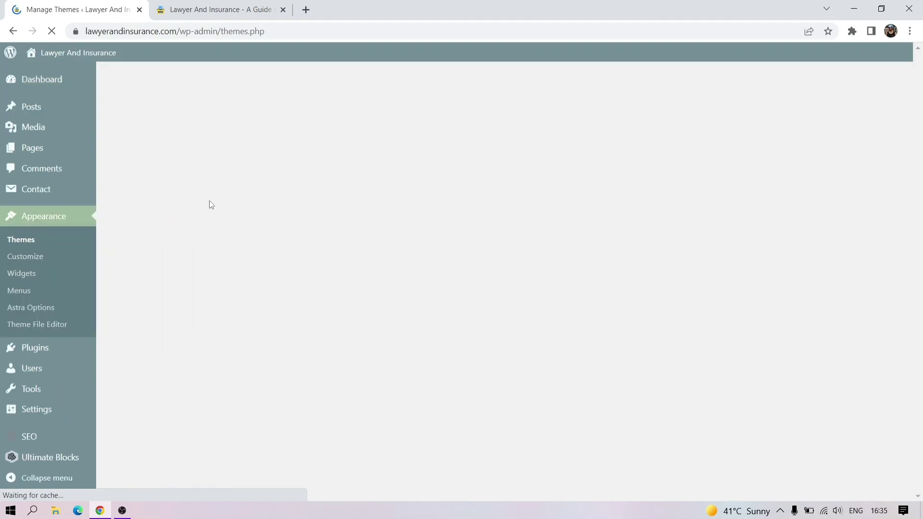
Search the WordPress theme directory for "neve" to add a new theme
{"action": "left_click", "coordinate": [181, 129]}
{"action": "scroll", "coordinate": [921, 140], "scroll_direction": "up", "scroll_amount": 2}
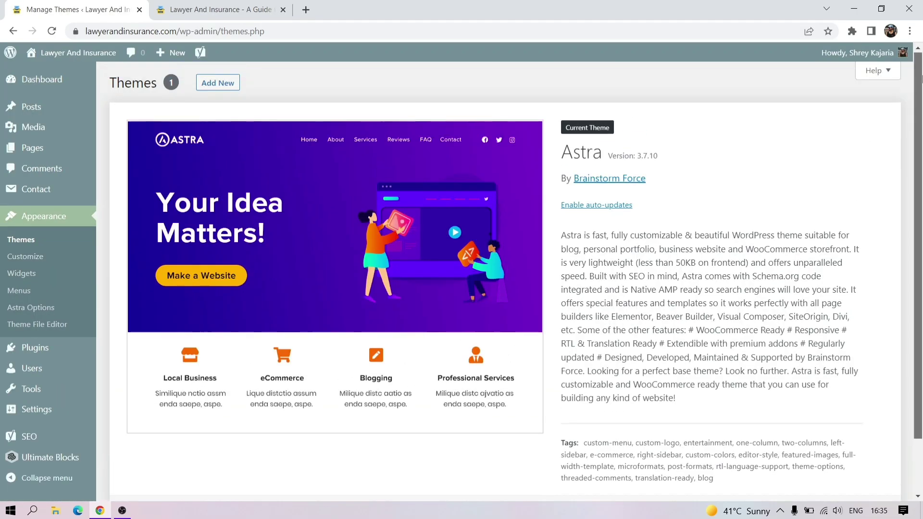
{"action": "left_click", "coordinate": [209, 85]}
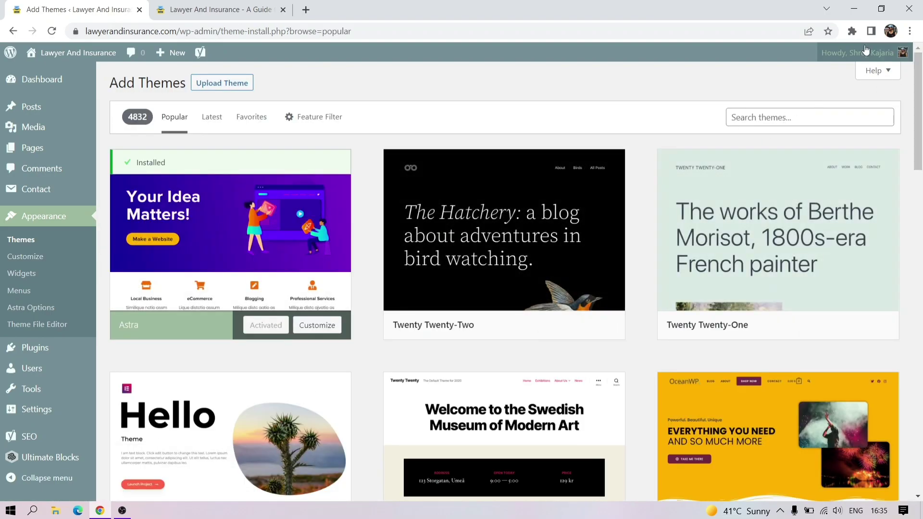
{"action": "left_click", "coordinate": [766, 120]}
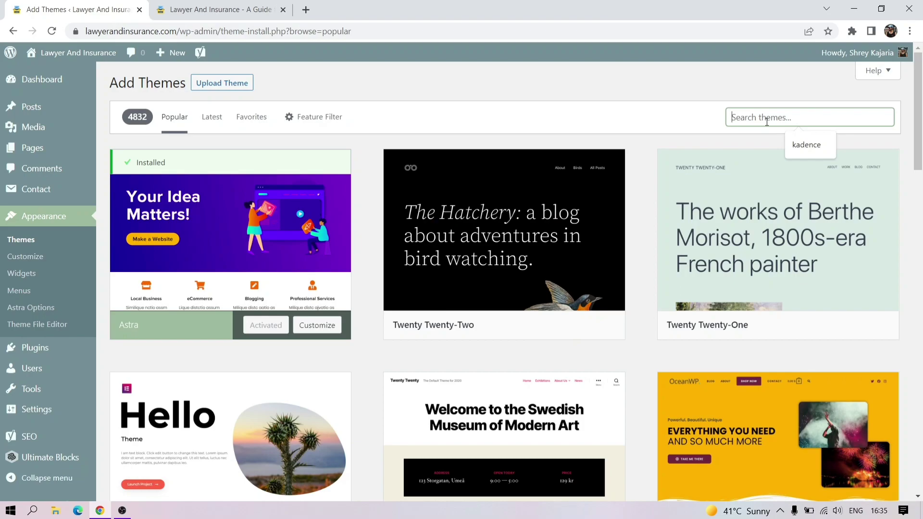
{"action": "type", "text": "neve"}
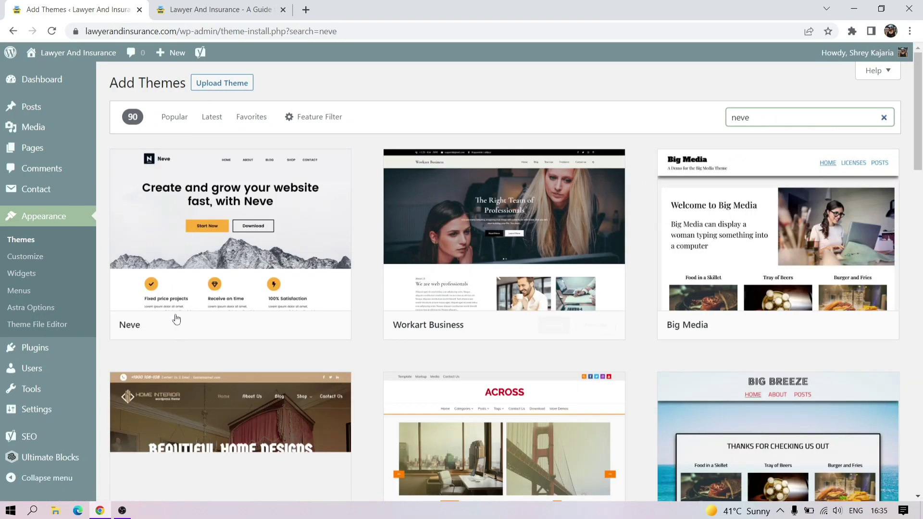
Install and activate the Neve theme, and dismiss the activation notice
{"action": "left_click", "coordinate": [278, 331]}
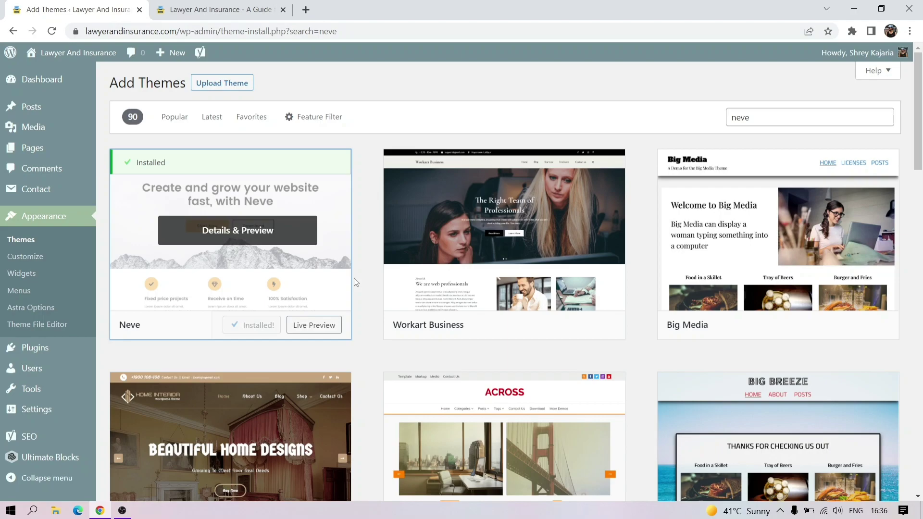
{"action": "left_click", "coordinate": [260, 327]}
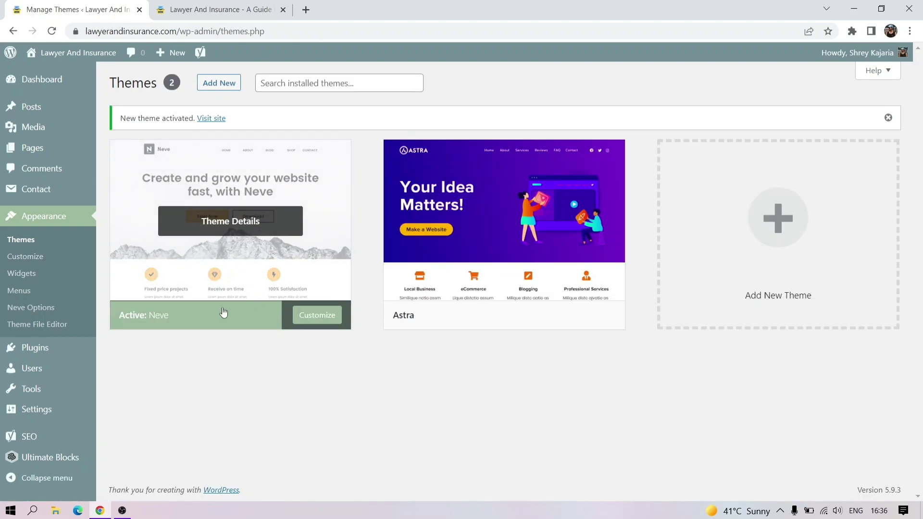
{"action": "left_click", "coordinate": [886, 121]}
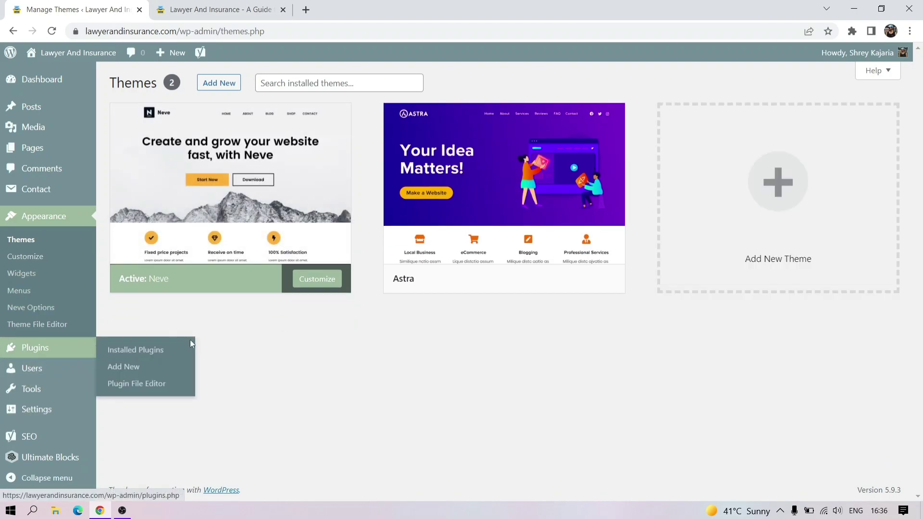
Upload neve-pro-plugin.zip from Downloads as a new plugin, then install and activate it
{"action": "mouse_move", "coordinate": [34, 354]}
{"action": "left_click", "coordinate": [133, 369]}
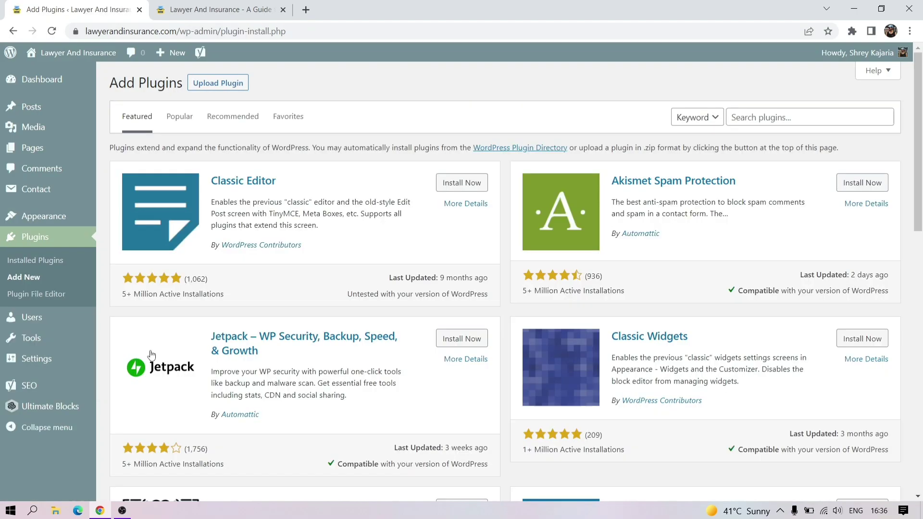
{"action": "left_click", "coordinate": [196, 87]}
{"action": "left_click", "coordinate": [422, 191]}
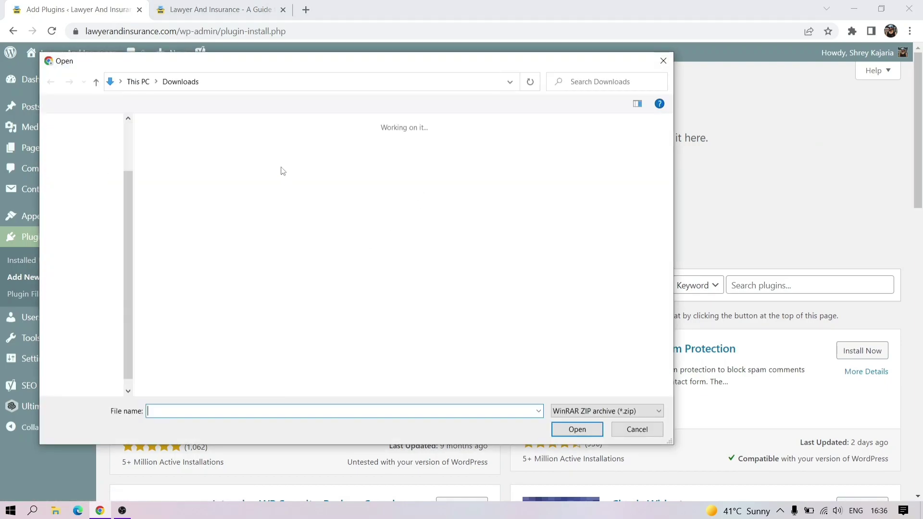
{"action": "left_click", "coordinate": [168, 169]}
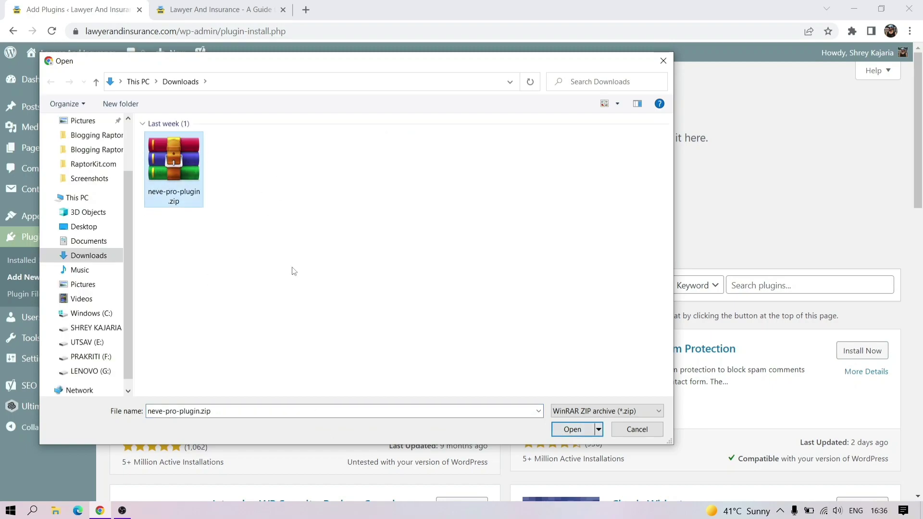
{"action": "left_click", "coordinate": [569, 433]}
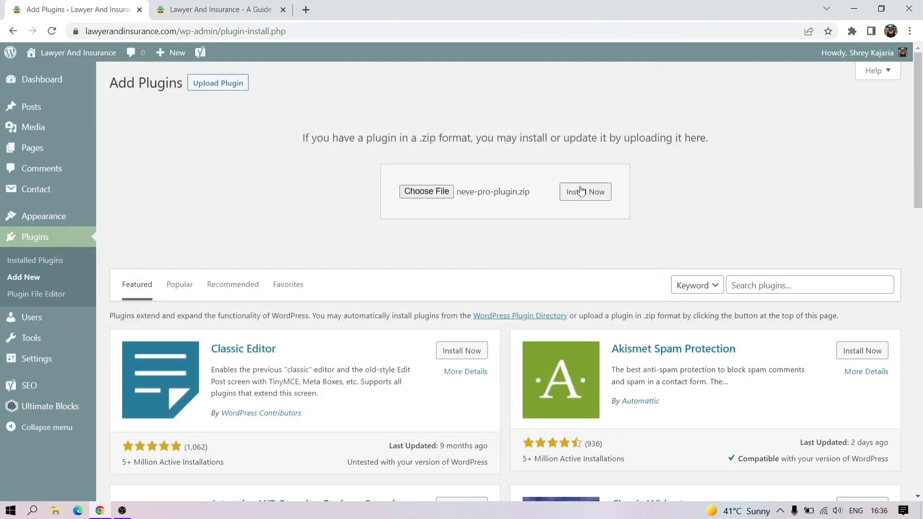
{"action": "left_click", "coordinate": [585, 192]}
{"action": "left_click", "coordinate": [138, 172]}
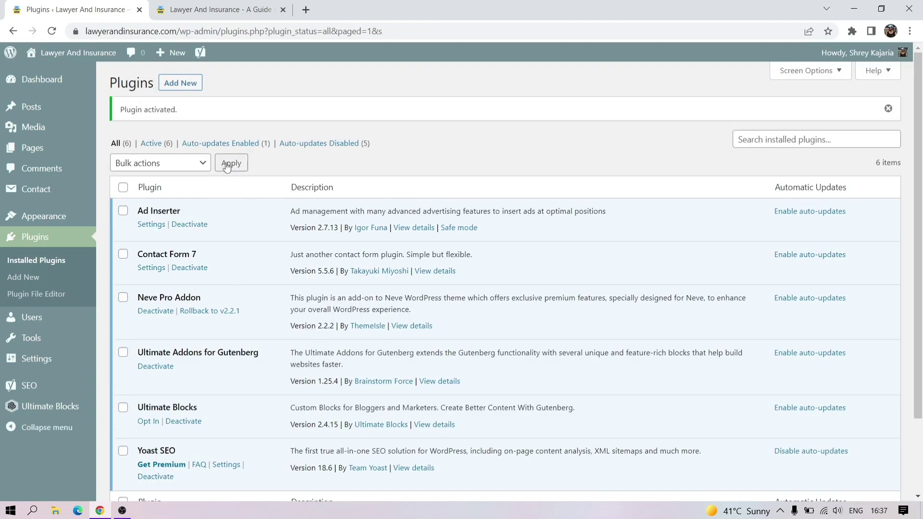
Fill in the Neve Pro Addon license key in the Neve Pro section of Neve Options and activate the license
{"action": "scroll", "coordinate": [921, 202], "scroll_direction": "down", "scroll_amount": 1}
{"action": "scroll", "coordinate": [921, 202], "scroll_direction": "down", "scroll_amount": 1}
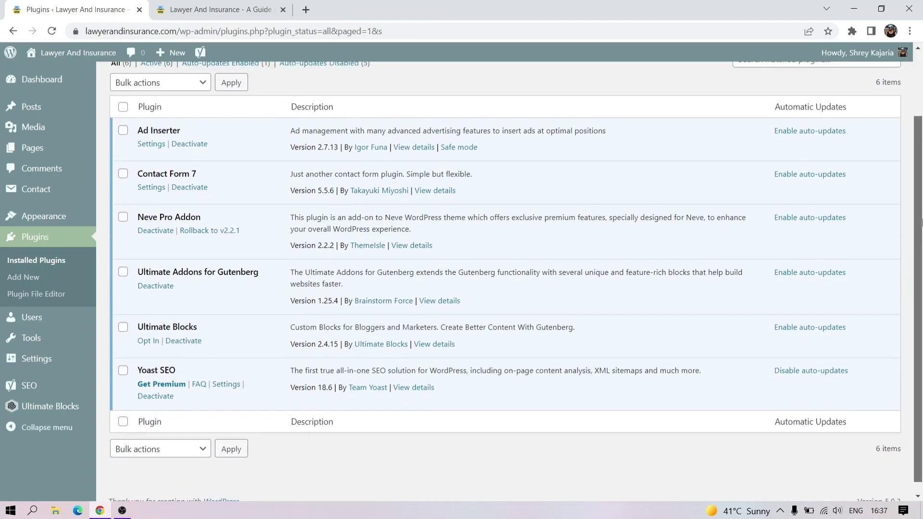
{"action": "scroll", "coordinate": [921, 202], "scroll_direction": "up", "scroll_amount": 2}
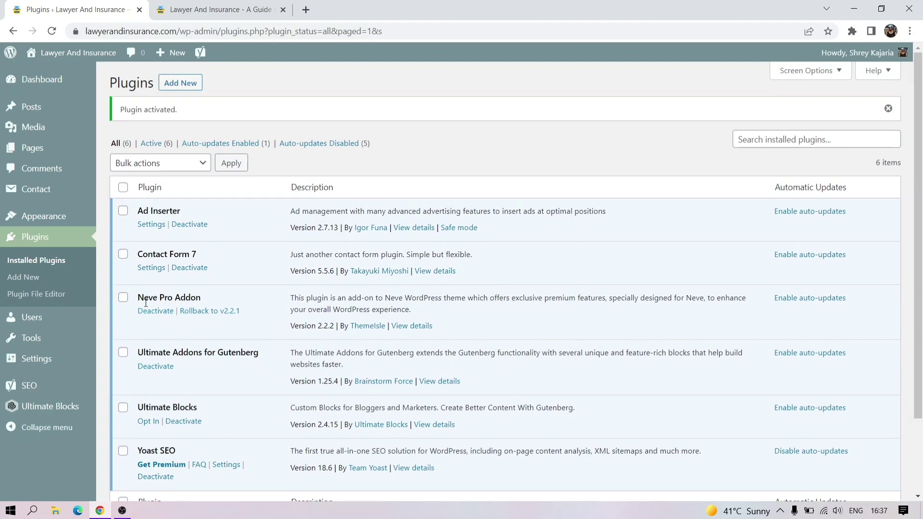
{"action": "mouse_move", "coordinate": [46, 222]}
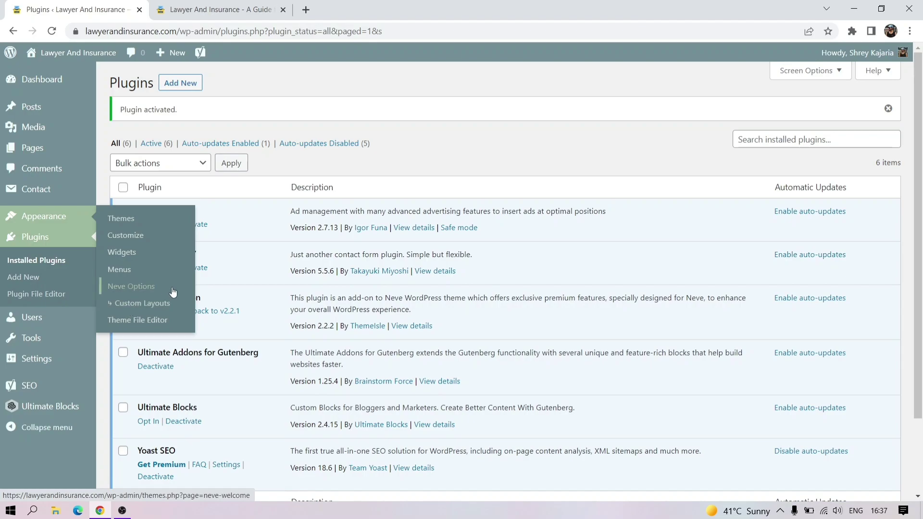
{"action": "left_click", "coordinate": [145, 287]}
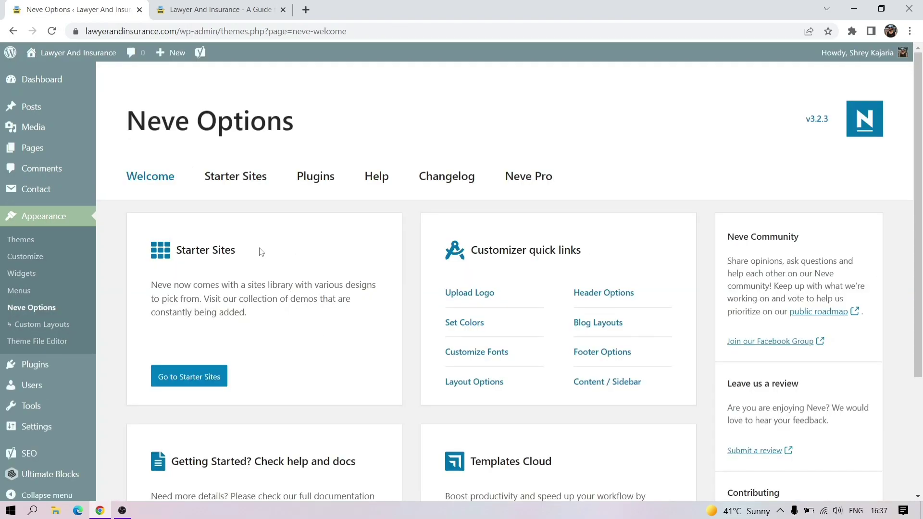
{"action": "left_click", "coordinate": [541, 180]}
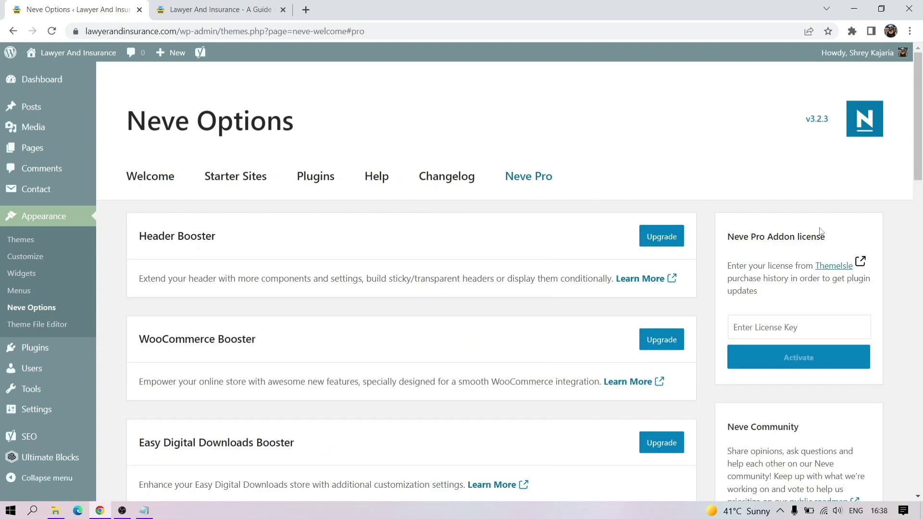
{"action": "left_click", "coordinate": [763, 329]}
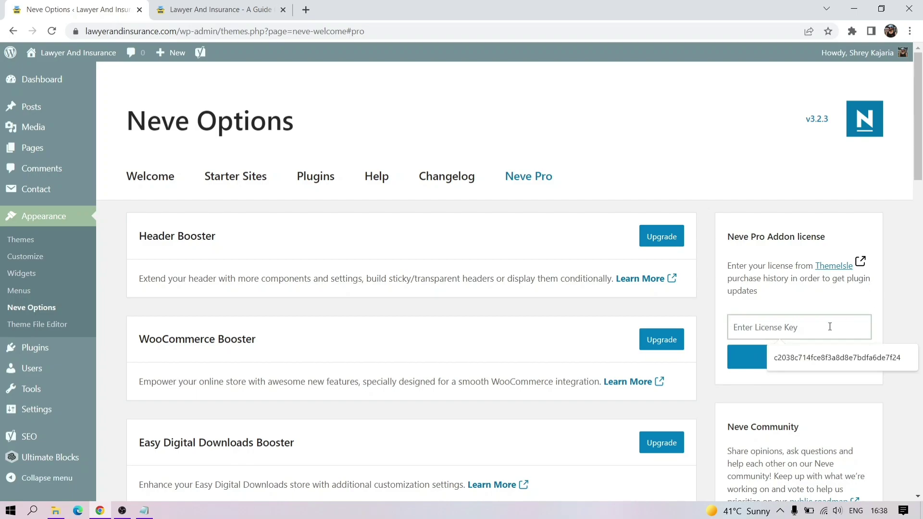
{"action": "left_click", "coordinate": [774, 351]}
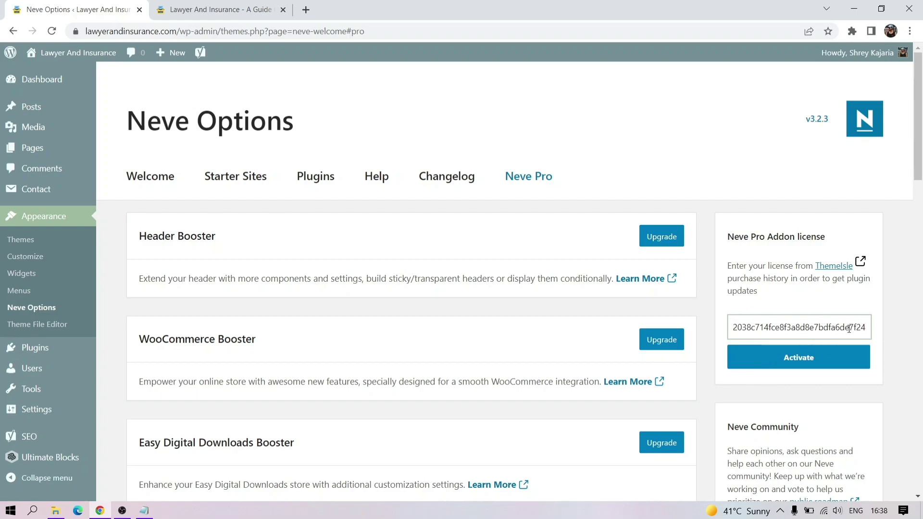
{"action": "left_click", "coordinate": [809, 358]}
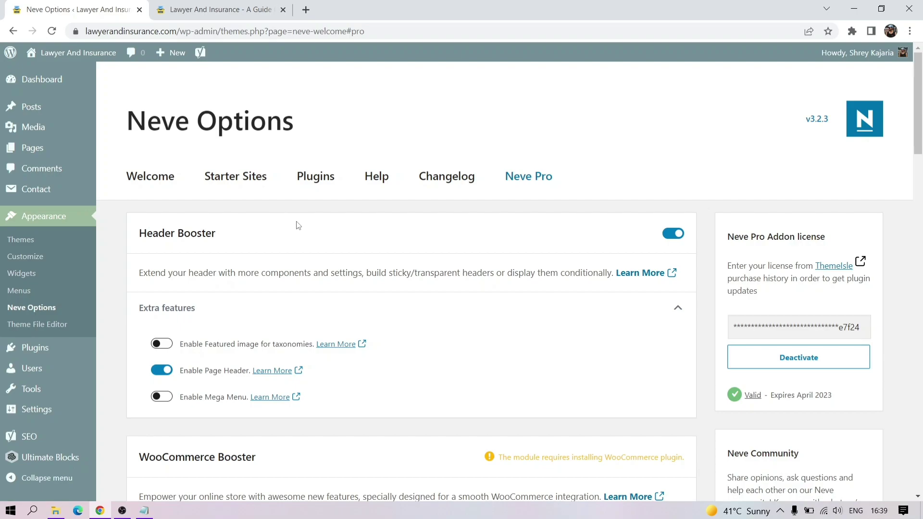
Submit the newsletter sign-up form on the bloggingraptor.com newsletter page with first name and email filled in
{"action": "left_click", "coordinate": [378, 6]}
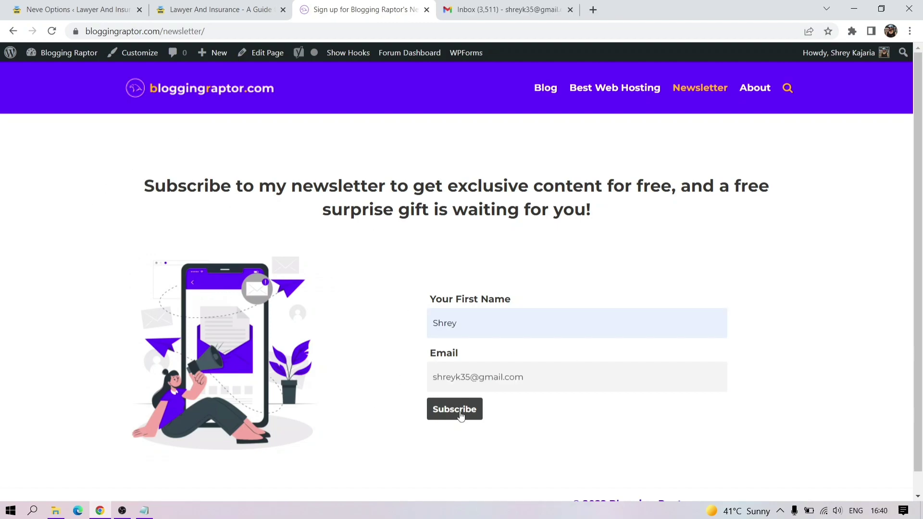
{"action": "left_click", "coordinate": [455, 410]}
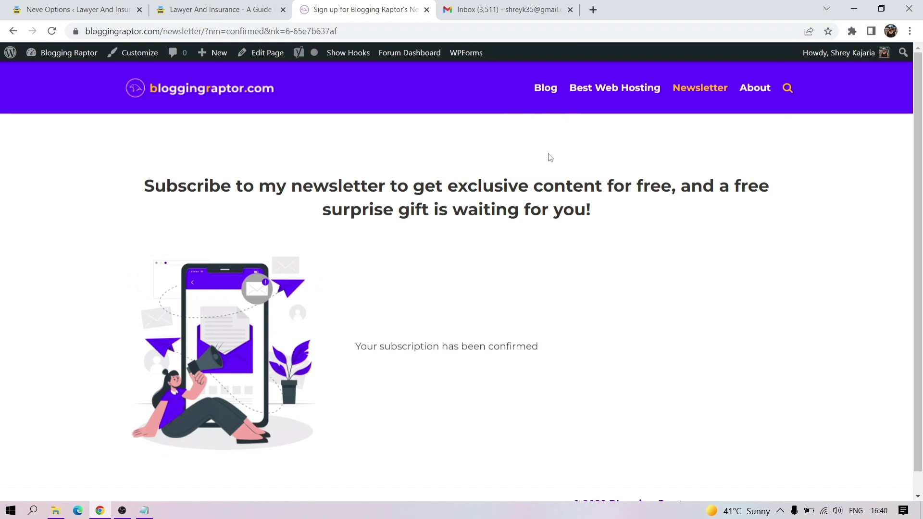
Switch to Gmail, refresh the inbox, and follow the Neve PRO Plugin link in the Blogging Raptor welcome email
{"action": "left_click", "coordinate": [490, 9]}
{"action": "left_click", "coordinate": [207, 96]}
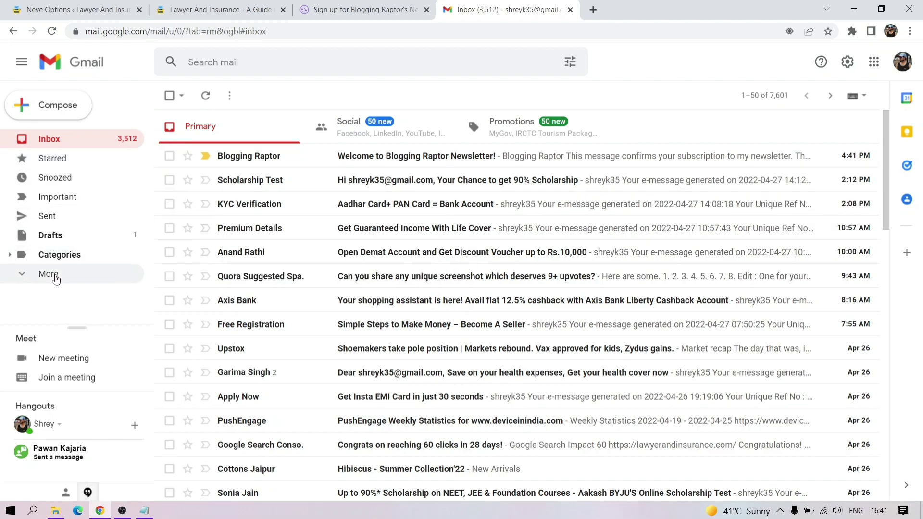
{"action": "left_click", "coordinate": [344, 161]}
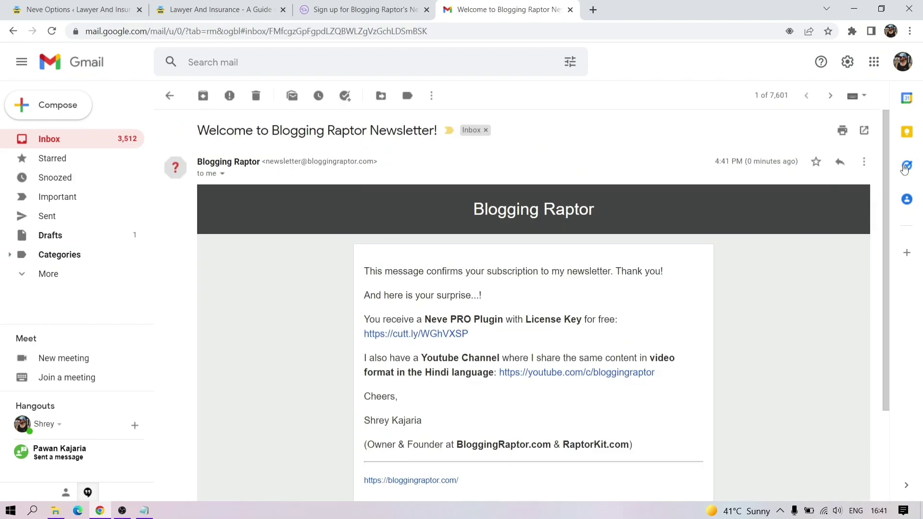
{"action": "left_click_drag", "start_coordinate": [885, 154], "coordinate": [886, 199]}
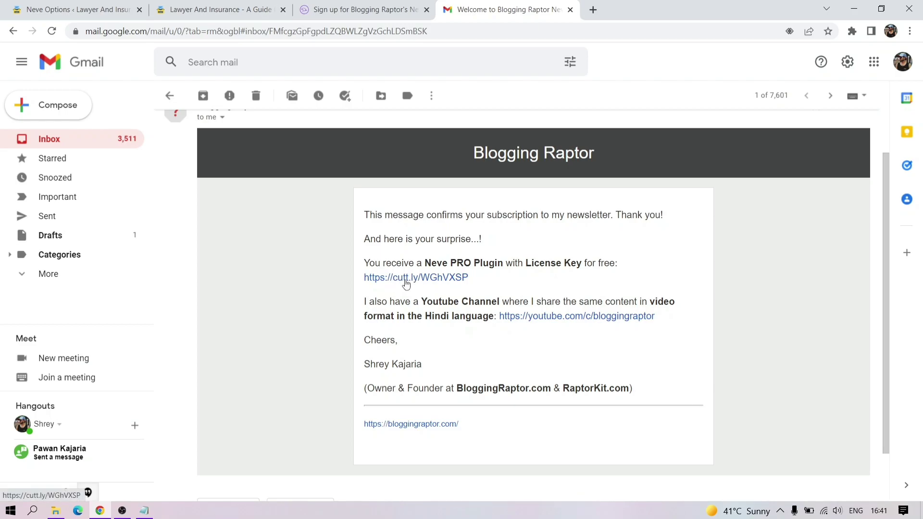
{"action": "left_click", "coordinate": [406, 283]}
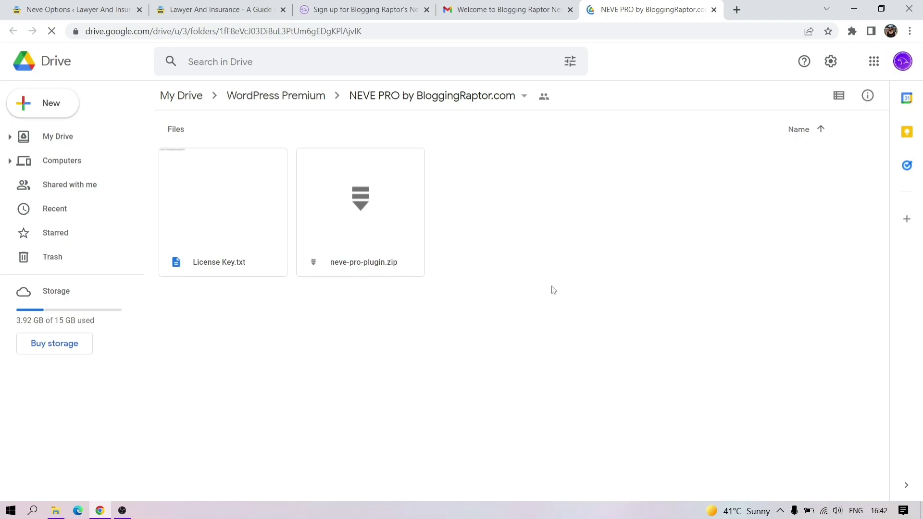
Return to the Neve Options page and close the Google Drive, Gmail and newsletter pages
{"action": "left_click", "coordinate": [118, 17]}
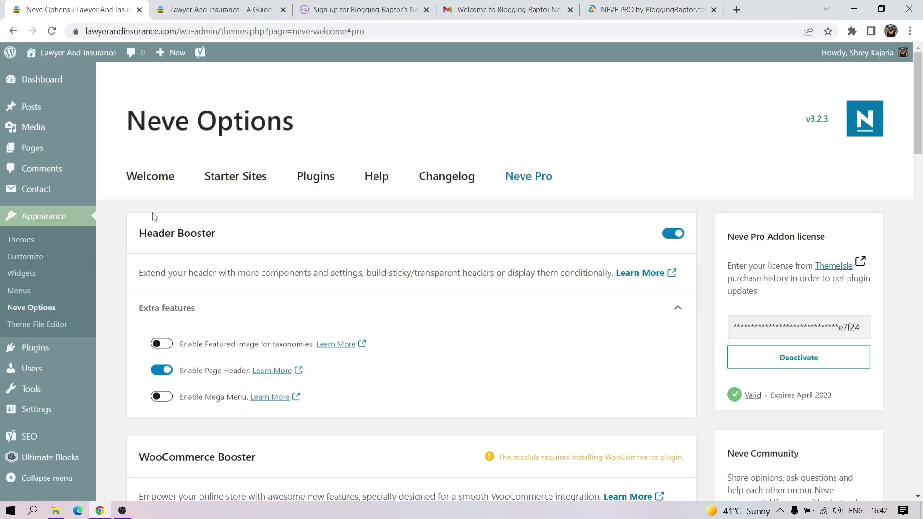
{"action": "left_click", "coordinate": [713, 10]}
{"action": "left_click", "coordinate": [570, 9]}
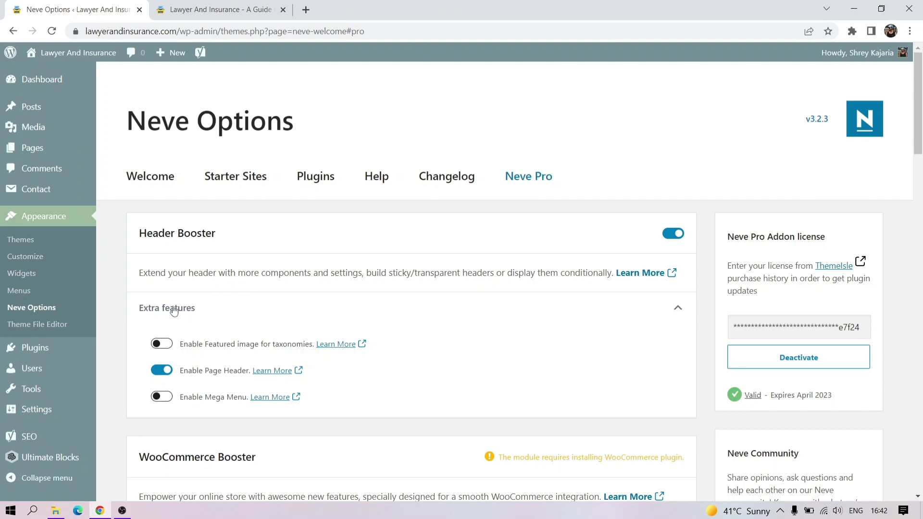
Open the theme customizer and bring up the header's Logo & Site Identity settings
{"action": "left_click", "coordinate": [30, 259]}
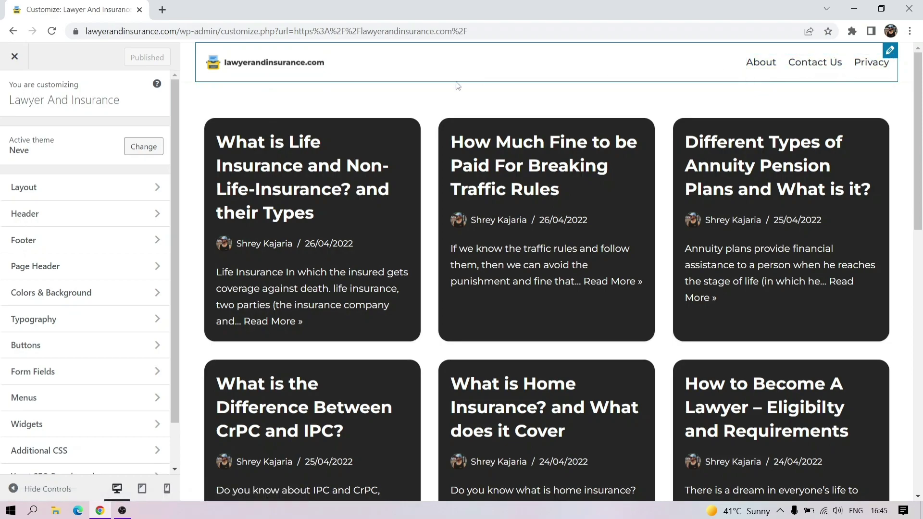
{"action": "left_click", "coordinate": [33, 220]}
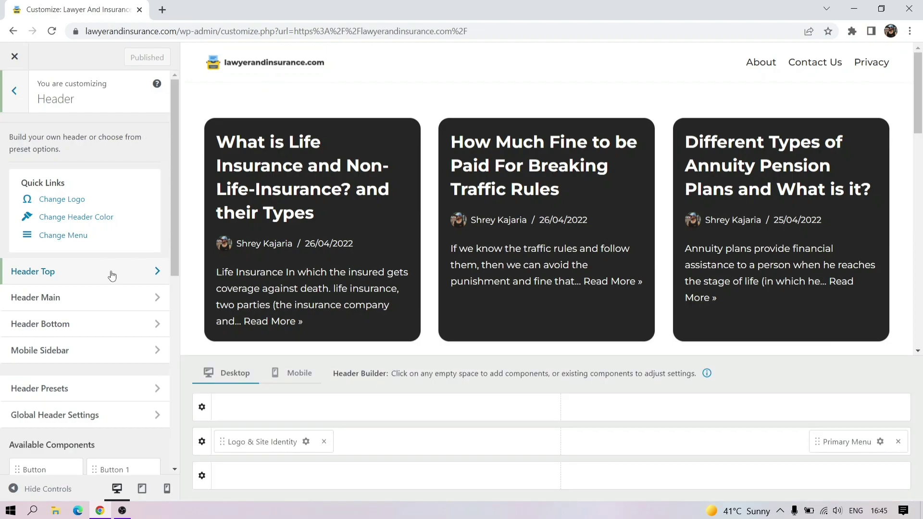
{"action": "left_click", "coordinate": [11, 93]}
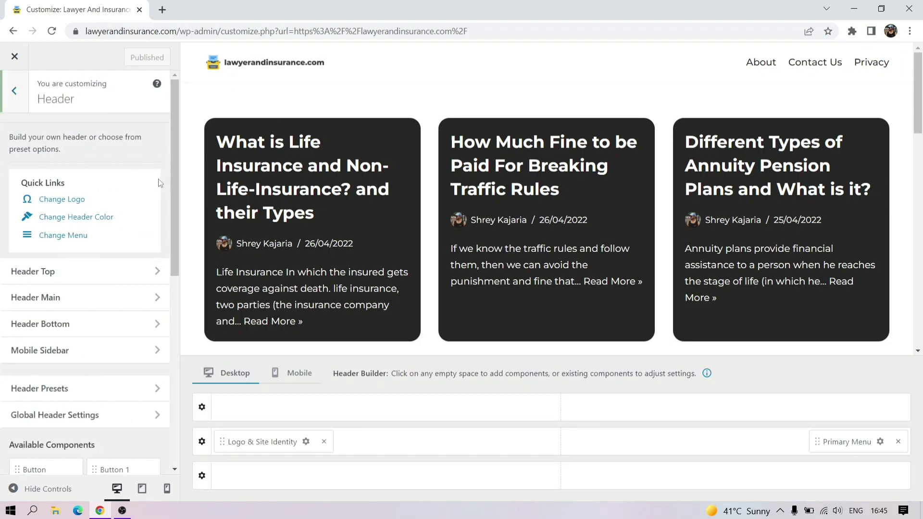
{"action": "left_click", "coordinate": [51, 200]}
{"action": "mouse_move", "coordinate": [54, 244]}
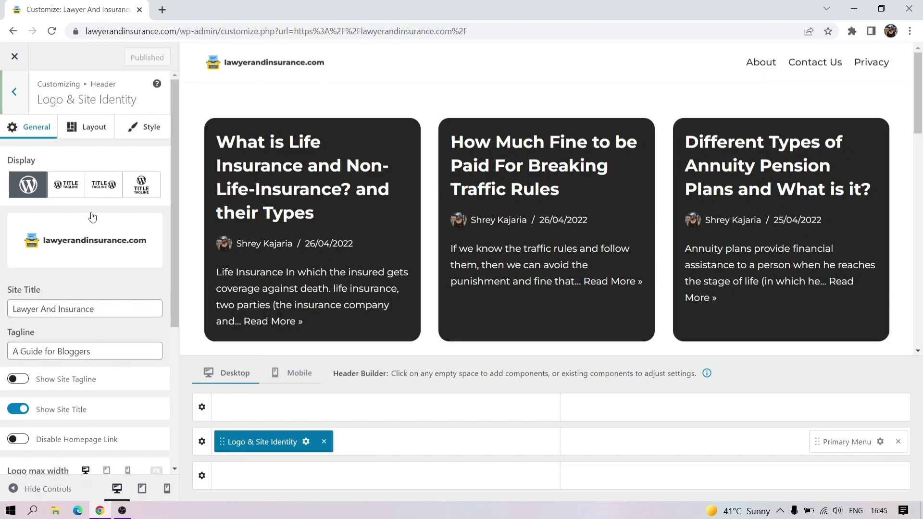
Set the header display to logo followed by title and tagline, show the site tagline, and hide the site title
{"action": "left_click", "coordinate": [70, 186]}
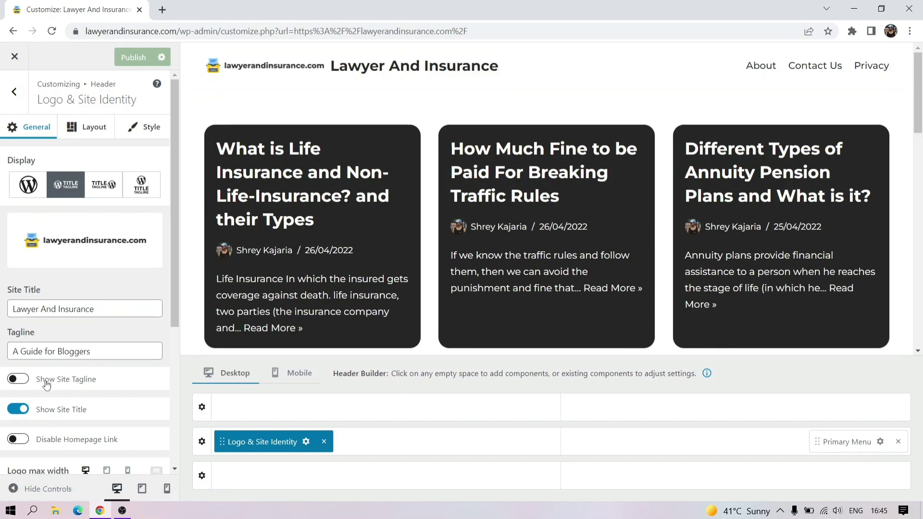
{"action": "left_click", "coordinate": [18, 379]}
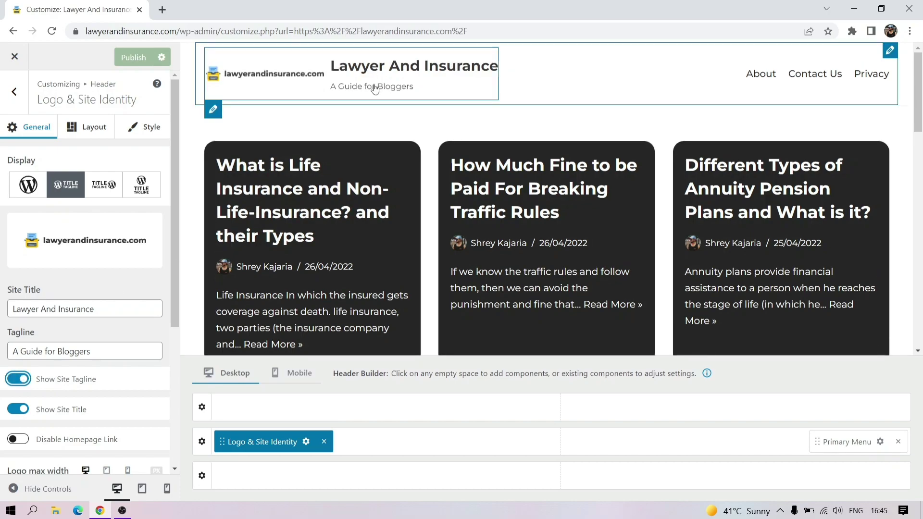
{"action": "left_click", "coordinate": [18, 411]}
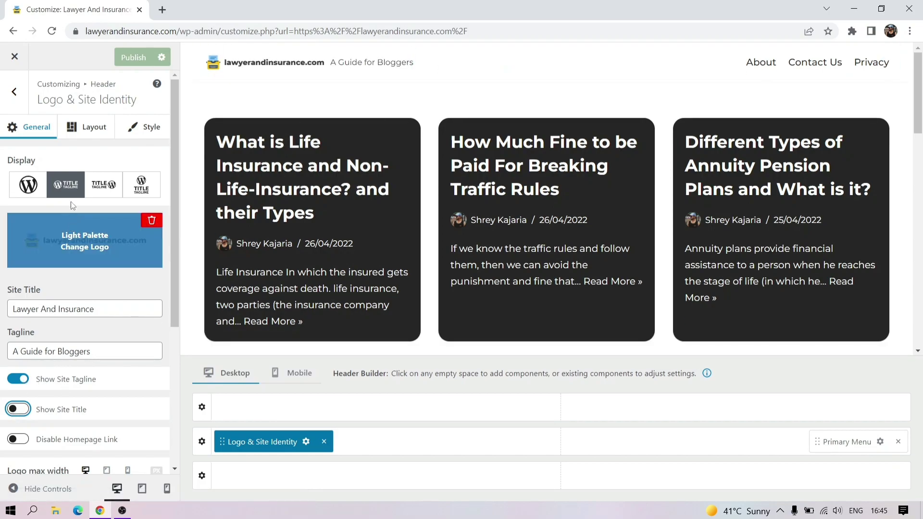
Set the header display to show the logo only
{"action": "left_click", "coordinate": [39, 183]}
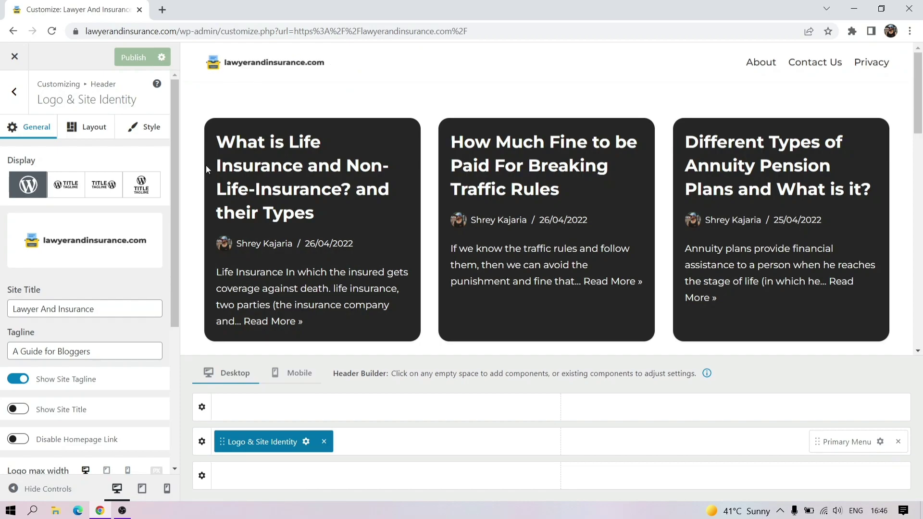
Try disabling the logo's homepage link, test the logo in the preview, and turn the link back on
{"action": "left_click_drag", "start_coordinate": [176, 157], "coordinate": [164, 260]}
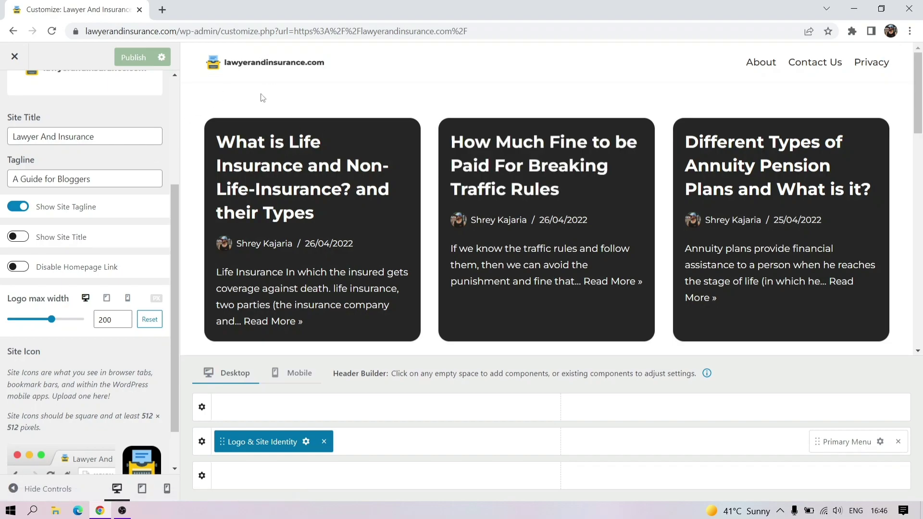
{"action": "left_click", "coordinate": [16, 267]}
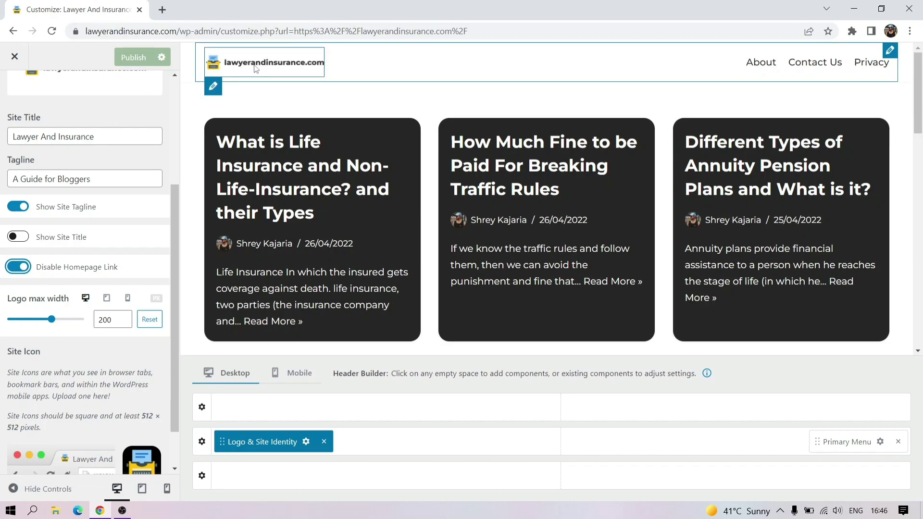
{"action": "left_click", "coordinate": [256, 64]}
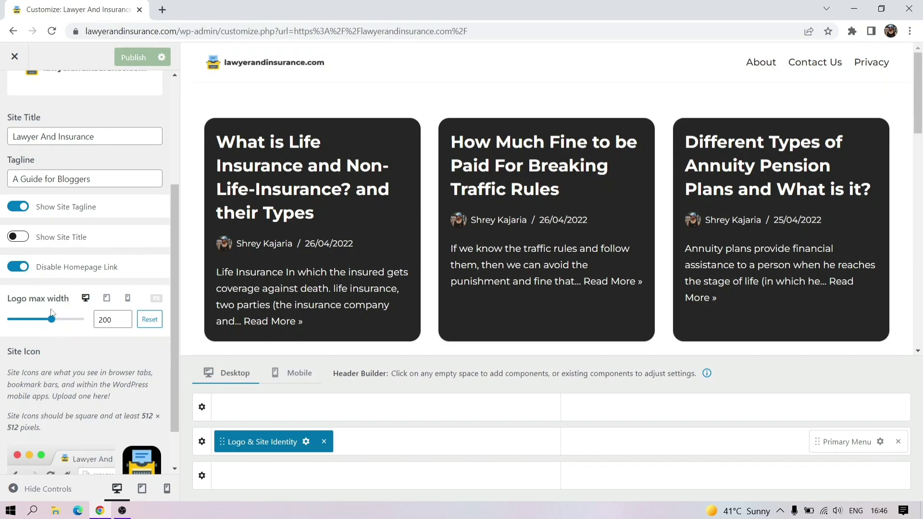
{"action": "left_click", "coordinate": [19, 268]}
Try a logo max width of 350 and set it back to 200
{"action": "left_click_drag", "start_coordinate": [56, 323], "coordinate": [92, 323]}
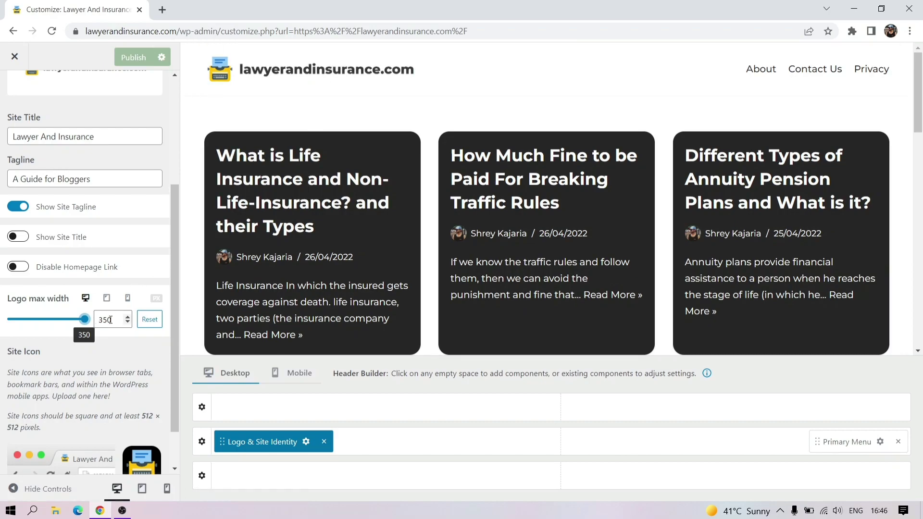
{"action": "double_click", "coordinate": [112, 320]}
{"action": "type", "text": "200"}
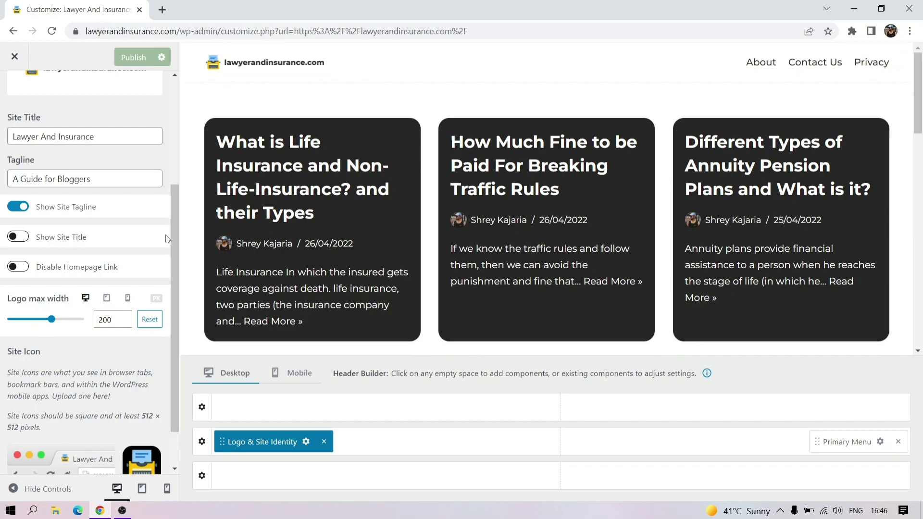
Examine the site icon section and the logo's layout options, checking how the header looks in the mobile preview
{"action": "left_click_drag", "start_coordinate": [171, 220], "coordinate": [175, 286]}
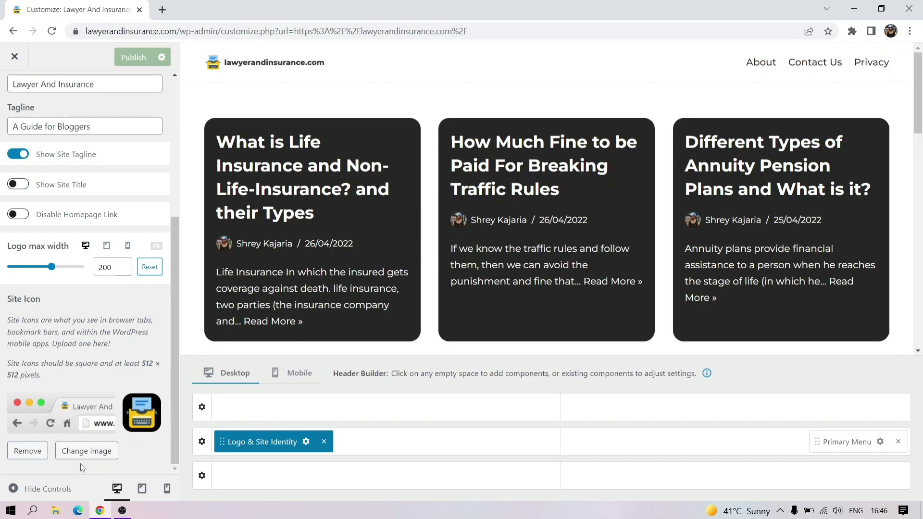
{"action": "left_click_drag", "start_coordinate": [174, 298], "coordinate": [167, 271]}
{"action": "left_click", "coordinate": [242, 67]}
{"action": "left_click", "coordinate": [120, 132]}
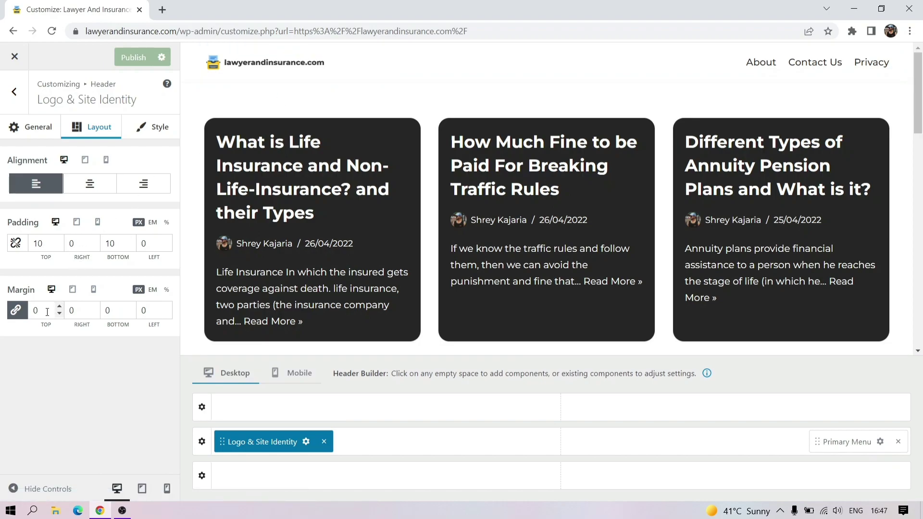
{"action": "left_click", "coordinate": [85, 160]}
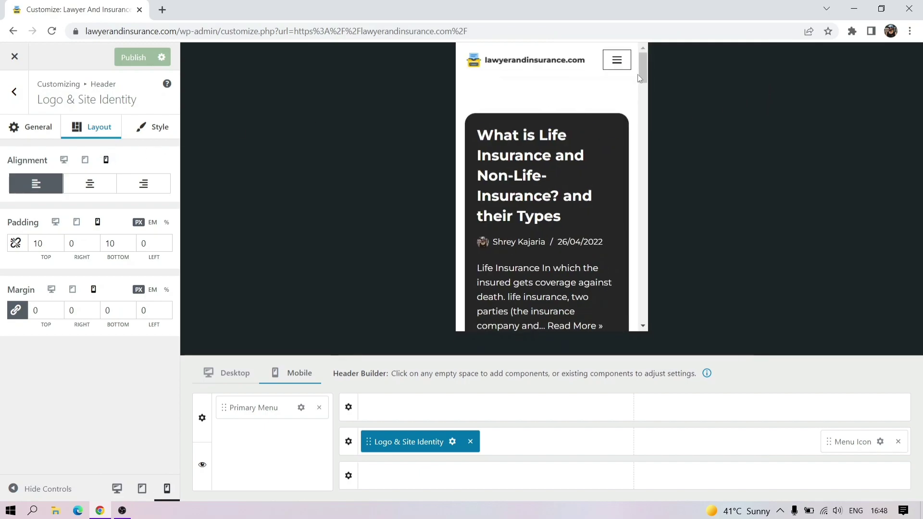
{"action": "scroll", "coordinate": [637, 80], "scroll_direction": "down", "scroll_amount": 10}
{"action": "scroll", "coordinate": [601, 82], "scroll_direction": "up", "scroll_amount": 10}
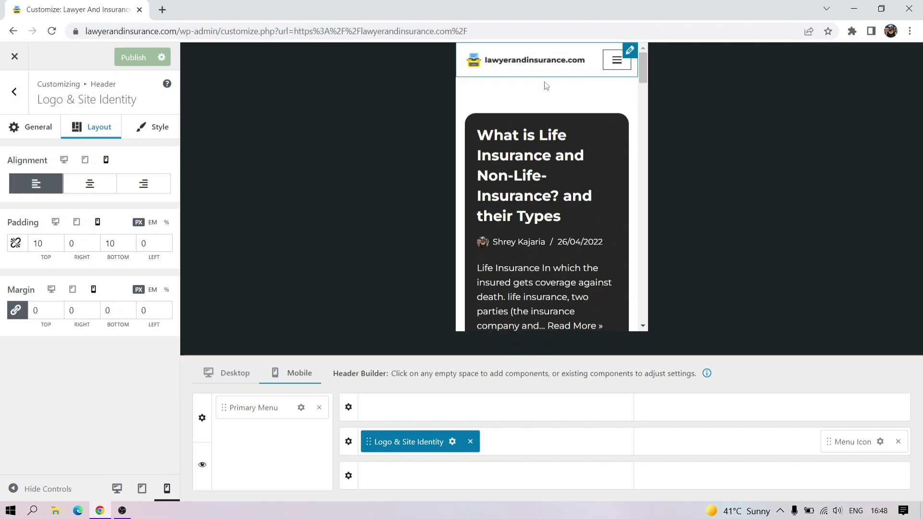
Return to the main Header settings and switch the preview back to desktop
{"action": "left_click", "coordinate": [22, 126]}
{"action": "left_click", "coordinate": [14, 92]}
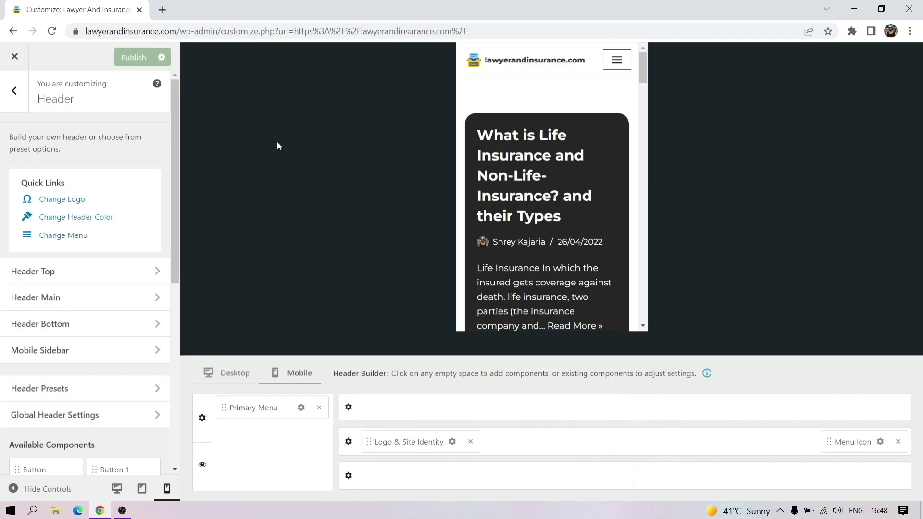
{"action": "left_click", "coordinate": [117, 488]}
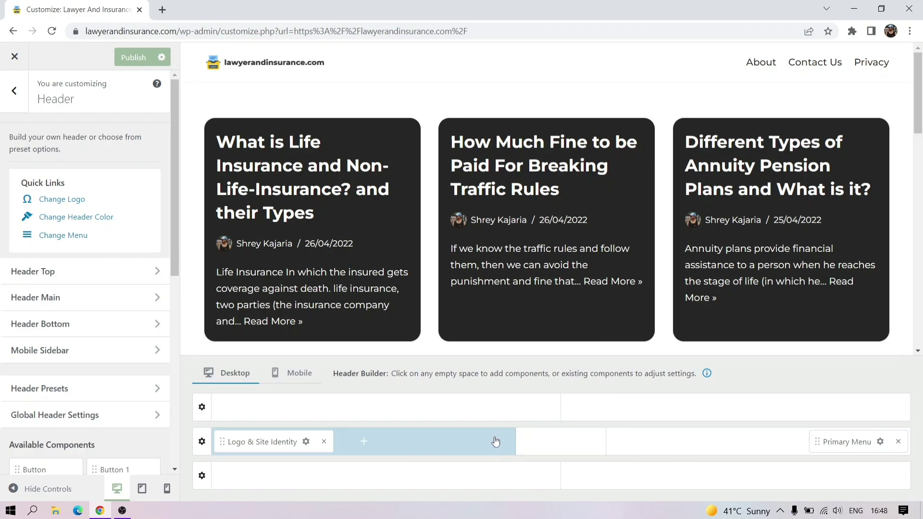
Add a Button component to the main header row and place it before the Primary Menu
{"action": "left_click", "coordinate": [759, 443]}
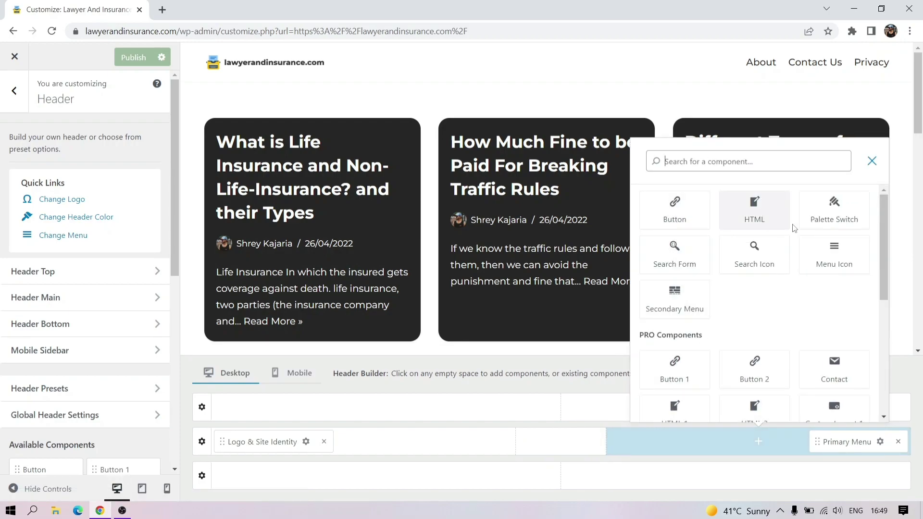
{"action": "mouse_move", "coordinate": [887, 210]}
{"action": "left_mouse_down"}
{"action": "mouse_move", "coordinate": [867, 371]}
{"action": "mouse_move", "coordinate": [875, 213]}
{"action": "left_mouse_up"}
{"action": "left_click", "coordinate": [675, 212]}
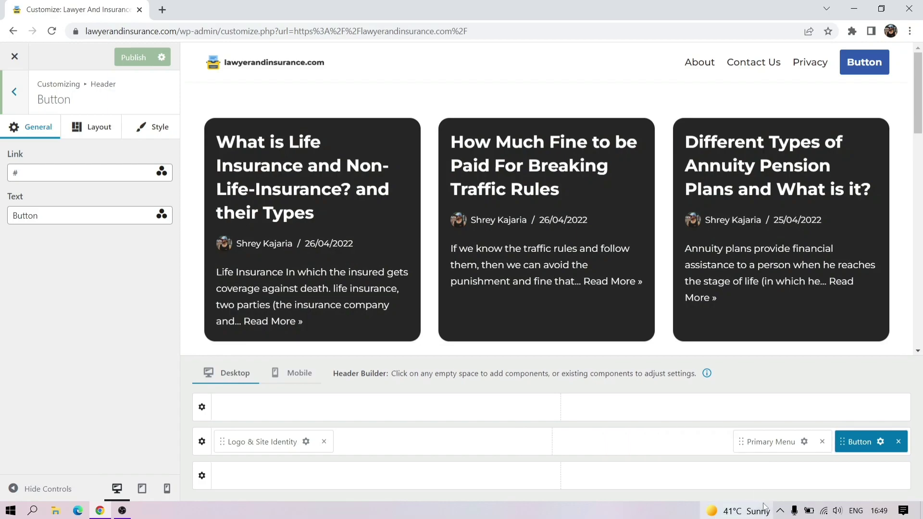
{"action": "left_click_drag", "start_coordinate": [853, 441], "coordinate": [674, 442]}
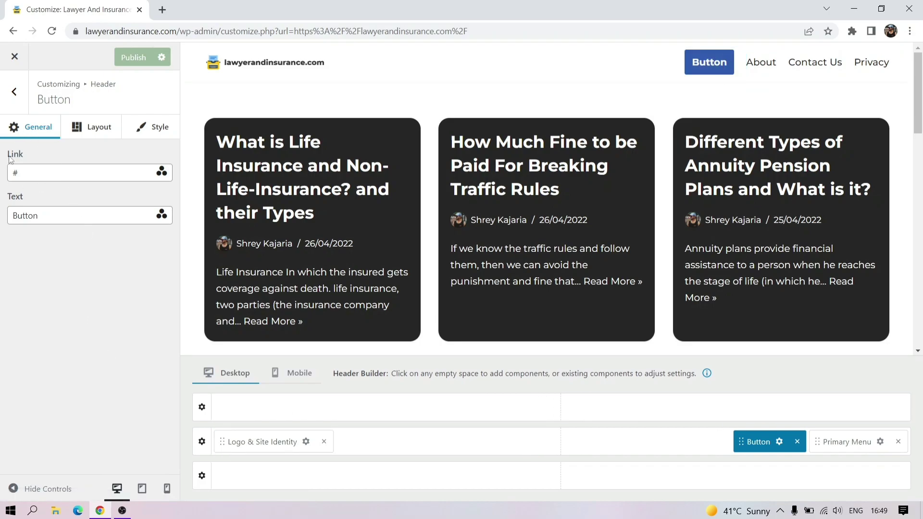
Set the header button's link to # and its text to Blog
{"action": "left_click", "coordinate": [33, 176]}
{"action": "key", "text": "BackSpace"}
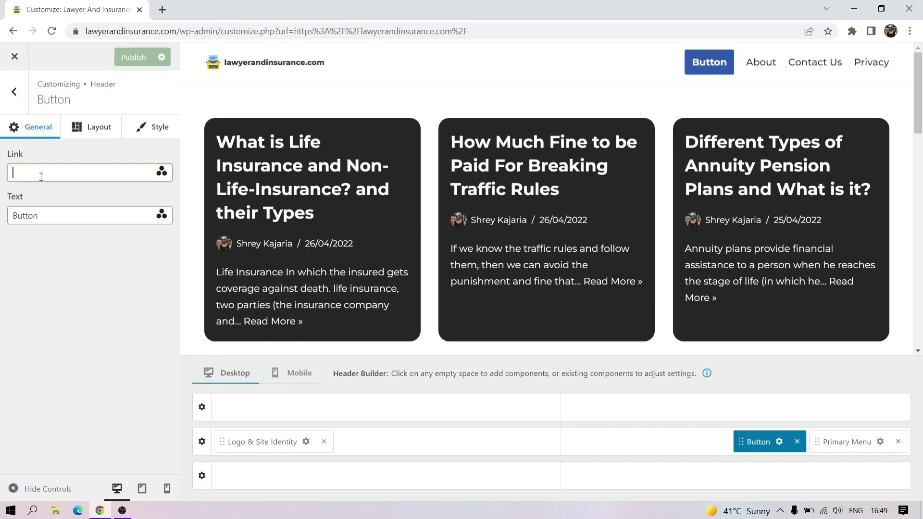
{"action": "type", "text": "#"}
{"action": "left_click", "coordinate": [51, 213]}
{"action": "key", "text": "ctrl+a"}
{"action": "key", "text": "BackSpace"}
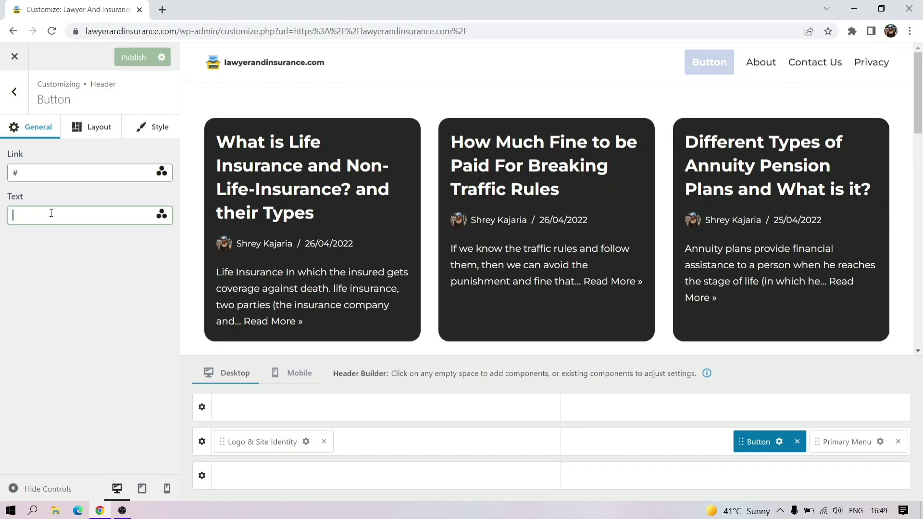
{"action": "left_click", "coordinate": [21, 242]}
Try a top padding of 15 px on the Blog button and reset the padding
{"action": "left_click", "coordinate": [97, 130]}
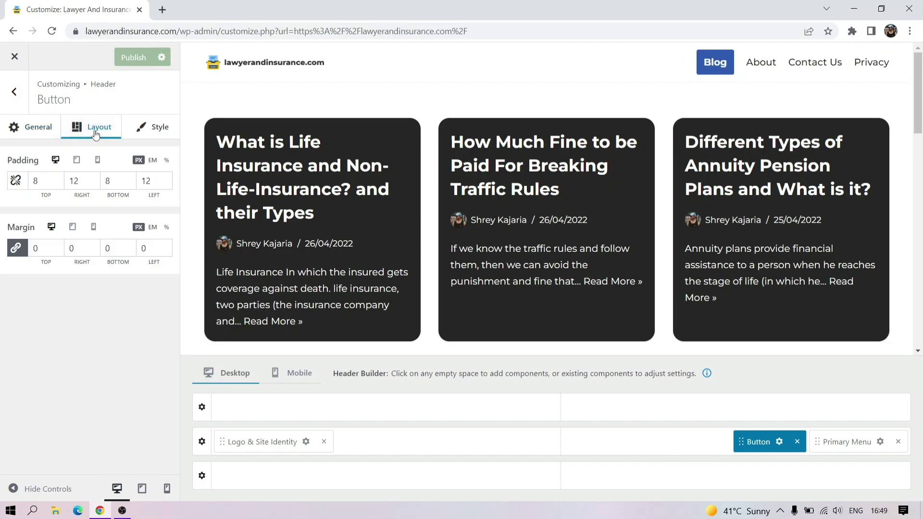
{"action": "left_click", "coordinate": [45, 181]}
{"action": "left_click", "coordinate": [58, 176]}
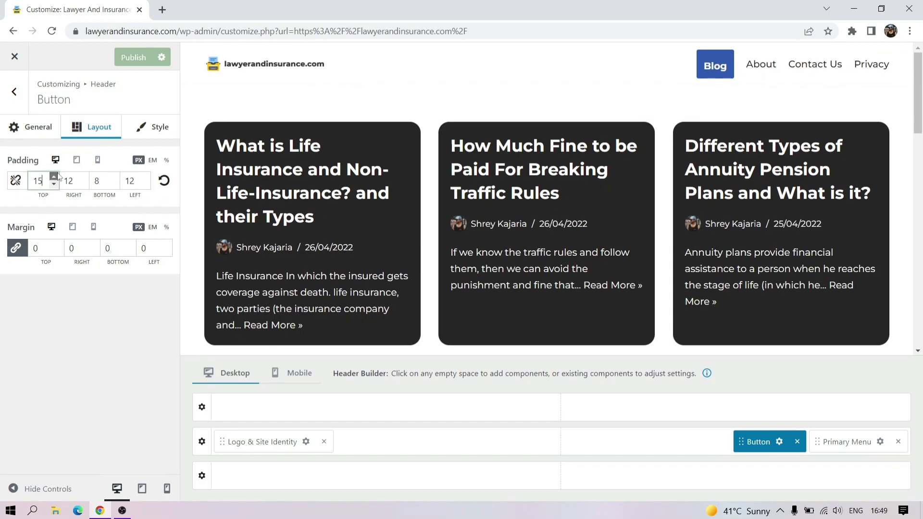
{"action": "left_click", "coordinate": [164, 180]}
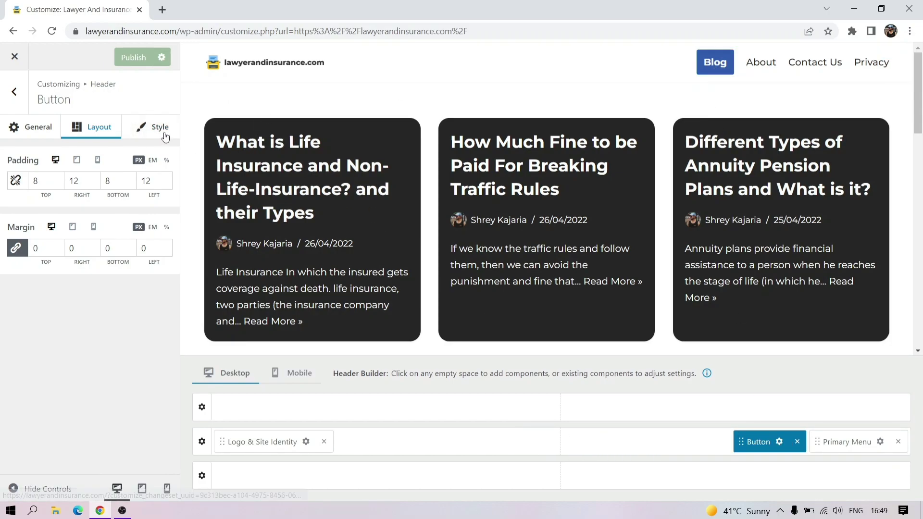
Try the Filled style on the Blog button and set its style to Outline
{"action": "left_click", "coordinate": [147, 127]}
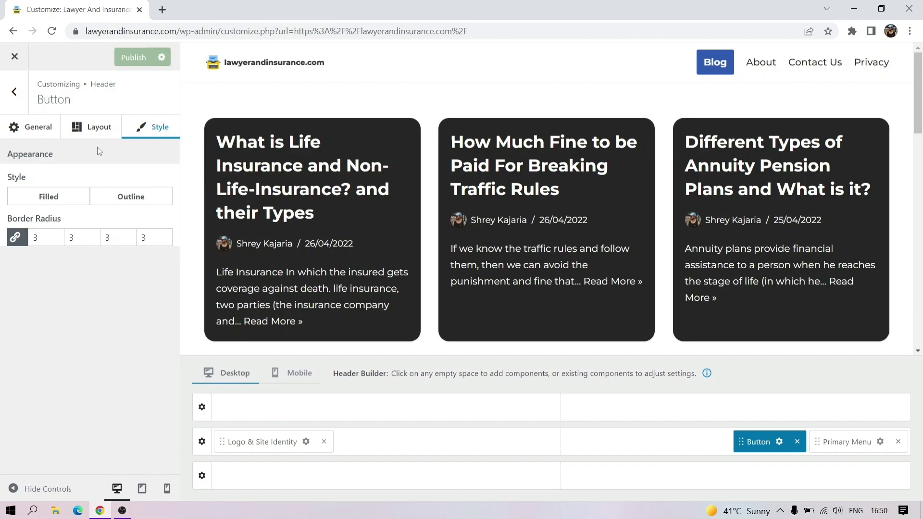
{"action": "left_click", "coordinate": [57, 201]}
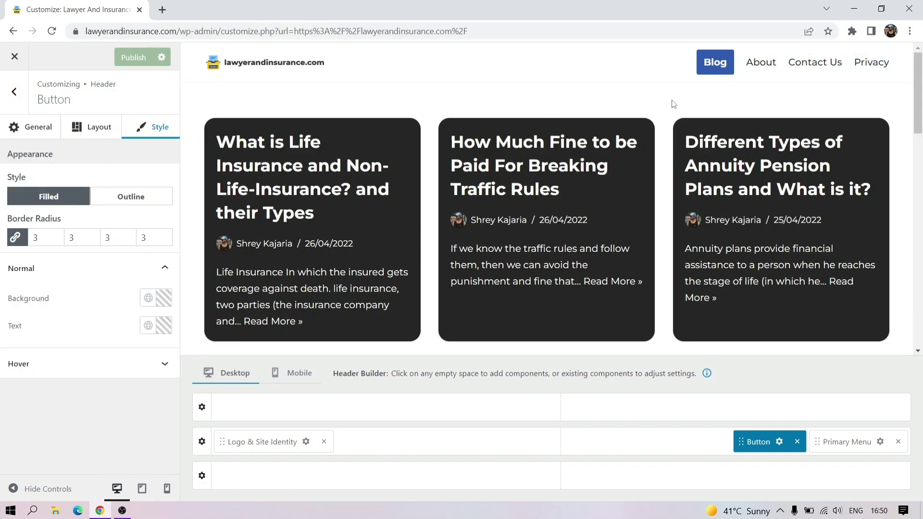
{"action": "left_click", "coordinate": [138, 197]}
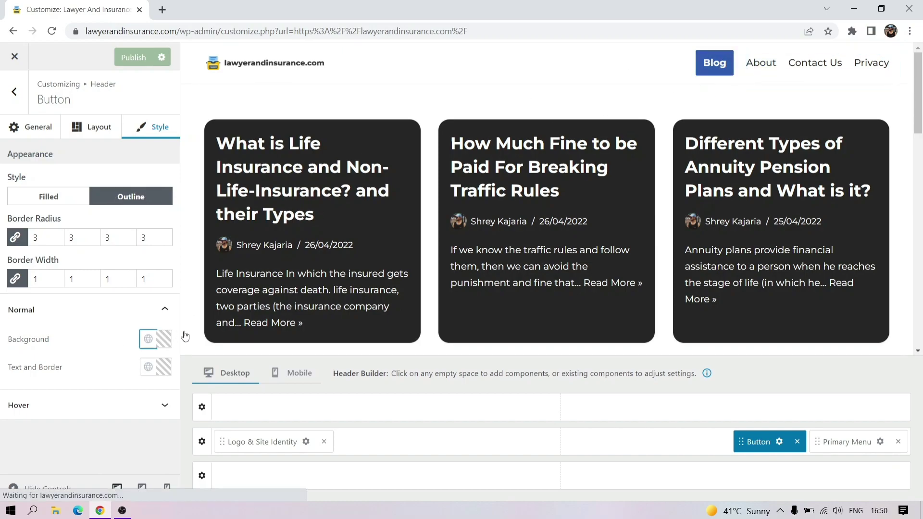
Set the Blog button's normal background to the global Text Color after trying Extra Color 2 and Extra Color 1
{"action": "left_click", "coordinate": [149, 340]}
{"action": "left_click", "coordinate": [157, 306]}
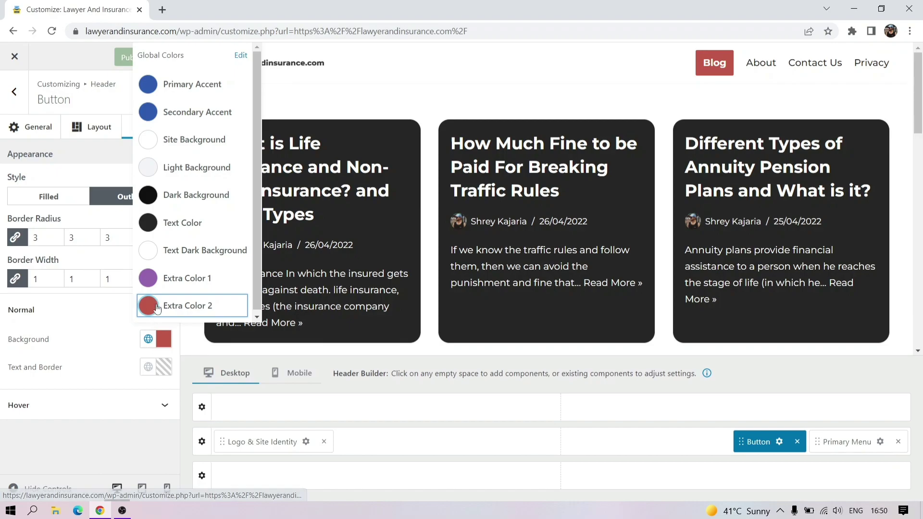
{"action": "left_click", "coordinate": [159, 287]}
{"action": "left_click", "coordinate": [158, 228]}
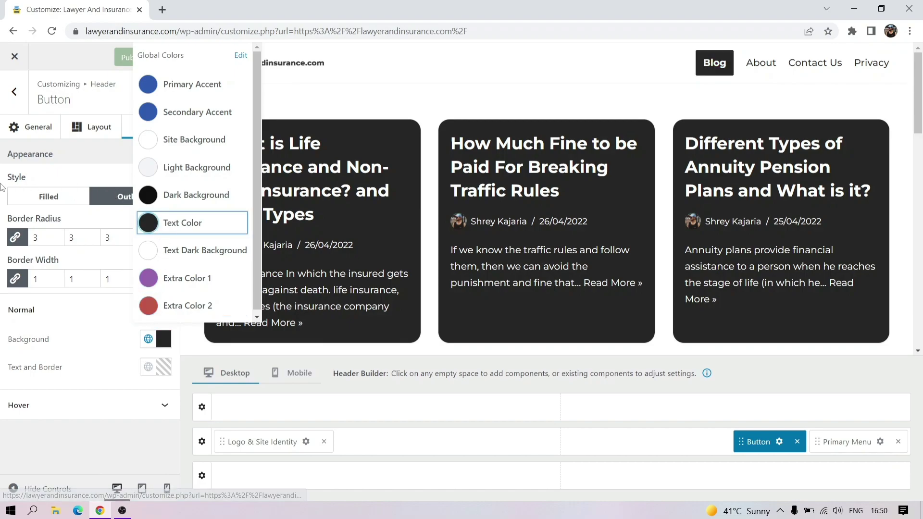
{"action": "left_click", "coordinate": [54, 239]}
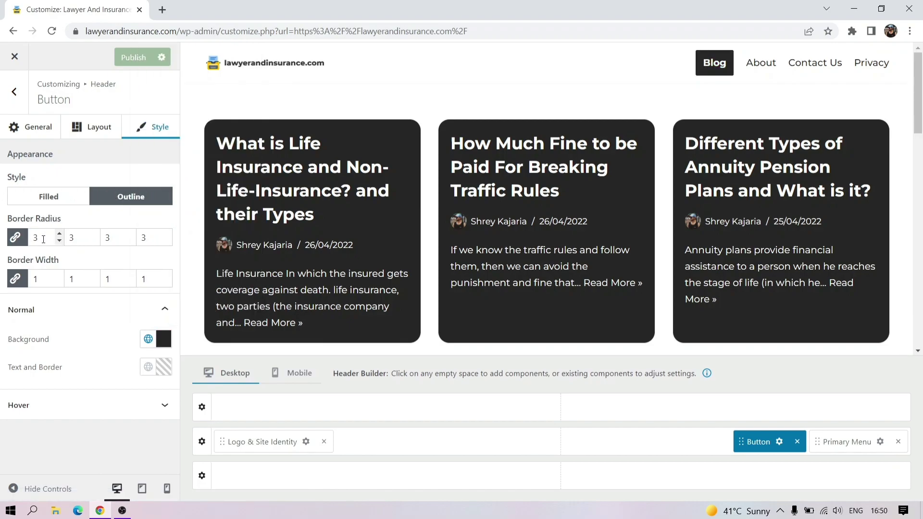
Try a border radius of 9 on all corners of the Blog button
{"action": "left_click", "coordinate": [51, 235]}
{"action": "key", "text": "BackSpace"}
{"action": "type", "text": "9"}
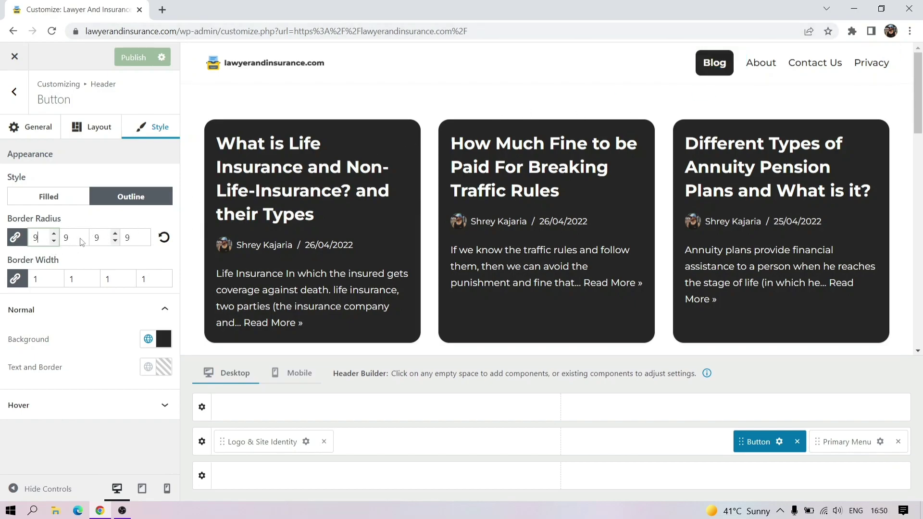
Try unlinked border radii of 18 on two opposite button corners, reset the radius, and relink the values
{"action": "left_click", "coordinate": [15, 237]}
{"action": "left_click", "coordinate": [14, 237]}
{"action": "key", "text": "BackSpace"}
{"action": "left_click", "coordinate": [15, 237]}
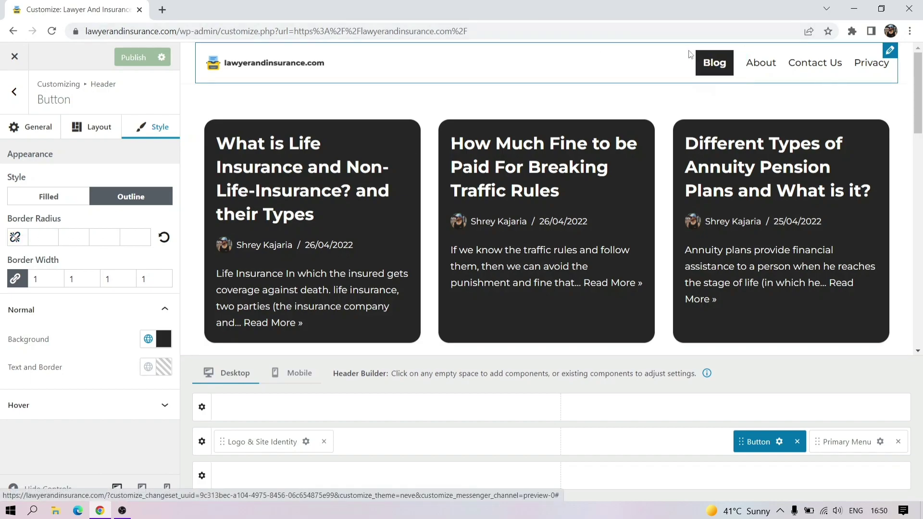
{"action": "left_click", "coordinate": [50, 235]}
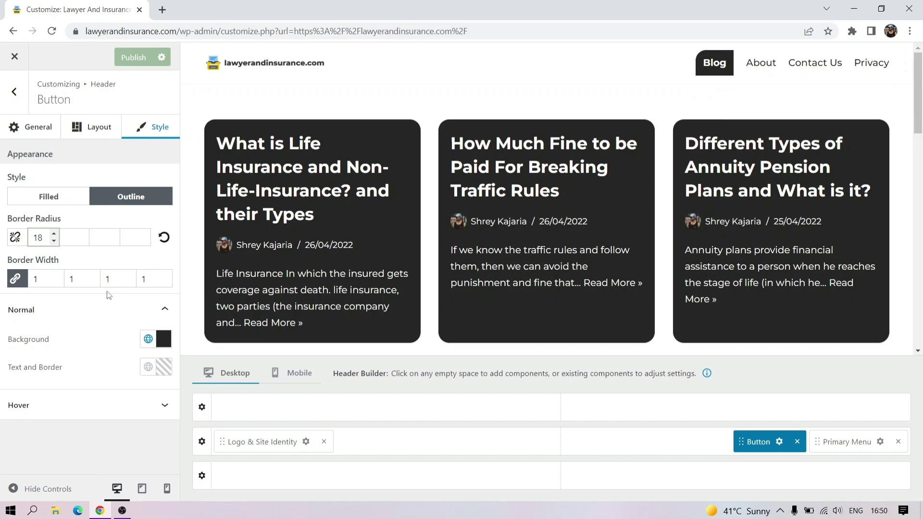
{"action": "left_click", "coordinate": [106, 236]}
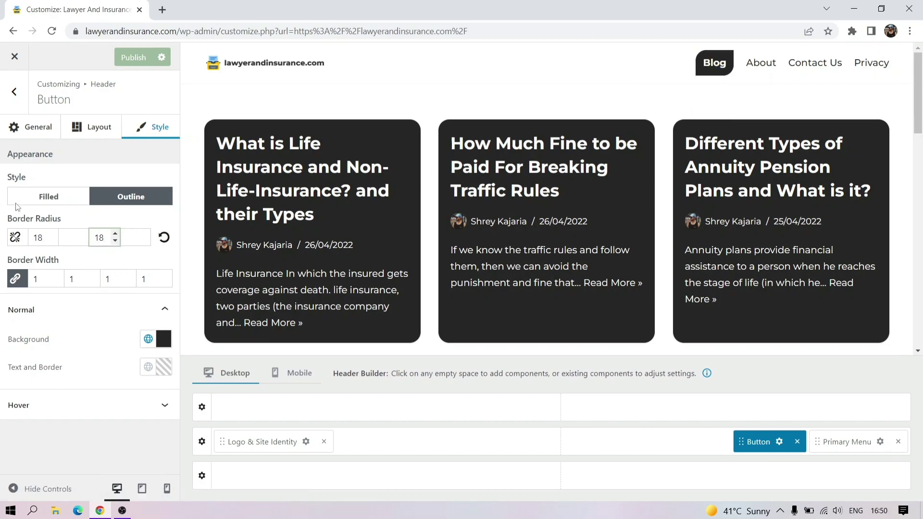
{"action": "left_click", "coordinate": [164, 237]}
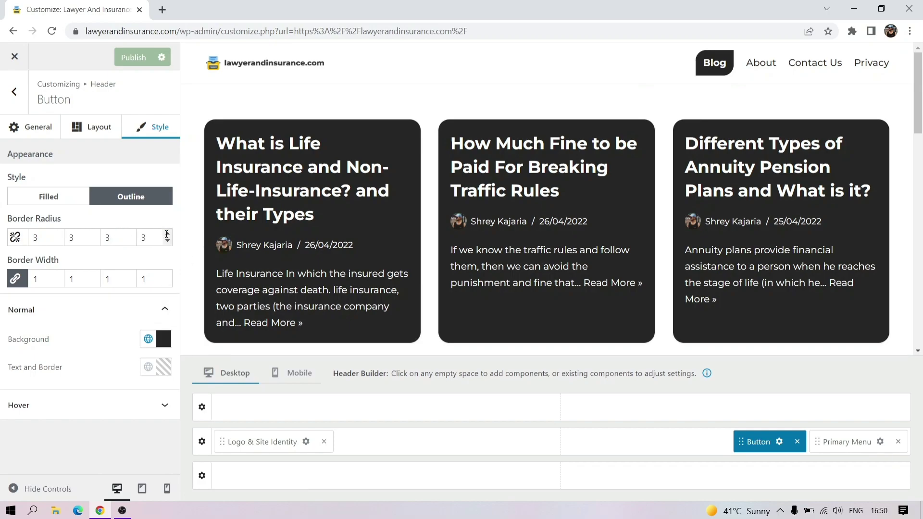
{"action": "left_click", "coordinate": [15, 237]}
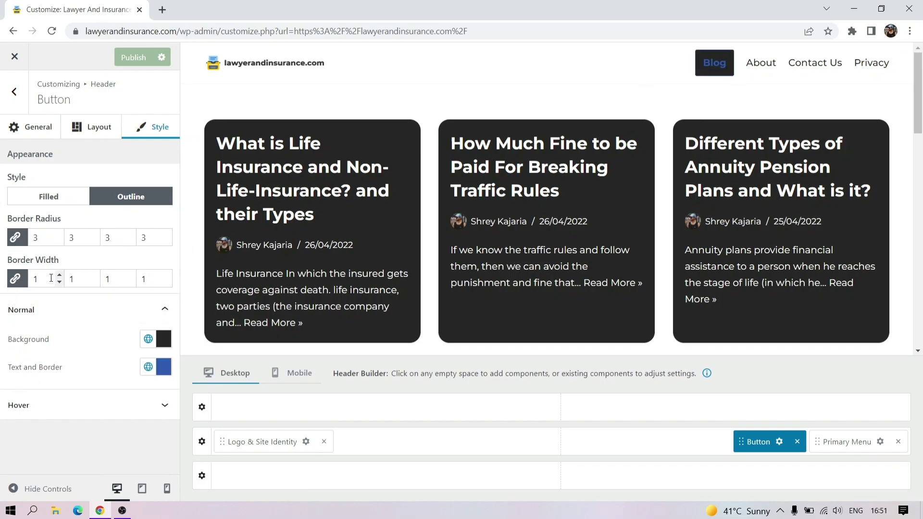
Set the Blog button's border width to 5 on all sides after trying 19
{"action": "left_click", "coordinate": [41, 279]}
{"action": "type", "text": "9"}
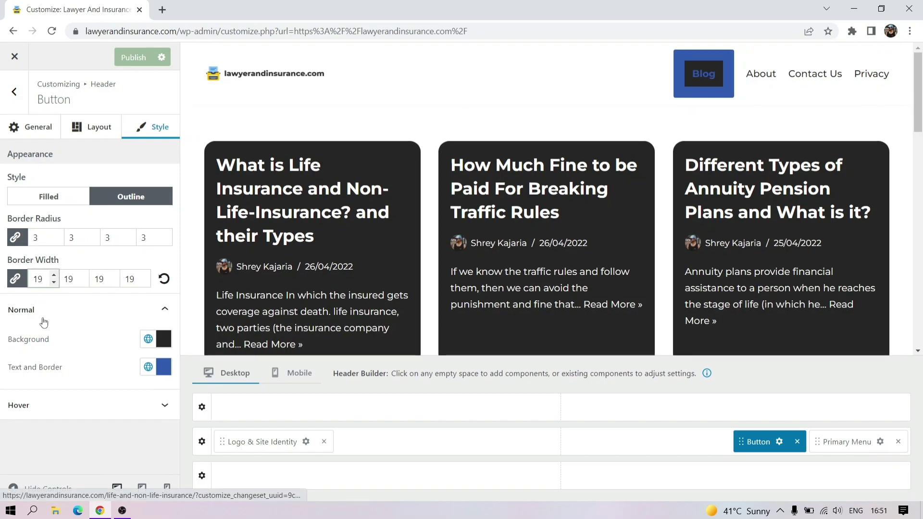
{"action": "double_click", "coordinate": [46, 279]}
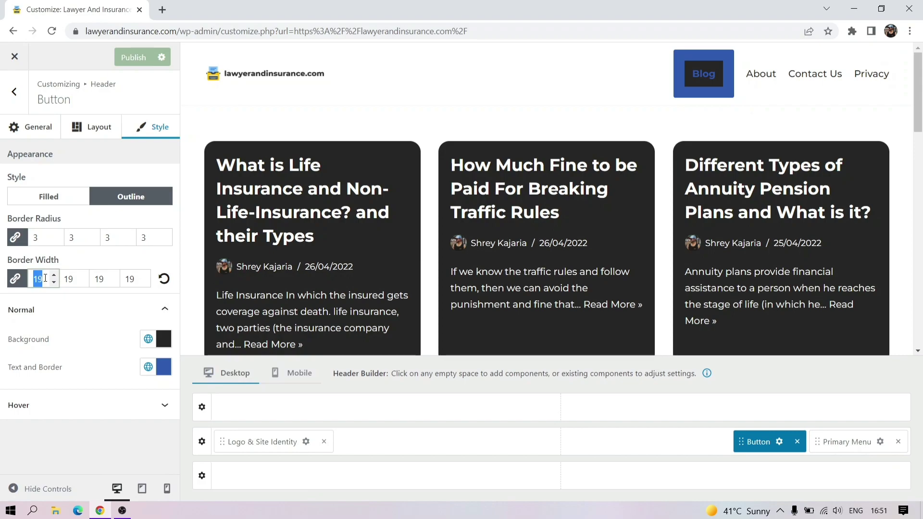
{"action": "type", "text": "5"}
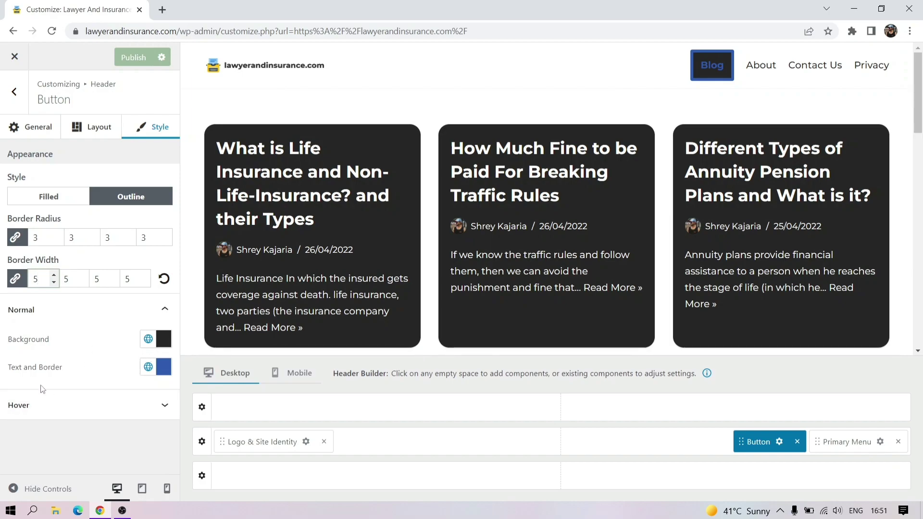
Switch the Blog button to the Filled style and set its normal text color to Site Background after trying Extra Color 1
{"action": "left_click", "coordinate": [148, 367]}
{"action": "left_click", "coordinate": [150, 306]}
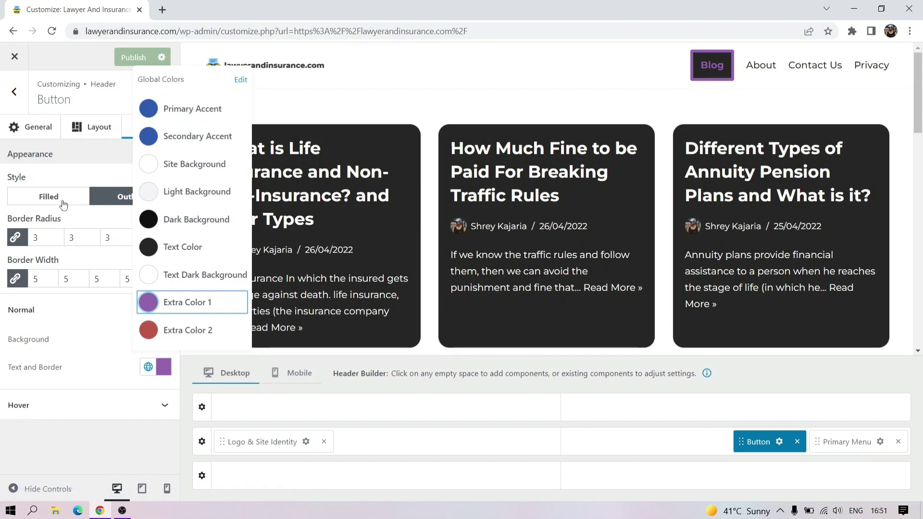
{"action": "left_click", "coordinate": [98, 218]}
{"action": "left_click", "coordinate": [48, 197]}
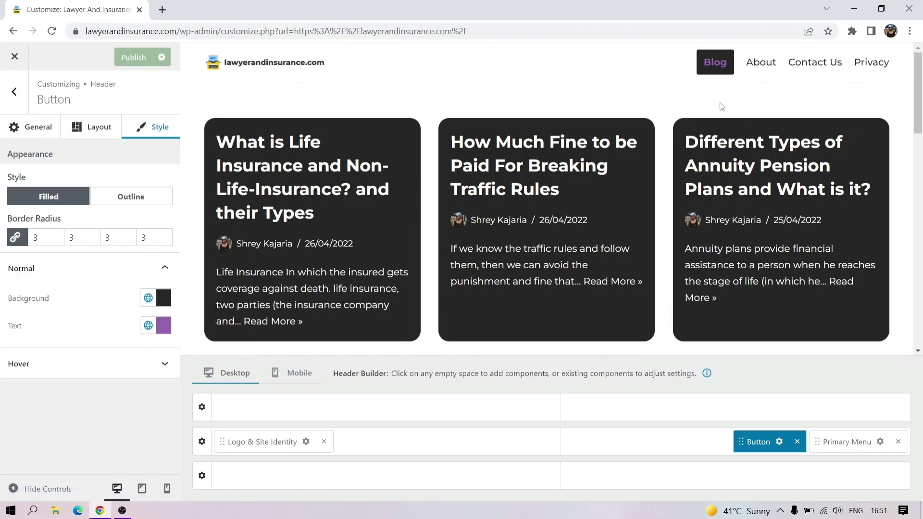
{"action": "left_click", "coordinate": [148, 325]}
{"action": "left_click", "coordinate": [154, 145]}
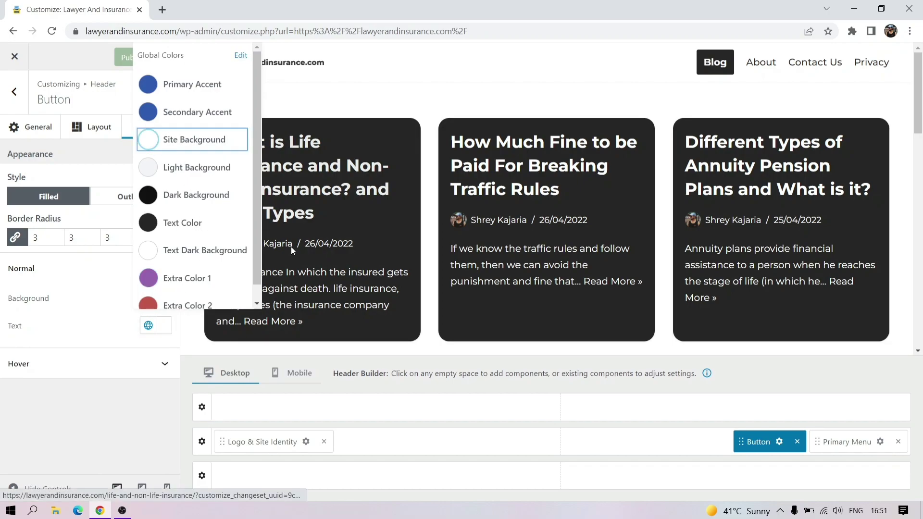
Try Extra Color 2 as the Blog button's hover background and Dark Background as its hover text color
{"action": "scroll", "coordinate": [295, 239], "scroll_direction": "down", "scroll_amount": 1}
{"action": "left_click", "coordinate": [70, 366]}
{"action": "left_click", "coordinate": [129, 364]}
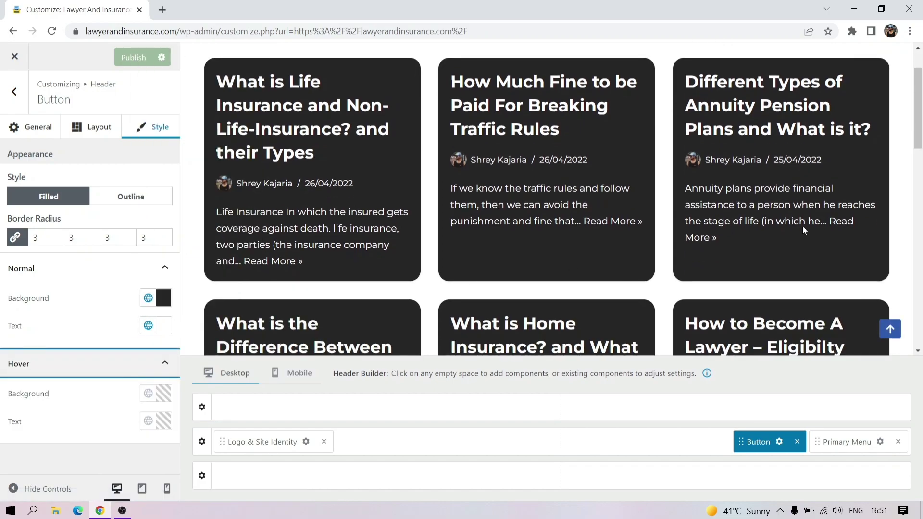
{"action": "scroll", "coordinate": [715, 245], "scroll_direction": "up", "scroll_amount": 1}
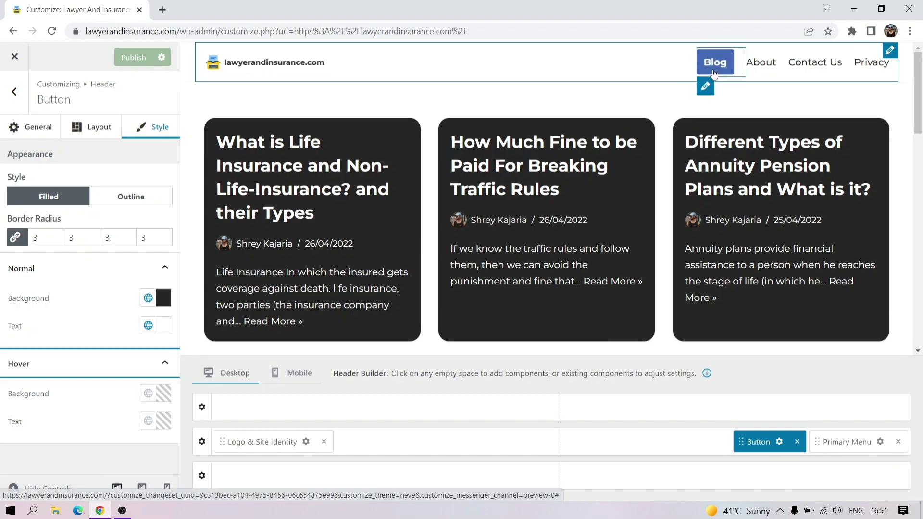
{"action": "left_click", "coordinate": [148, 393]}
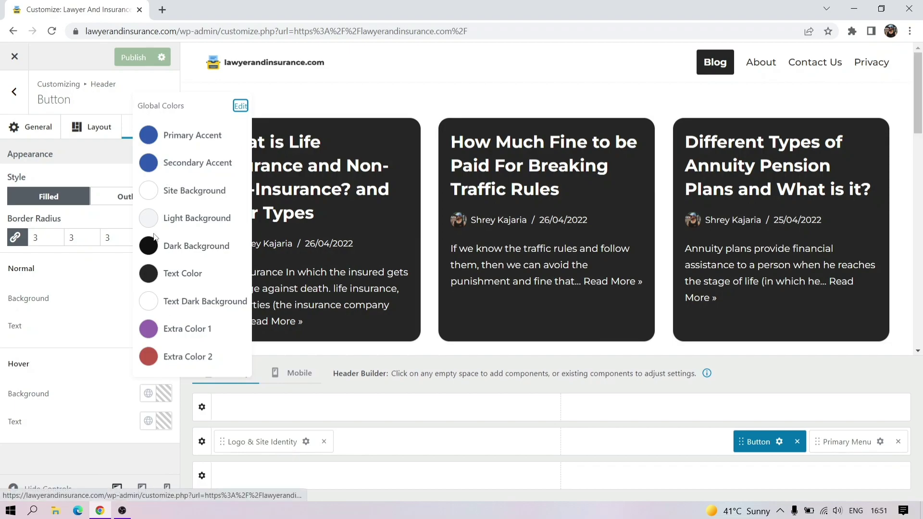
{"action": "left_click", "coordinate": [152, 363]}
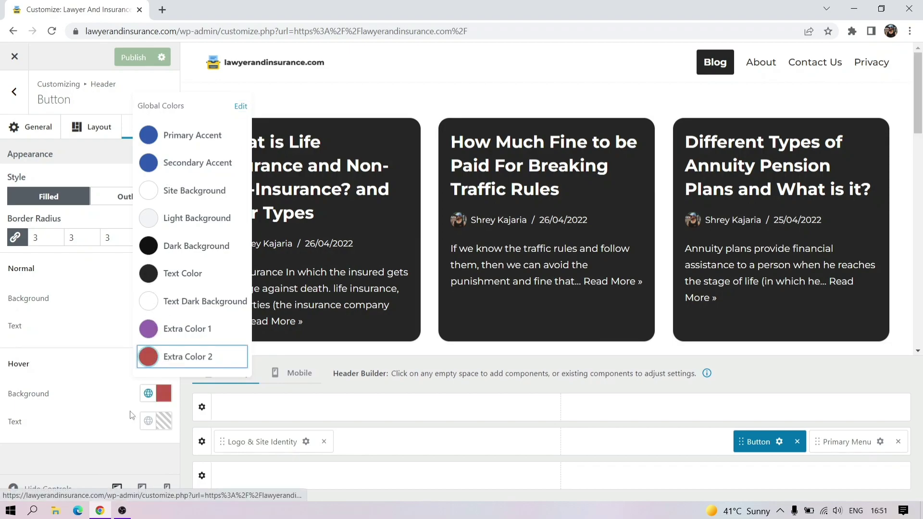
{"action": "left_click", "coordinate": [149, 421]}
{"action": "left_click", "coordinate": [148, 421]}
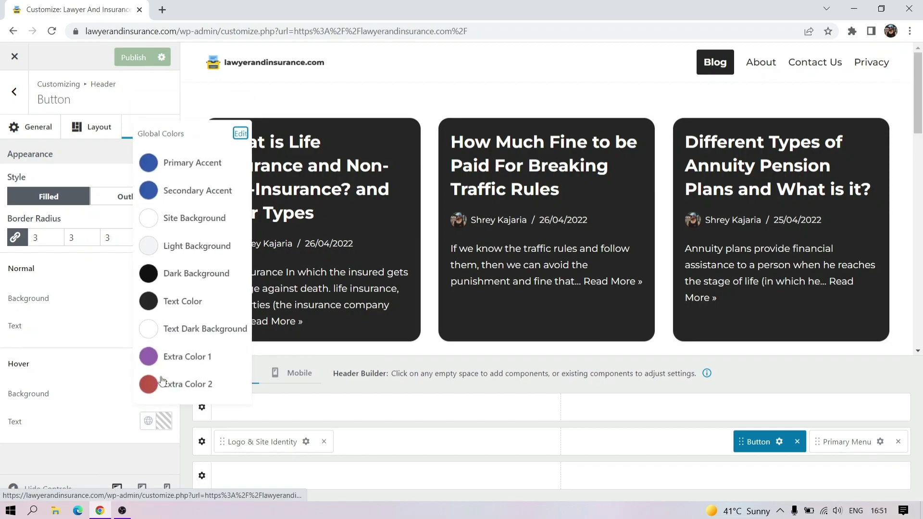
{"action": "left_click", "coordinate": [152, 277]}
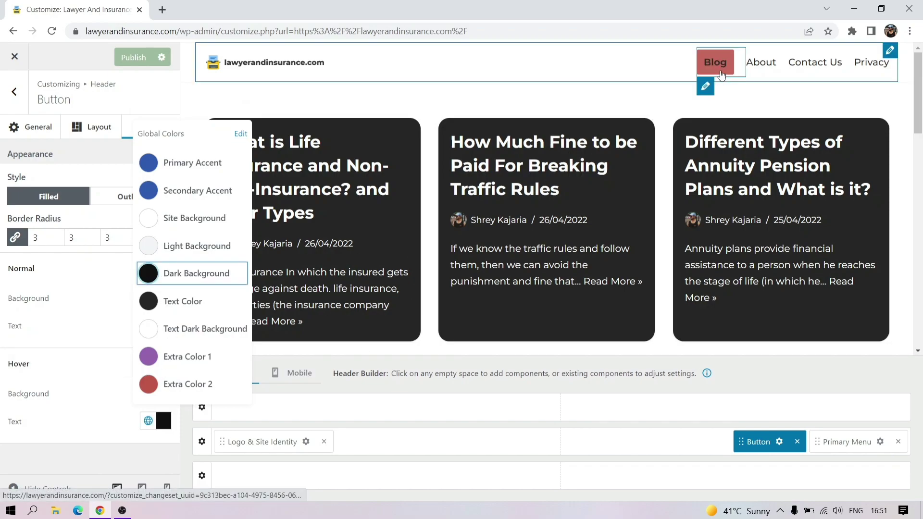
Clear the Blog button's hover background and hover text colors
{"action": "left_click", "coordinate": [139, 368]}
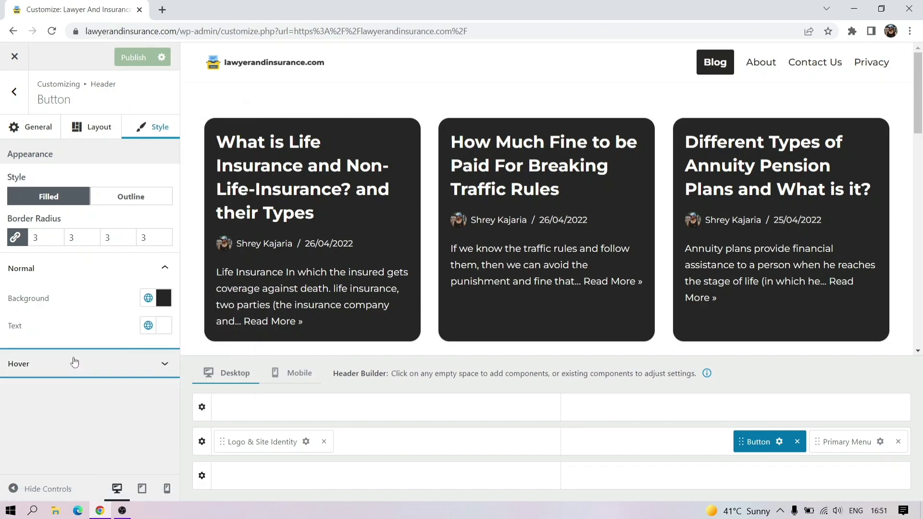
{"action": "left_click", "coordinate": [139, 370]}
{"action": "left_click", "coordinate": [147, 397]}
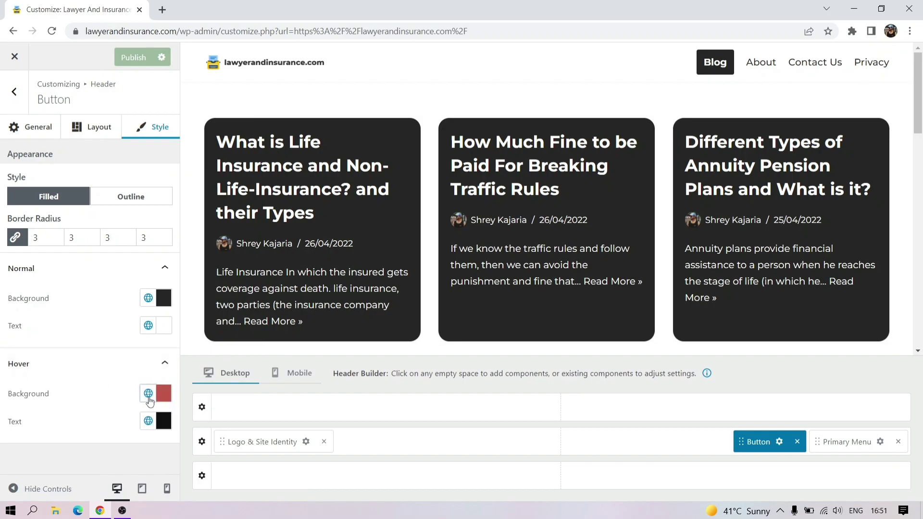
{"action": "left_click", "coordinate": [163, 394]}
{"action": "left_click", "coordinate": [149, 395]}
{"action": "key", "text": "Escape"}
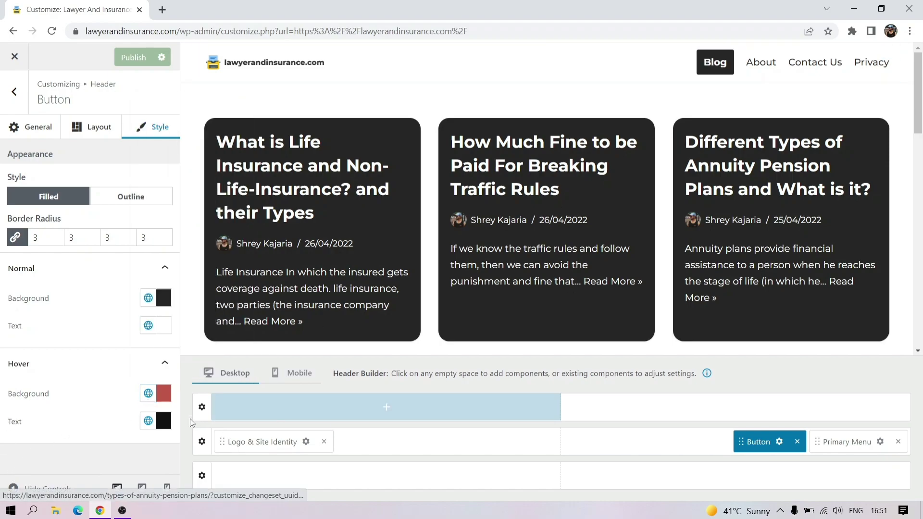
{"action": "left_click", "coordinate": [148, 393]}
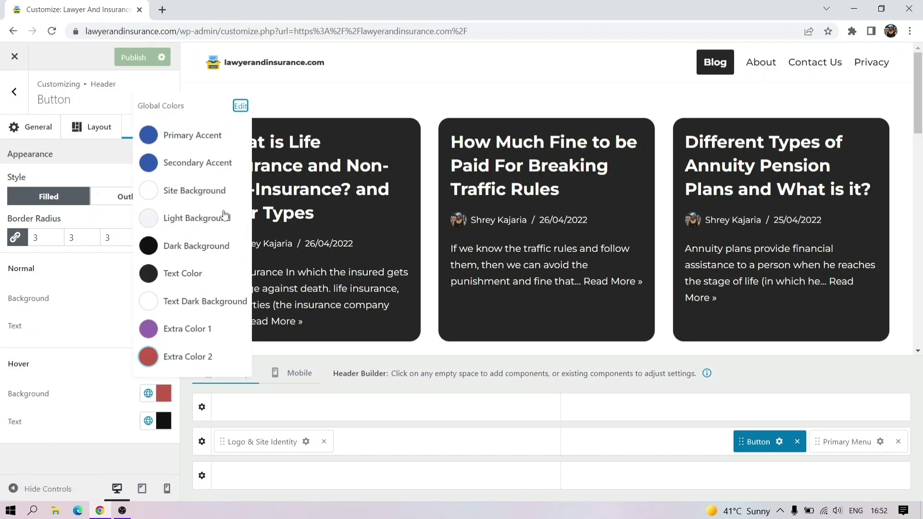
{"action": "left_click", "coordinate": [163, 393]}
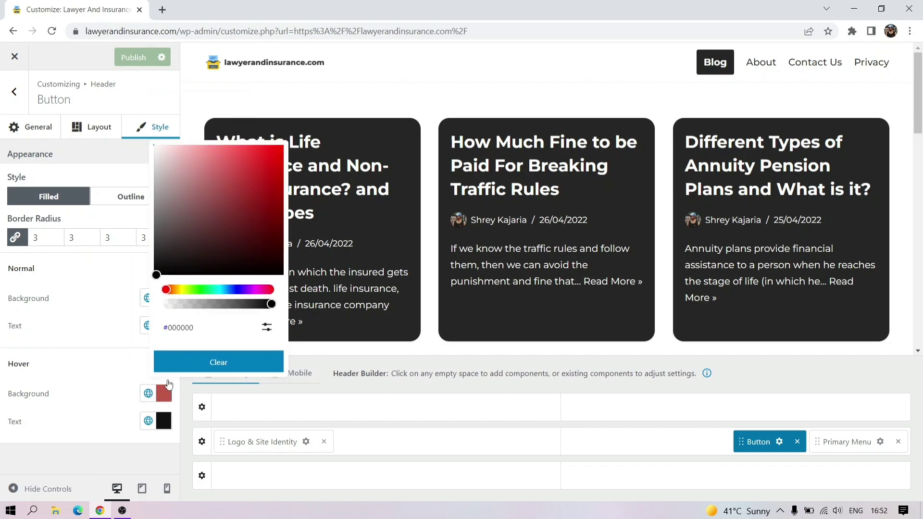
{"action": "left_click", "coordinate": [214, 364]}
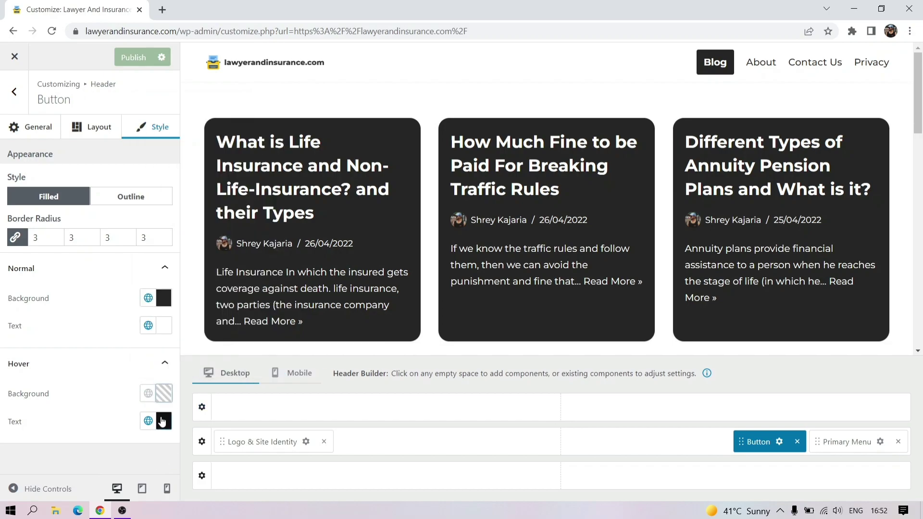
{"action": "left_click", "coordinate": [164, 393]}
{"action": "left_click", "coordinate": [203, 395]}
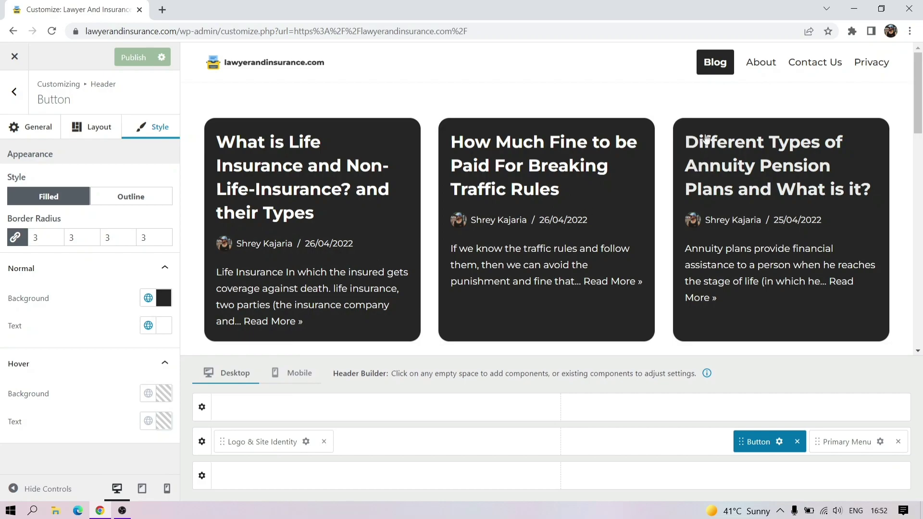
{"action": "left_click", "coordinate": [162, 363]}
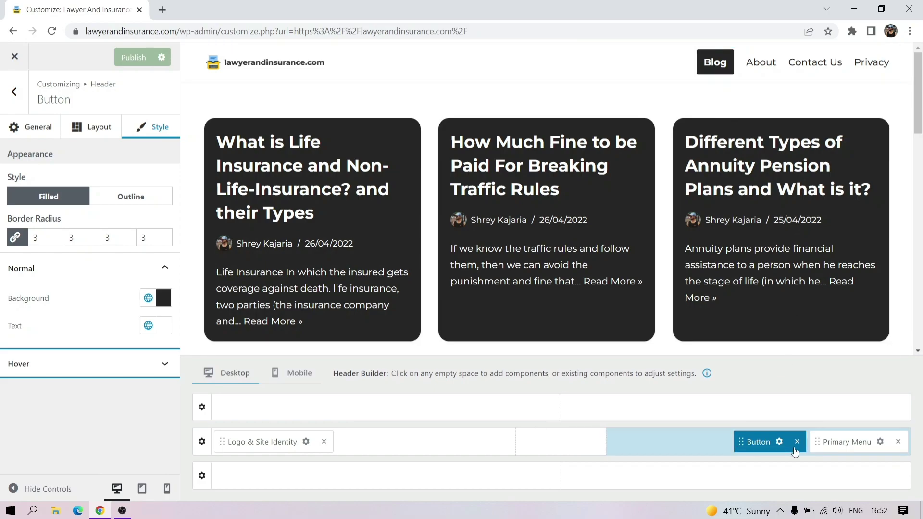
Add a Search Icon component to the main header row and place it before the Blog button
{"action": "left_click", "coordinate": [683, 448]}
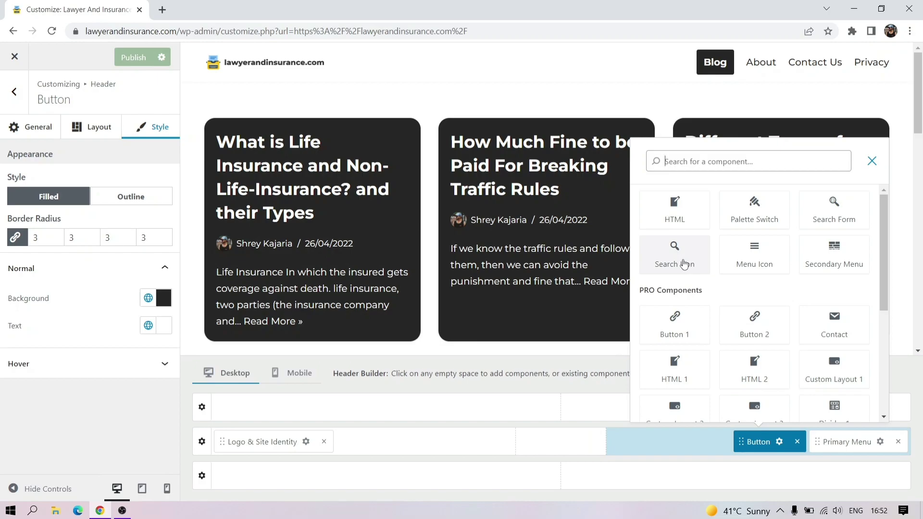
{"action": "left_click", "coordinate": [683, 263]}
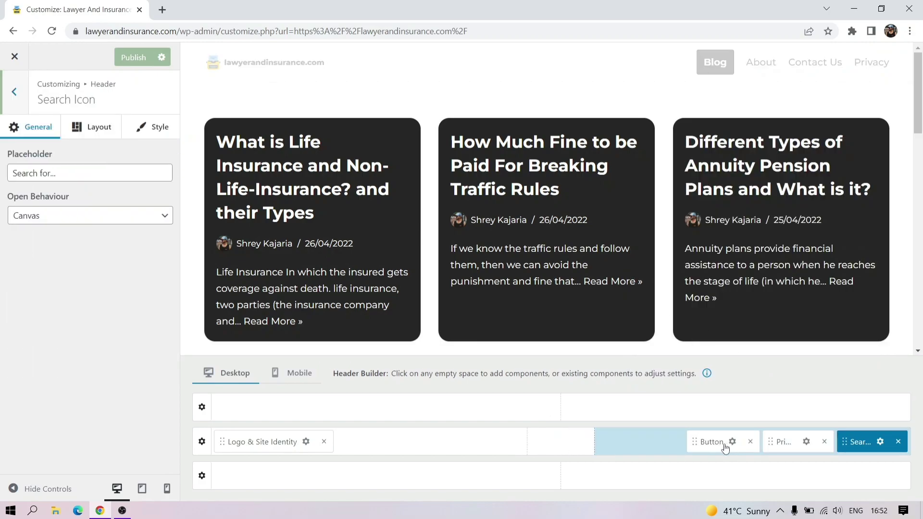
{"action": "left_click_drag", "start_coordinate": [846, 429], "coordinate": [666, 439]}
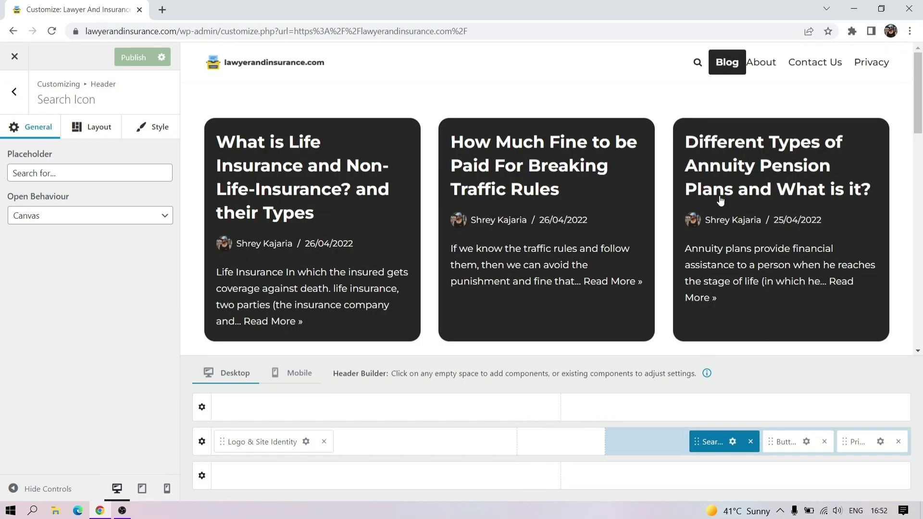
Set the search icon's right padding to 23 px
{"action": "left_click", "coordinate": [82, 129]}
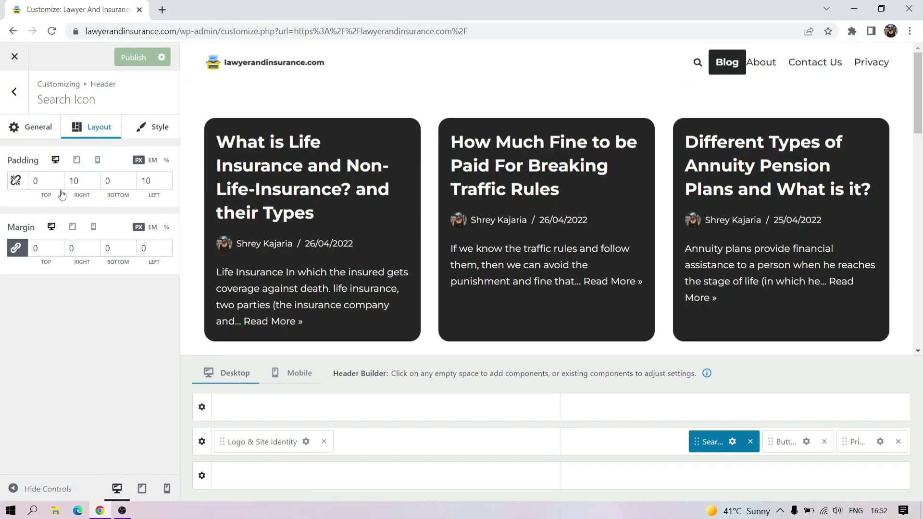
{"action": "left_click", "coordinate": [88, 180]}
{"action": "key", "text": "Up"}
{"action": "key", "text": "Up"}
{"action": "key", "text": "Up"}
{"action": "key", "text": "Up"}
{"action": "key", "text": "Up"}
{"action": "key", "text": "Up"}
{"action": "key", "text": "Up"}
{"action": "key", "text": "Up"}
{"action": "key", "text": "Up"}
{"action": "key", "text": "Up"}
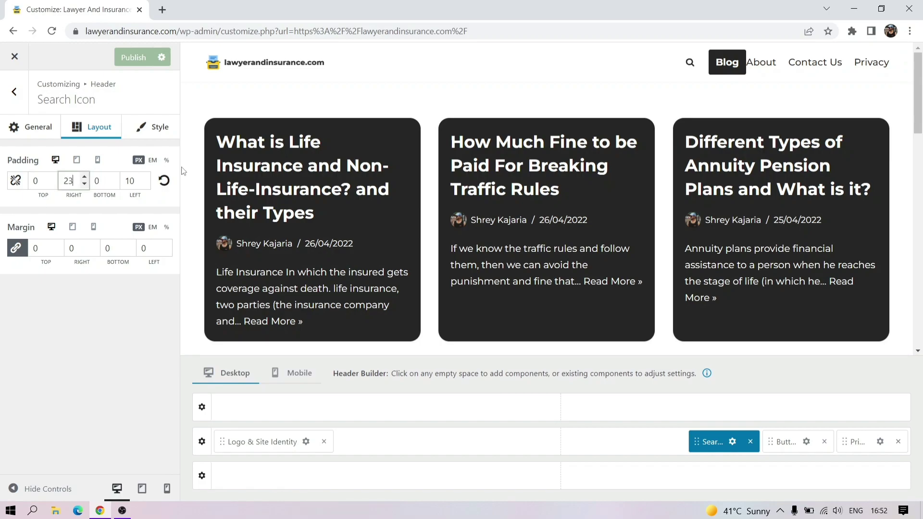
Set the search icon's size to 19
{"action": "left_click", "coordinate": [45, 124]}
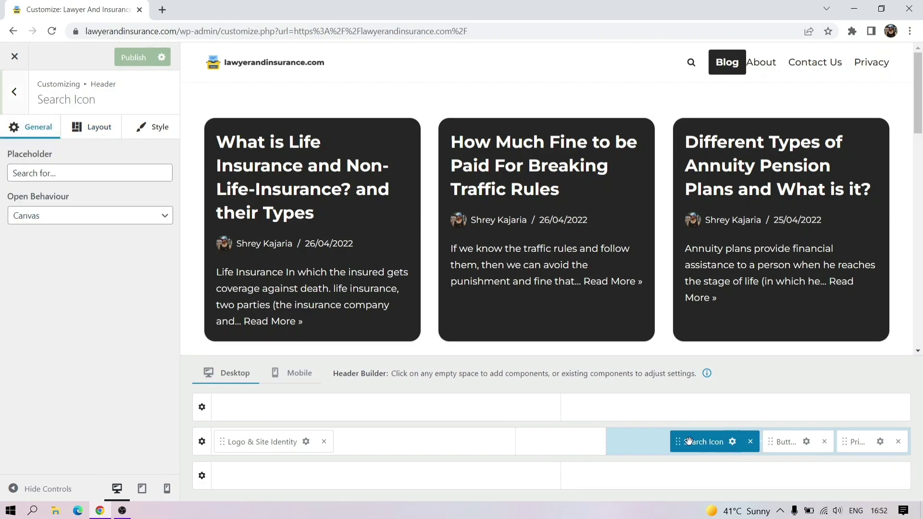
{"action": "left_click", "coordinate": [156, 128]}
{"action": "left_click", "coordinate": [126, 216]}
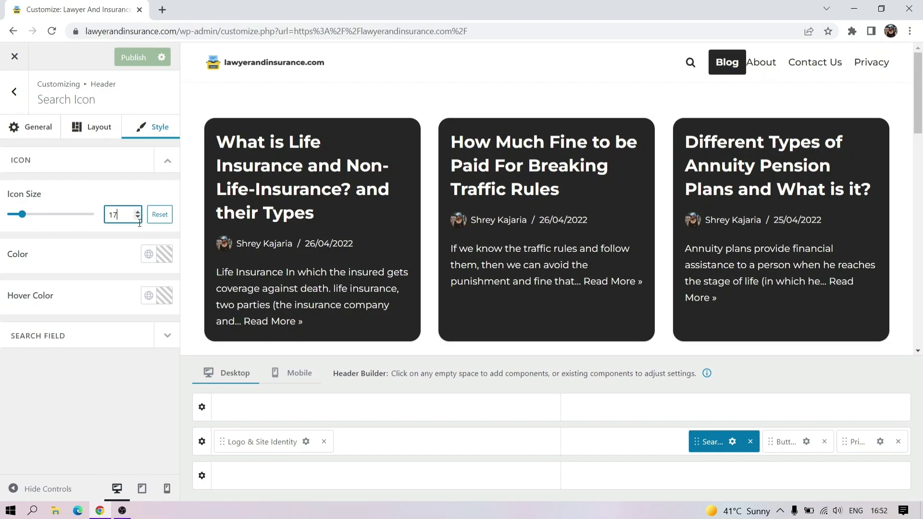
{"action": "key", "text": "Up"}
{"action": "key", "text": "Up"}
{"action": "key", "text": "Up"}
{"action": "key", "text": "Up"}
{"action": "key", "text": "Up"}
{"action": "key", "text": "Up"}
{"action": "key", "text": "Down"}
{"action": "key", "text": "Down"}
{"action": "key", "text": "Down"}
{"action": "key", "text": "Down"}
{"action": "key", "text": "Down"}
{"action": "key", "text": "Down"}
Preview the search overlay and set the search field's font size to 18 px after trying a field height of 57 px
{"action": "left_click", "coordinate": [165, 333]}
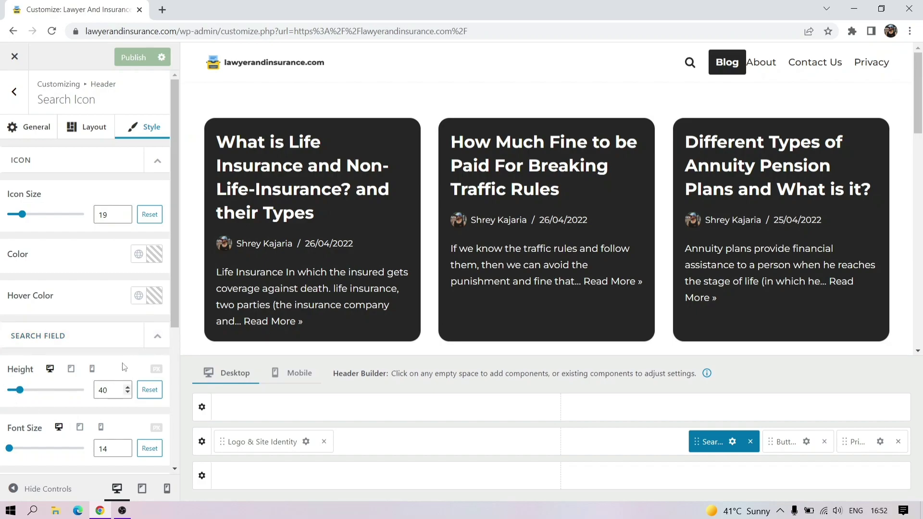
{"action": "left_click", "coordinate": [689, 63]}
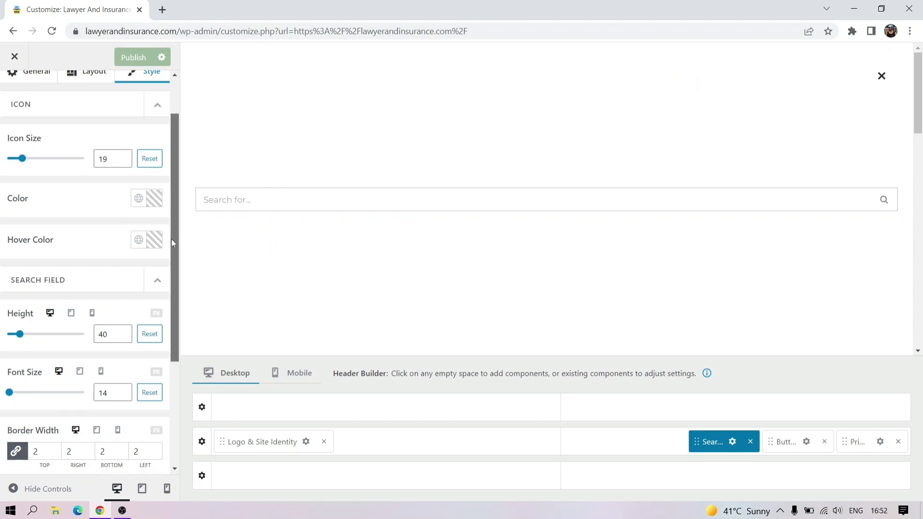
{"action": "scroll", "coordinate": [156, 332], "scroll_direction": "down", "scroll_amount": 3}
{"action": "scroll", "coordinate": [155, 332], "scroll_direction": "down", "scroll_amount": 1}
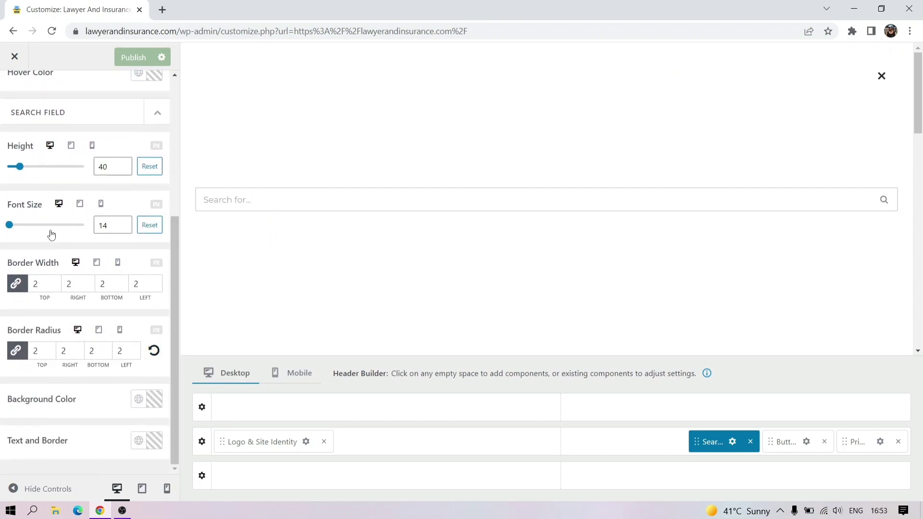
{"action": "left_click", "coordinate": [128, 164]}
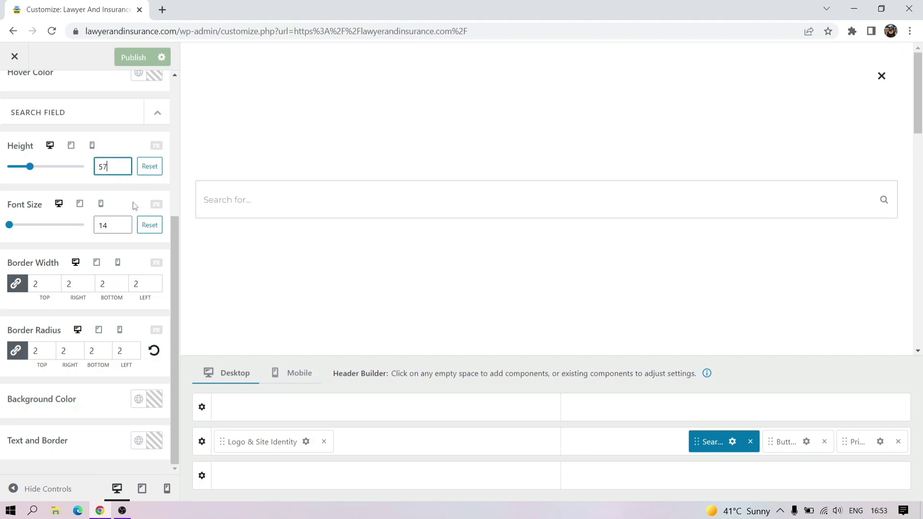
{"action": "left_click", "coordinate": [114, 228]}
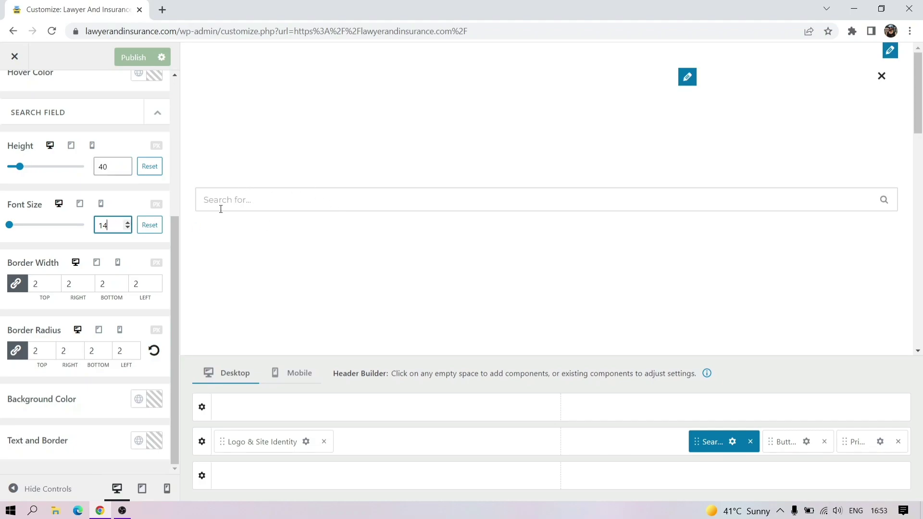
{"action": "key", "text": "Up"}
{"action": "key", "text": "Down"}
{"action": "key", "text": "Down"}
{"action": "key", "text": "Down"}
{"action": "key", "text": "Down"}
{"action": "left_click", "coordinate": [174, 280]}
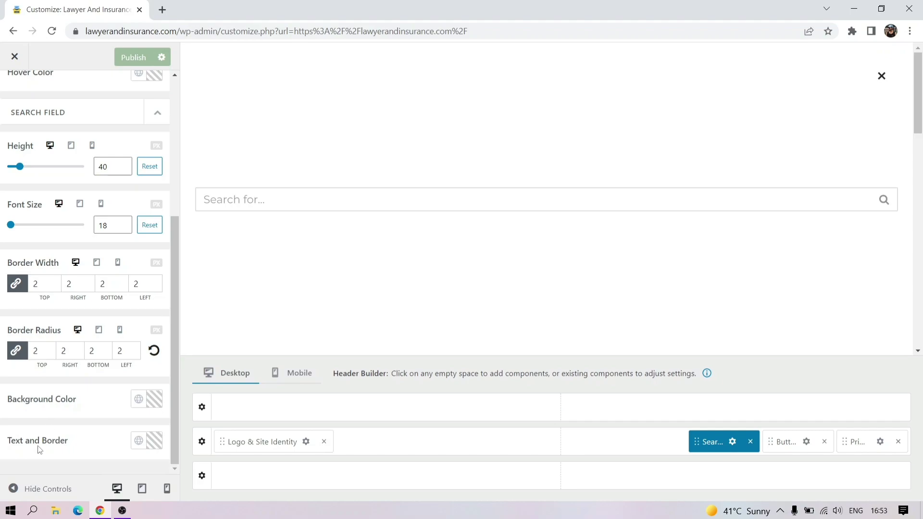
{"action": "left_click_drag", "start_coordinate": [175, 287], "coordinate": [204, 107]}
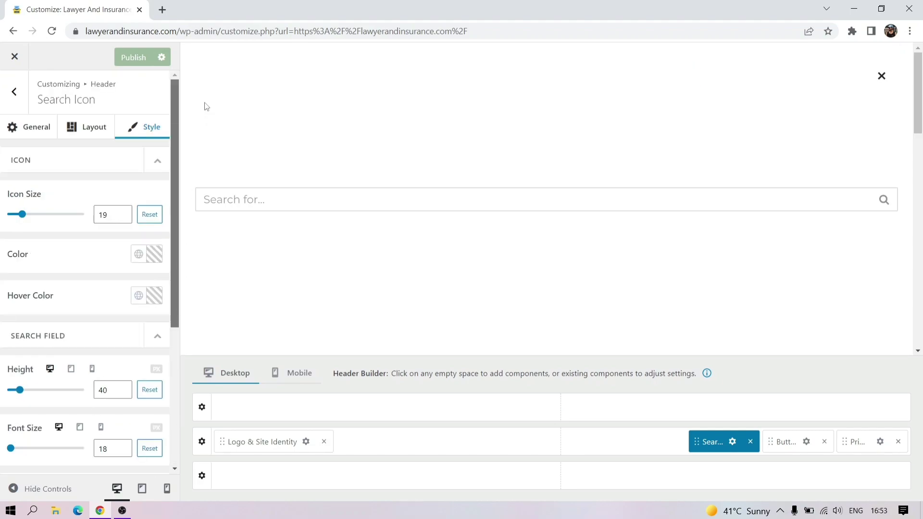
{"action": "left_click", "coordinate": [165, 171]}
Rearrange the main header row with the search icon at the far left and the Blog button and logo in the center
{"action": "left_click_drag", "start_coordinate": [260, 442], "coordinate": [548, 443]}
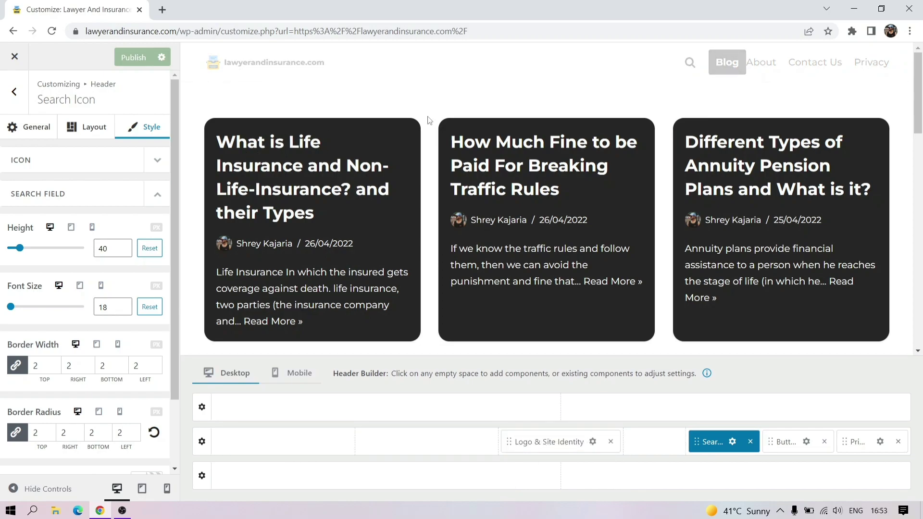
{"action": "left_click_drag", "start_coordinate": [700, 441], "coordinate": [260, 442]}
{"action": "left_click_drag", "start_coordinate": [747, 447], "coordinate": [469, 431]}
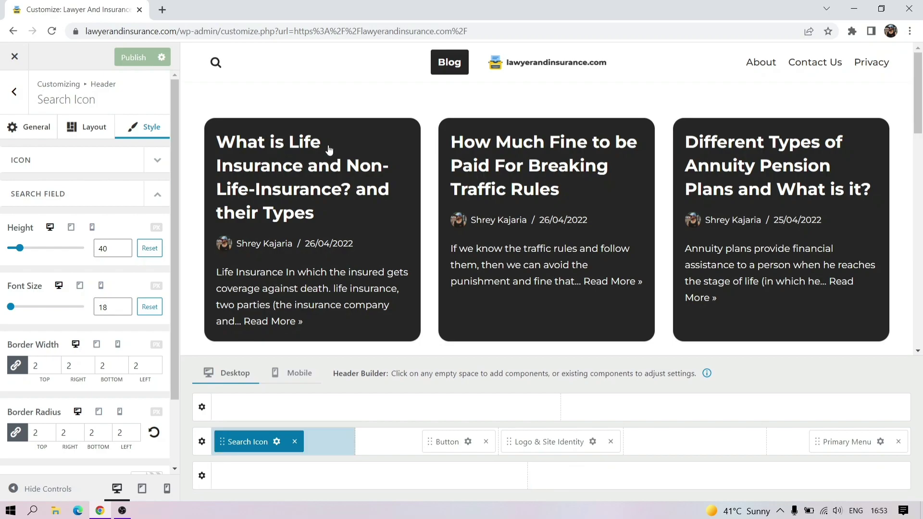
Open the main header row's layout settings and show the mobile version of the header
{"action": "left_click", "coordinate": [201, 448]}
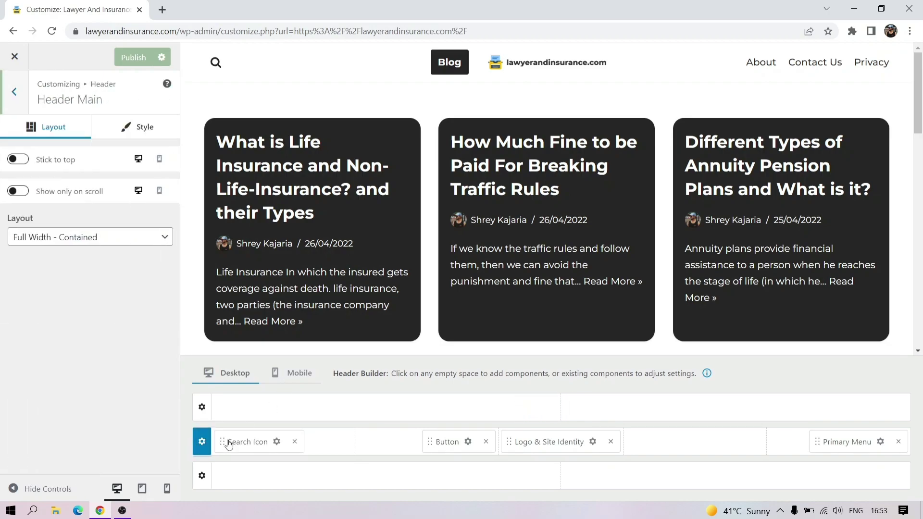
{"action": "left_click", "coordinate": [296, 371]}
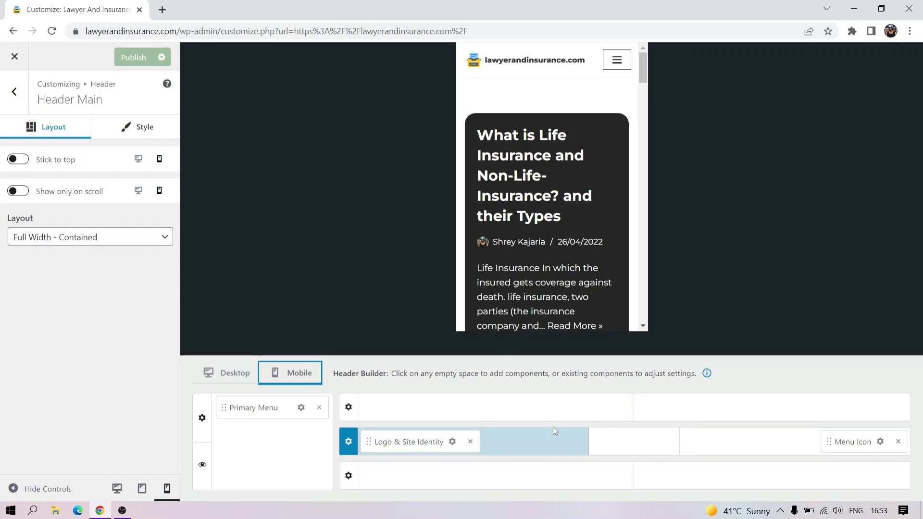
Switch to the desktop header and set the main row's background to Text Dark Background after trying Dark Background
{"action": "left_click", "coordinate": [232, 374]}
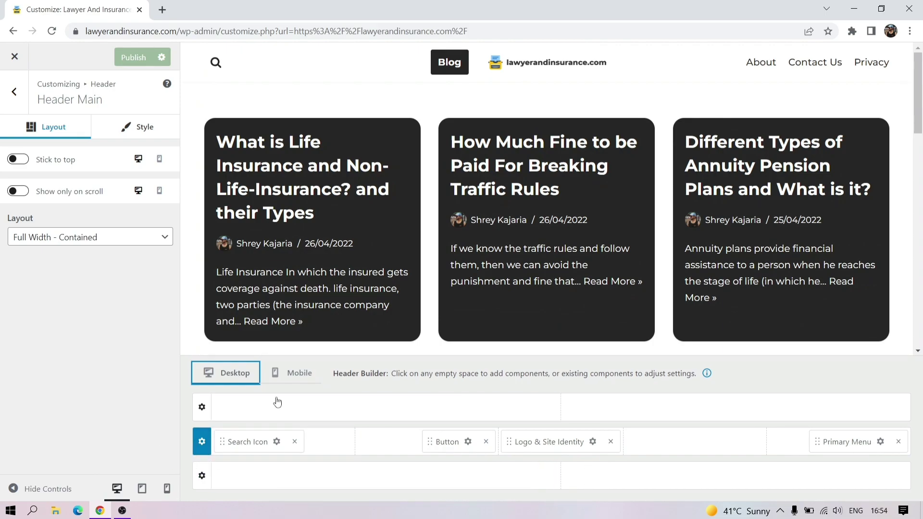
{"action": "left_click", "coordinate": [202, 441]}
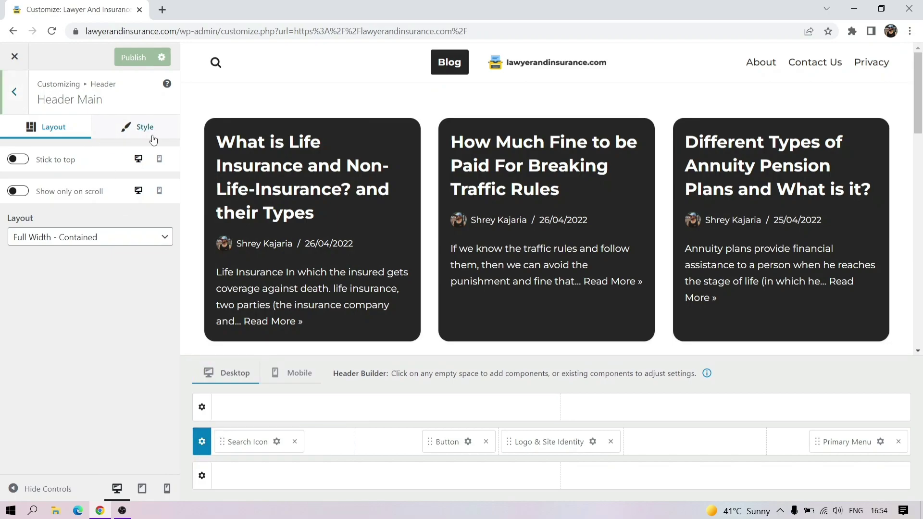
{"action": "left_click", "coordinate": [147, 130]}
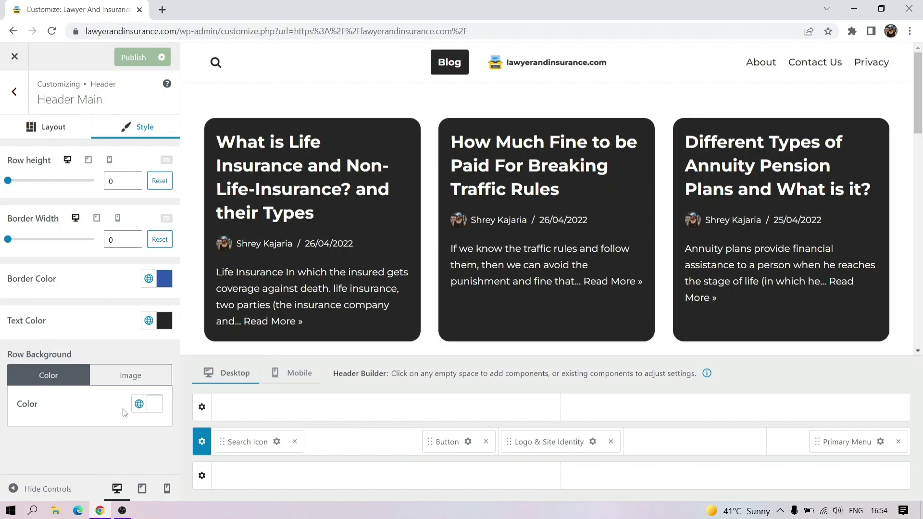
{"action": "left_click", "coordinate": [138, 404]}
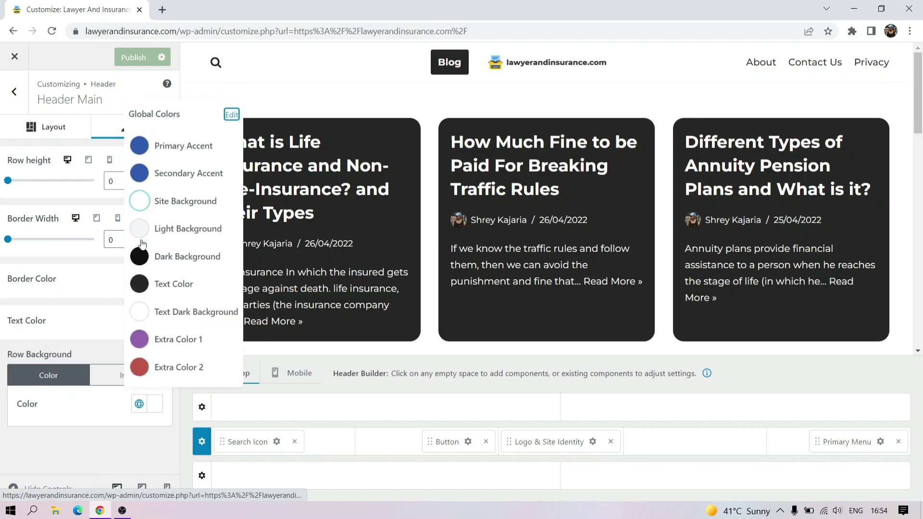
{"action": "left_click", "coordinate": [139, 257]}
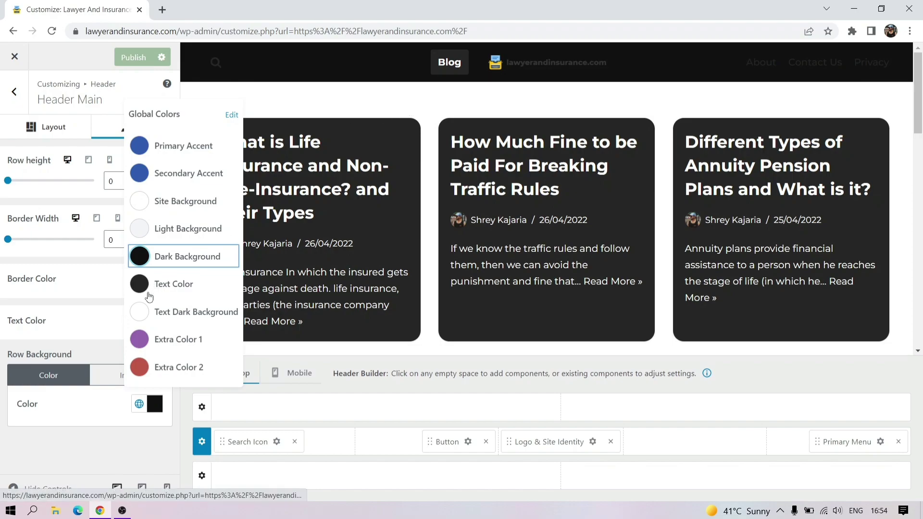
{"action": "left_click", "coordinate": [139, 317]}
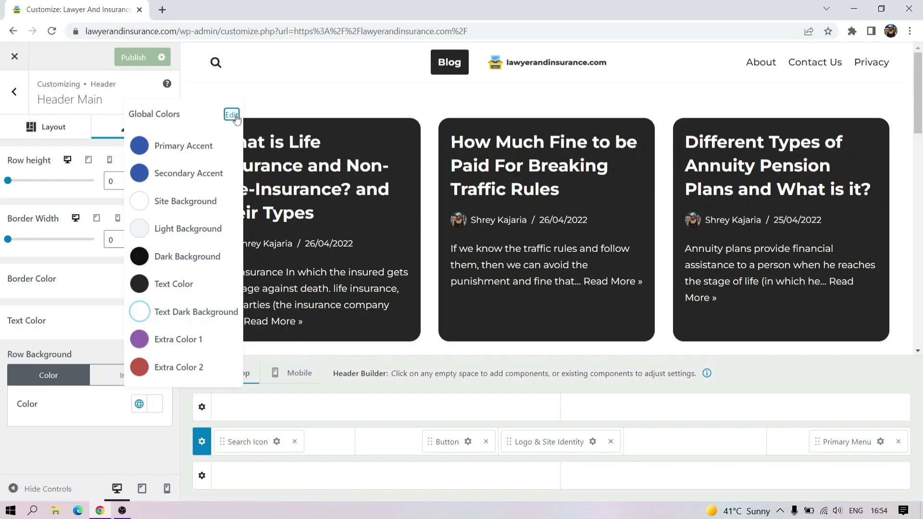
Make the main header row stick to the top on desktop and scroll the preview to check it
{"action": "left_click", "coordinate": [49, 127]}
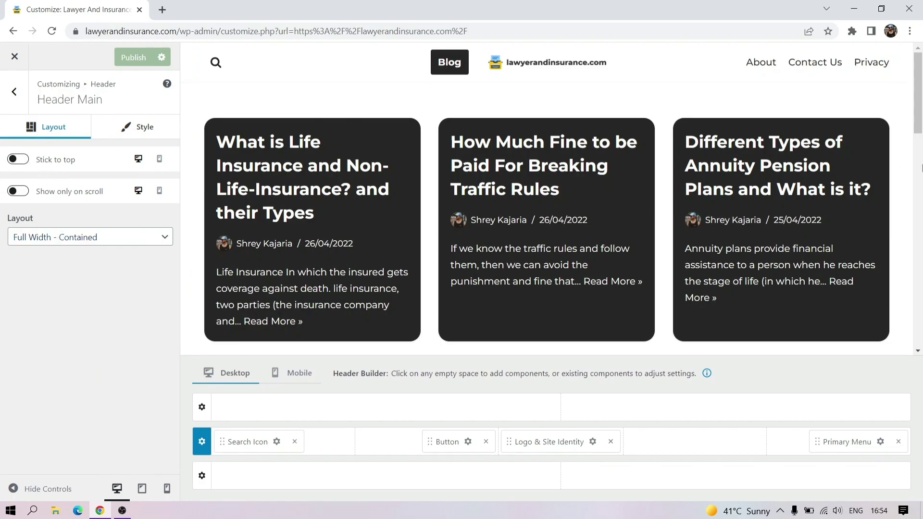
{"action": "mouse_move", "coordinate": [922, 125]}
{"action": "left_mouse_down"}
{"action": "mouse_move", "coordinate": [922, 163]}
{"action": "mouse_move", "coordinate": [921, 123]}
{"action": "left_mouse_up"}
{"action": "left_click", "coordinate": [18, 159]}
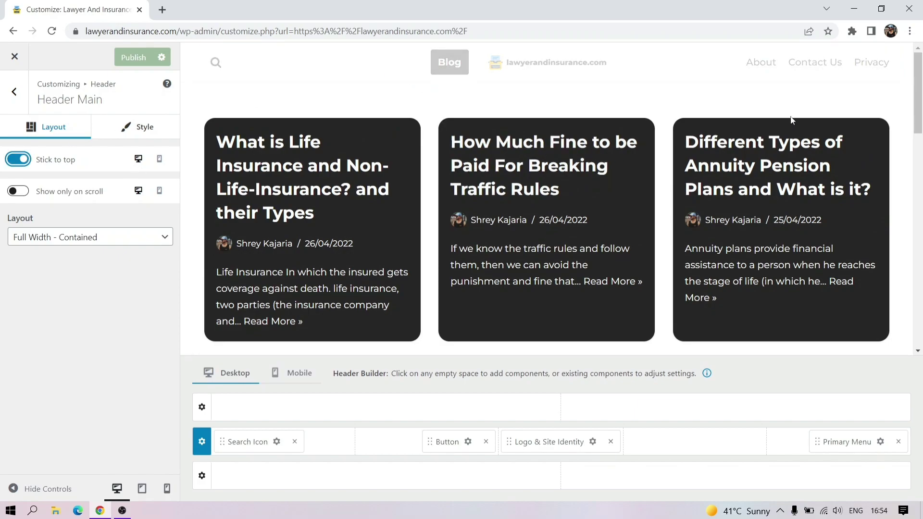
{"action": "mouse_move", "coordinate": [920, 77]}
{"action": "left_mouse_down"}
{"action": "mouse_move", "coordinate": [921, 192]}
{"action": "mouse_move", "coordinate": [921, 67]}
{"action": "left_mouse_up"}
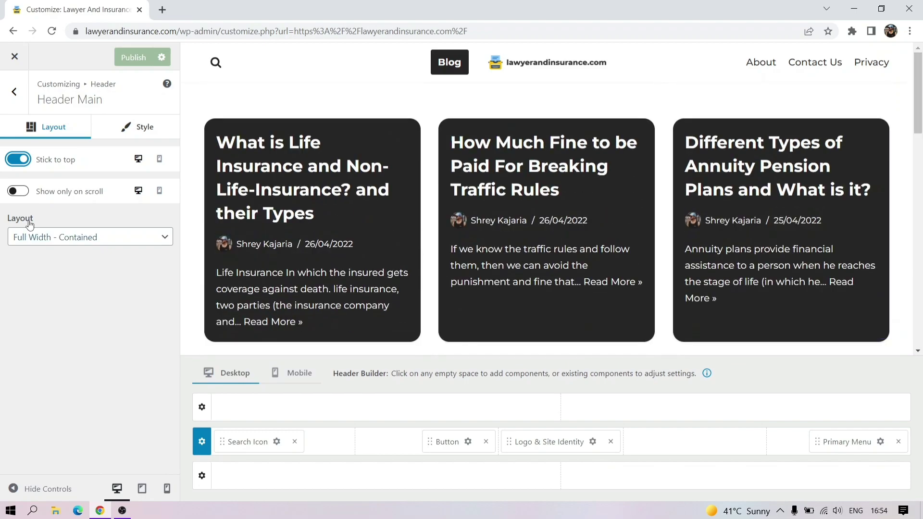
Try showing the main header row only on scroll, check the preview, and turn that option back off
{"action": "left_click", "coordinate": [66, 198]}
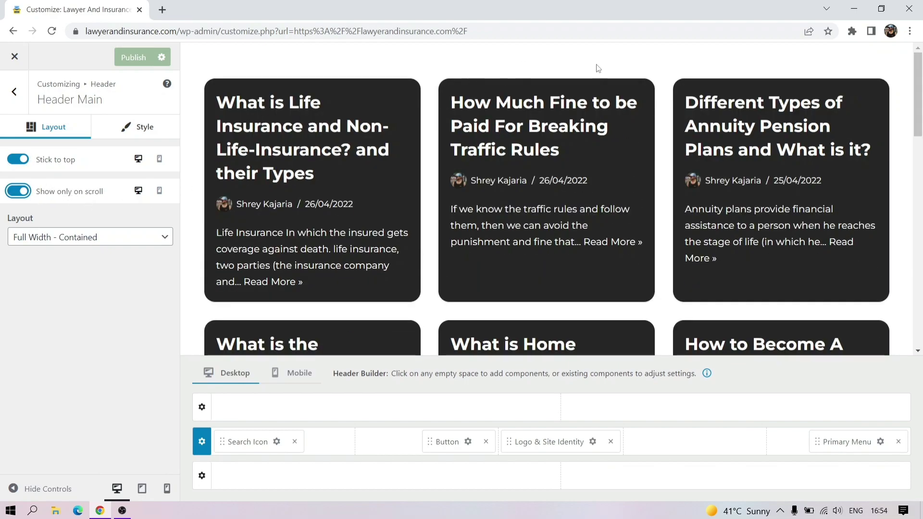
{"action": "mouse_move", "coordinate": [919, 72]}
{"action": "left_mouse_down"}
{"action": "mouse_move", "coordinate": [916, 160]}
{"action": "mouse_move", "coordinate": [917, 76]}
{"action": "left_mouse_up"}
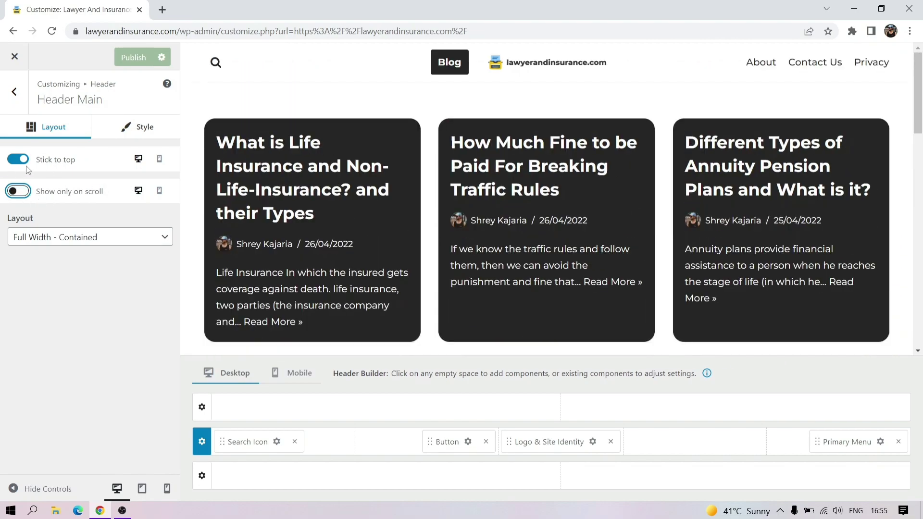
{"action": "mouse_move", "coordinate": [917, 96]}
{"action": "left_mouse_down"}
{"action": "mouse_move", "coordinate": [917, 243]}
{"action": "mouse_move", "coordinate": [916, 101]}
{"action": "left_mouse_up"}
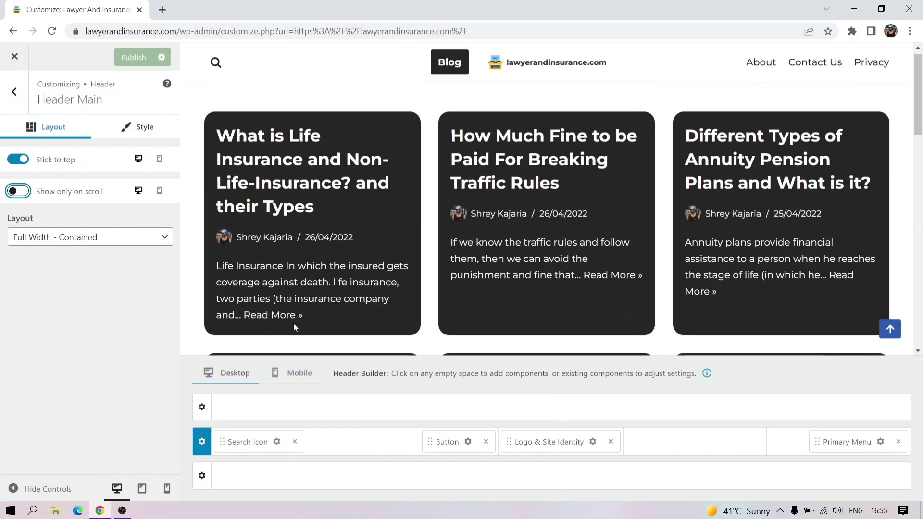
Reduce the main header row to the logo at the far left and the primary menu, and publish the changes
{"action": "left_click", "coordinate": [486, 441]}
{"action": "left_click", "coordinate": [294, 441]}
{"action": "left_click_drag", "start_coordinate": [526, 441], "coordinate": [287, 446]}
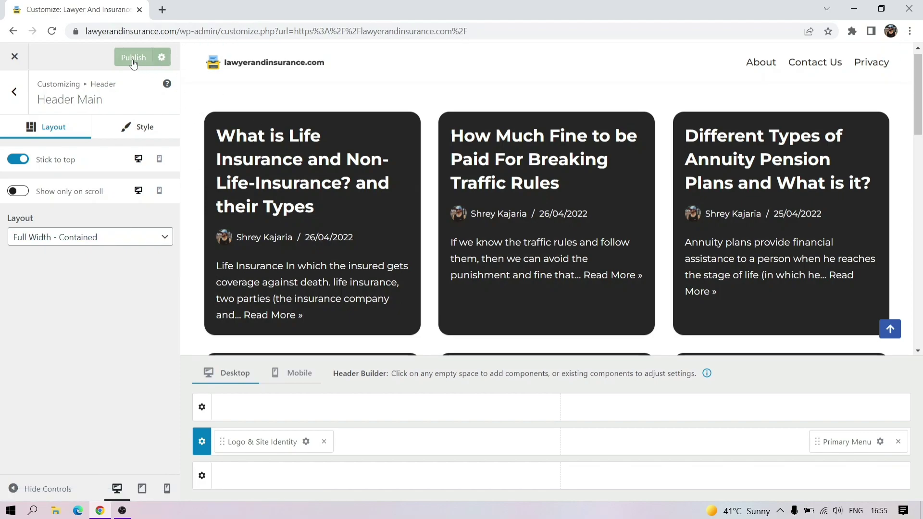
Open the live site lawyerandinsurance.com in a new tab, and return to the customizer
{"action": "left_click", "coordinate": [162, 9]}
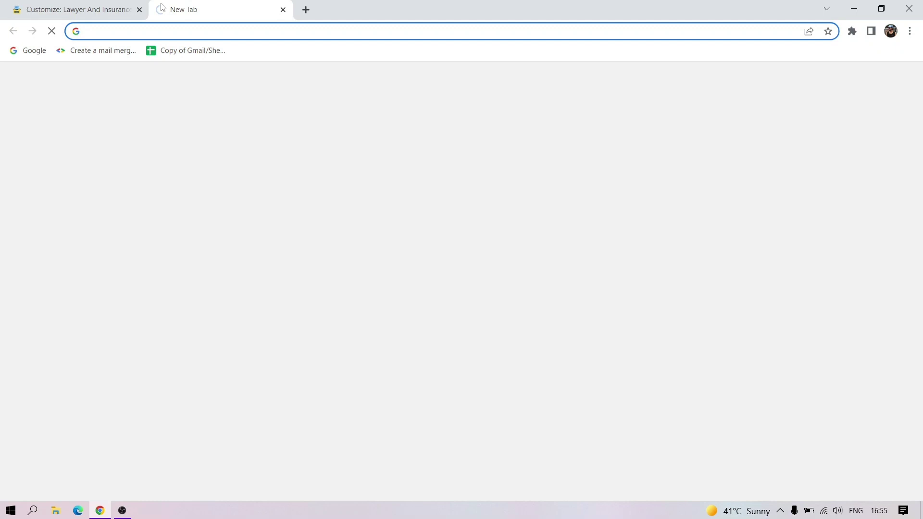
{"action": "type", "text": "lawy"}
{"action": "key", "text": "Return"}
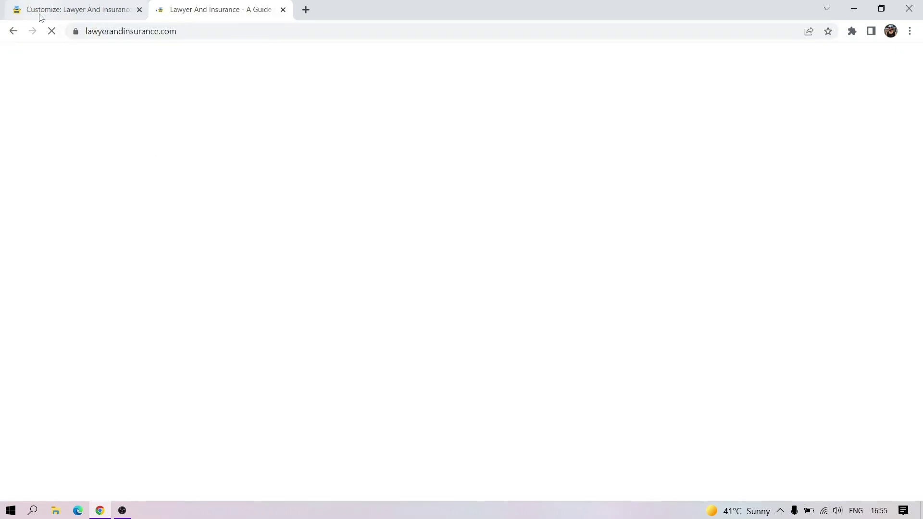
{"action": "left_click", "coordinate": [102, 8]}
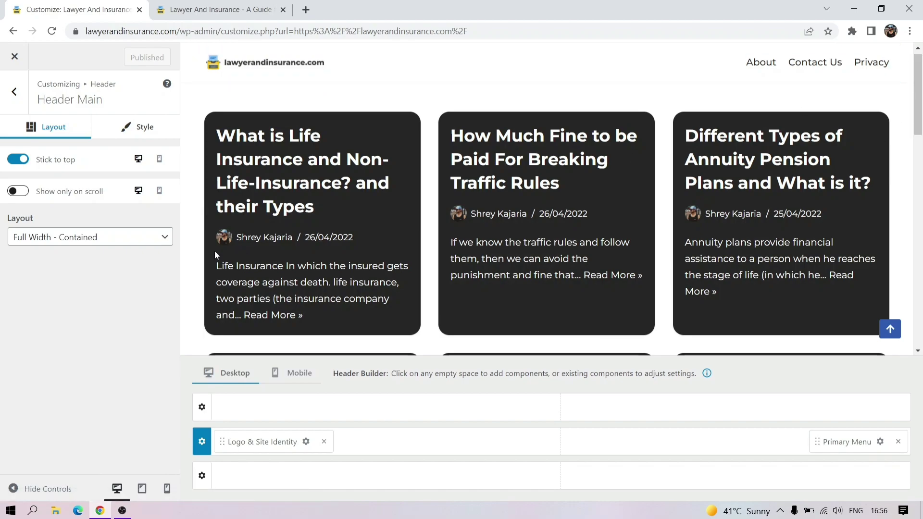
Try the Full Width layout for the main header row, and switch it to Contained
{"action": "left_click", "coordinate": [125, 241]}
{"action": "left_click", "coordinate": [98, 263]}
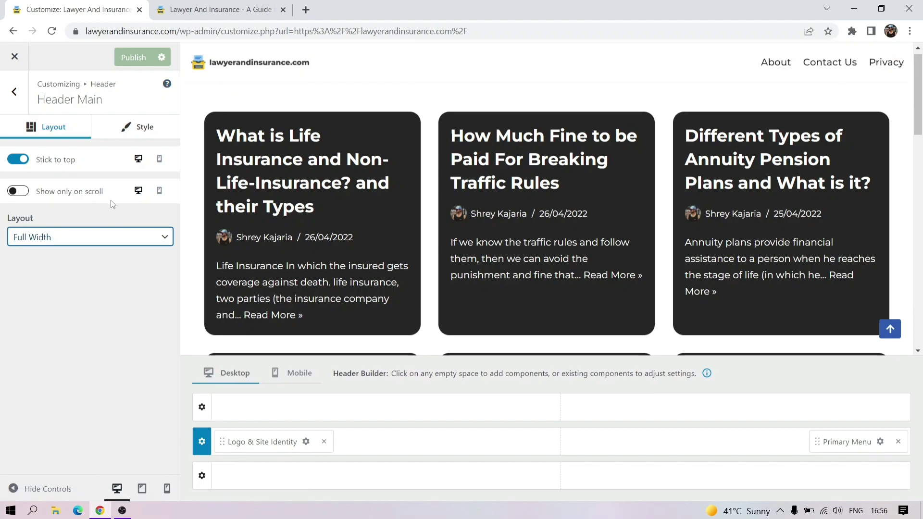
{"action": "left_click", "coordinate": [84, 236]}
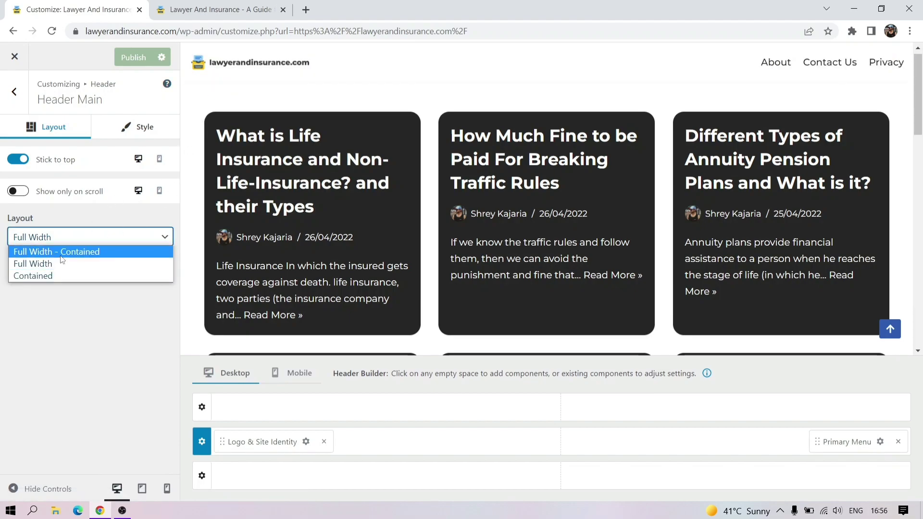
{"action": "left_click", "coordinate": [45, 276]}
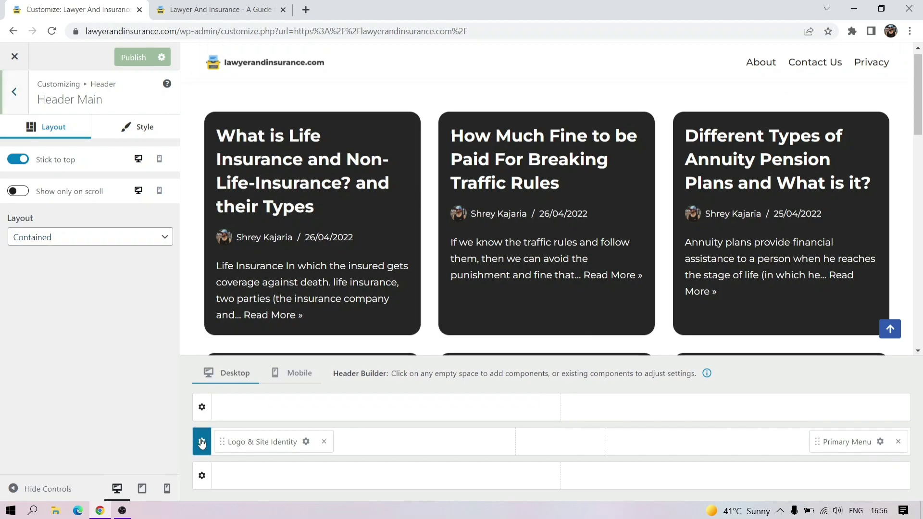
Set the main header row's background to Extra Color 1 to make the row's width visible
{"action": "left_click", "coordinate": [138, 131]}
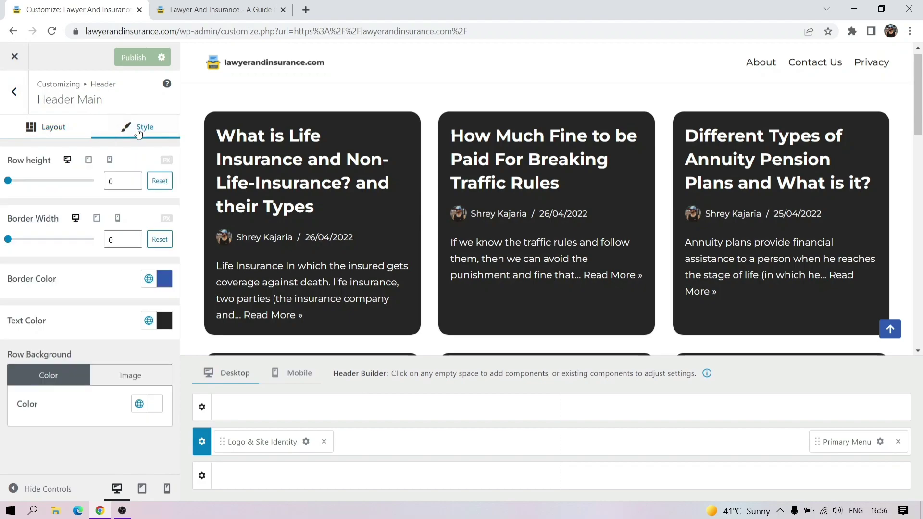
{"action": "left_click", "coordinate": [139, 404]}
{"action": "left_click", "coordinate": [139, 348]}
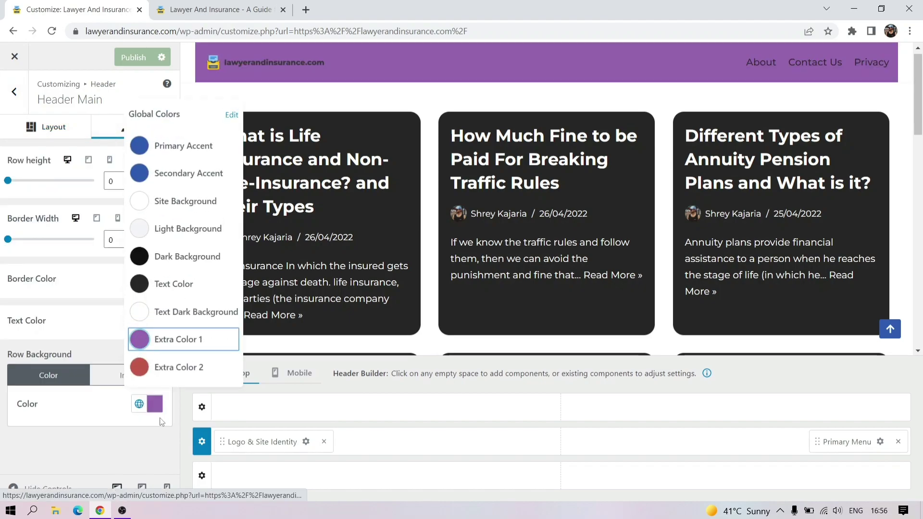
{"action": "left_click", "coordinate": [189, 66]}
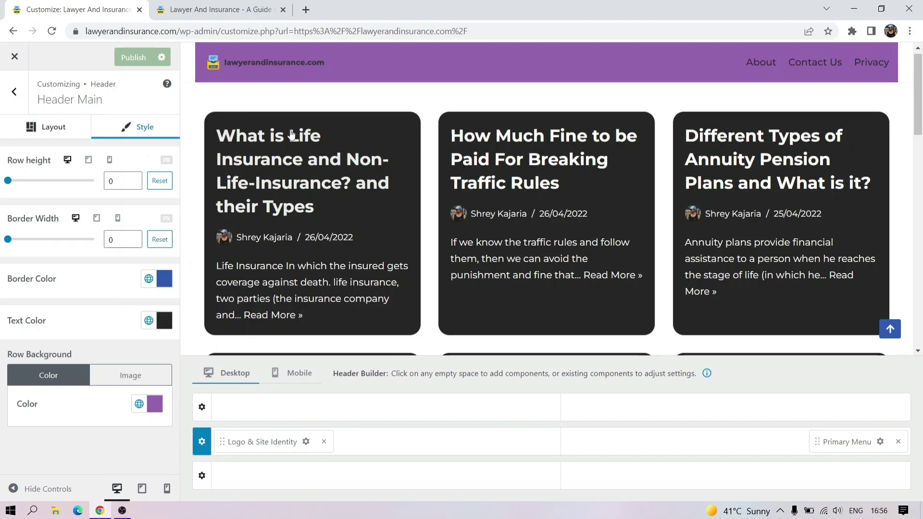
Compare the main header row's Full Width - Contained, Contained and Full Width layouts against the purple background
{"action": "left_click", "coordinate": [46, 127]}
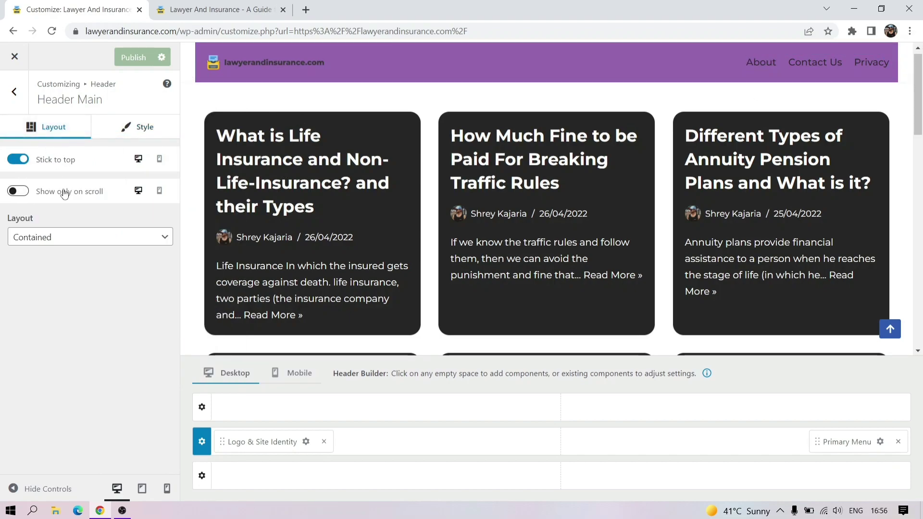
{"action": "left_click", "coordinate": [50, 237]}
{"action": "left_click", "coordinate": [73, 252]}
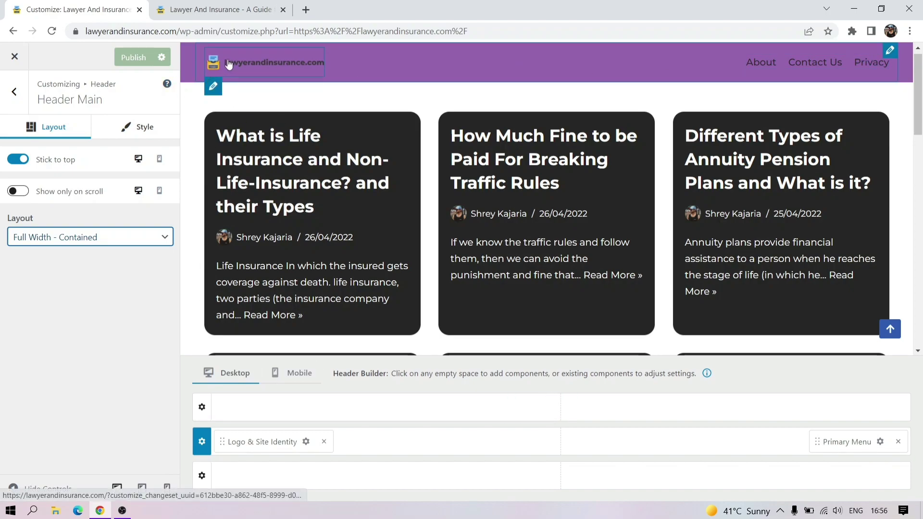
{"action": "left_click", "coordinate": [101, 239]}
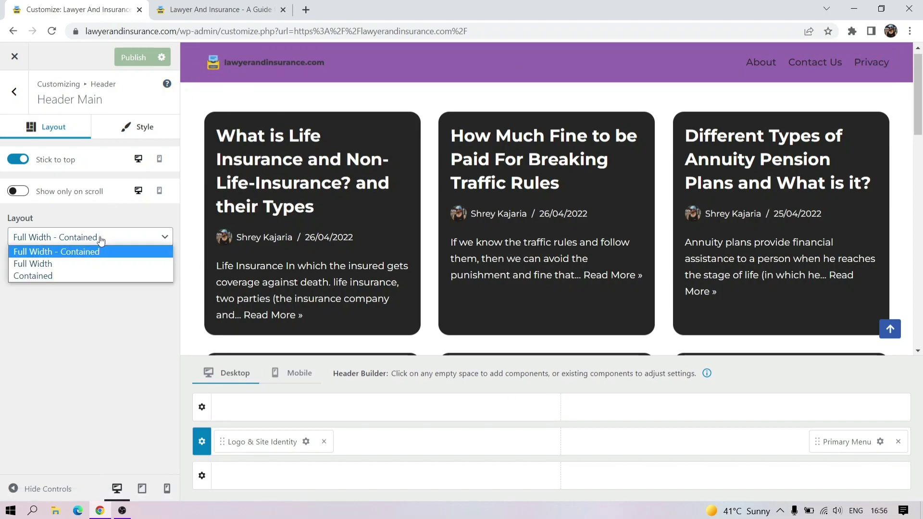
{"action": "left_click", "coordinate": [70, 275]}
{"action": "left_click", "coordinate": [127, 238]}
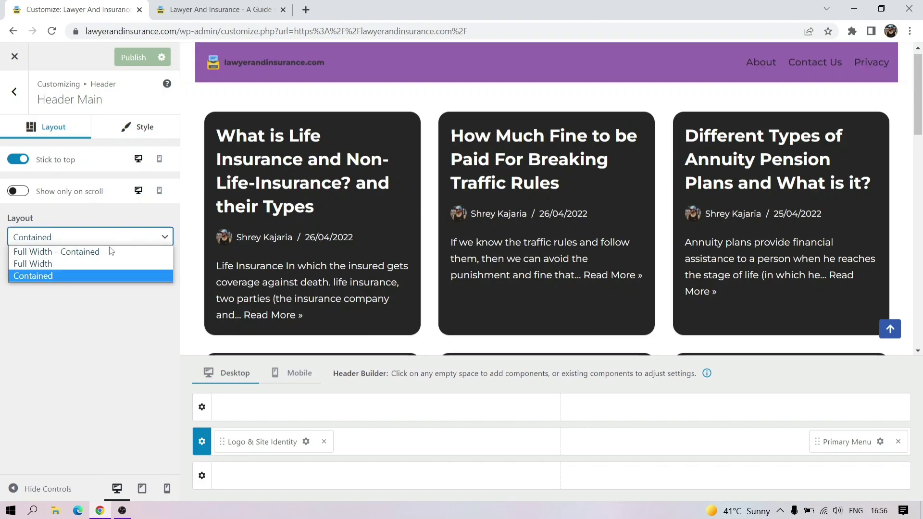
{"action": "left_click", "coordinate": [33, 262]}
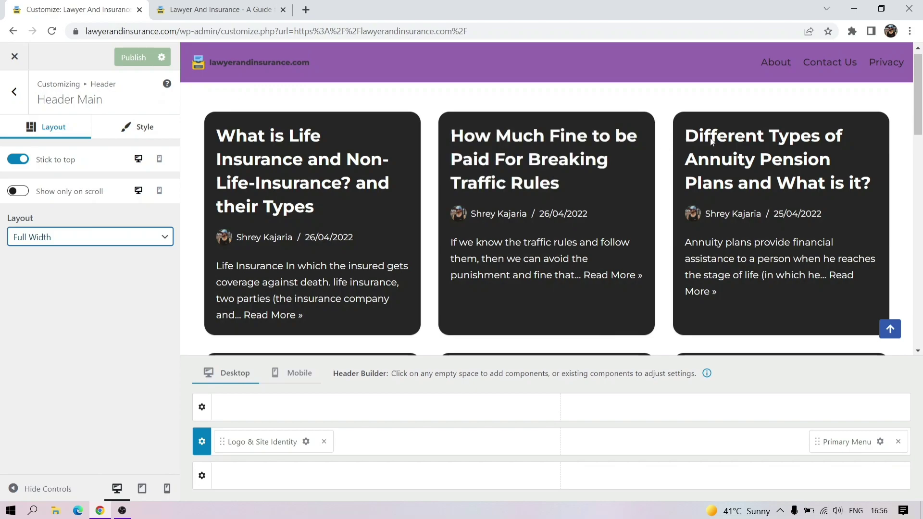
Set the main header row's background color back to Text Dark Background
{"action": "left_click", "coordinate": [142, 131]}
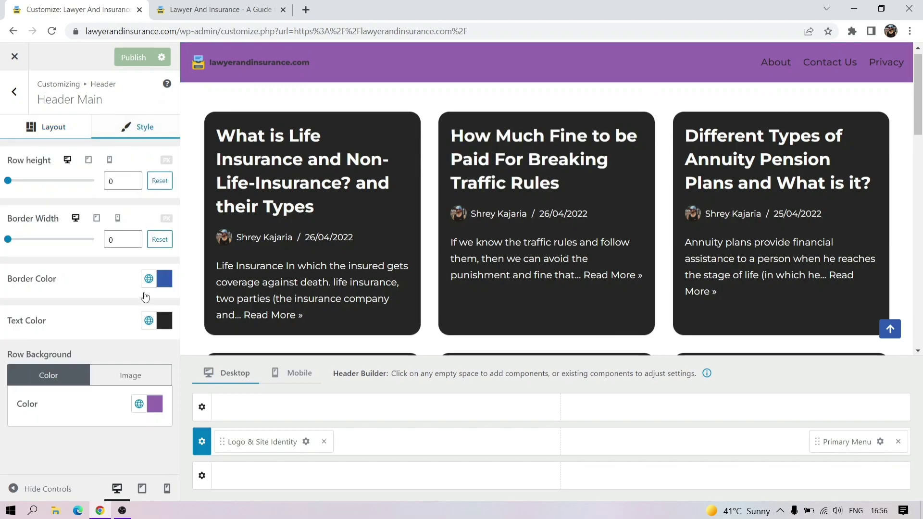
{"action": "left_click", "coordinate": [136, 403]}
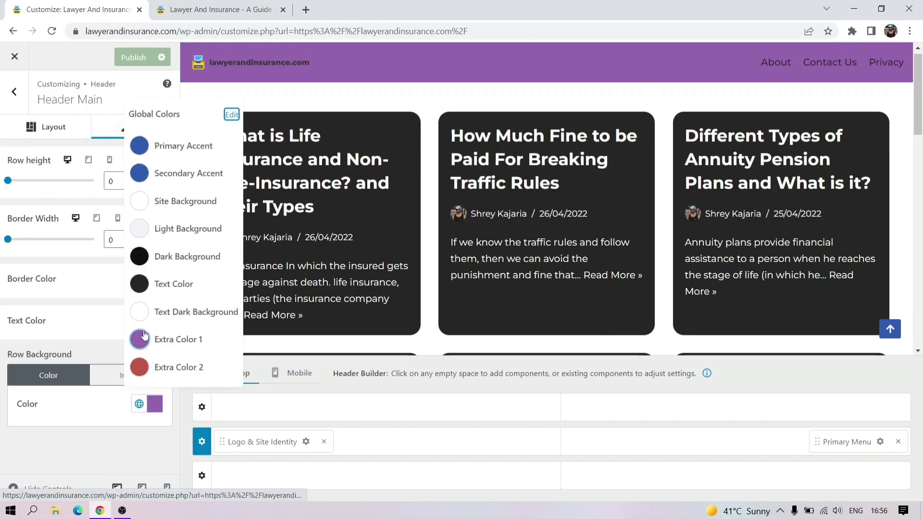
{"action": "left_click", "coordinate": [185, 312]}
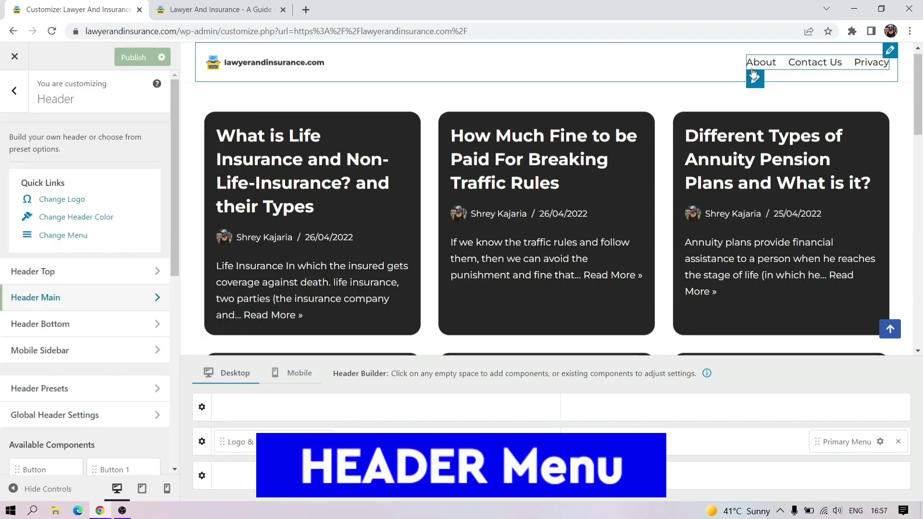
Open the menu locations from the header's Primary Menu component and assign Menu to the Primary Menu location
{"action": "left_click", "coordinate": [880, 442]}
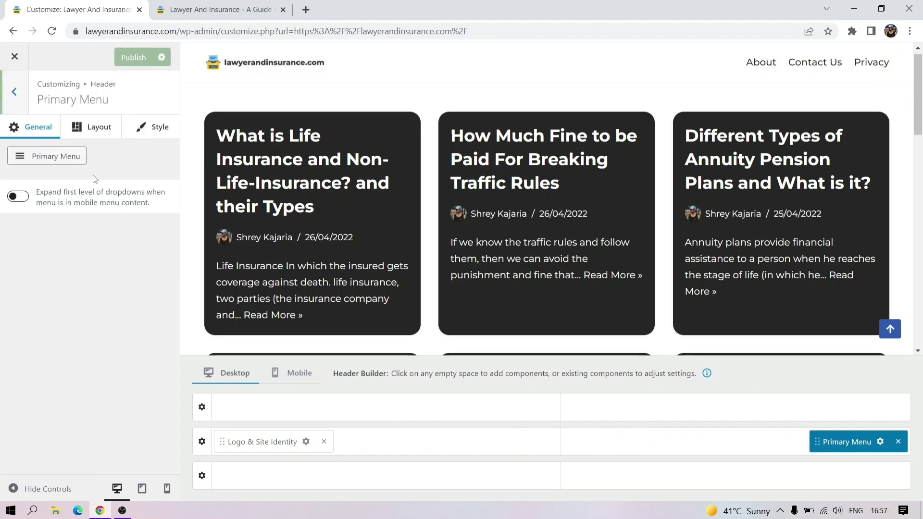
{"action": "left_click", "coordinate": [59, 163]}
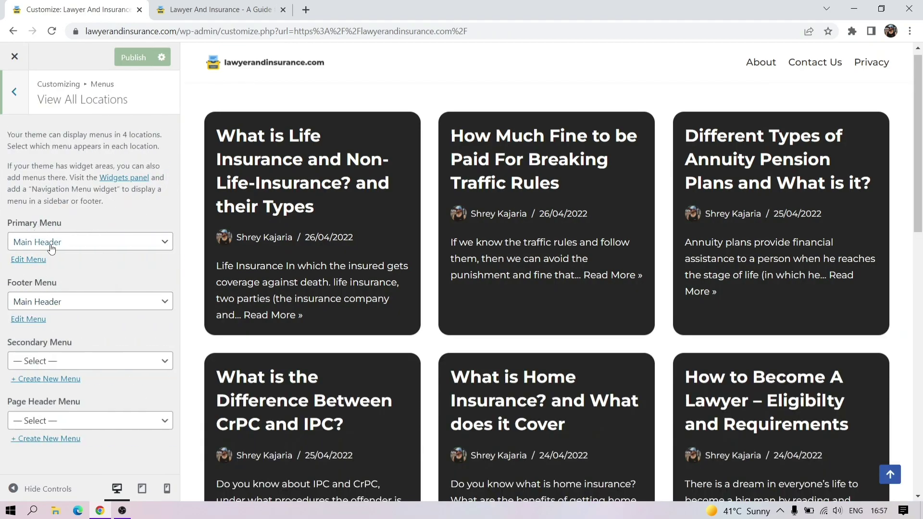
{"action": "left_click", "coordinate": [52, 245]}
{"action": "left_click_drag", "start_coordinate": [917, 193], "coordinate": [917, 481]}
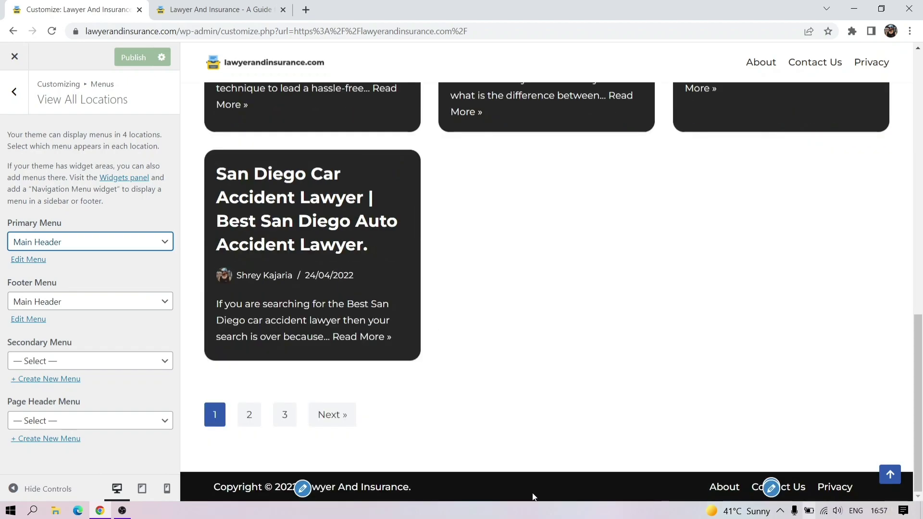
{"action": "left_click", "coordinate": [49, 242]}
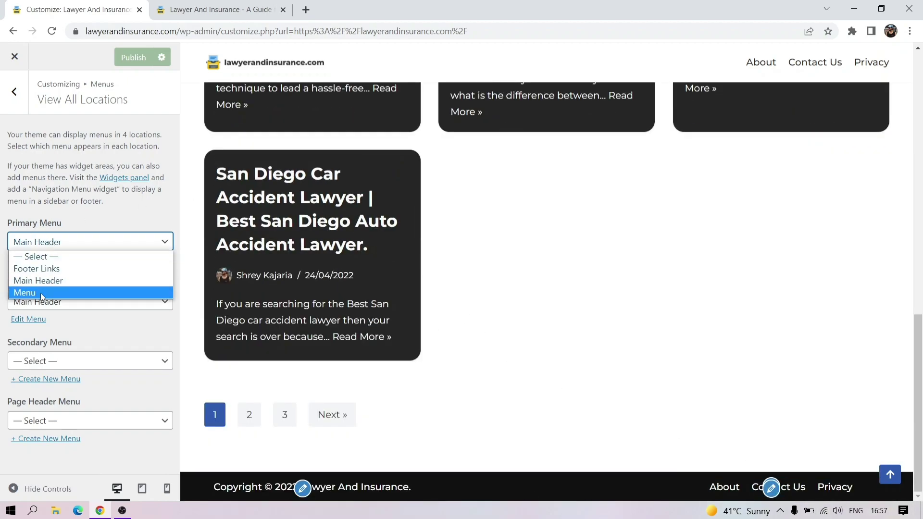
{"action": "left_click", "coordinate": [42, 294]}
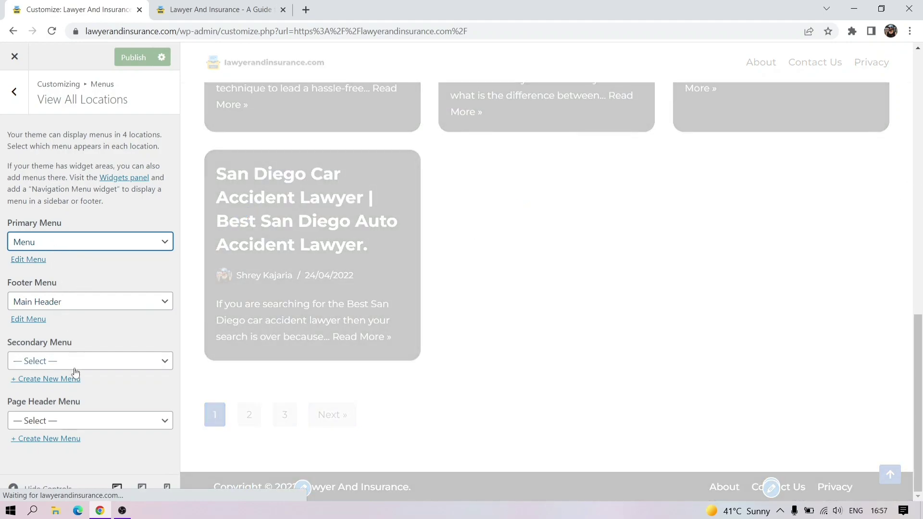
Switch to the live site and open the Menus management page in its WordPress dashboard
{"action": "left_click", "coordinate": [221, 7]}
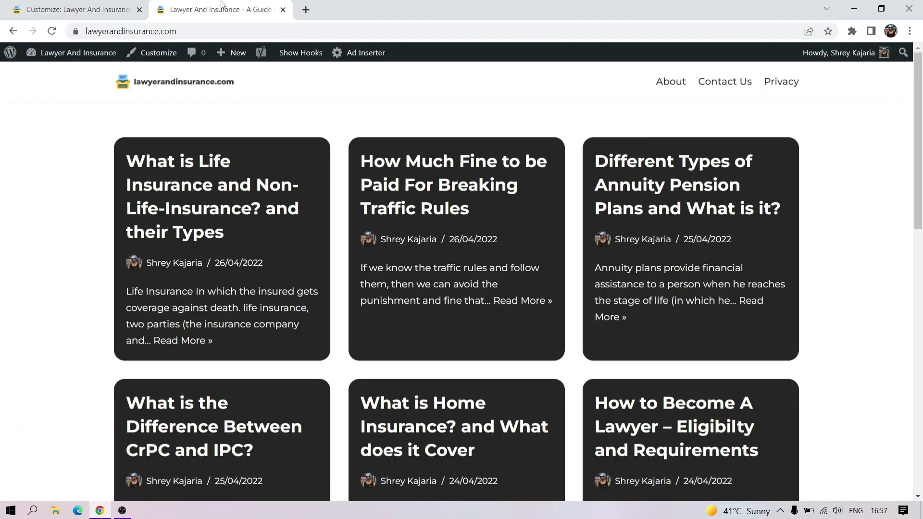
{"action": "mouse_move", "coordinate": [69, 54]}
{"action": "left_click", "coordinate": [60, 75]}
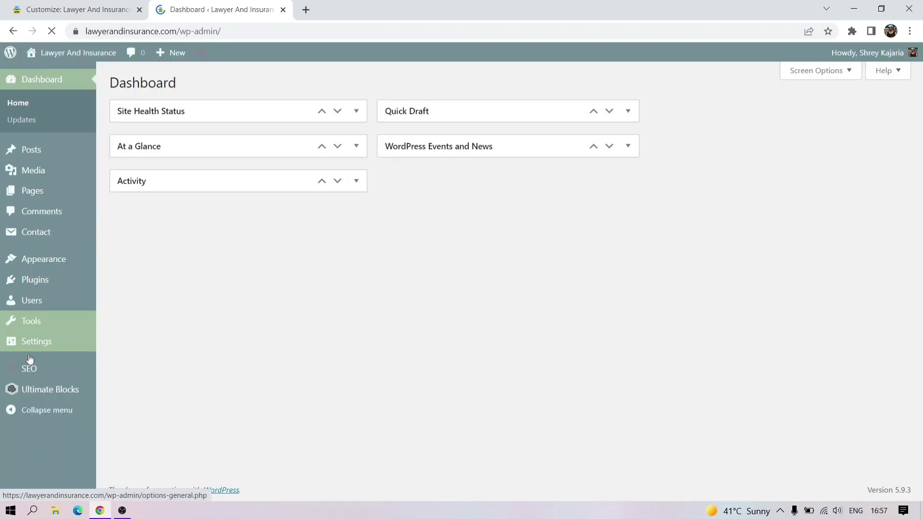
{"action": "mouse_move", "coordinate": [39, 265]}
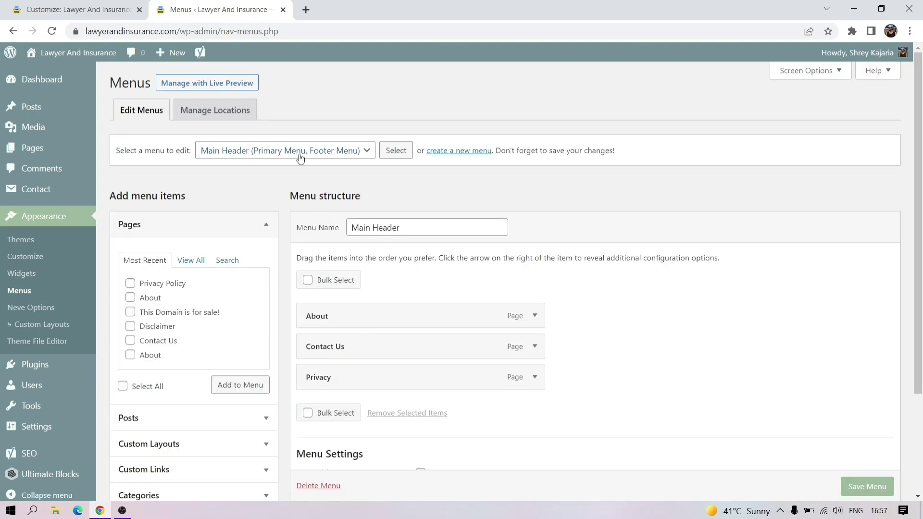
Create a new navigation menu named BR Cust Vid
{"action": "left_click", "coordinate": [451, 152]}
{"action": "left_click", "coordinate": [364, 230]}
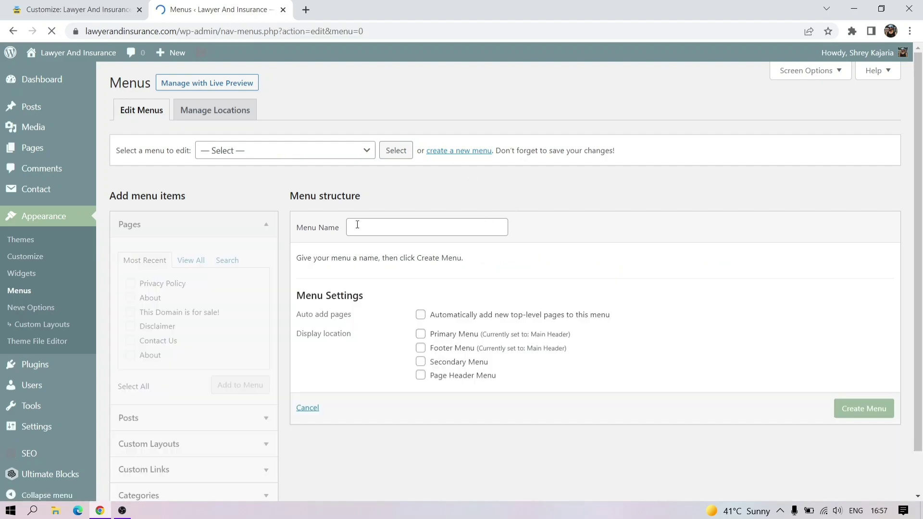
{"action": "type", "text": "BR Cust Vid"}
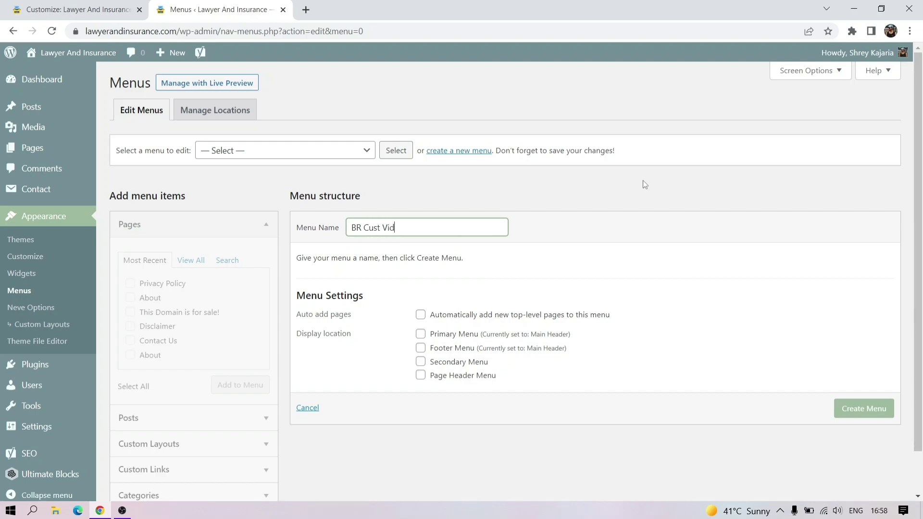
{"action": "left_click", "coordinate": [862, 413]}
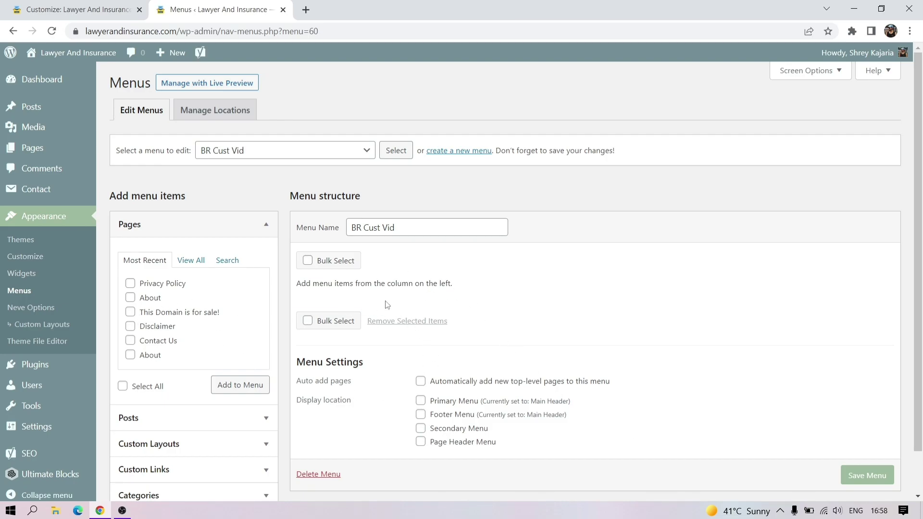
Add the About, Disclaimer and Contact Us pages to the BR Cust Vid menu
{"action": "left_click", "coordinate": [140, 299]}
{"action": "left_click", "coordinate": [147, 341]}
{"action": "left_click", "coordinate": [132, 327]}
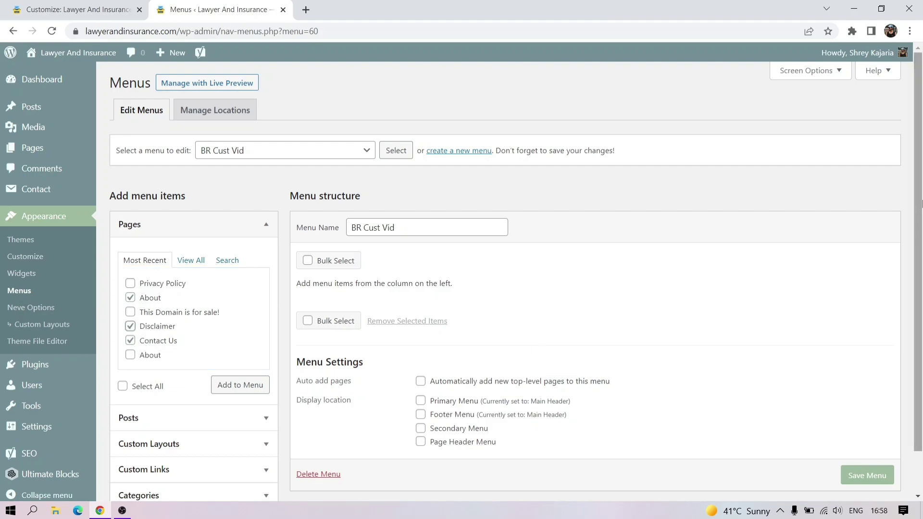
{"action": "scroll", "coordinate": [921, 190], "scroll_direction": "down", "scroll_amount": 2}
{"action": "left_click", "coordinate": [231, 345]}
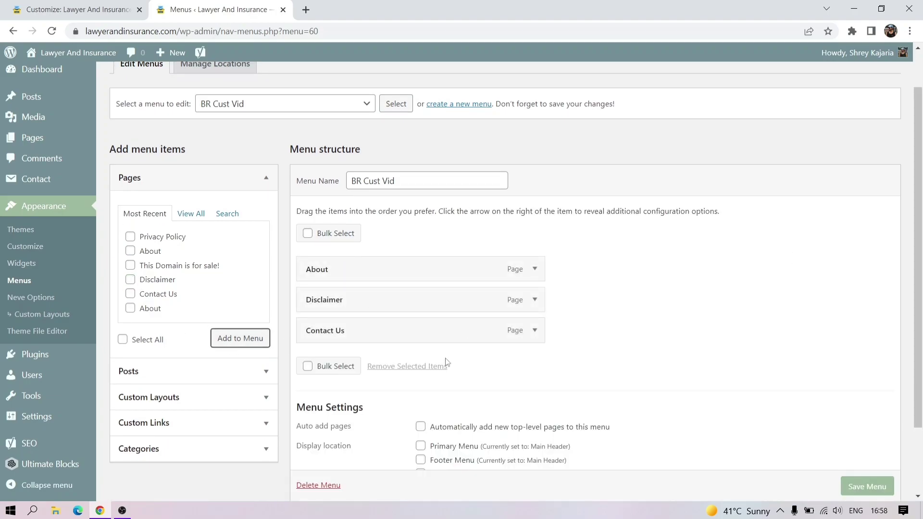
Rearrange the menu so Contact Us comes first, About is its sub item, and Disclaimer is nested under About
{"action": "left_click_drag", "start_coordinate": [313, 331], "coordinate": [314, 268]}
{"action": "left_click_drag", "start_coordinate": [326, 300], "coordinate": [327, 349]}
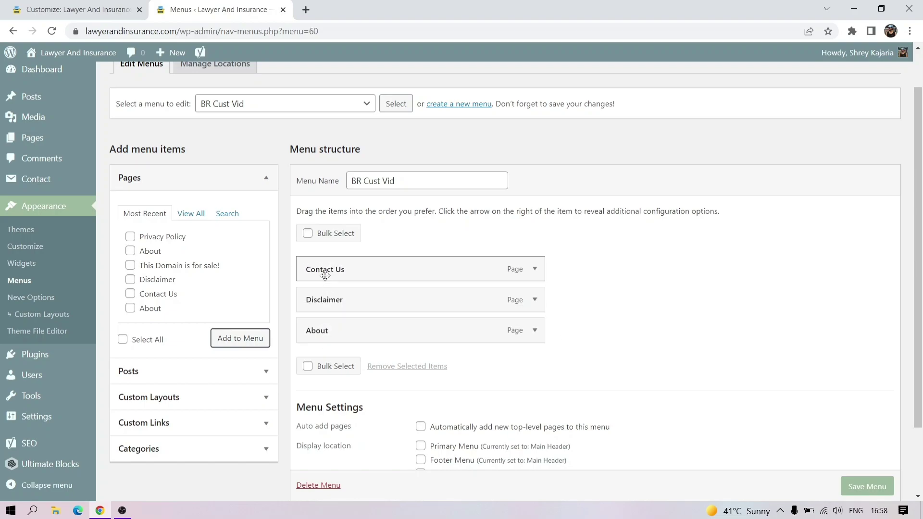
{"action": "left_click_drag", "start_coordinate": [325, 332], "coordinate": [327, 300]}
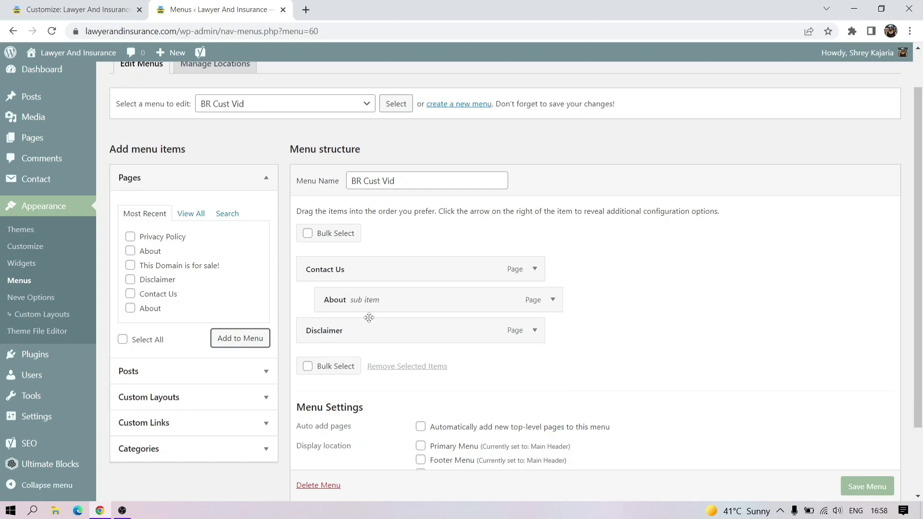
{"action": "left_click_drag", "start_coordinate": [311, 330], "coordinate": [347, 321]}
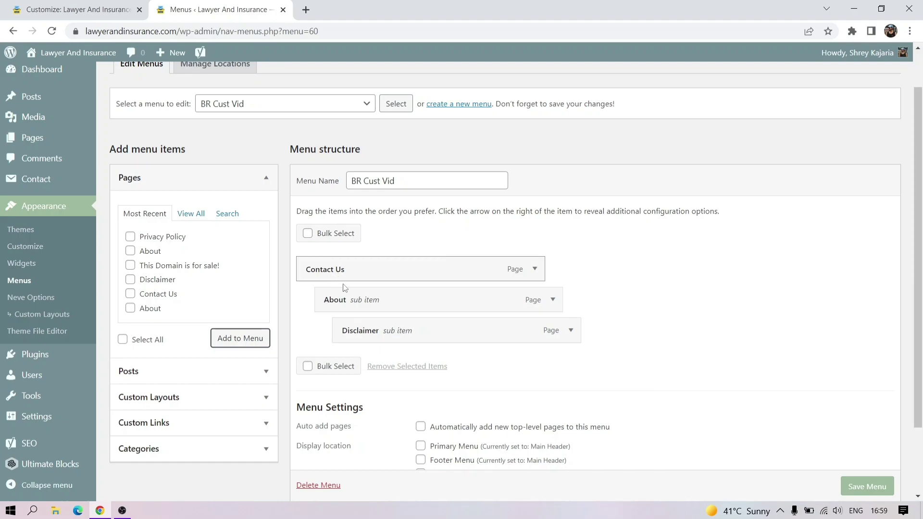
Add the posts "5 Perfect Ways to Start A Successful Blog in 2022" and "Best Car Accident Lawyer In Austin Texas" to the menu
{"action": "left_click", "coordinate": [201, 373]}
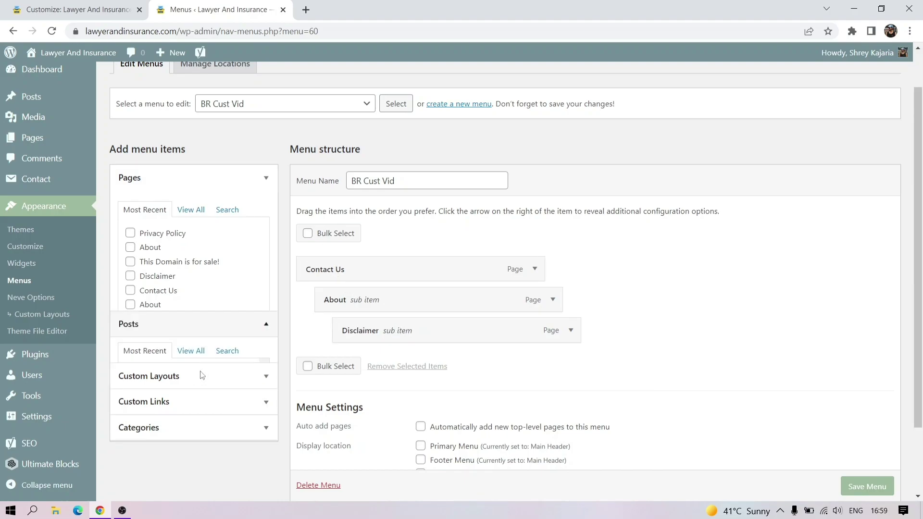
{"action": "left_click_drag", "start_coordinate": [263, 266], "coordinate": [272, 355]}
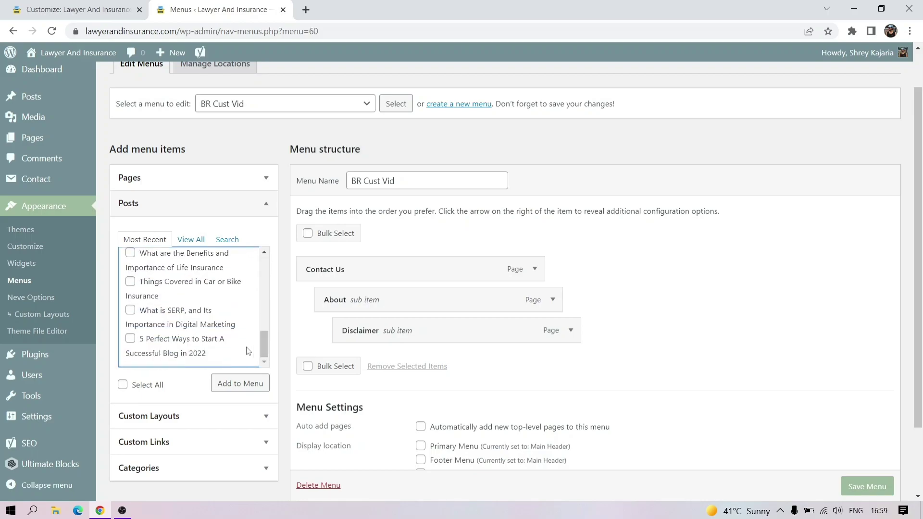
{"action": "left_click", "coordinate": [227, 239]}
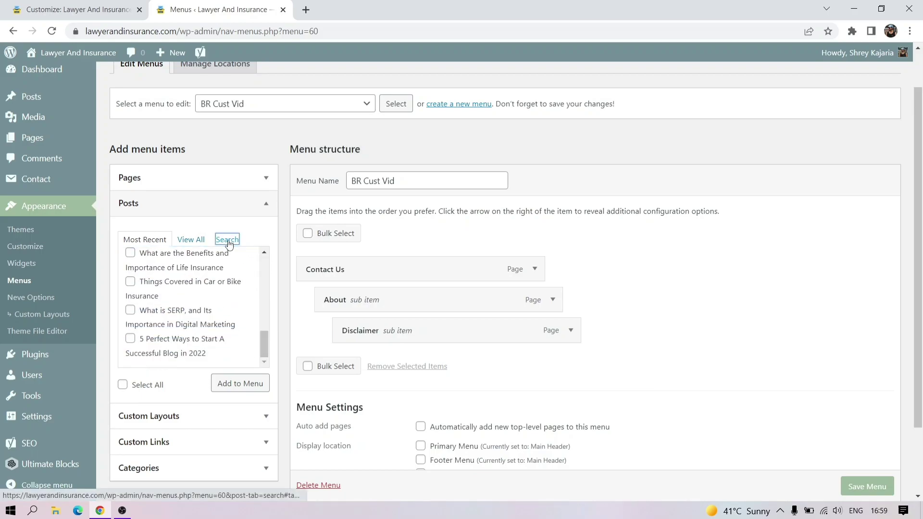
{"action": "left_click", "coordinate": [191, 240]}
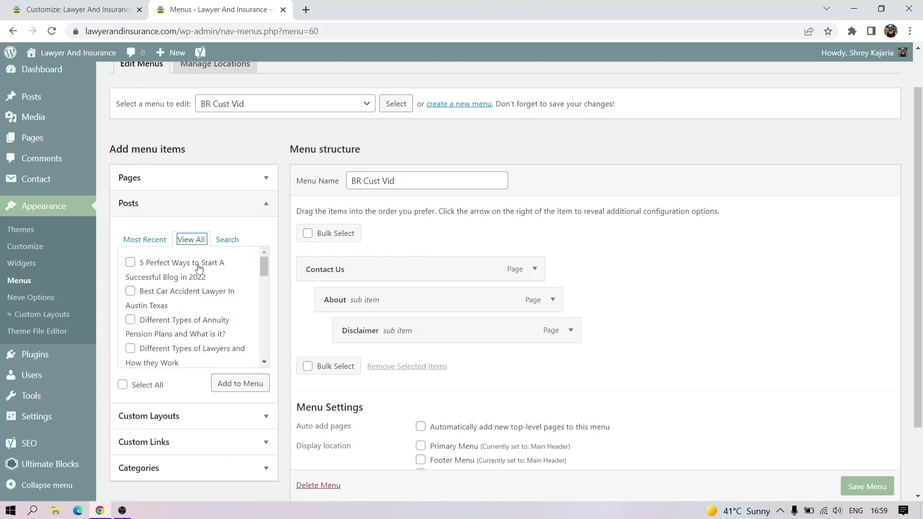
{"action": "left_click", "coordinate": [129, 292]}
{"action": "left_click", "coordinate": [131, 263]}
{"action": "left_click", "coordinate": [231, 383]}
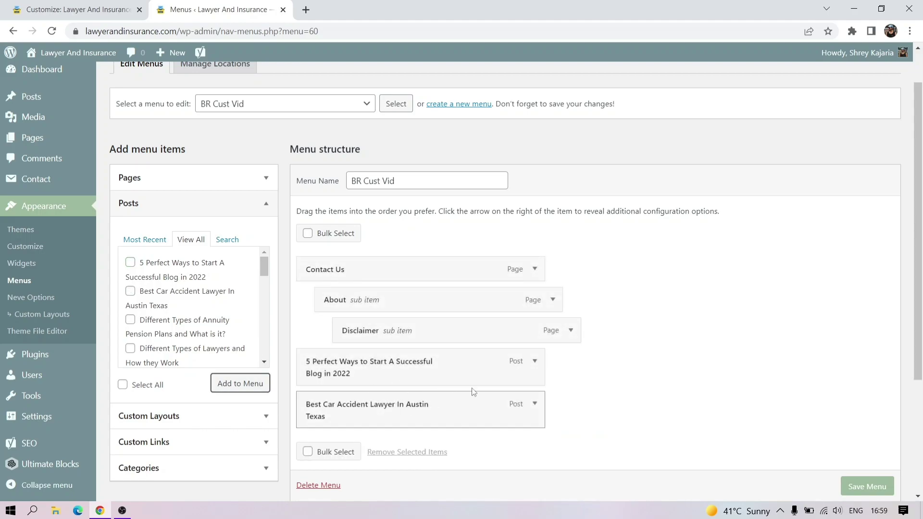
Set the navigation label of the "5 Perfect Ways" post item to BR and place it first in the menu
{"action": "left_click", "coordinate": [535, 363]}
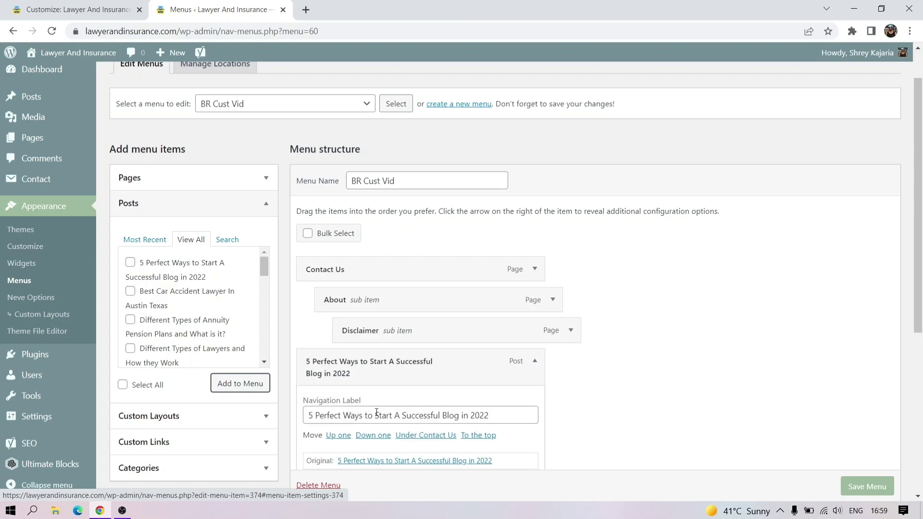
{"action": "left_click", "coordinate": [381, 416]}
{"action": "key", "text": "ctrl+a"}
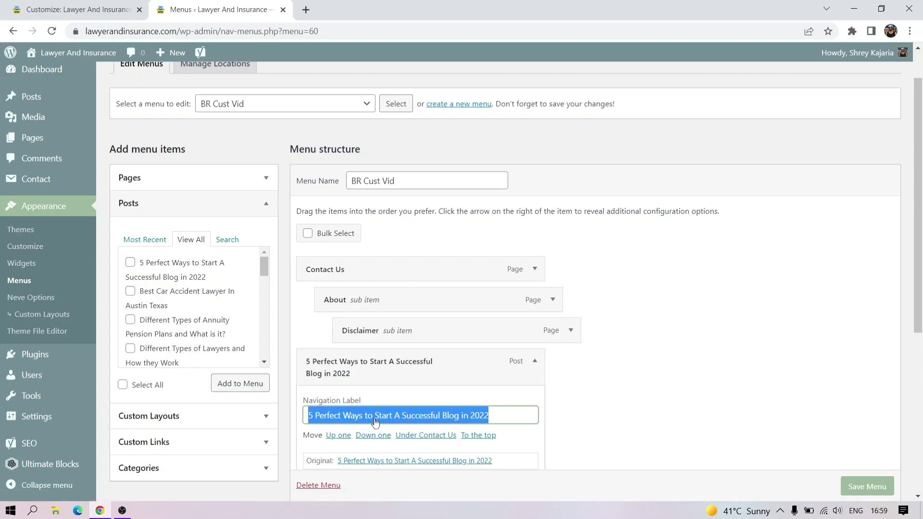
{"action": "key", "text": "BackSpace"}
{"action": "type", "text": "C"}
{"action": "key", "text": "BackSpace"}
{"action": "type", "text": "BR"}
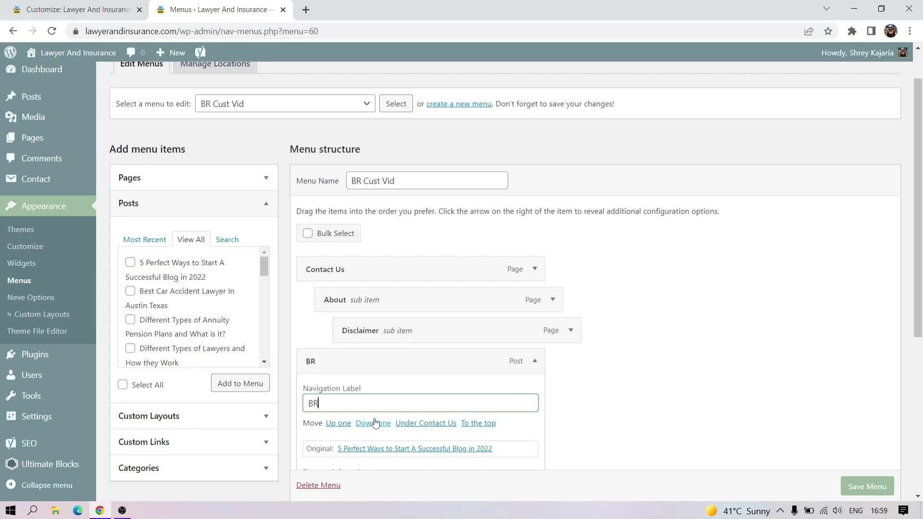
{"action": "left_click_drag", "start_coordinate": [919, 294], "coordinate": [921, 321]}
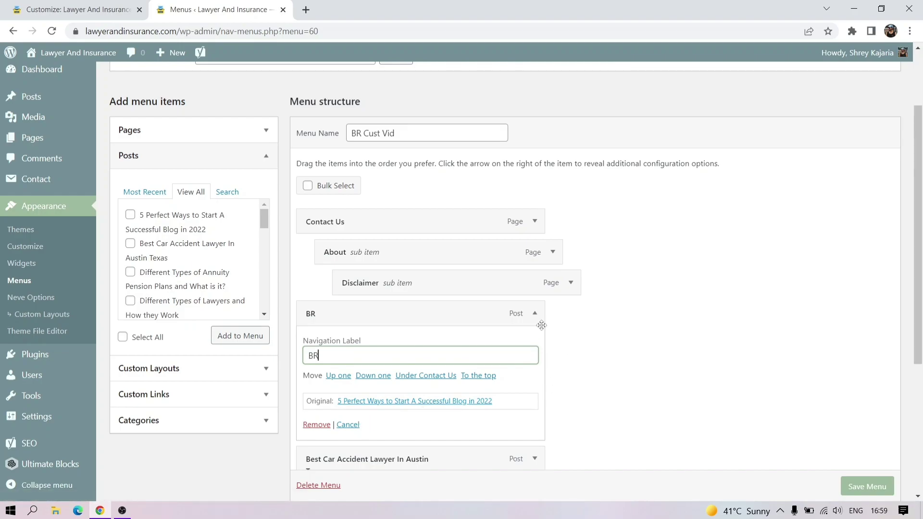
{"action": "left_click", "coordinate": [534, 314]}
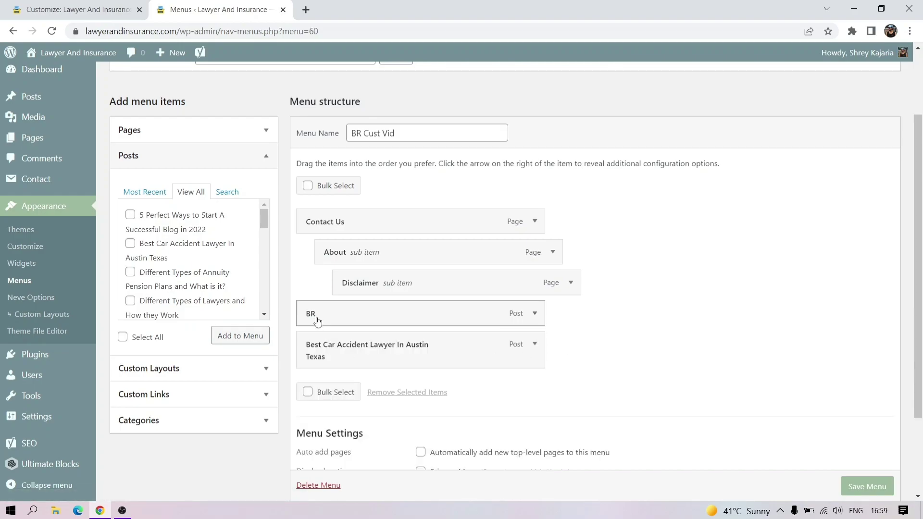
{"action": "left_click_drag", "start_coordinate": [315, 317], "coordinate": [307, 213]}
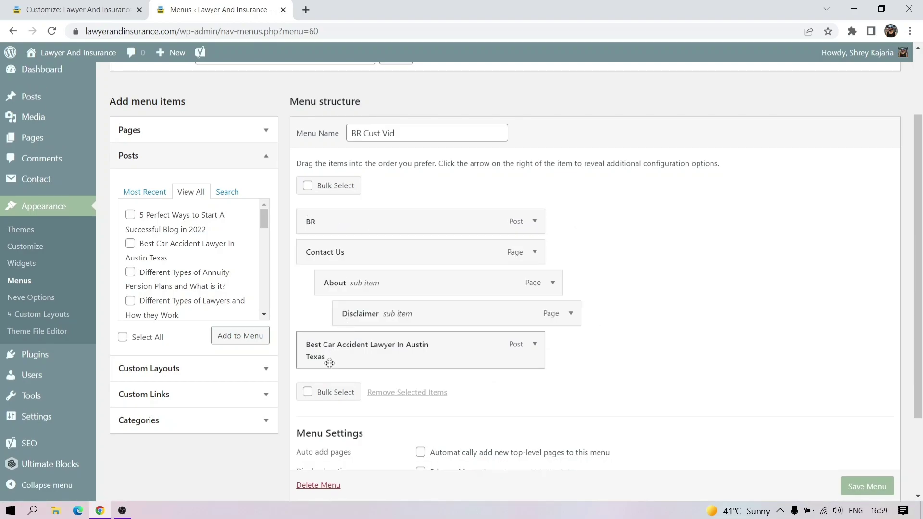
Shorten the "Best Car Accident Lawyer In Austin Texas" item's label to Best Car and nest it under BR
{"action": "left_click", "coordinate": [534, 346]}
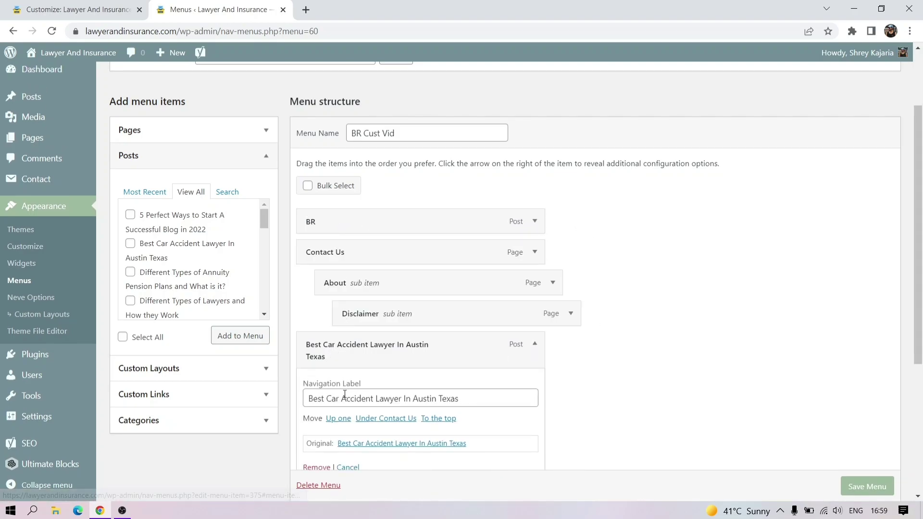
{"action": "left_click_drag", "start_coordinate": [344, 398], "coordinate": [634, 396]}
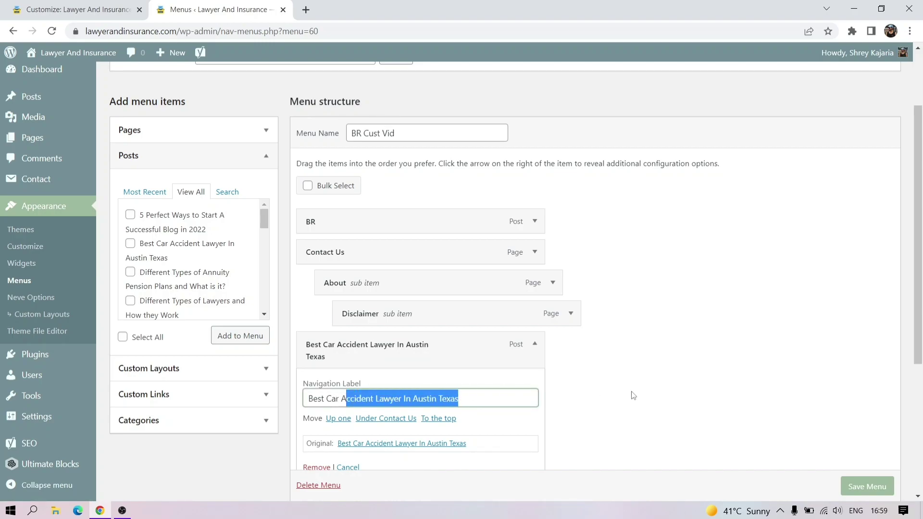
{"action": "key", "text": "BackSpace"}
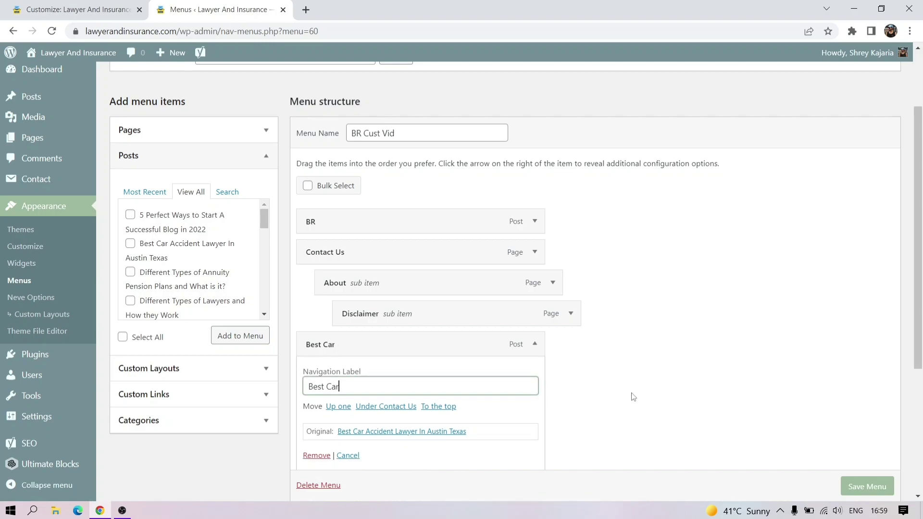
{"action": "left_click", "coordinate": [534, 345]}
{"action": "left_click_drag", "start_coordinate": [329, 354], "coordinate": [337, 253]}
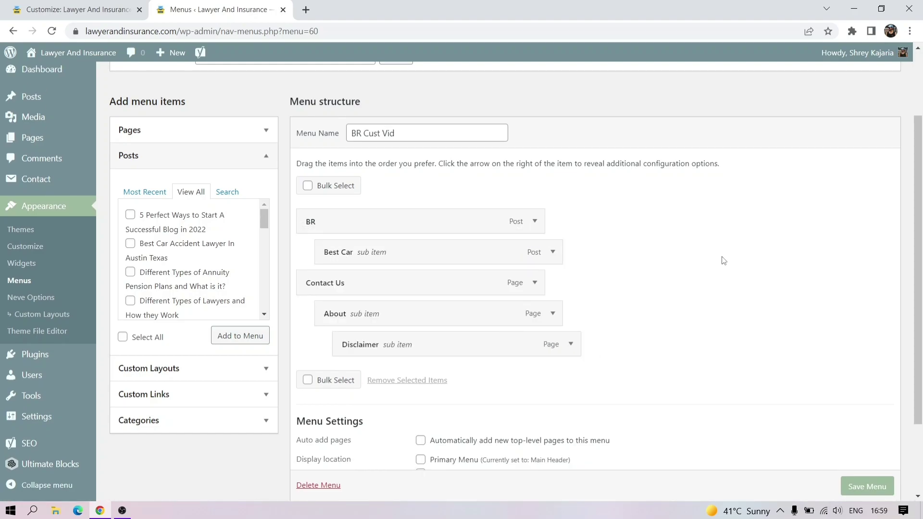
Add a custom link to the menu with the URL bloggingraptor.com and the link text BR Blog
{"action": "left_click", "coordinate": [254, 373]}
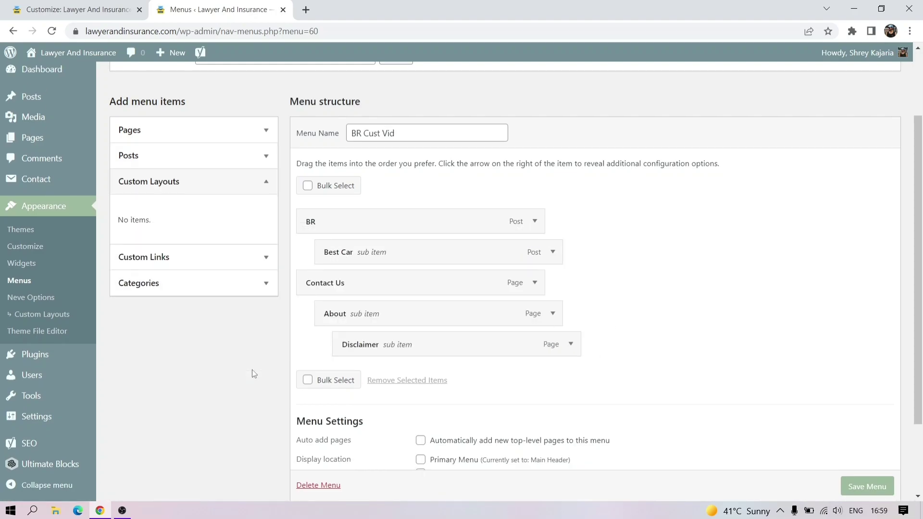
{"action": "left_click", "coordinate": [184, 188]}
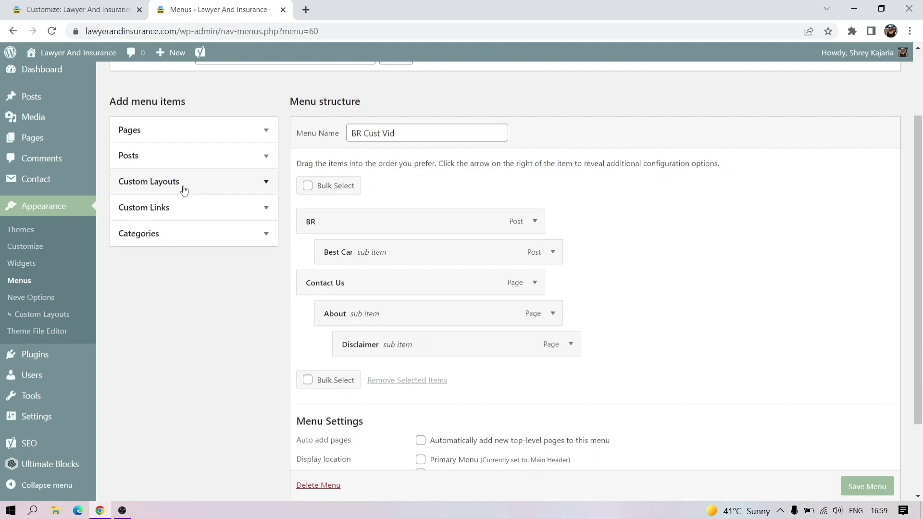
{"action": "left_click", "coordinate": [169, 208]}
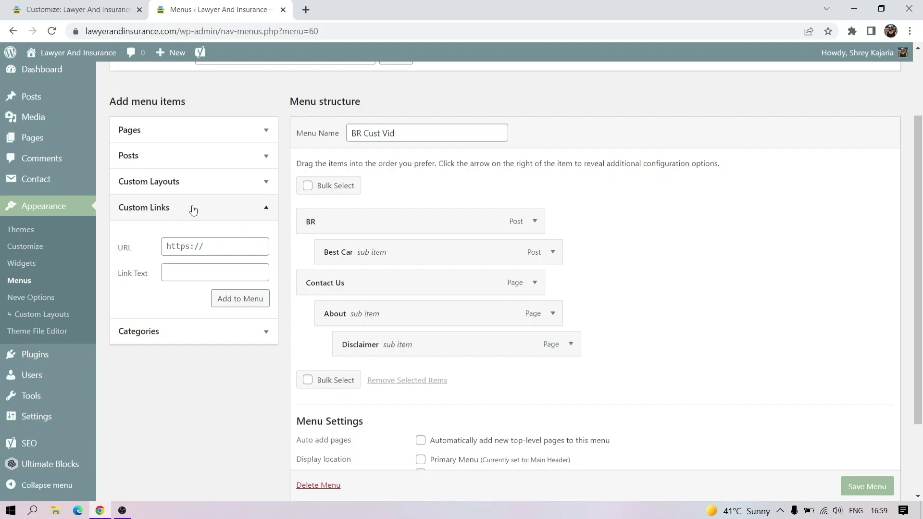
{"action": "left_click", "coordinate": [208, 247]}
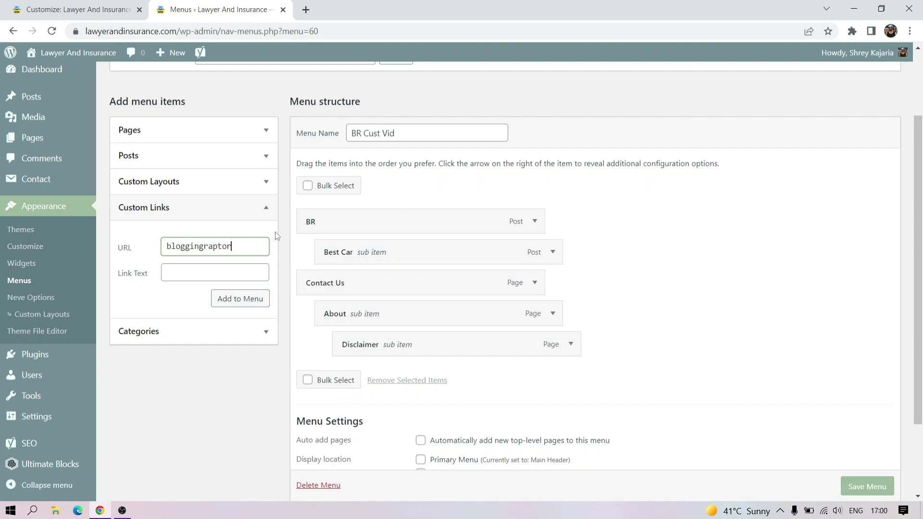
{"action": "left_click", "coordinate": [200, 271]}
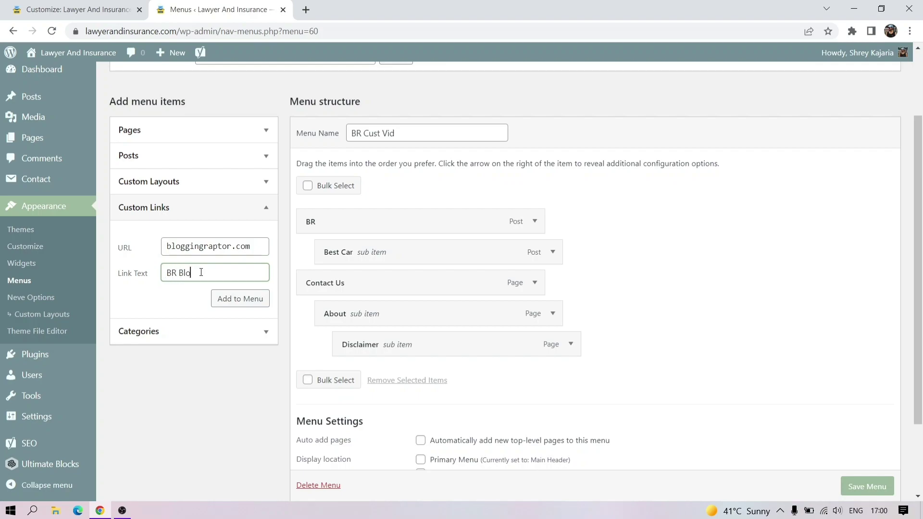
{"action": "type", "text": "BR Blog"}
{"action": "left_click", "coordinate": [223, 298]}
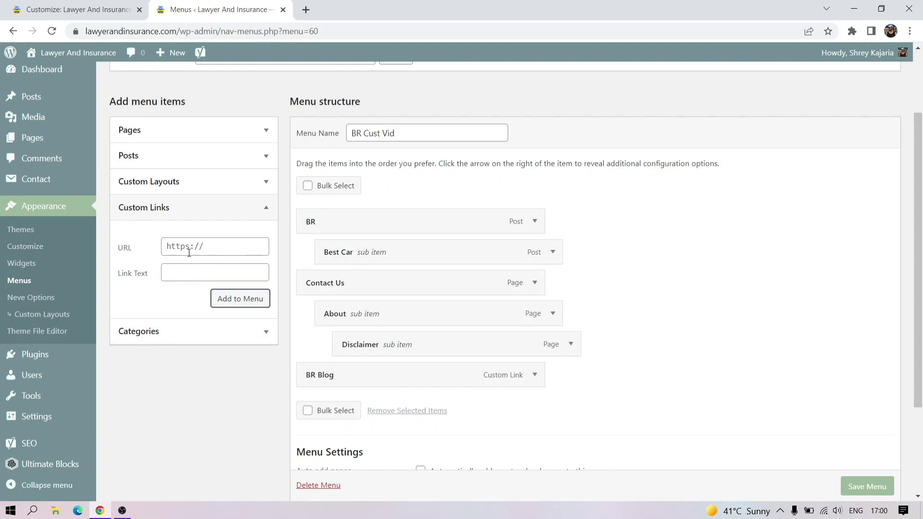
Add the Insurance, SEO and Blogging categories to the BR Cust Vid menu
{"action": "left_click", "coordinate": [266, 208]}
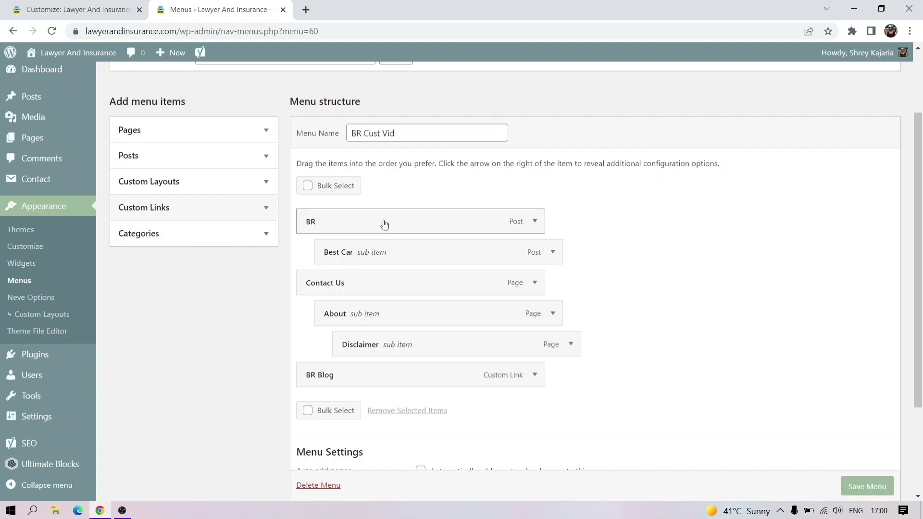
{"action": "left_click", "coordinate": [266, 234]}
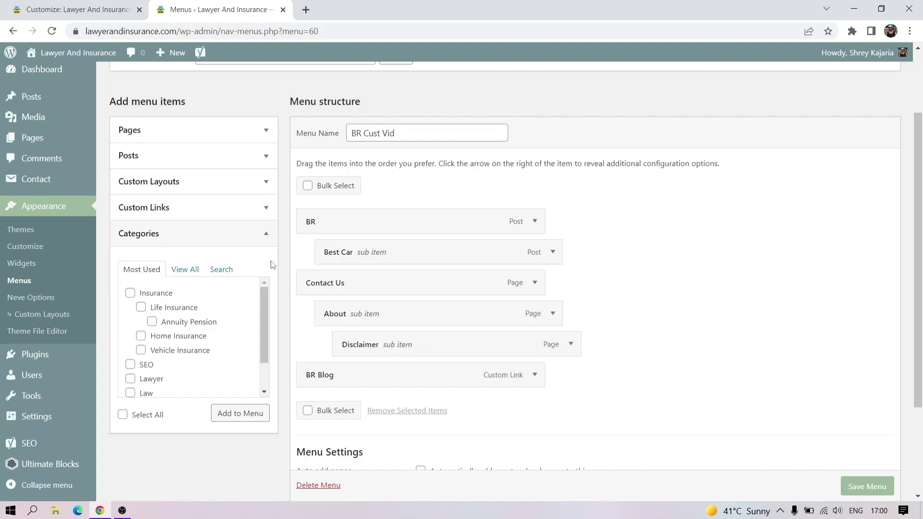
{"action": "left_click_drag", "start_coordinate": [264, 309], "coordinate": [258, 371]}
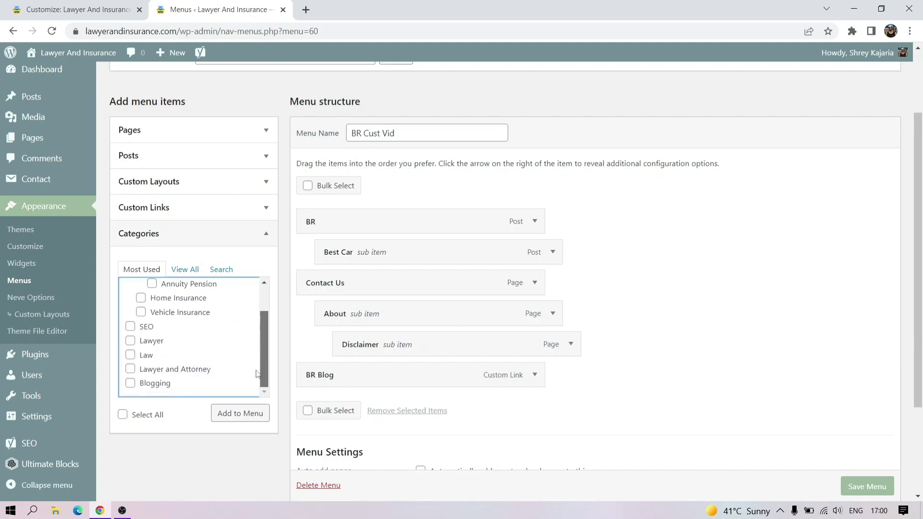
{"action": "left_click_drag", "start_coordinate": [263, 322], "coordinate": [262, 293]}
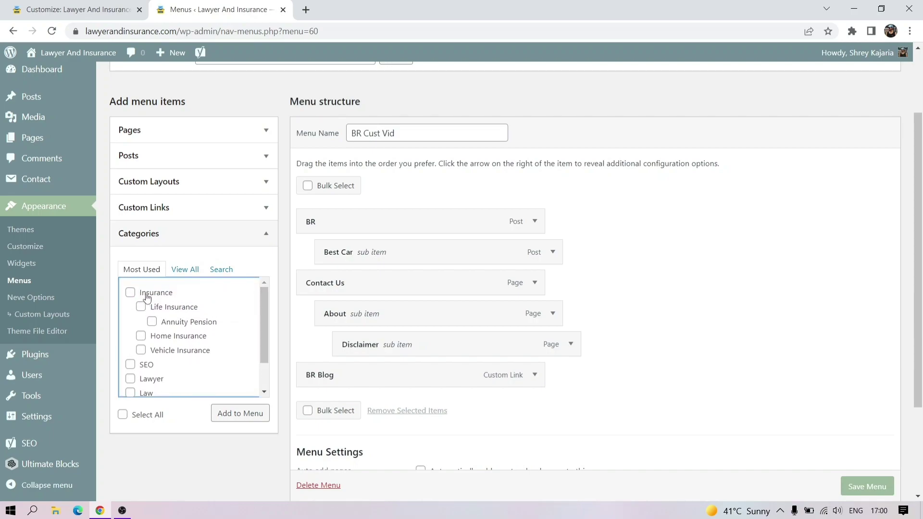
{"action": "left_click", "coordinate": [131, 293]}
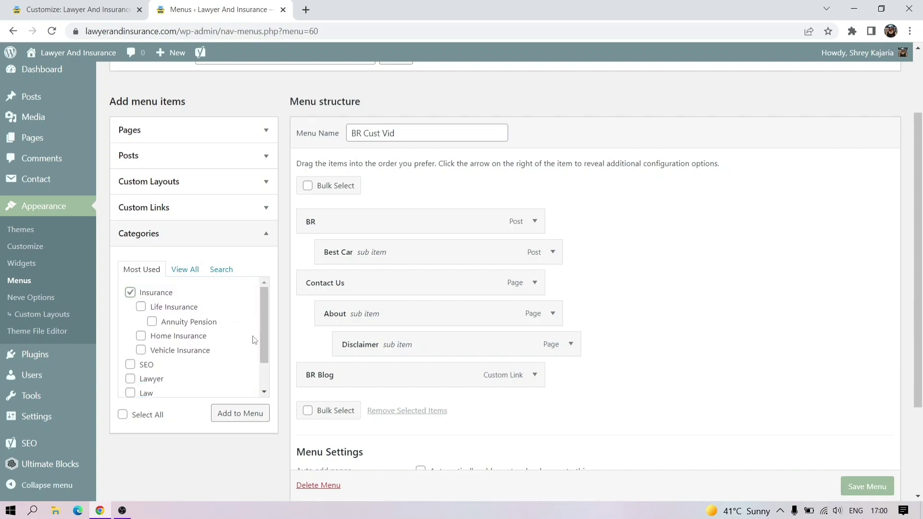
{"action": "scroll", "coordinate": [264, 347], "scroll_direction": "down", "scroll_amount": 1}
{"action": "left_click", "coordinate": [130, 326]}
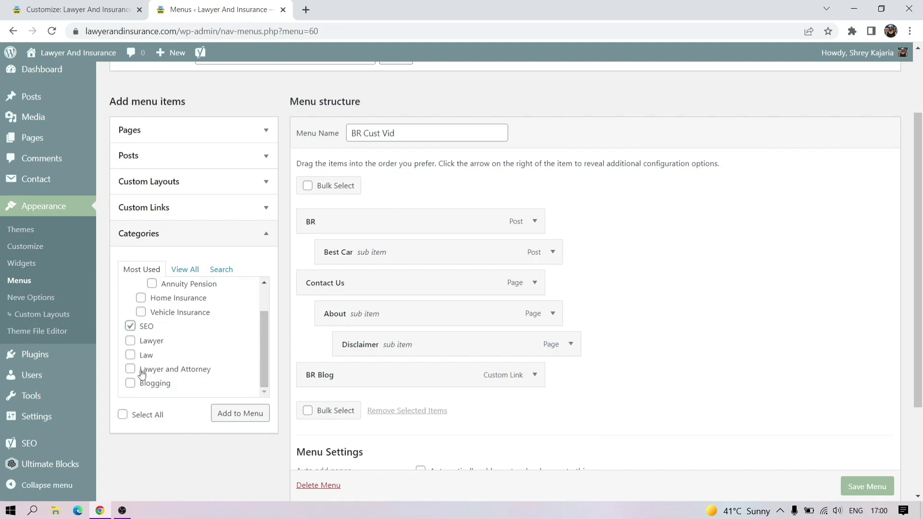
{"action": "left_click", "coordinate": [132, 385]}
{"action": "left_click", "coordinate": [232, 414]}
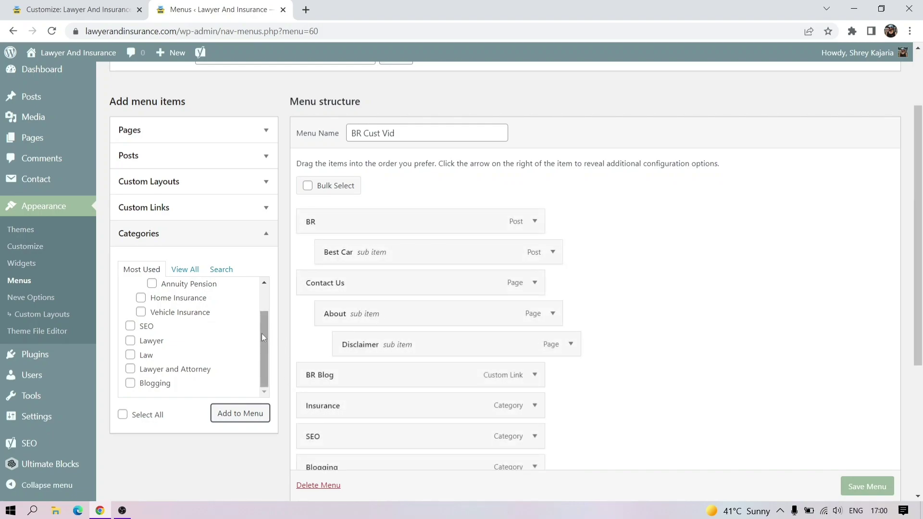
Add the Life Insurance and Vehicle Insurance categories to the menu
{"action": "left_click_drag", "start_coordinate": [261, 334], "coordinate": [254, 305]}
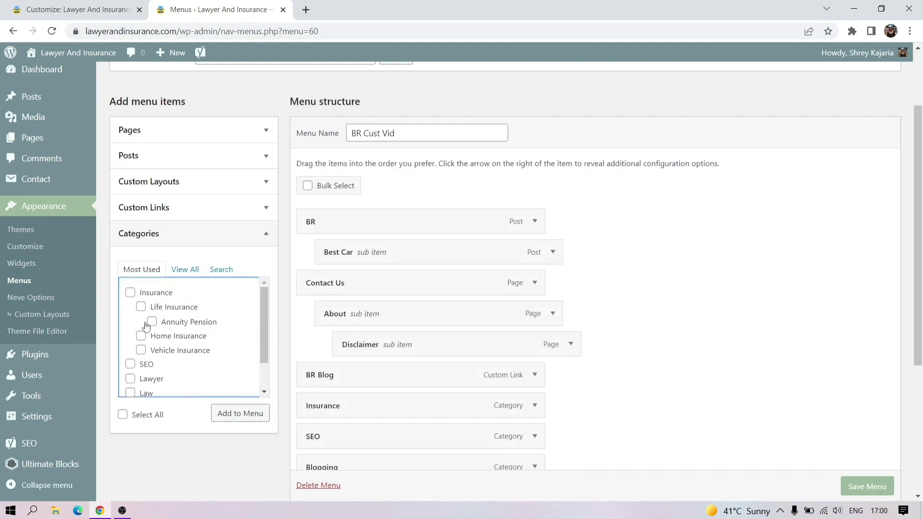
{"action": "left_click", "coordinate": [142, 353]}
{"action": "left_click", "coordinate": [234, 420]}
Nest Life Insurance and Vehicle Insurance as sub-items under Insurance and save the menu
{"action": "scroll", "coordinate": [323, 405], "scroll_direction": "down", "scroll_amount": 5}
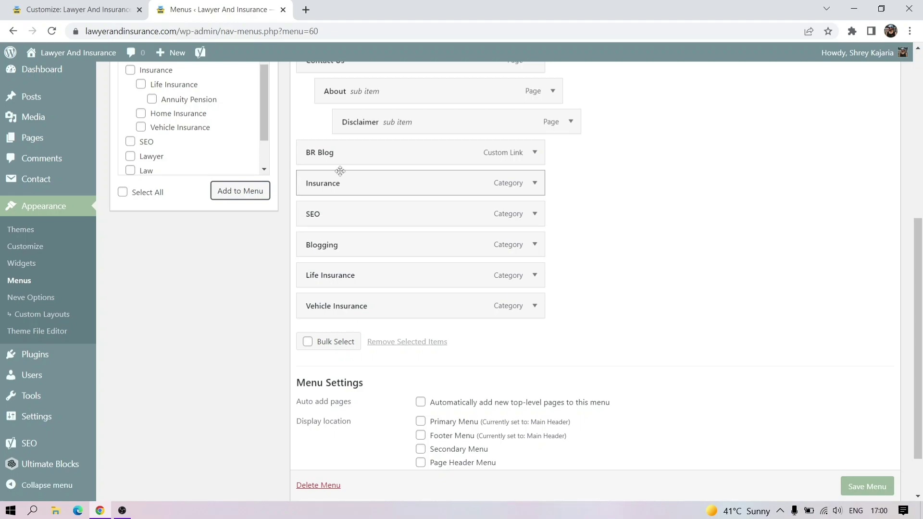
{"action": "left_click_drag", "start_coordinate": [330, 275], "coordinate": [378, 211]}
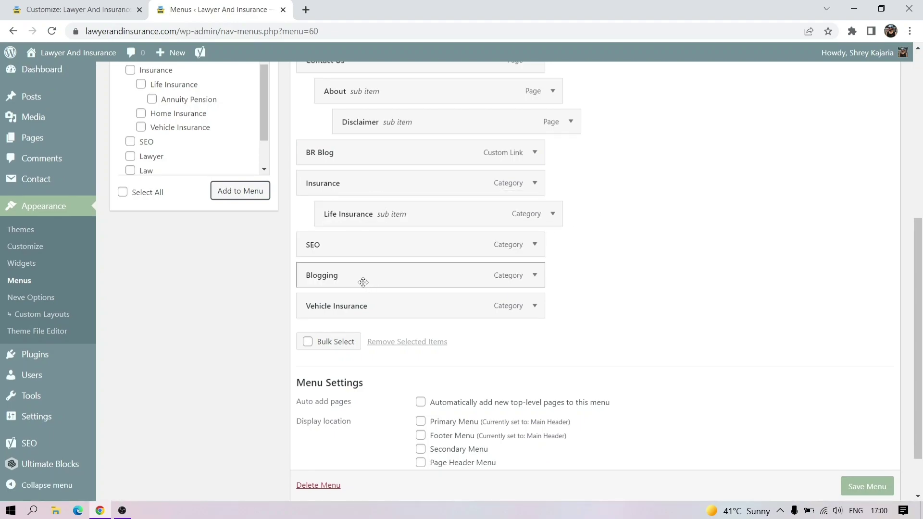
{"action": "left_click_drag", "start_coordinate": [353, 307], "coordinate": [342, 254]}
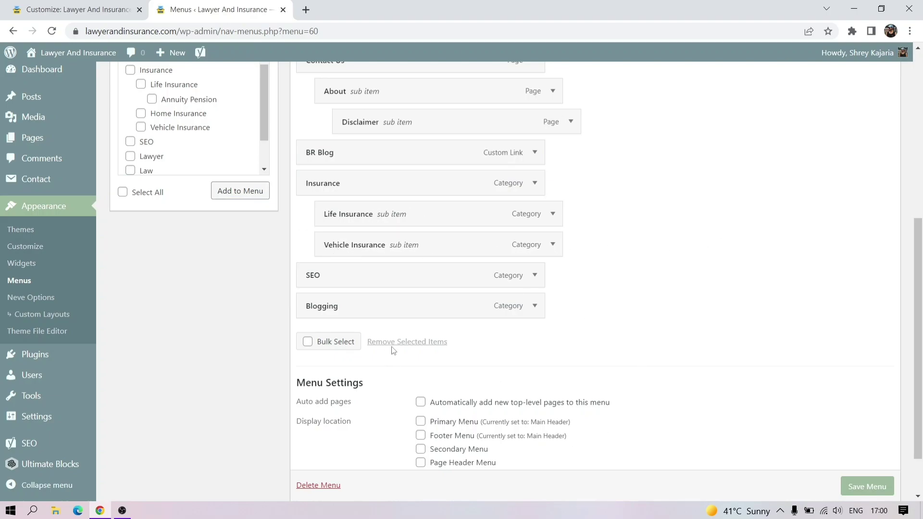
{"action": "scroll", "coordinate": [921, 468], "scroll_direction": "down", "scroll_amount": 2}
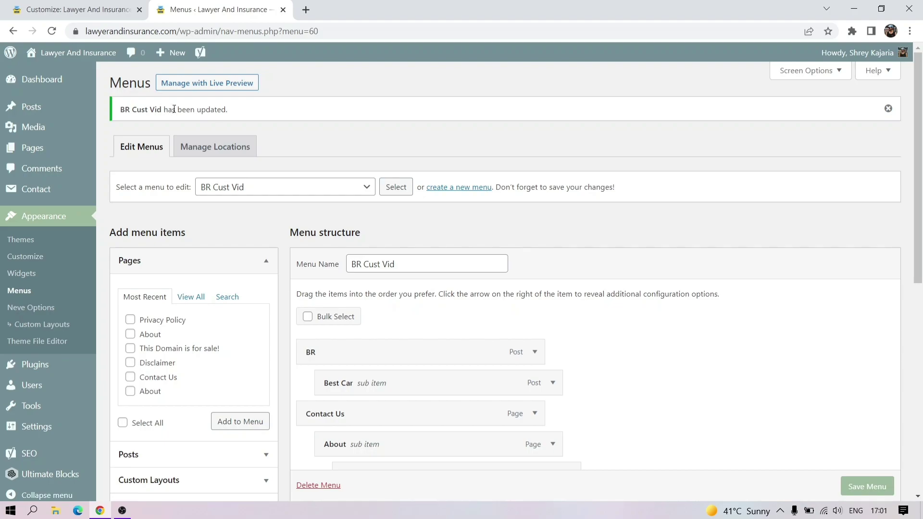
Go back to the Customizer's menu locations and reload the site, discarding the unsaved changes
{"action": "left_click", "coordinate": [103, 4]}
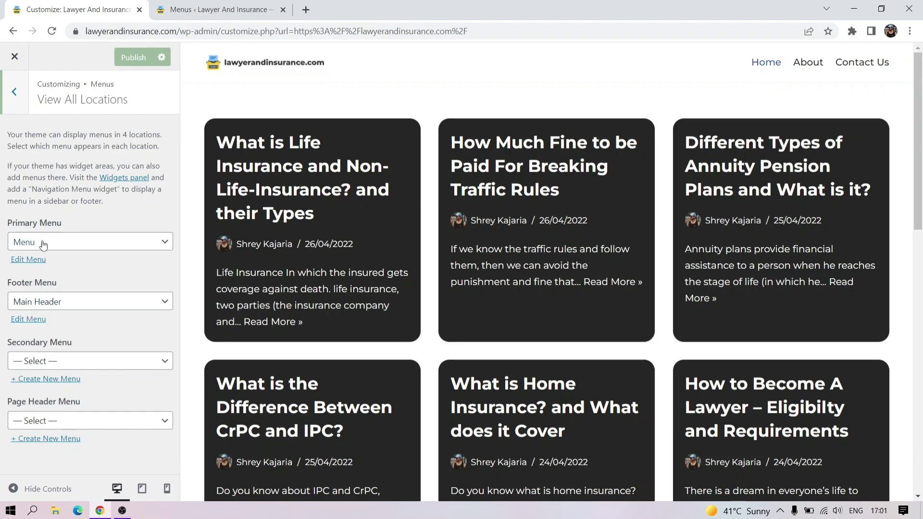
{"action": "left_click", "coordinate": [68, 246]}
{"action": "left_click", "coordinate": [61, 161]}
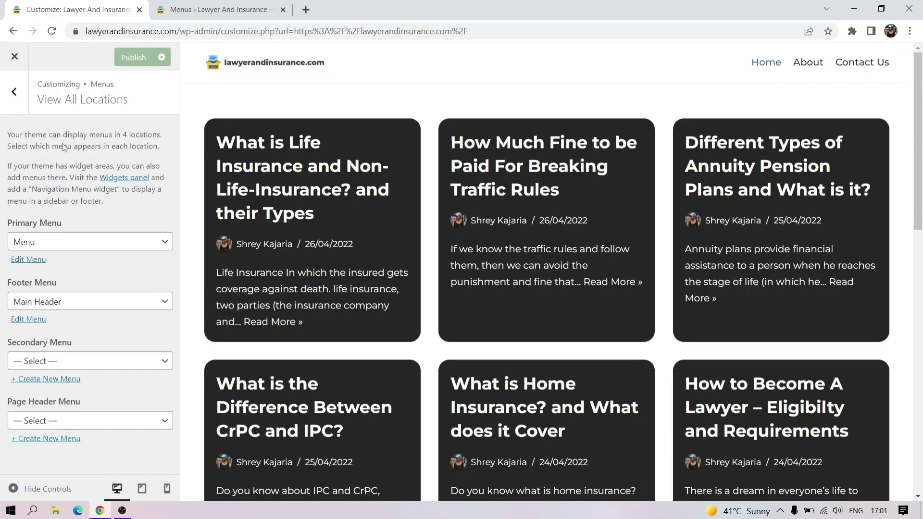
{"action": "left_click", "coordinate": [52, 31]}
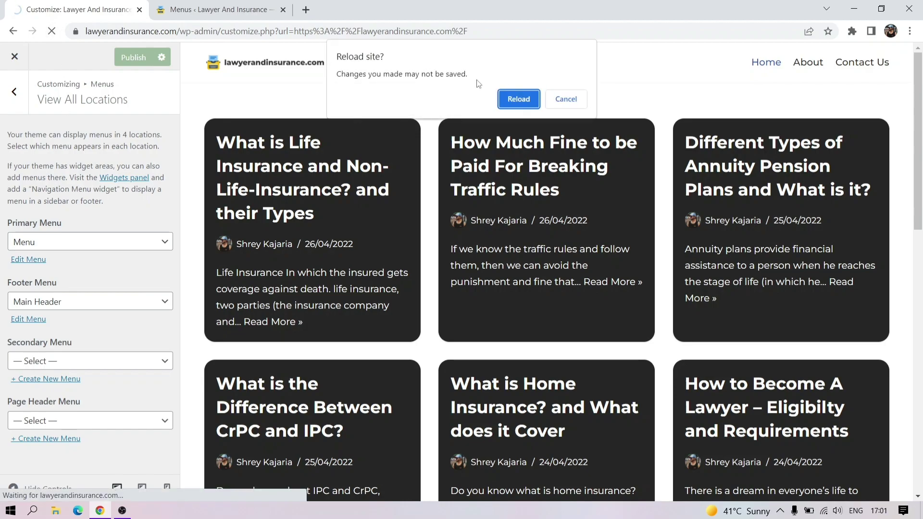
{"action": "left_click", "coordinate": [529, 93]}
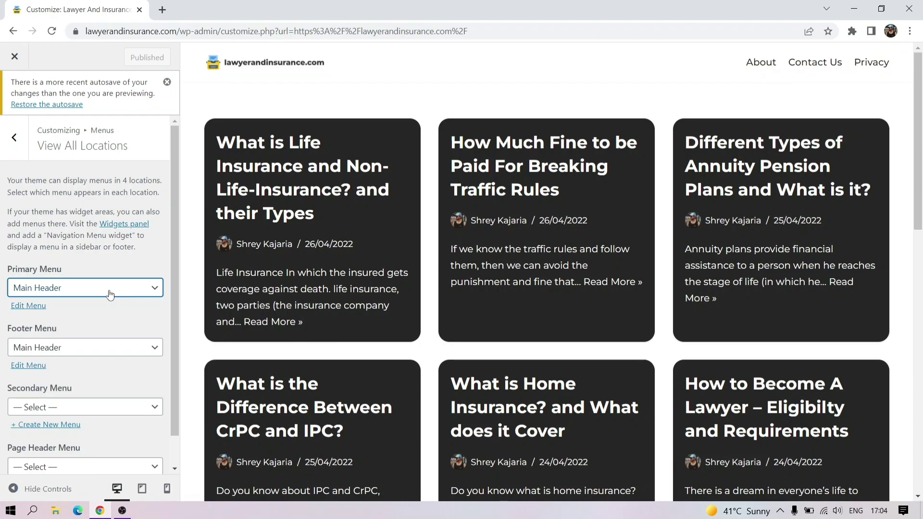
Assign the BR Cust Vid menu to the Primary Menu location and check its dropdown sub-items in the preview
{"action": "left_click", "coordinate": [109, 291]}
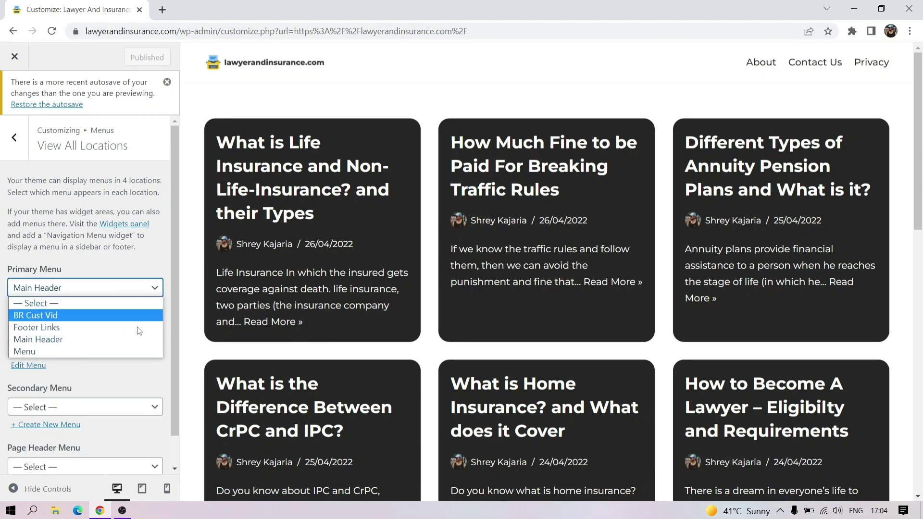
{"action": "left_click", "coordinate": [40, 316]}
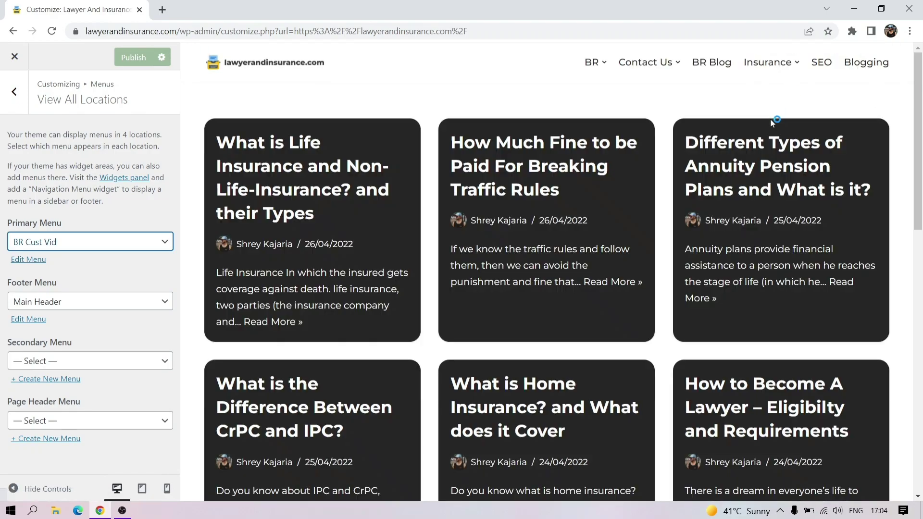
{"action": "mouse_move", "coordinate": [605, 65]}
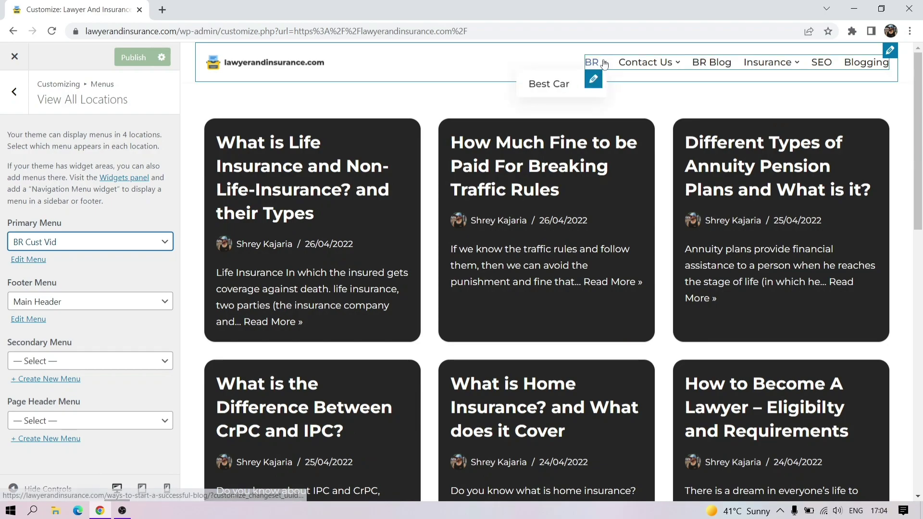
{"action": "mouse_move", "coordinate": [668, 70]}
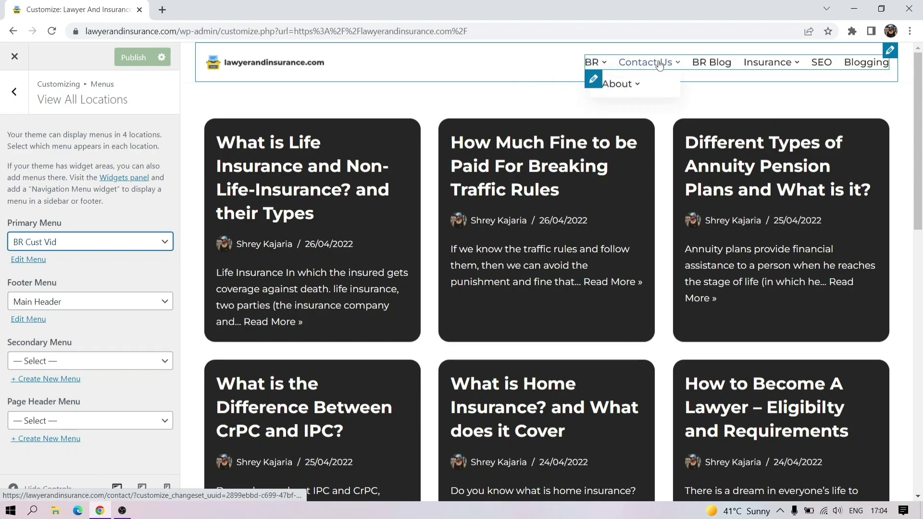
{"action": "mouse_move", "coordinate": [636, 89]}
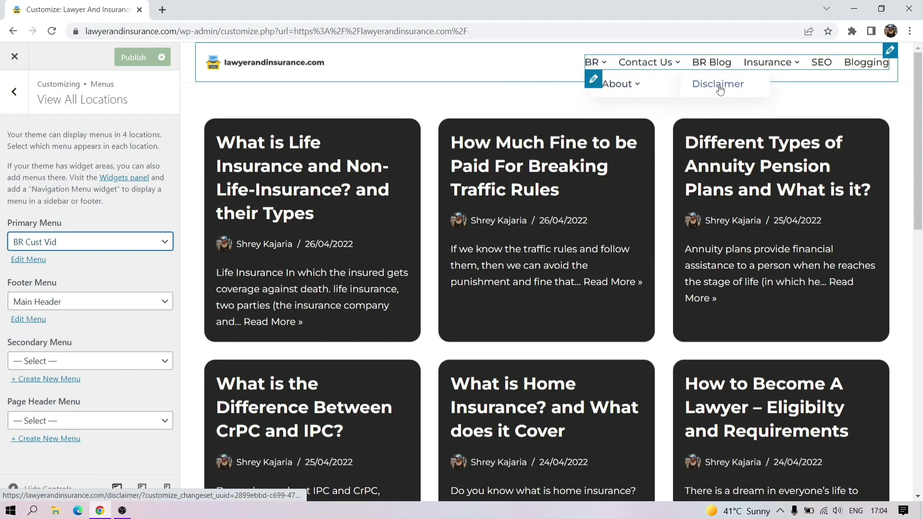
{"action": "mouse_move", "coordinate": [764, 65]}
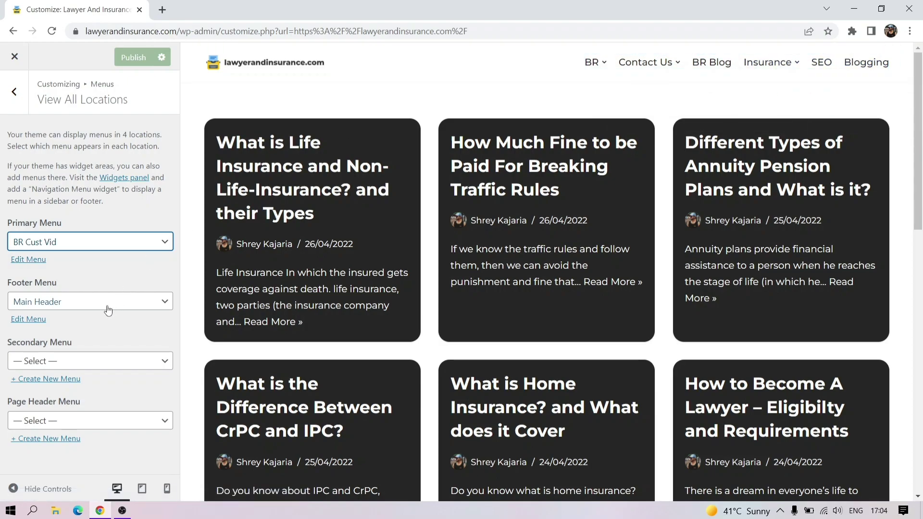
Try BR Cust Vid and Footer Links as the footer menu, and return both the footer and primary locations to Main Header
{"action": "scroll", "coordinate": [812, 455], "scroll_direction": "down", "scroll_amount": 10}
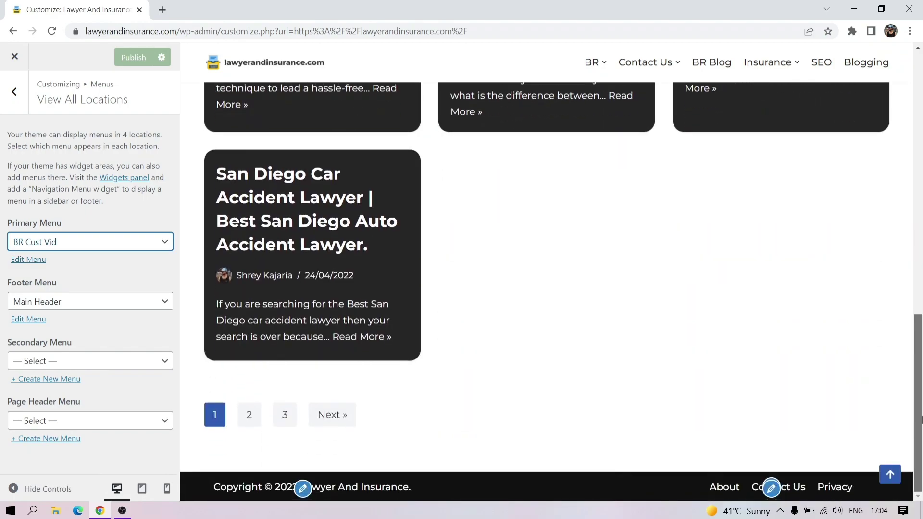
{"action": "left_click", "coordinate": [68, 303]}
{"action": "left_click", "coordinate": [61, 330]}
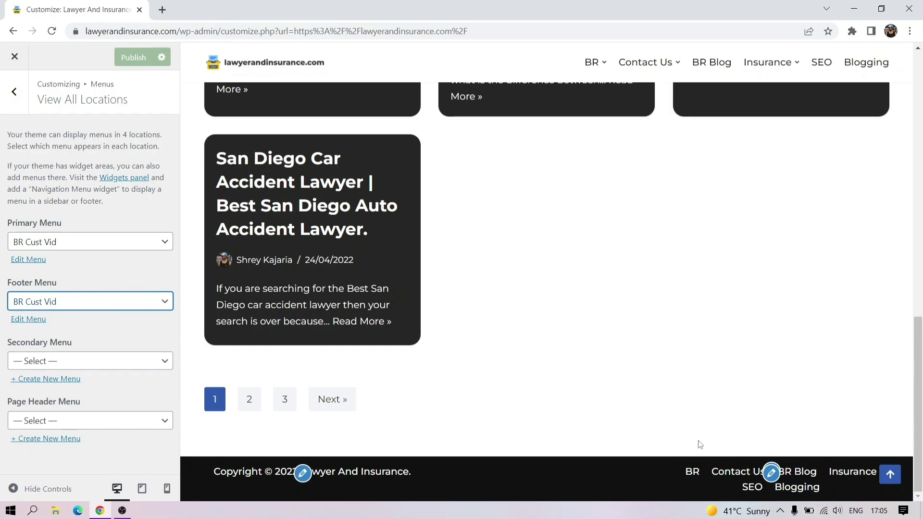
{"action": "left_click", "coordinate": [66, 301]}
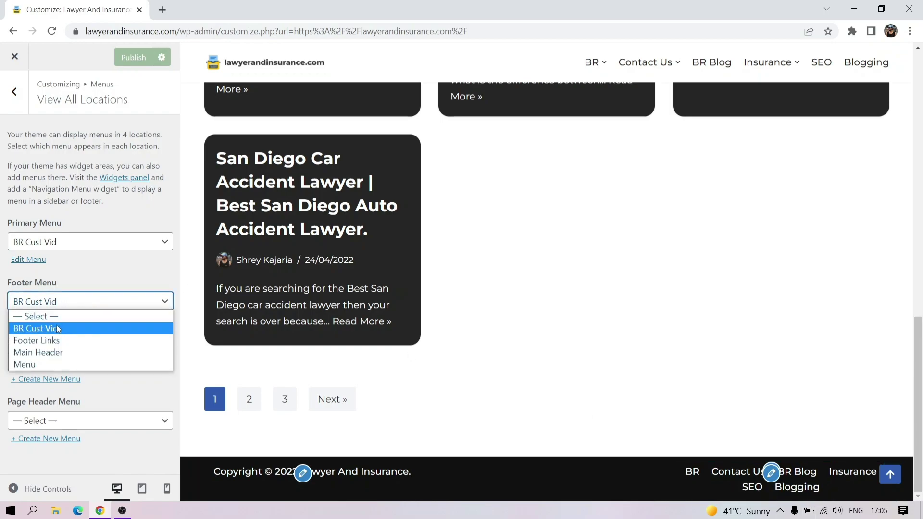
{"action": "left_click", "coordinate": [37, 342]}
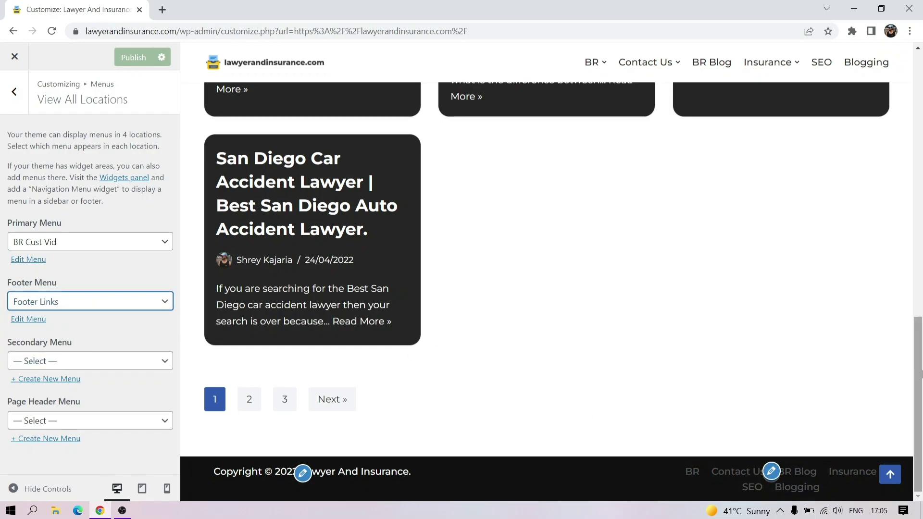
{"action": "left_click", "coordinate": [90, 309]}
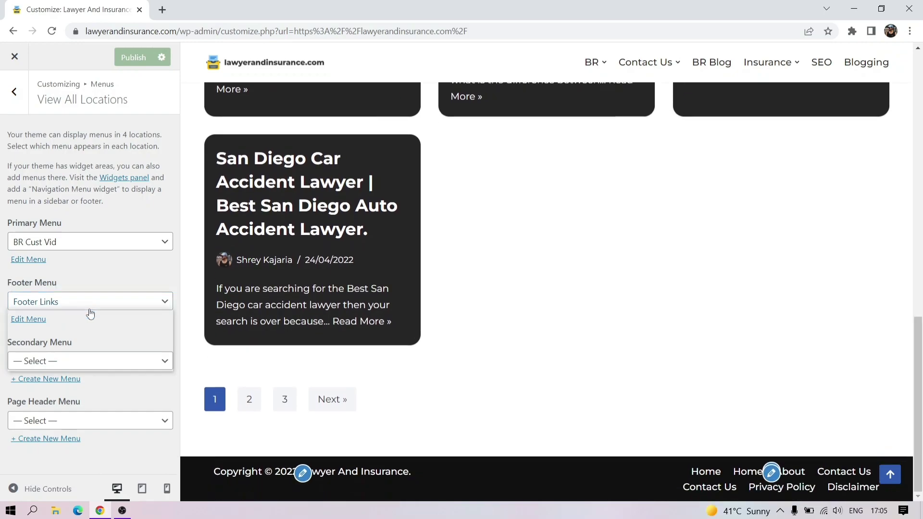
{"action": "left_click", "coordinate": [77, 350]}
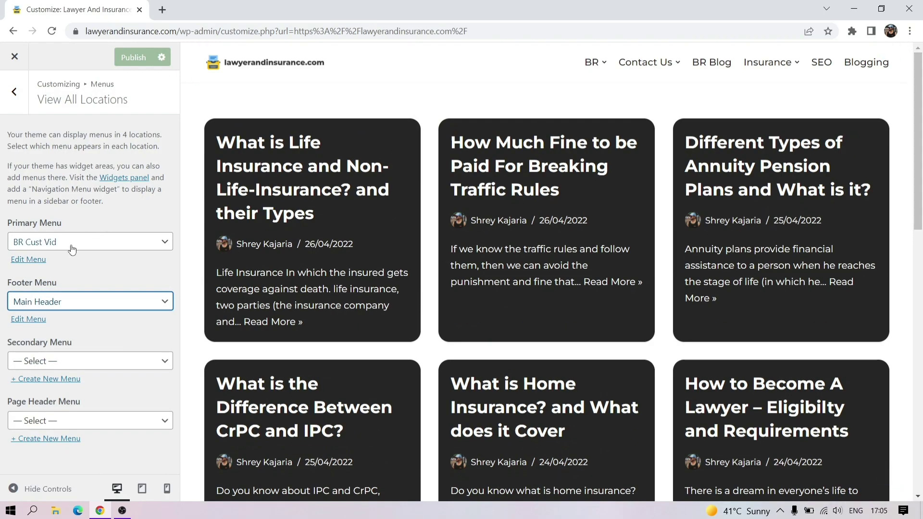
{"action": "left_click", "coordinate": [72, 247]}
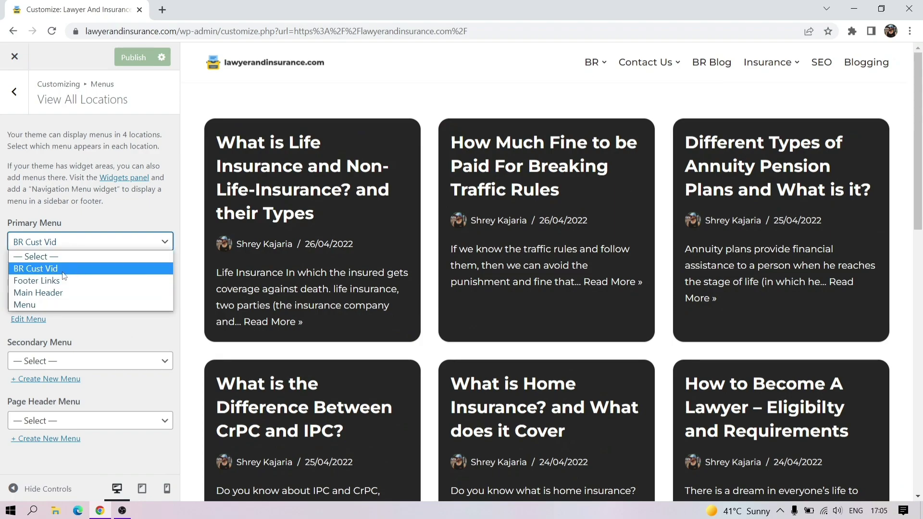
{"action": "left_click", "coordinate": [44, 293]}
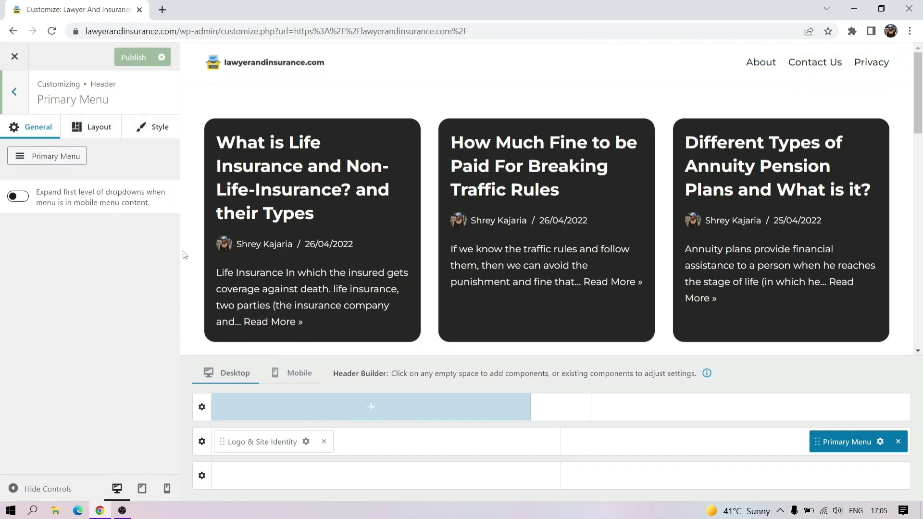
Try the filled-background hover skin for the header's primary menu, and set the hover skin mode to the underline style
{"action": "left_click", "coordinate": [153, 127]}
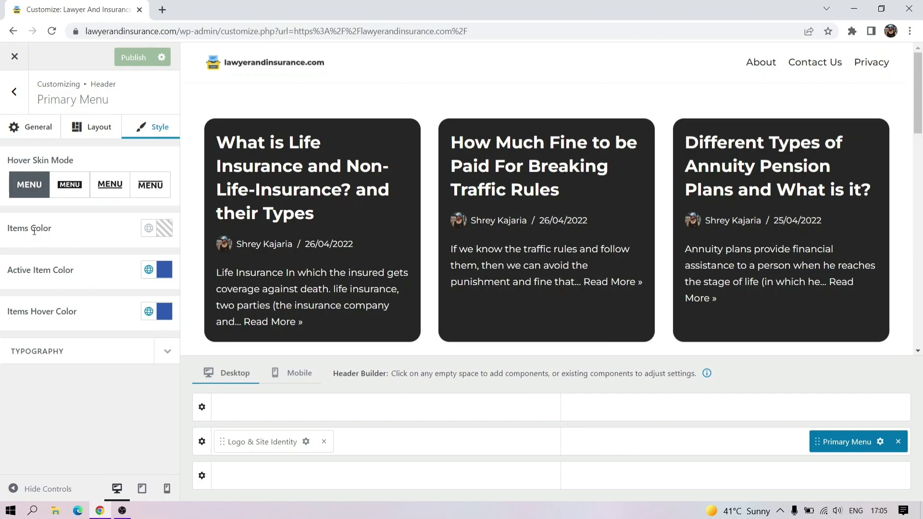
{"action": "left_click", "coordinate": [70, 188]}
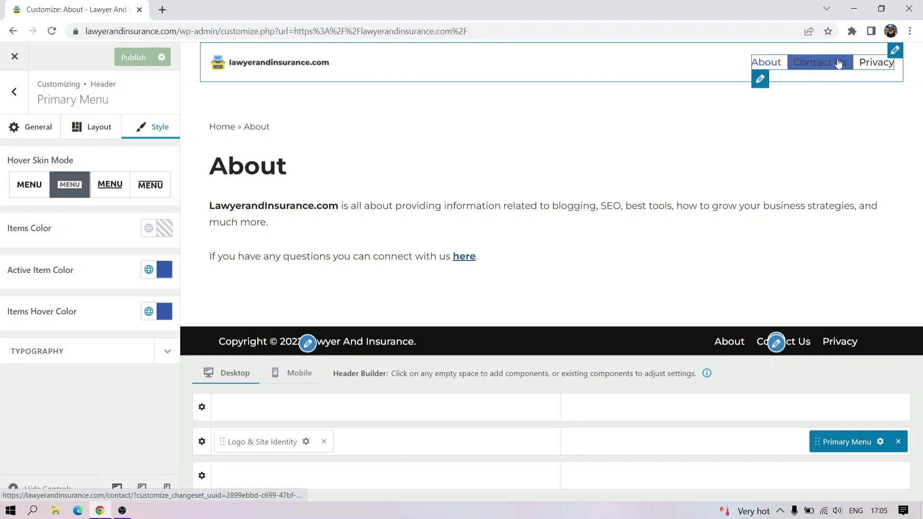
{"action": "left_click", "coordinate": [114, 187]}
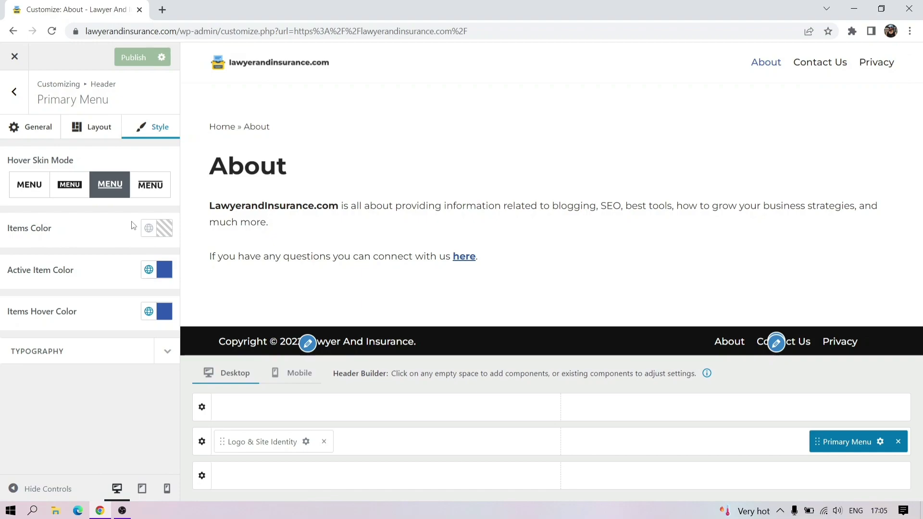
Try Dark Background as the primary menu's items color, and set it to the global Primary Accent color
{"action": "left_click", "coordinate": [156, 232]}
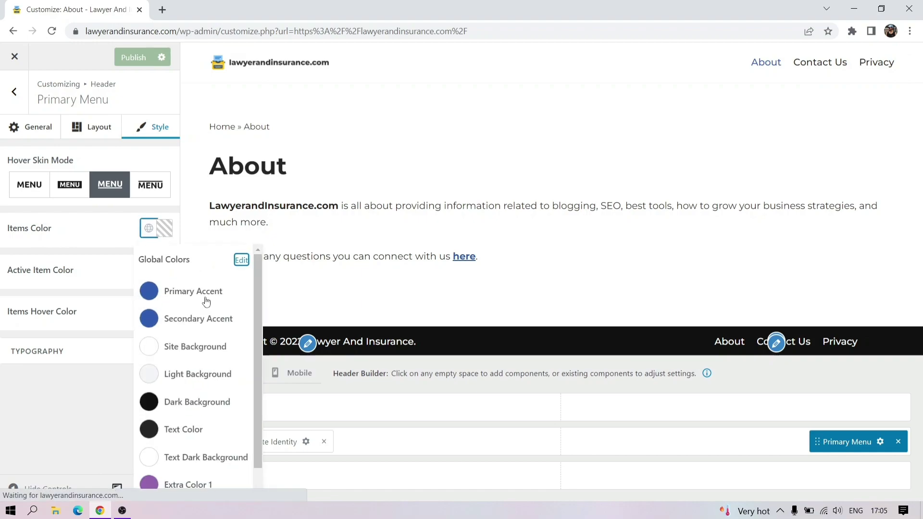
{"action": "left_click", "coordinate": [149, 402]}
{"action": "left_click", "coordinate": [159, 294]}
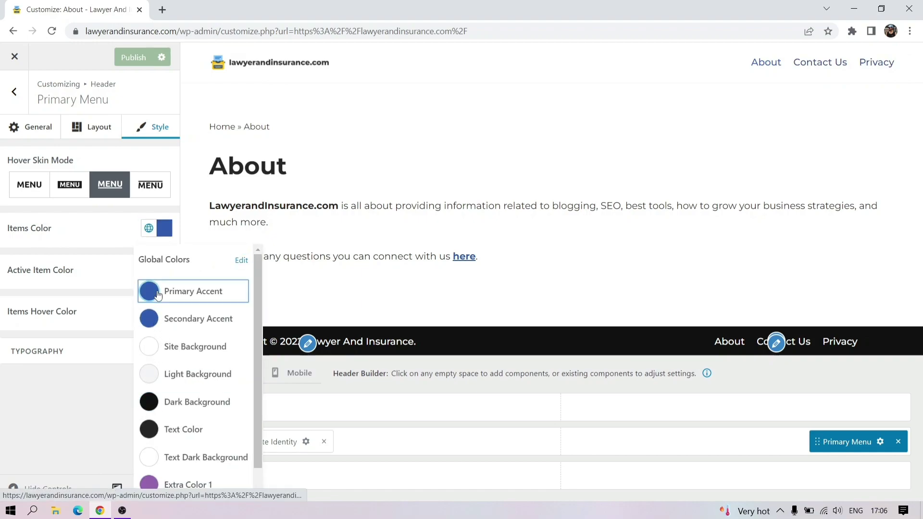
Try Extra Color 1 for the primary menu's items, set their color to Extra Color 2, and set the hover skin mode to plain
{"action": "left_click", "coordinate": [146, 485]}
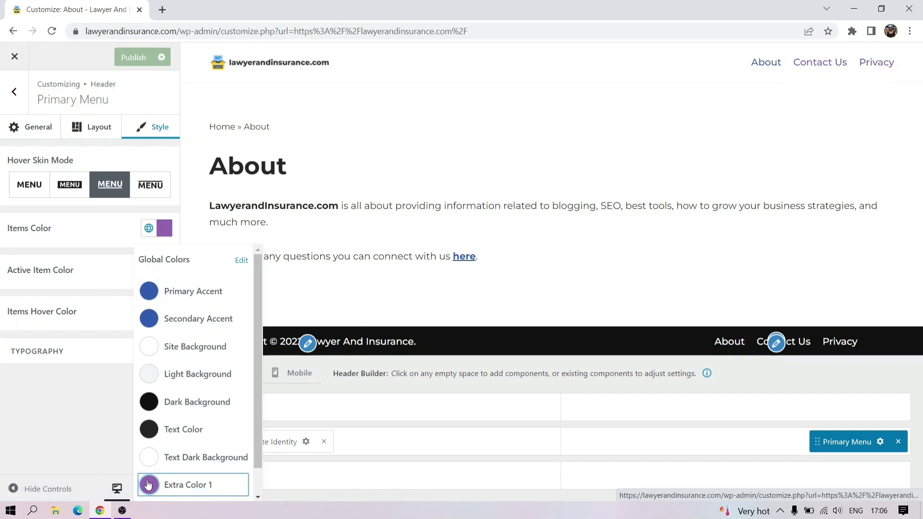
{"action": "scroll", "coordinate": [251, 348], "scroll_direction": "down", "scroll_amount": 1}
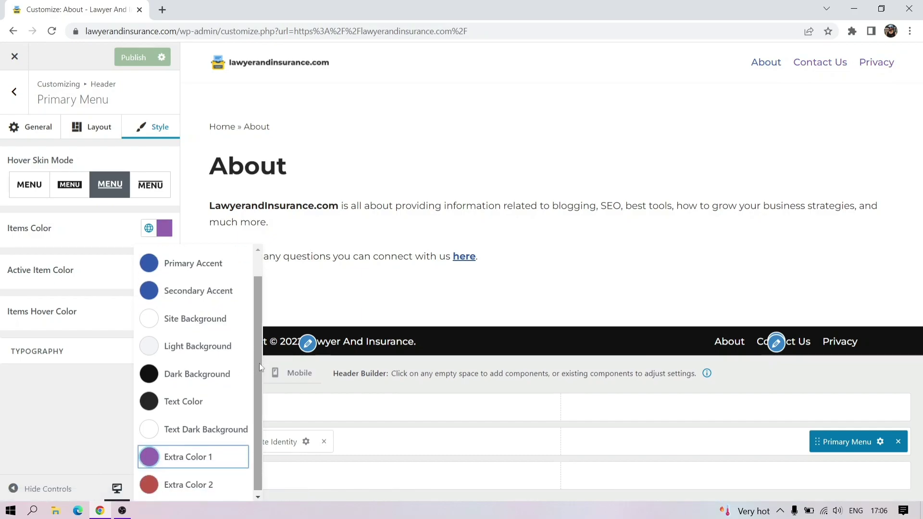
{"action": "left_click", "coordinate": [187, 477]}
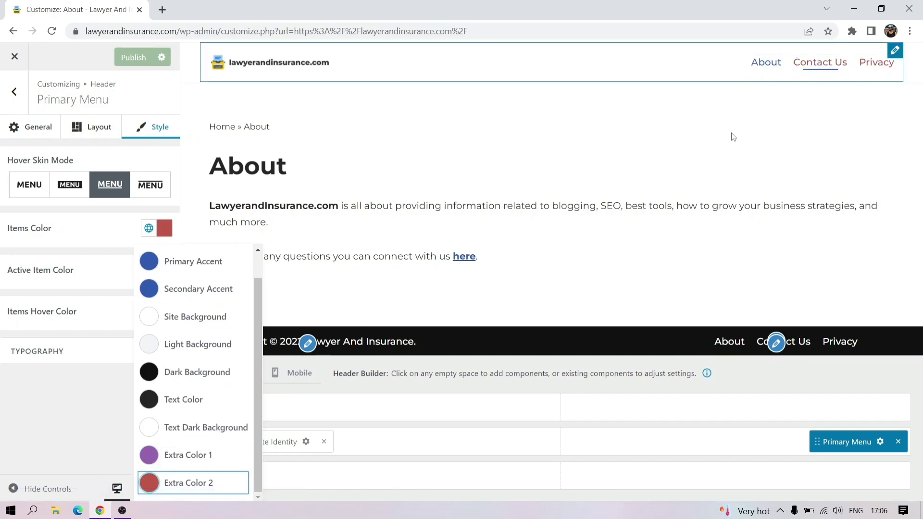
{"action": "left_click", "coordinate": [61, 288]}
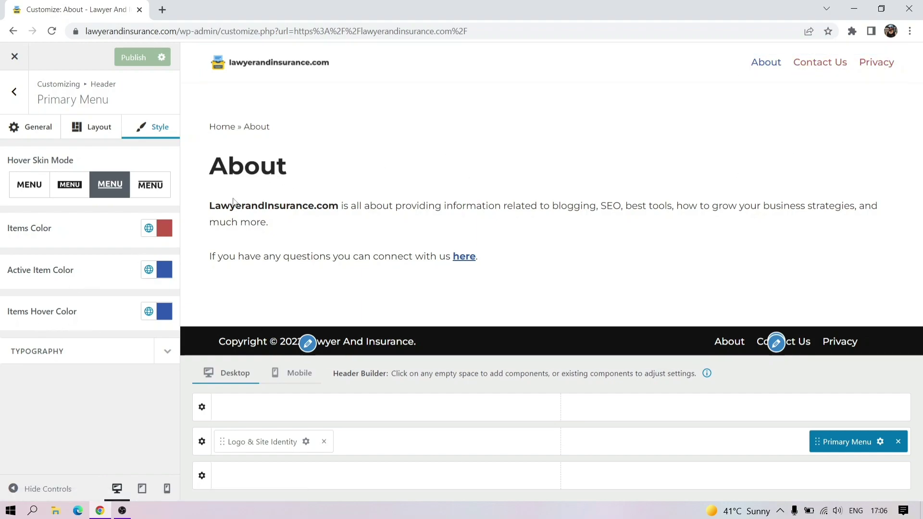
{"action": "left_click", "coordinate": [29, 186]}
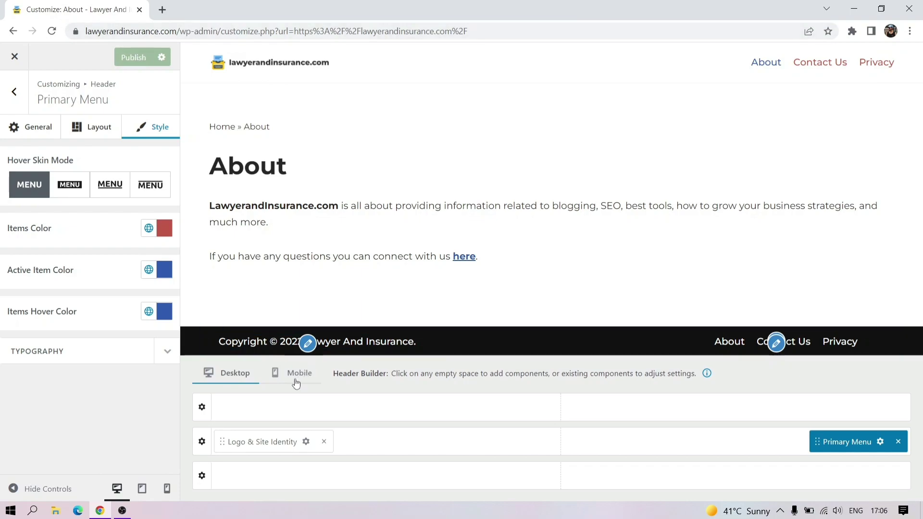
{"action": "left_click", "coordinate": [277, 379]}
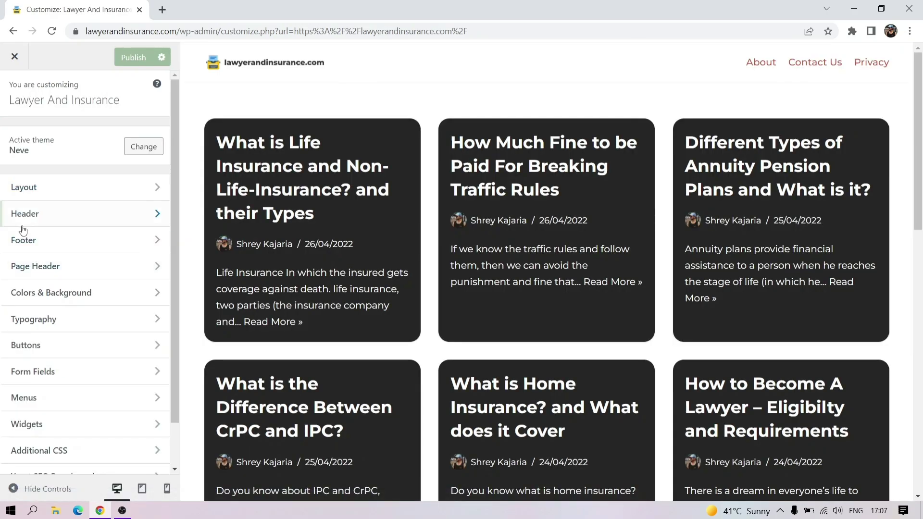
Open the footer builder and the settings of the Footer Bottom row
{"action": "left_click_drag", "start_coordinate": [918, 190], "coordinate": [918, 456]}
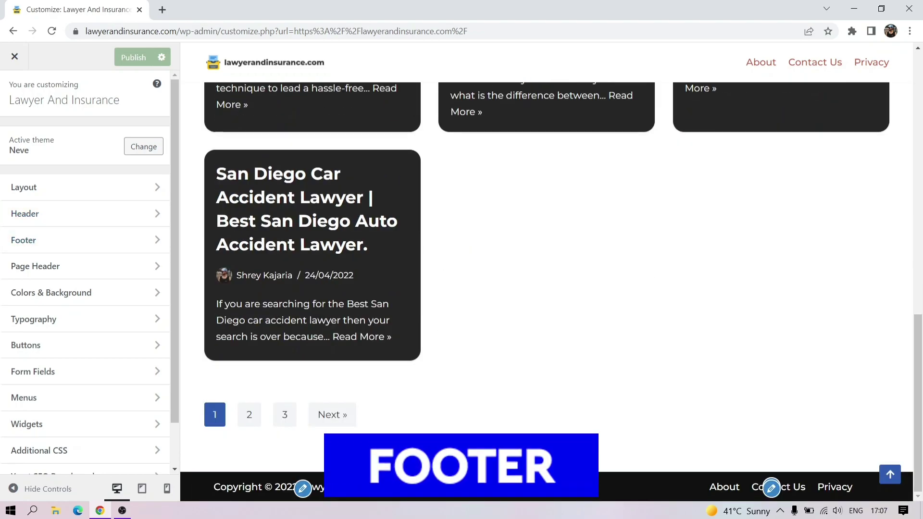
{"action": "left_click", "coordinate": [52, 249]}
{"action": "scroll", "coordinate": [291, 228], "scroll_direction": "down", "scroll_amount": 3}
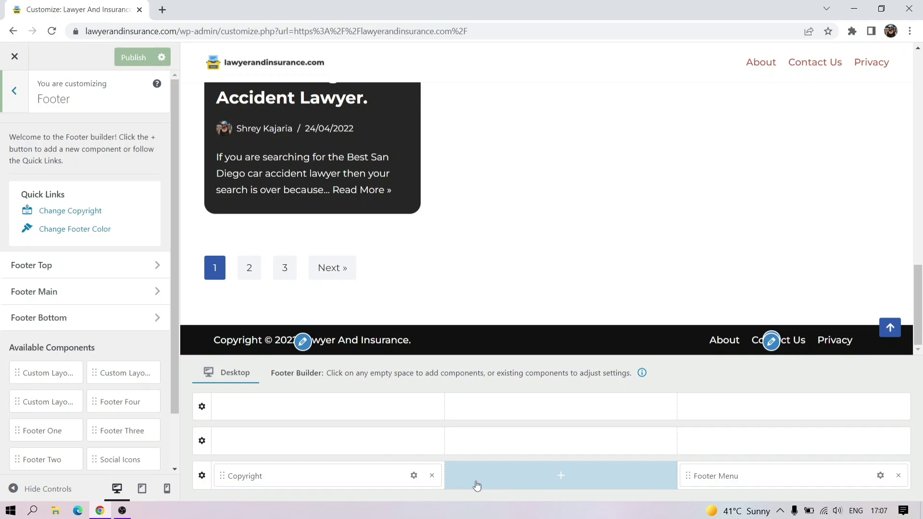
{"action": "left_click", "coordinate": [202, 480]}
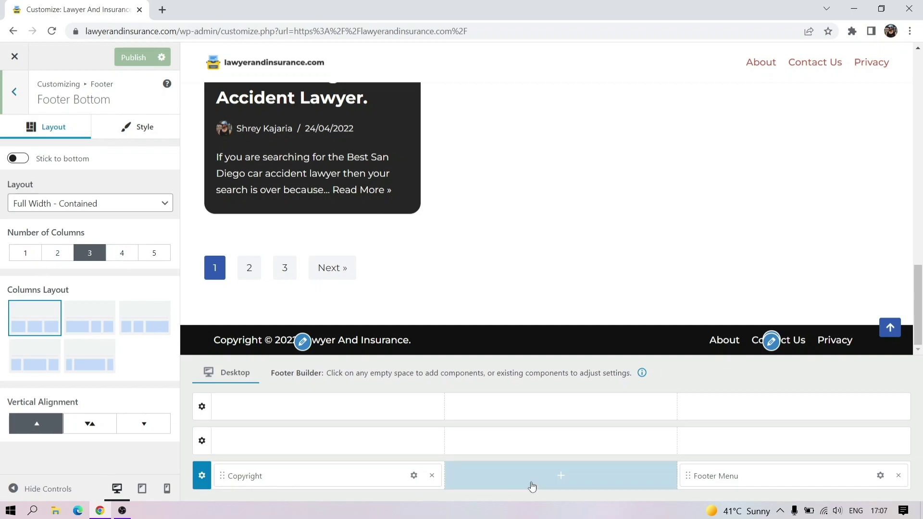
Try four and five columns for the Footer Bottom row, and return it to three columns
{"action": "left_click", "coordinate": [128, 253]}
{"action": "left_click", "coordinate": [149, 253]}
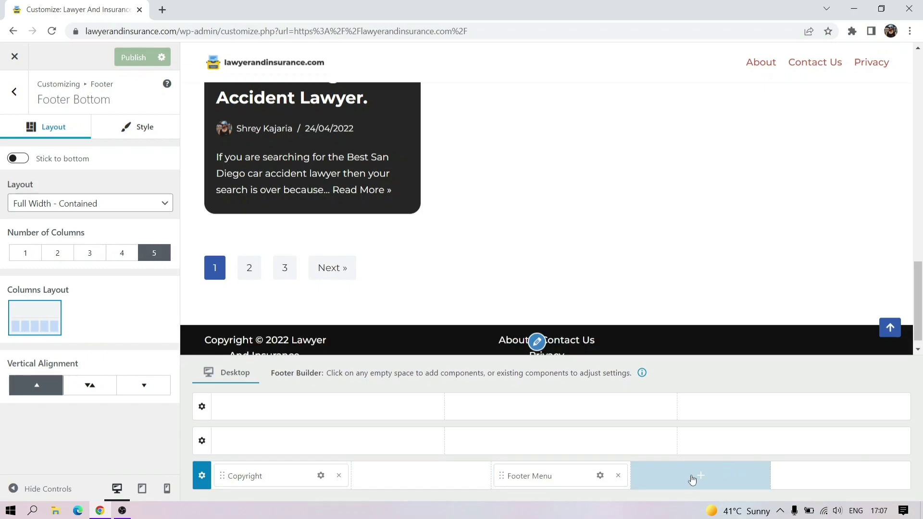
{"action": "left_click", "coordinate": [87, 255]}
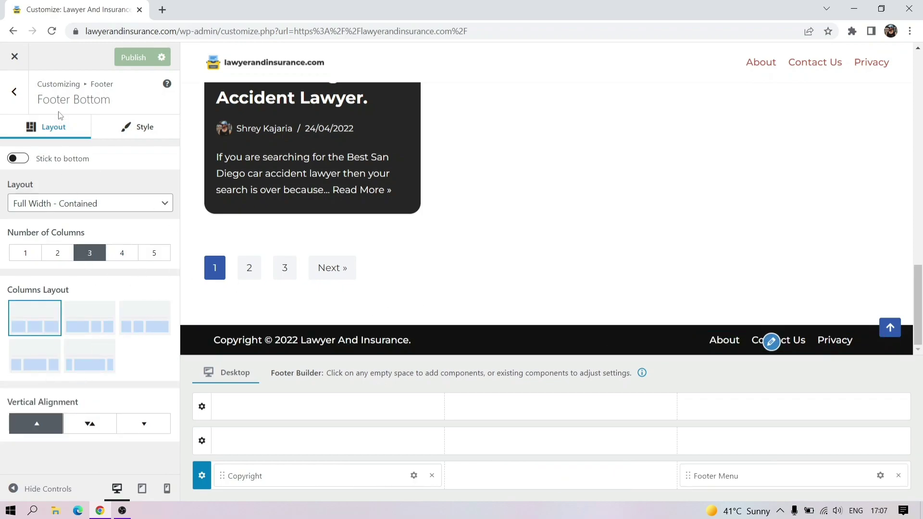
{"action": "left_click", "coordinate": [132, 129]}
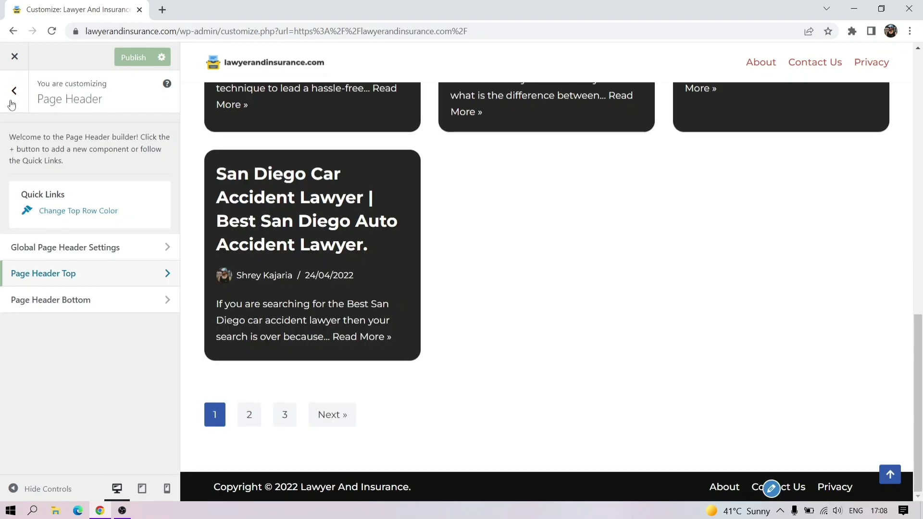
View the area beneath the site header in the blog preview and look over the Page Header builder settings
{"action": "left_click", "coordinate": [11, 101]}
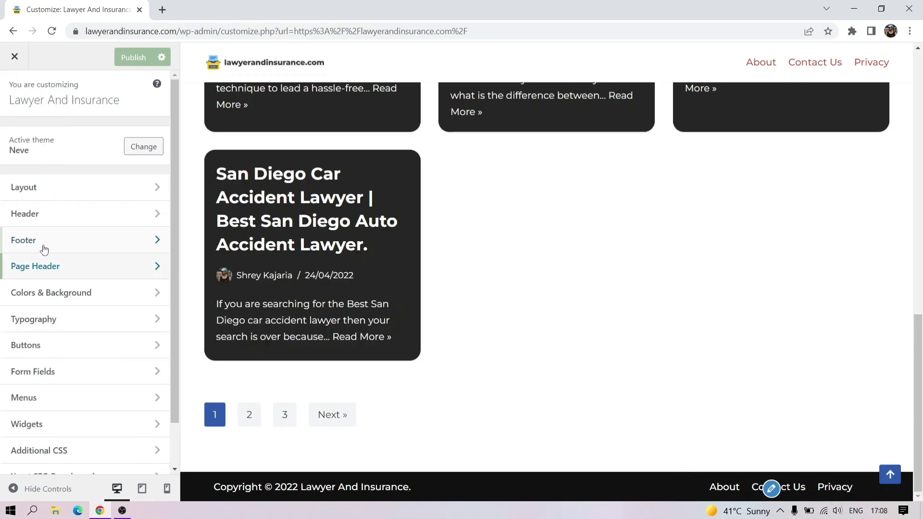
{"action": "scroll", "coordinate": [526, 245], "scroll_direction": "up", "scroll_amount": 10}
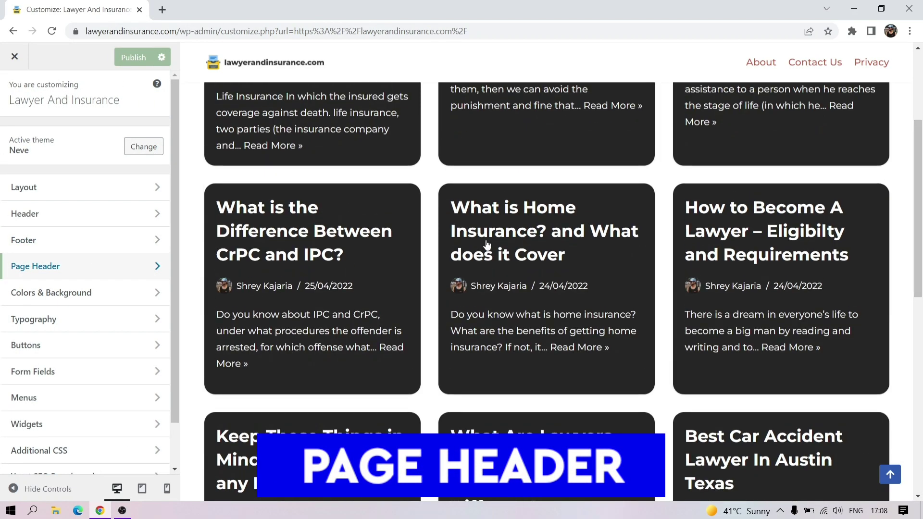
{"action": "scroll", "coordinate": [446, 218], "scroll_direction": "up", "scroll_amount": 4}
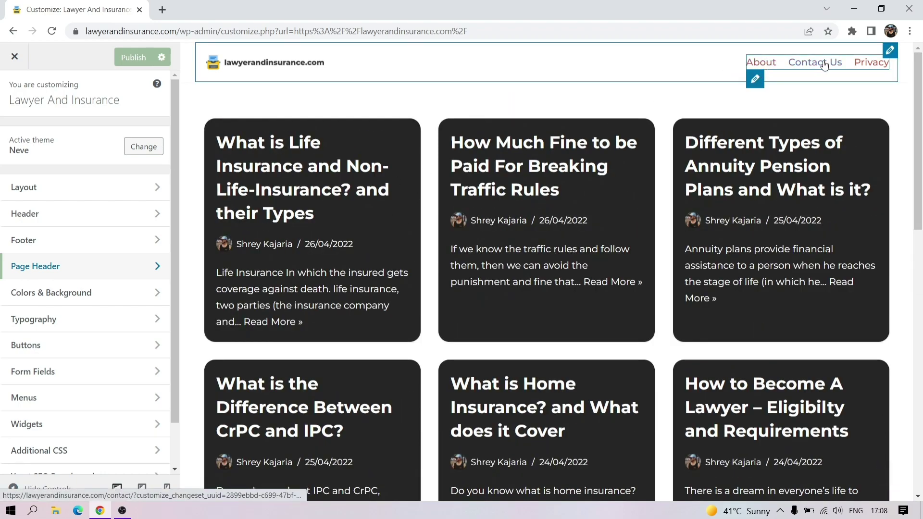
{"action": "left_click", "coordinate": [36, 266]}
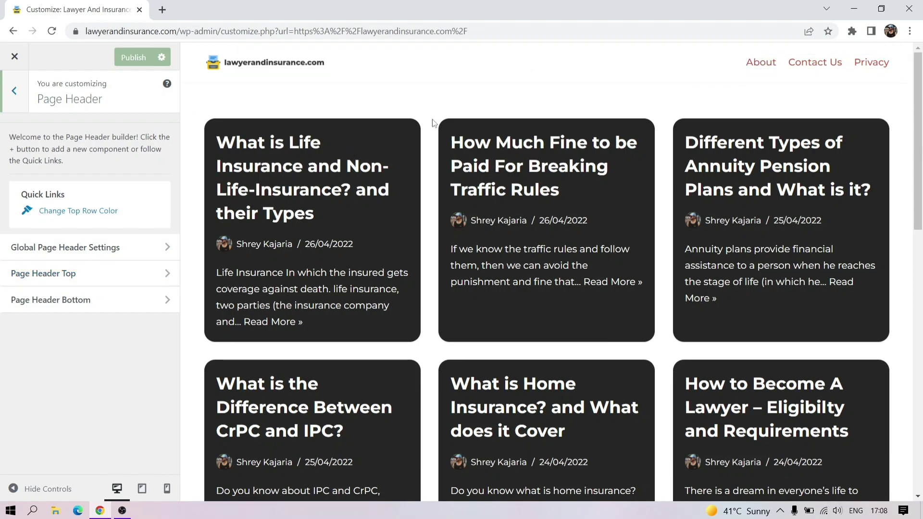
{"action": "left_click", "coordinate": [15, 91]}
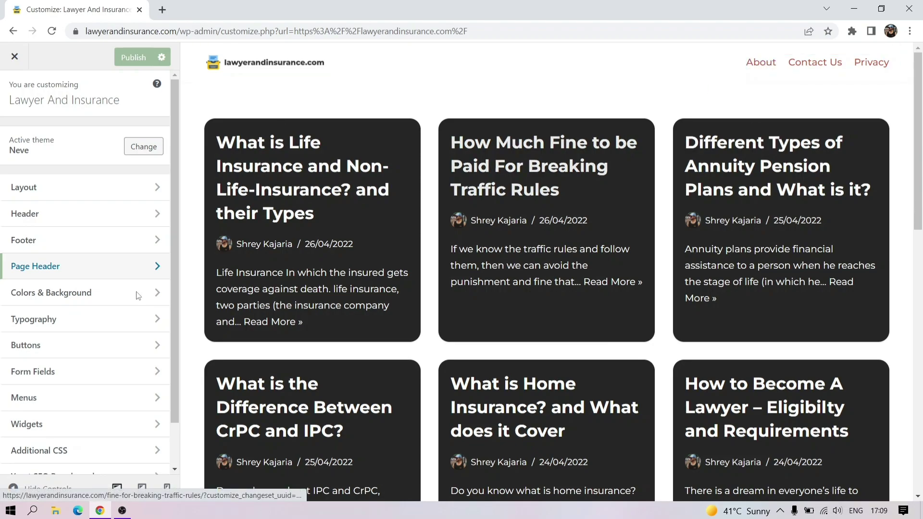
Set lai-icon.png from the media library as the site's background image and check it in the preview
{"action": "left_click", "coordinate": [58, 293]}
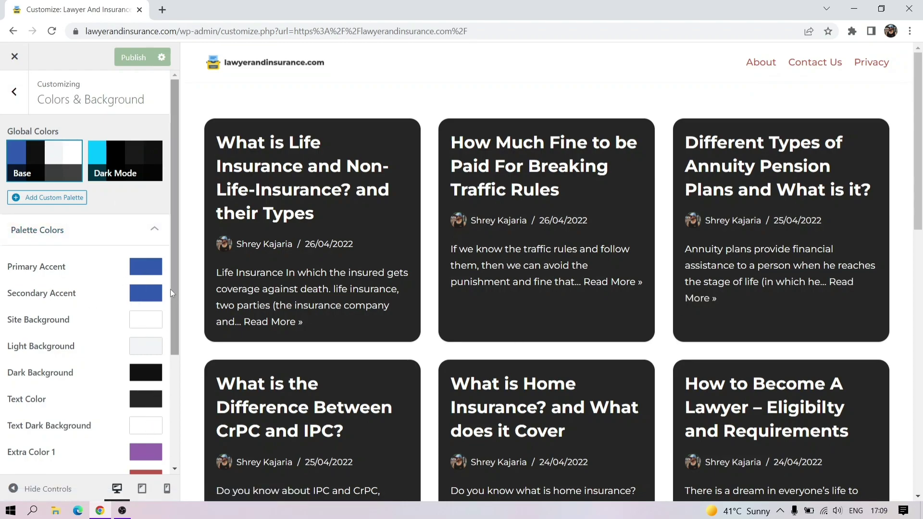
{"action": "scroll", "coordinate": [169, 294], "scroll_direction": "down", "scroll_amount": 3}
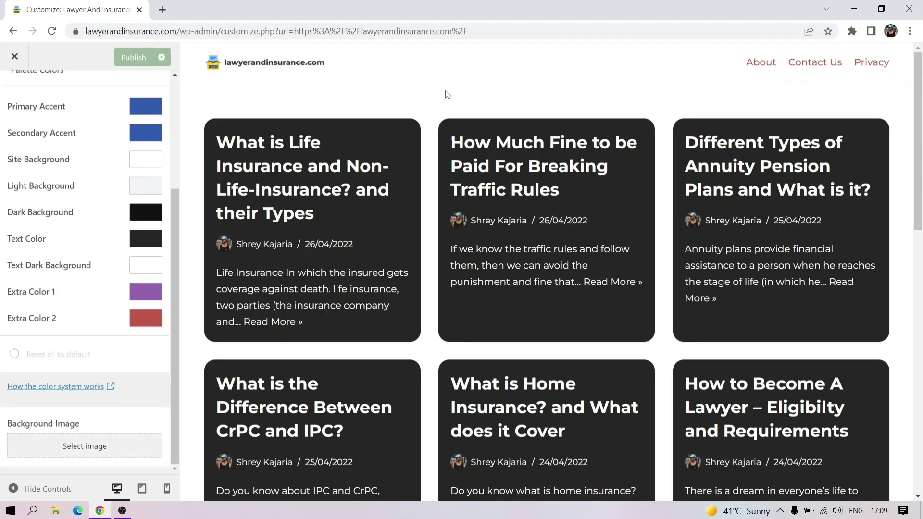
{"action": "left_click", "coordinate": [63, 452]}
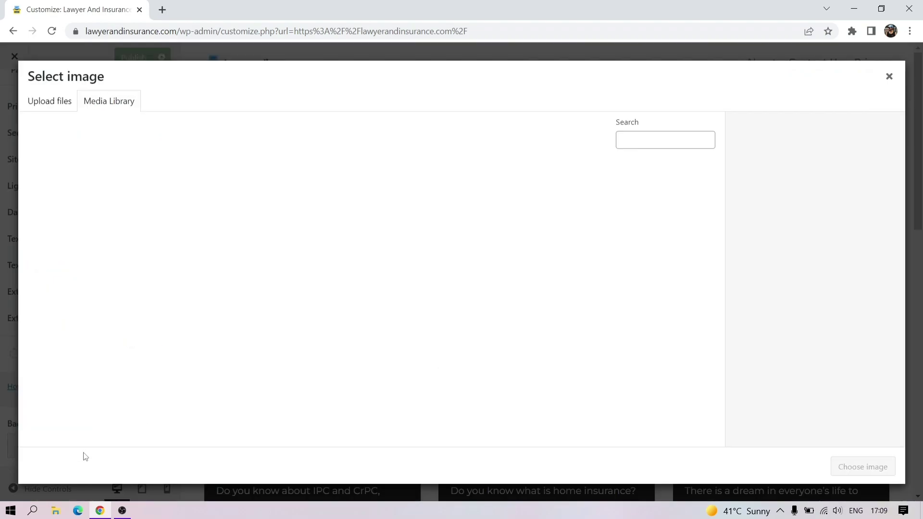
{"action": "left_click", "coordinate": [680, 204]}
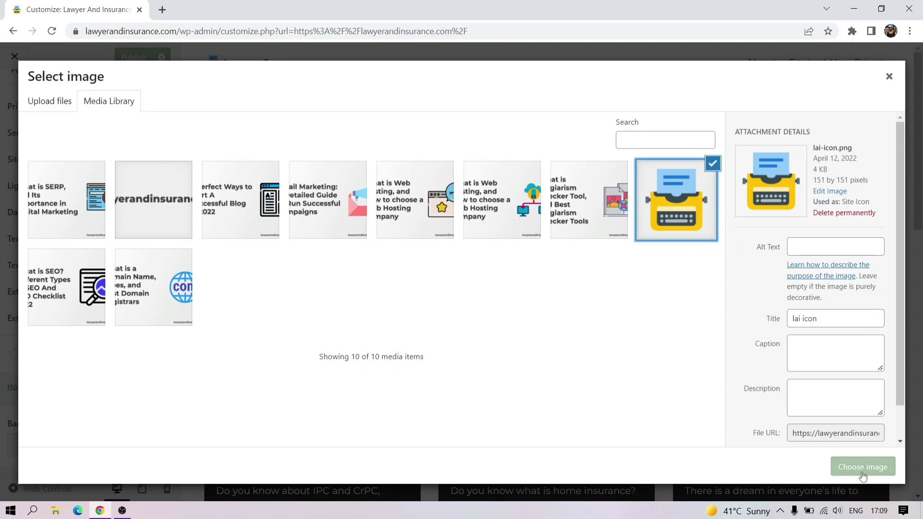
{"action": "left_click", "coordinate": [863, 469]}
{"action": "scroll", "coordinate": [403, 211], "scroll_direction": "down", "scroll_amount": 3}
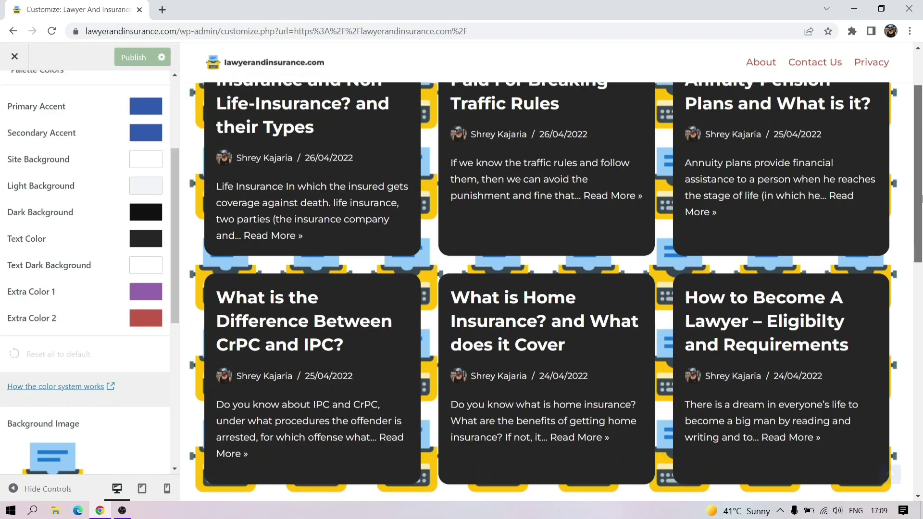
{"action": "scroll", "coordinate": [403, 211], "scroll_direction": "up", "scroll_amount": 2}
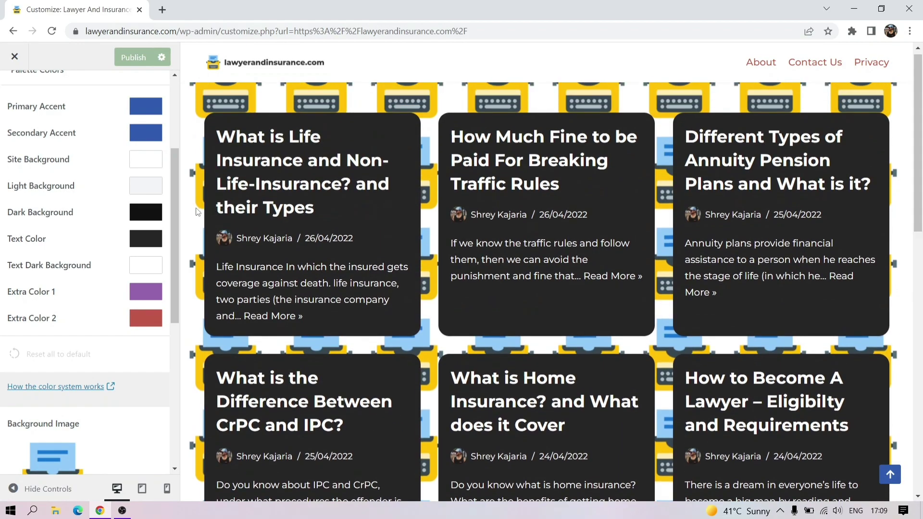
Try a centered position and the Fill Screen preset for the background image, and return the preset to Default
{"action": "scroll", "coordinate": [172, 245], "scroll_direction": "down", "scroll_amount": 1}
{"action": "scroll", "coordinate": [171, 245], "scroll_direction": "down", "scroll_amount": 6}
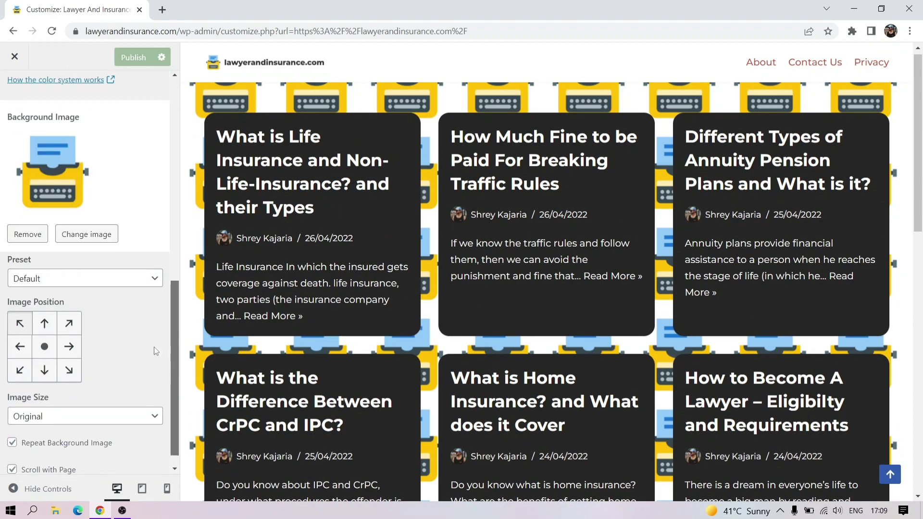
{"action": "left_click", "coordinate": [44, 328]}
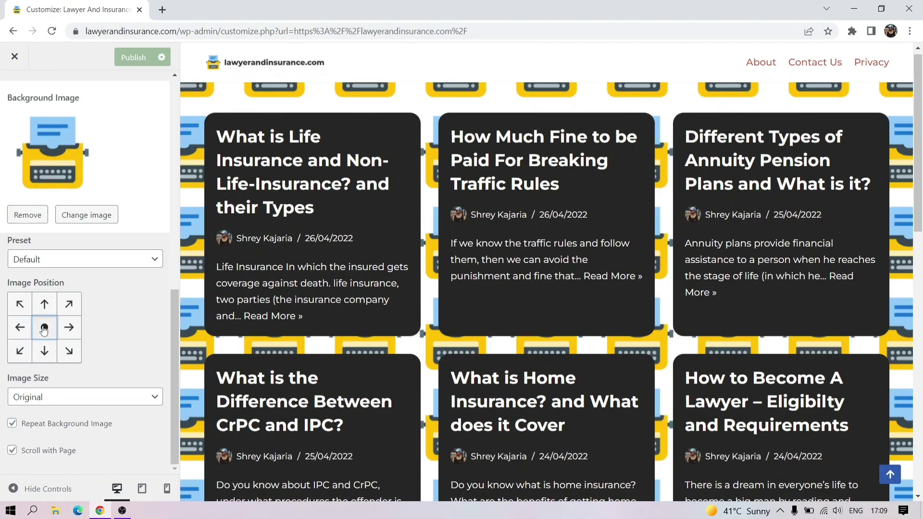
{"action": "left_click", "coordinate": [40, 262]}
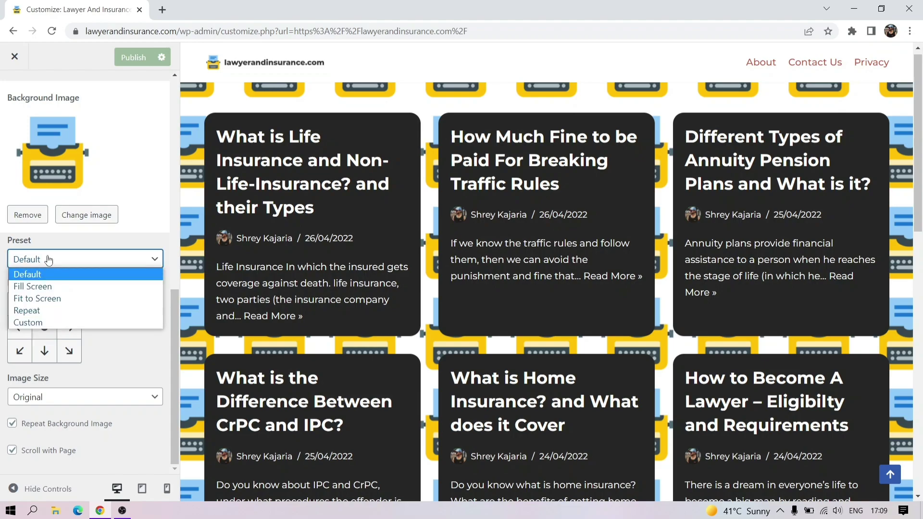
{"action": "left_click", "coordinate": [42, 287]}
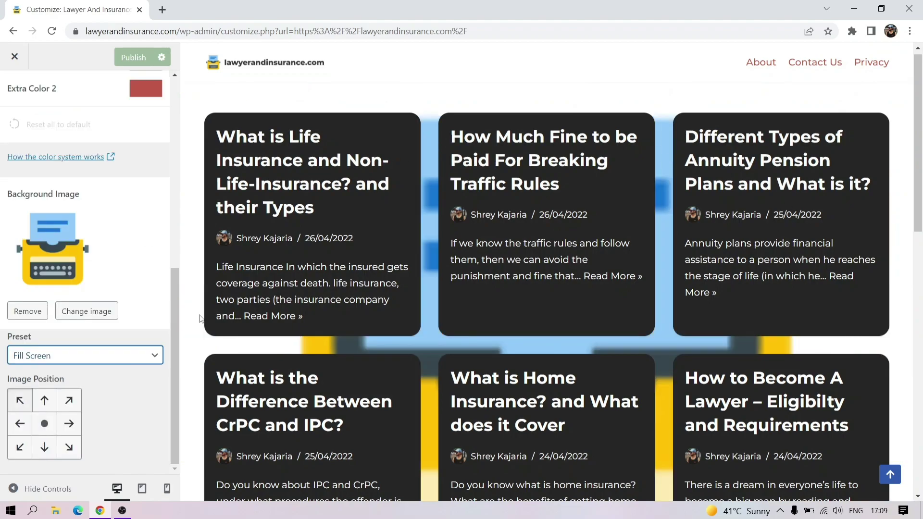
{"action": "left_click", "coordinate": [64, 368]}
{"action": "left_click", "coordinate": [53, 369]}
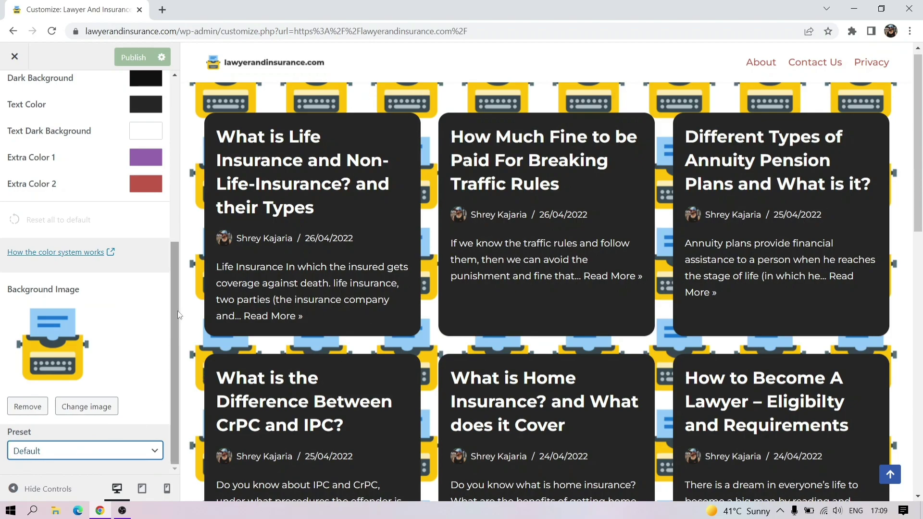
Try the Repeat, Fit to Screen and Fill Screen presets for the background image
{"action": "left_click", "coordinate": [92, 450]}
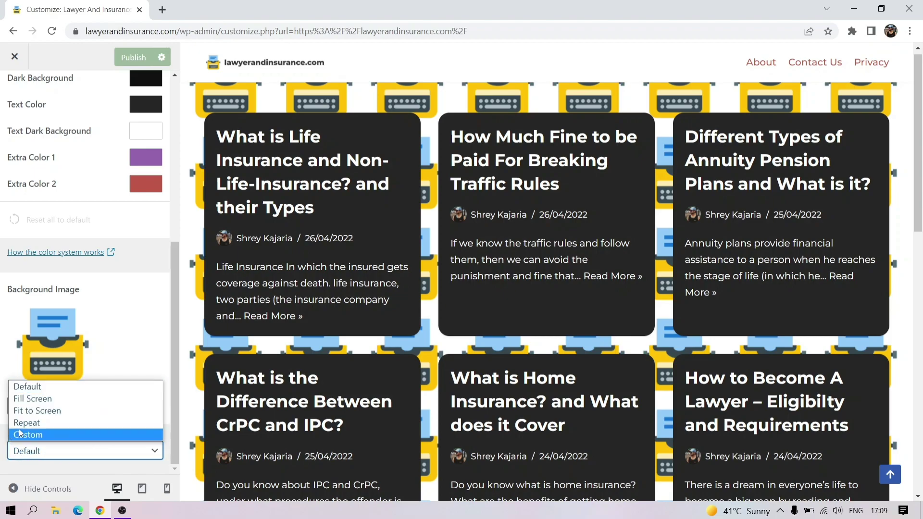
{"action": "left_click", "coordinate": [35, 429]}
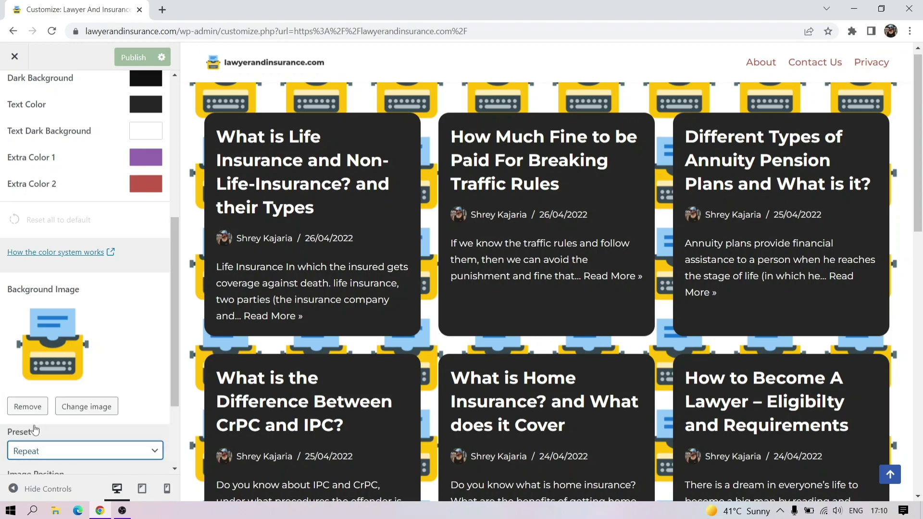
{"action": "left_click", "coordinate": [46, 449]}
{"action": "left_click", "coordinate": [39, 412]}
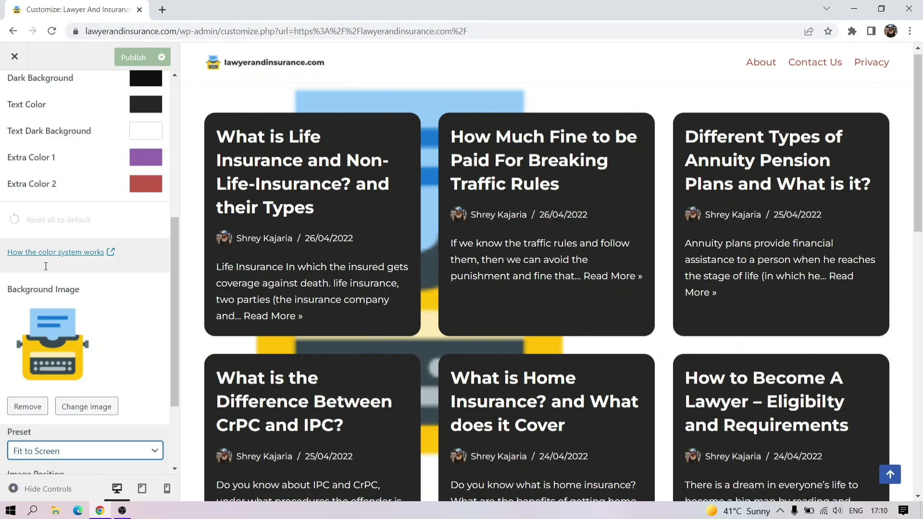
{"action": "left_click", "coordinate": [46, 451]}
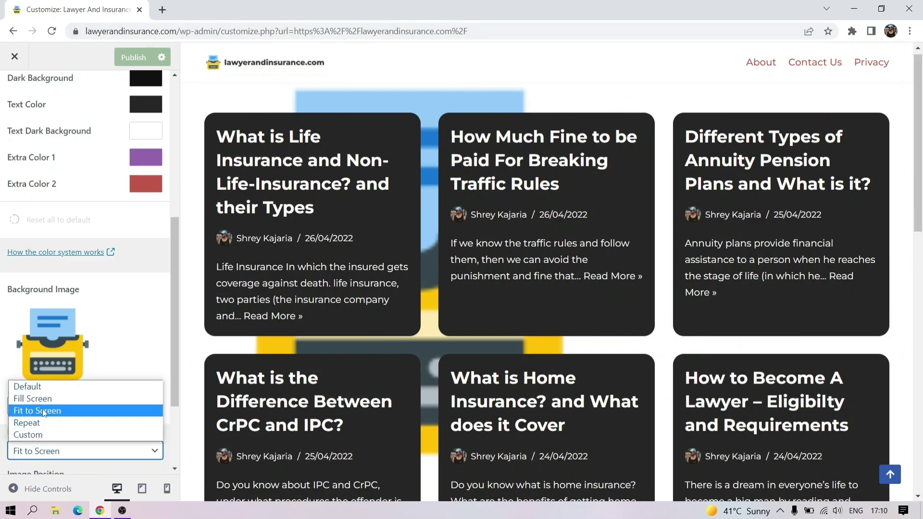
{"action": "left_click", "coordinate": [41, 400]}
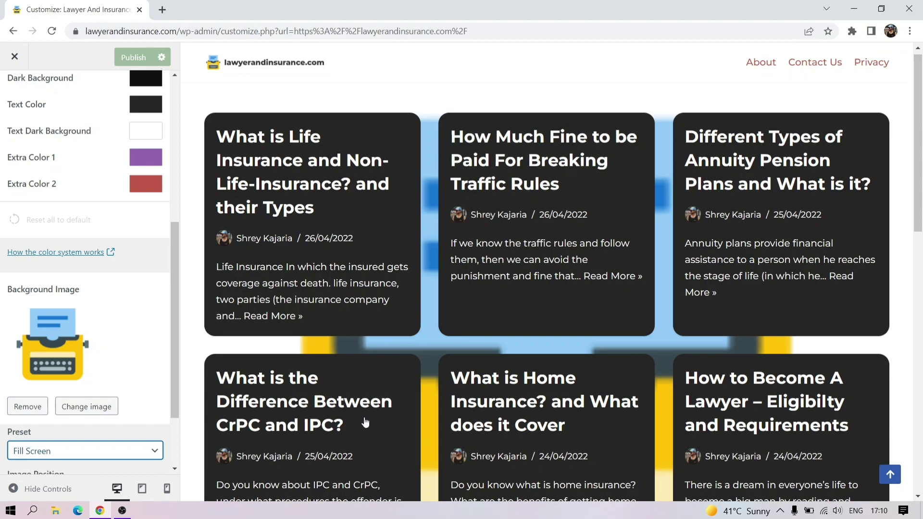
Return the background image preset to Default and remove the background image
{"action": "left_click", "coordinate": [52, 451]}
{"action": "left_click", "coordinate": [29, 386]}
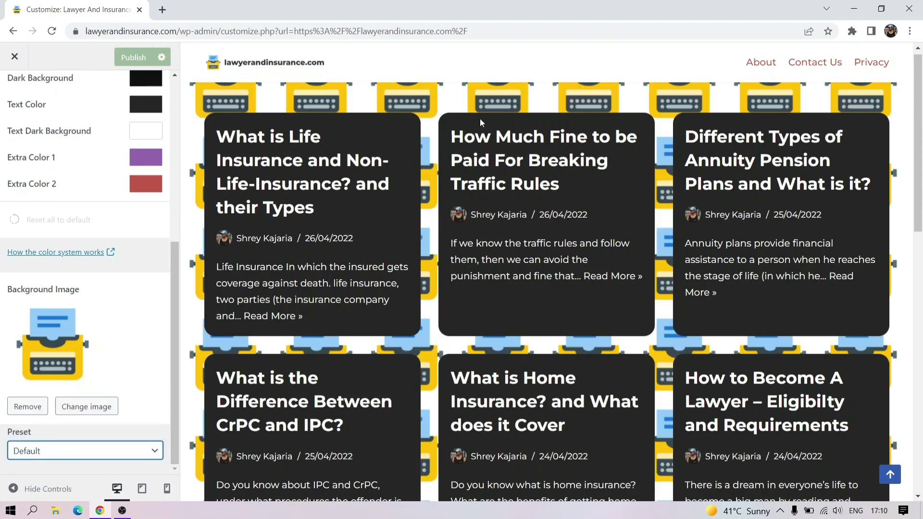
{"action": "left_click", "coordinate": [23, 414]}
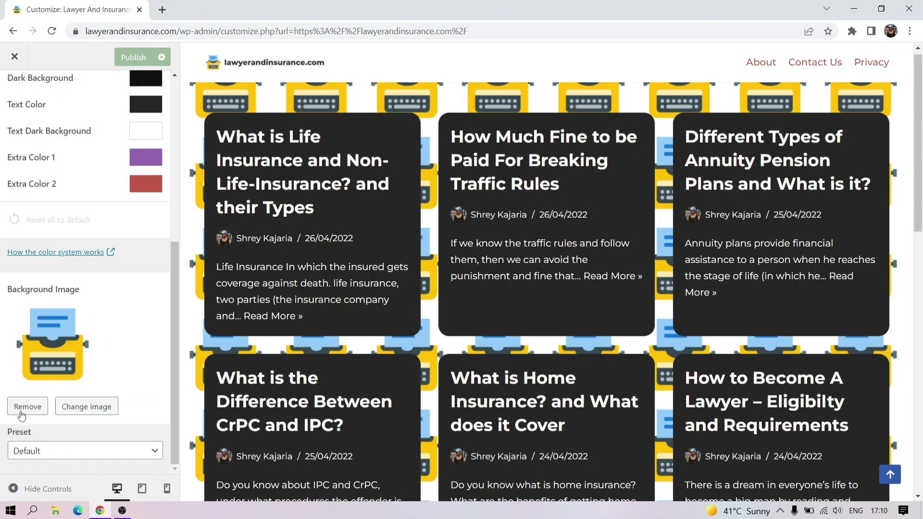
Try a bright red site background in the palette colors and clear it again
{"action": "scroll", "coordinate": [173, 278], "scroll_direction": "up", "scroll_amount": 4}
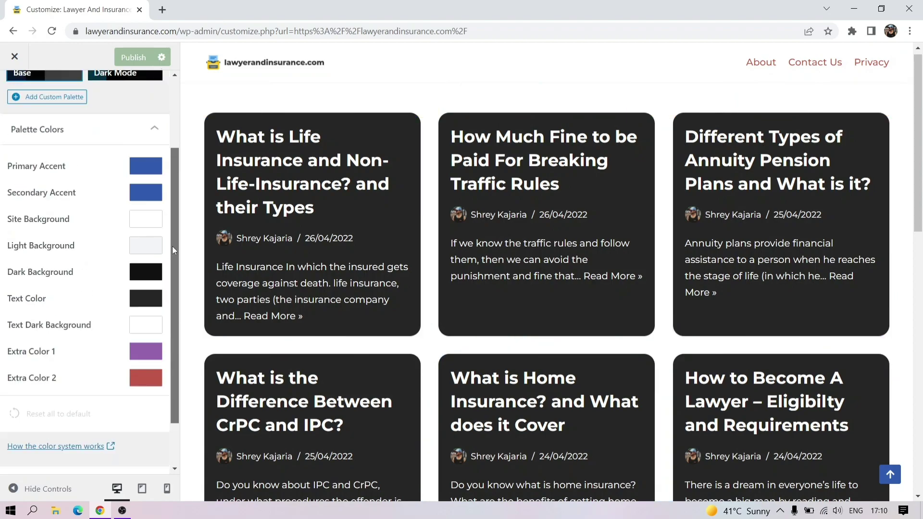
{"action": "scroll", "coordinate": [176, 216], "scroll_direction": "down", "scroll_amount": 3}
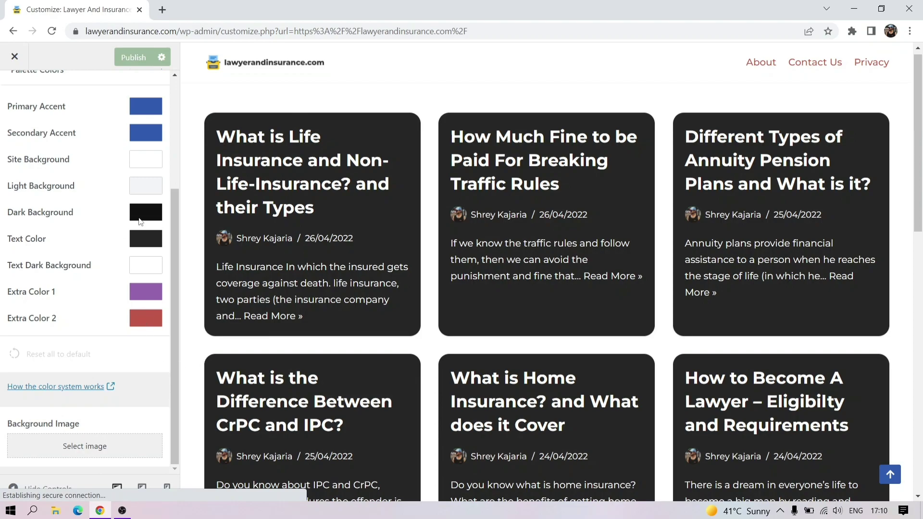
{"action": "left_click", "coordinate": [144, 160]}
{"action": "left_click", "coordinate": [257, 193]}
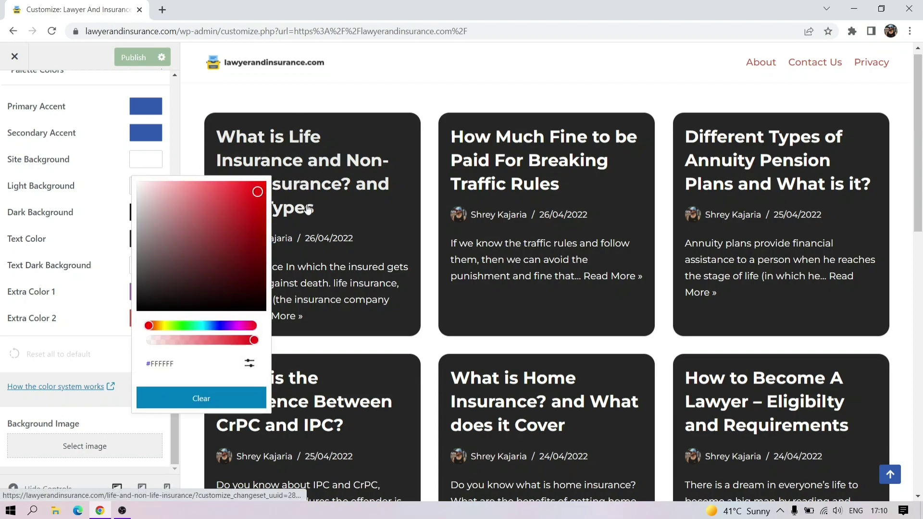
{"action": "left_click", "coordinate": [263, 183]}
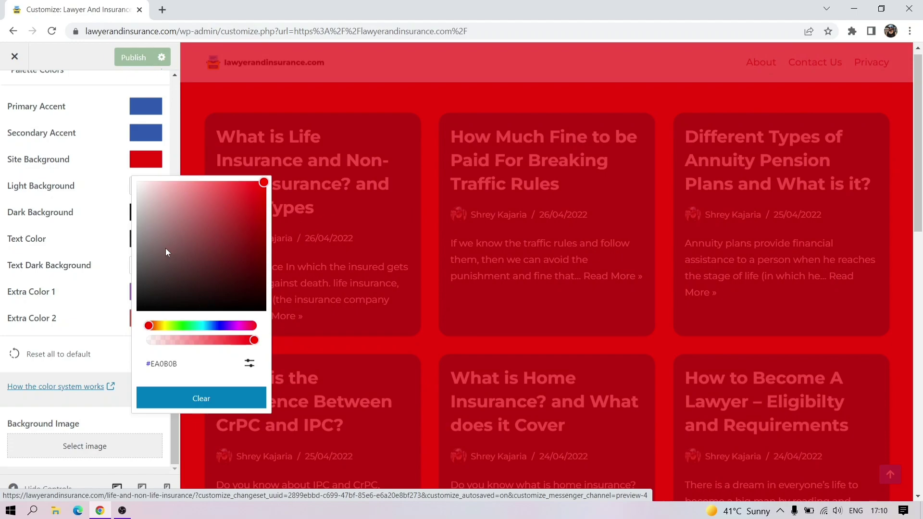
{"action": "left_click", "coordinate": [199, 405]}
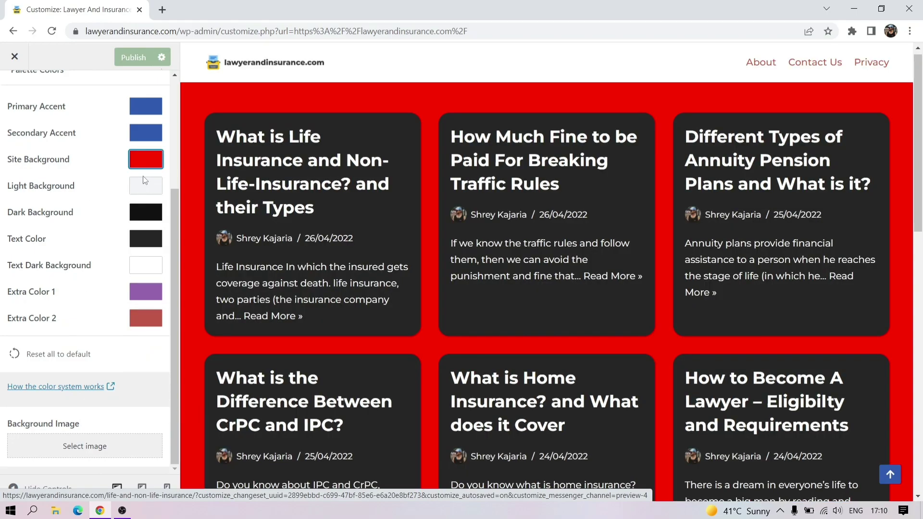
{"action": "left_click", "coordinate": [155, 161]}
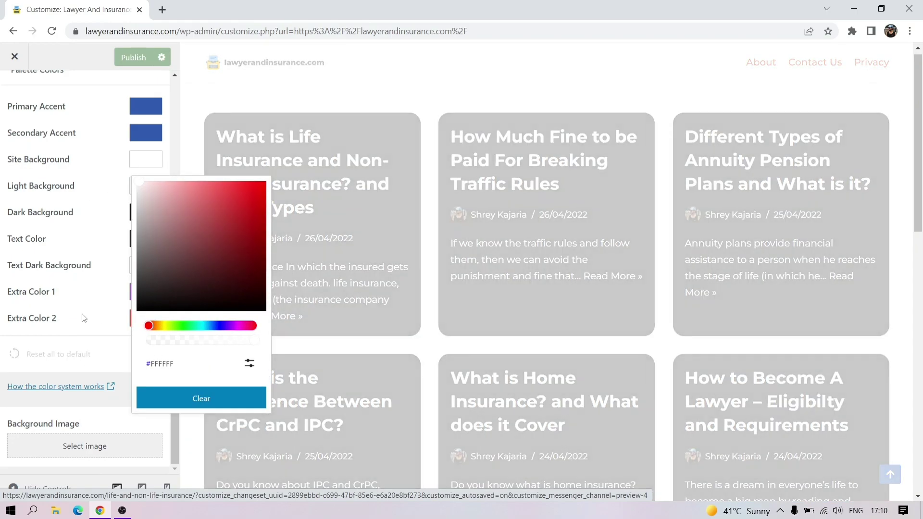
{"action": "left_click", "coordinate": [83, 318]}
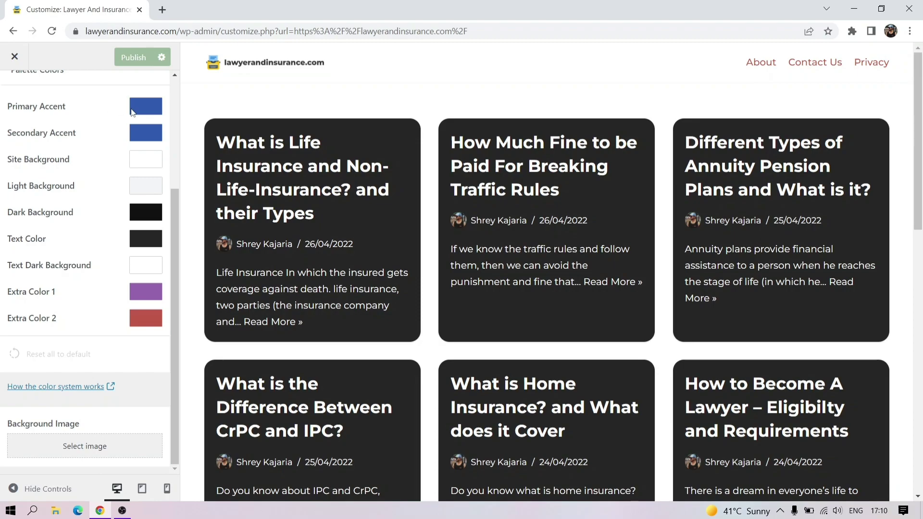
Leave the colors and background settings and open the general typography settings for the body text
{"action": "left_click_drag", "start_coordinate": [174, 194], "coordinate": [174, 171]}
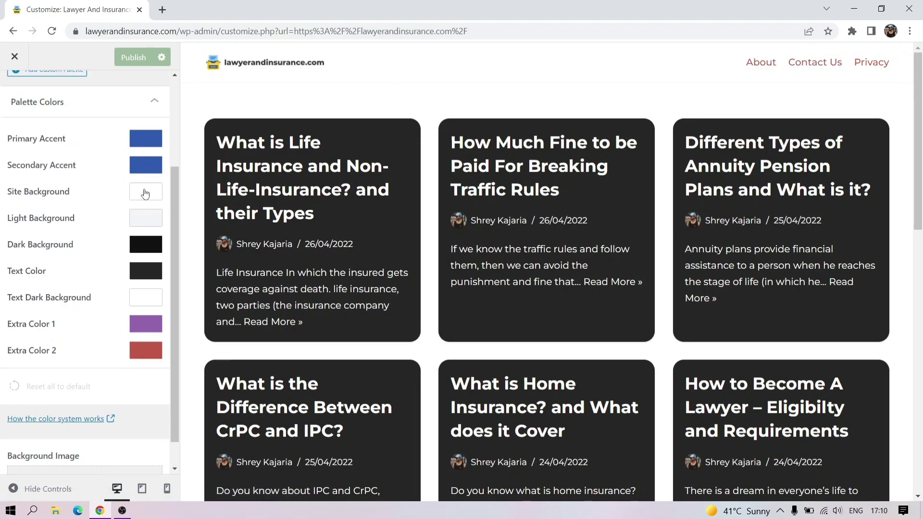
{"action": "left_click_drag", "start_coordinate": [175, 212], "coordinate": [175, 125]}
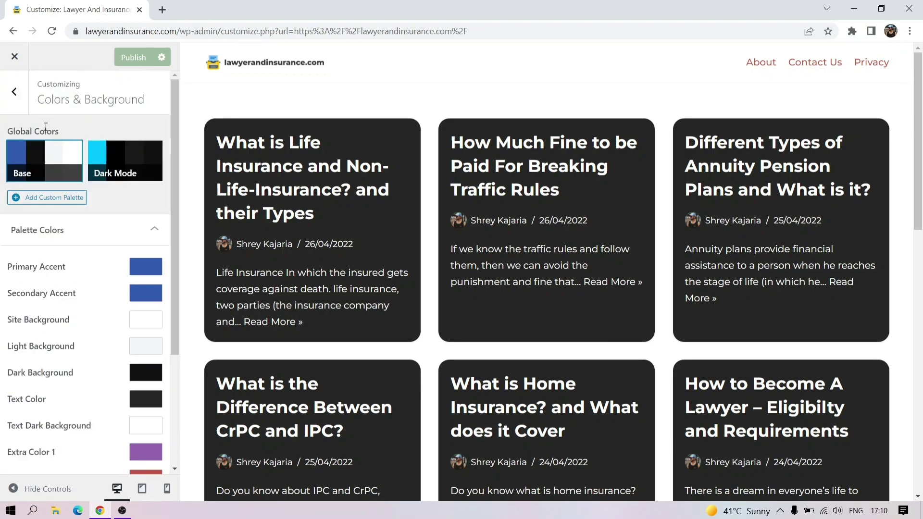
{"action": "left_click", "coordinate": [14, 91]}
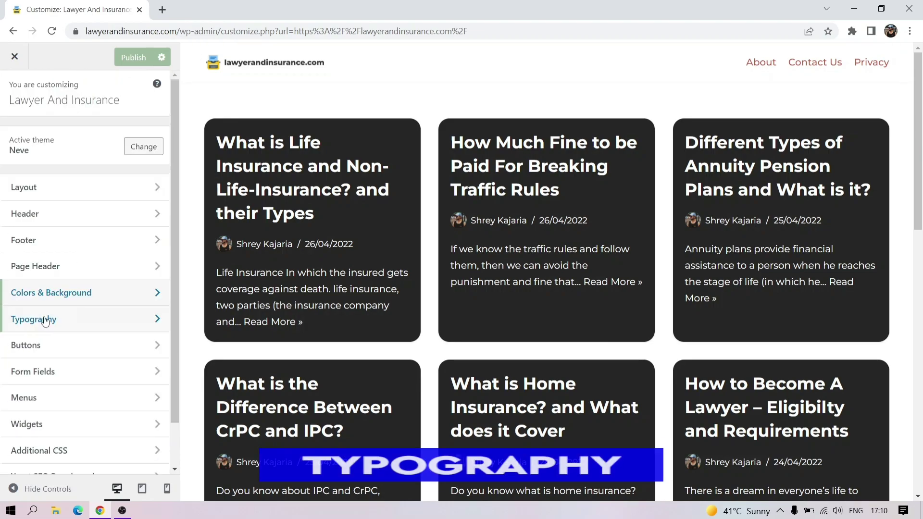
{"action": "left_click", "coordinate": [62, 321]}
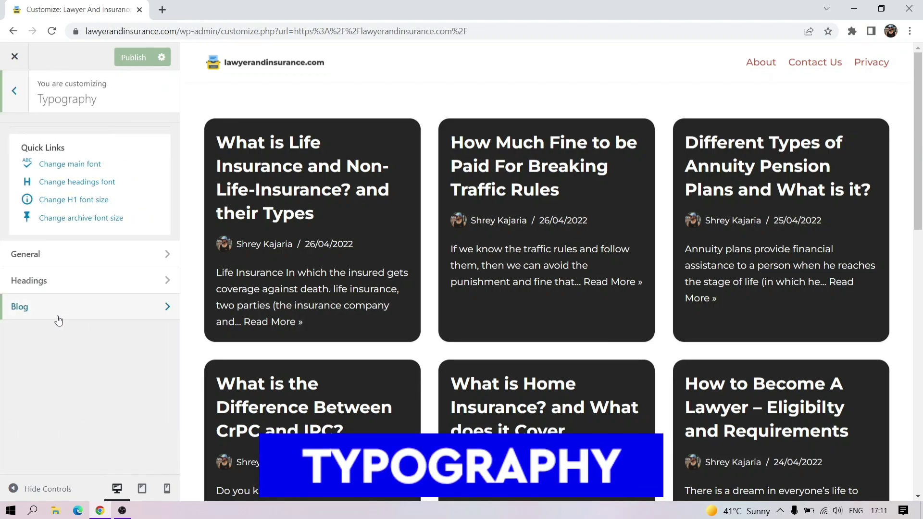
{"action": "left_click", "coordinate": [41, 255]}
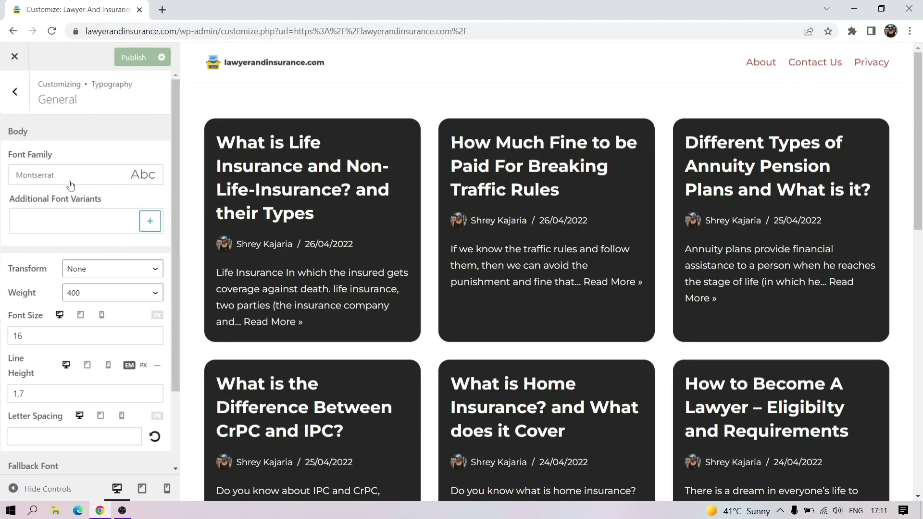
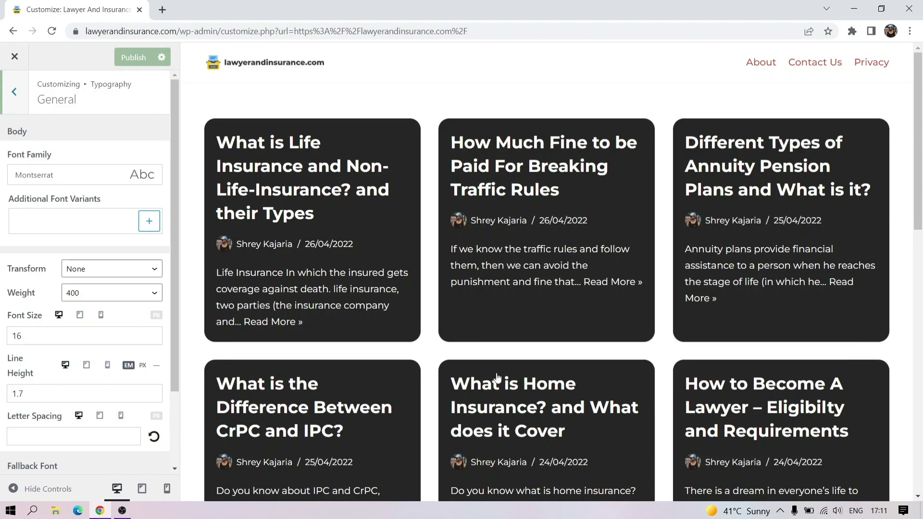
{"action": "left_click", "coordinate": [14, 105]}
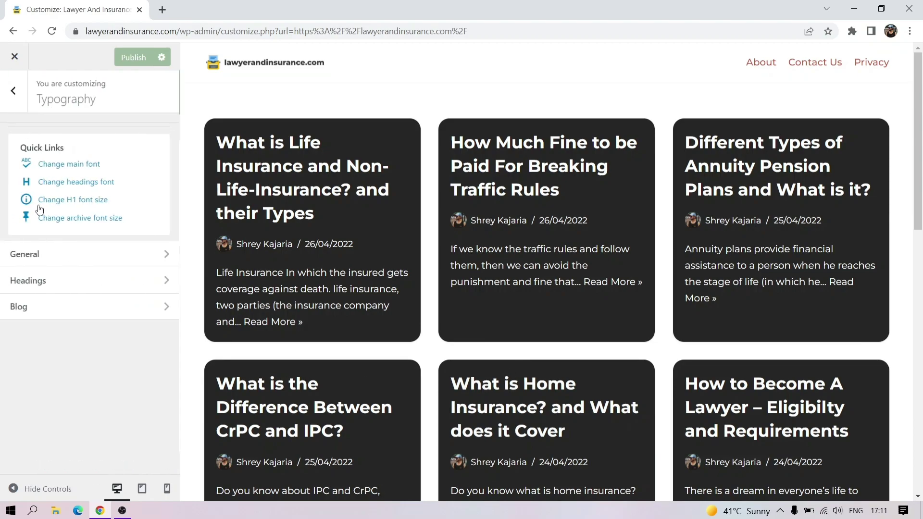
{"action": "left_click", "coordinate": [27, 262]}
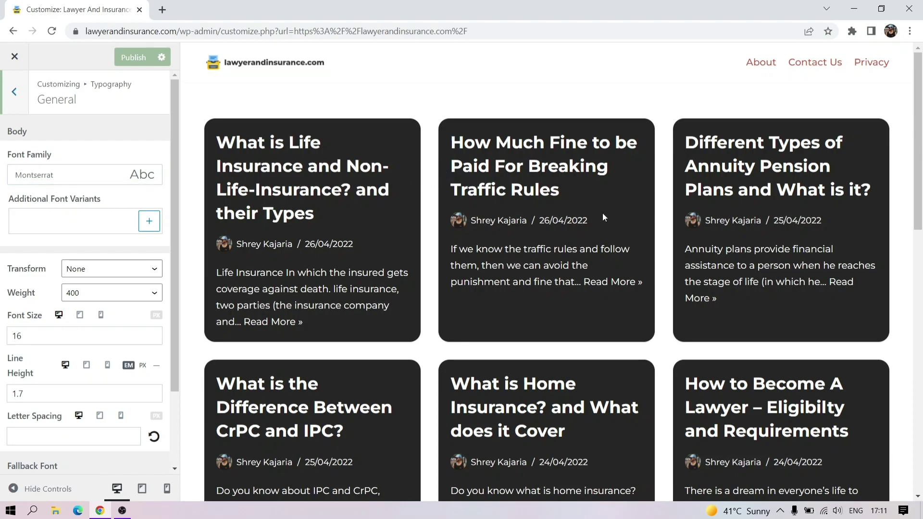
Look through the font families available for the body text and close the list without choosing one
{"action": "left_click_drag", "start_coordinate": [918, 125], "coordinate": [919, 186]}
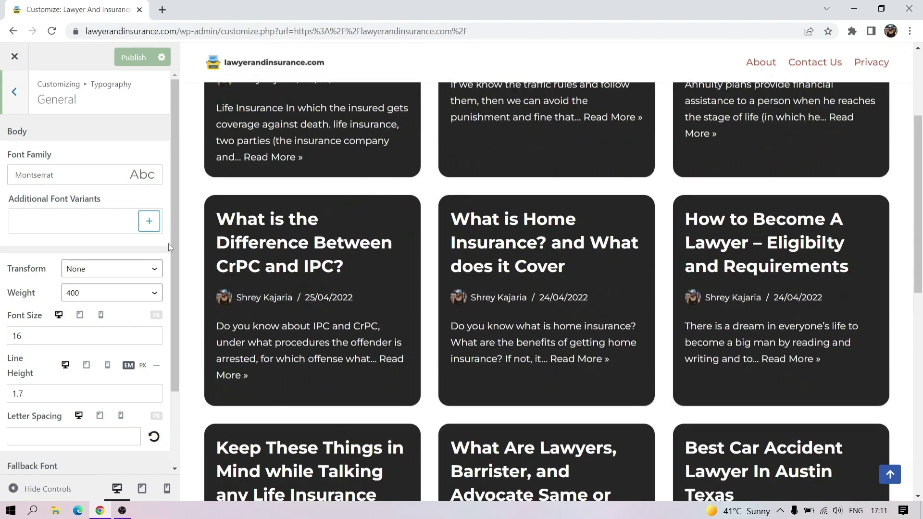
{"action": "left_click", "coordinate": [31, 180]}
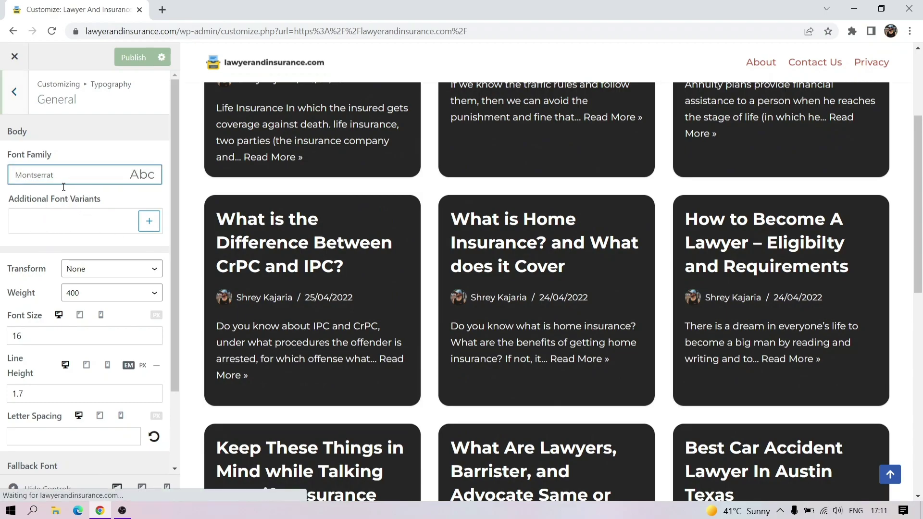
{"action": "left_click", "coordinate": [53, 179]}
{"action": "left_click", "coordinate": [40, 176]}
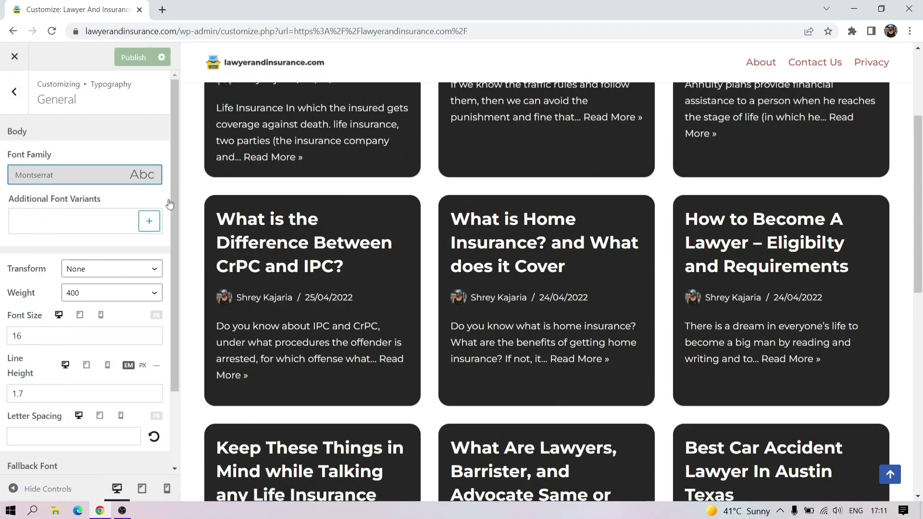
{"action": "left_click_drag", "start_coordinate": [245, 238], "coordinate": [251, 269]}
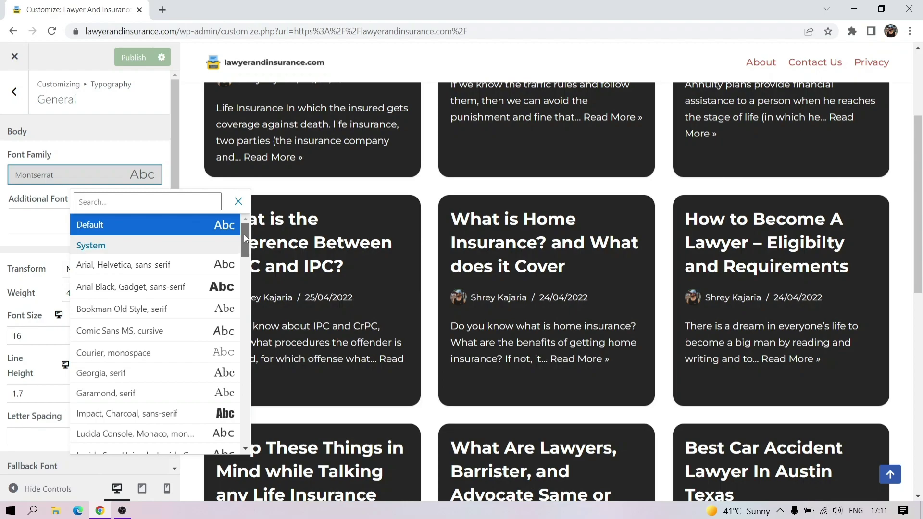
{"action": "left_click", "coordinate": [241, 199]}
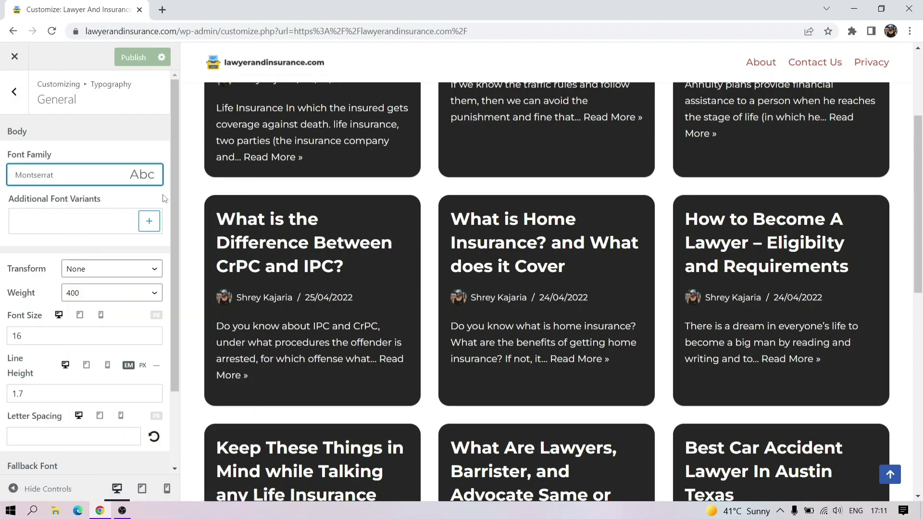
Review the body text's size, line height and letter spacing options and the fallback font family setting
{"action": "left_click_drag", "start_coordinate": [175, 157], "coordinate": [172, 227]}
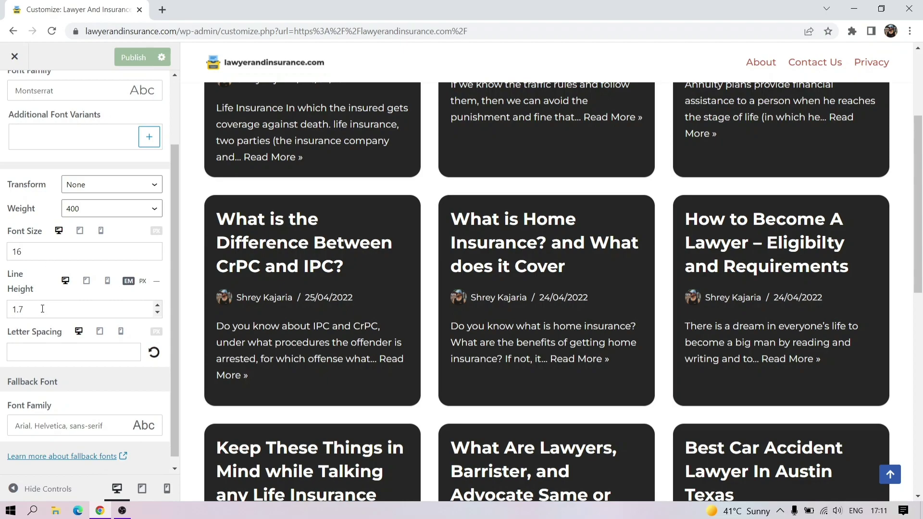
{"action": "scroll", "coordinate": [120, 426], "scroll_direction": "down", "scroll_amount": 1}
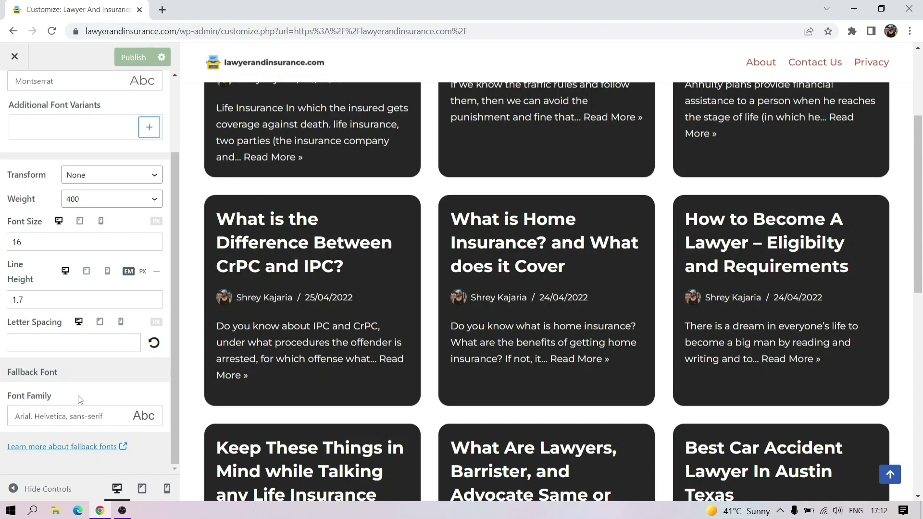
{"action": "left_click", "coordinate": [33, 415]}
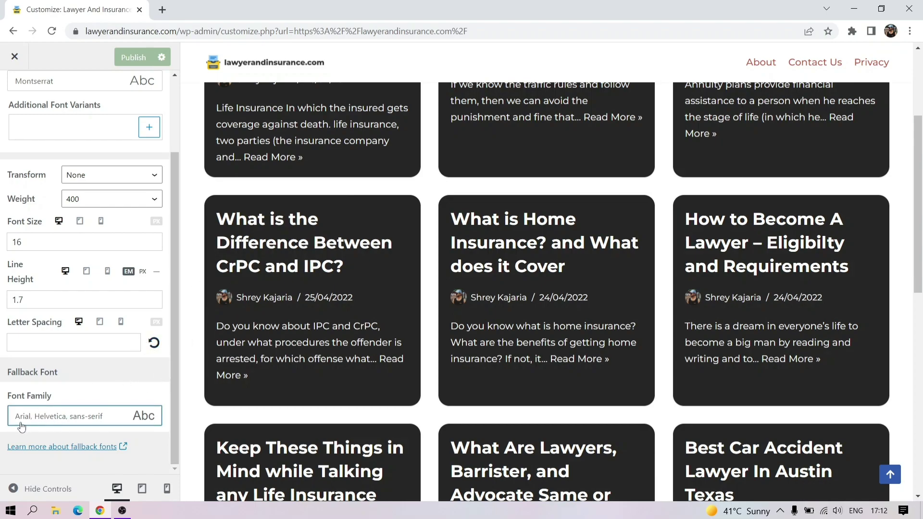
{"action": "left_click_drag", "start_coordinate": [174, 329], "coordinate": [207, 102]}
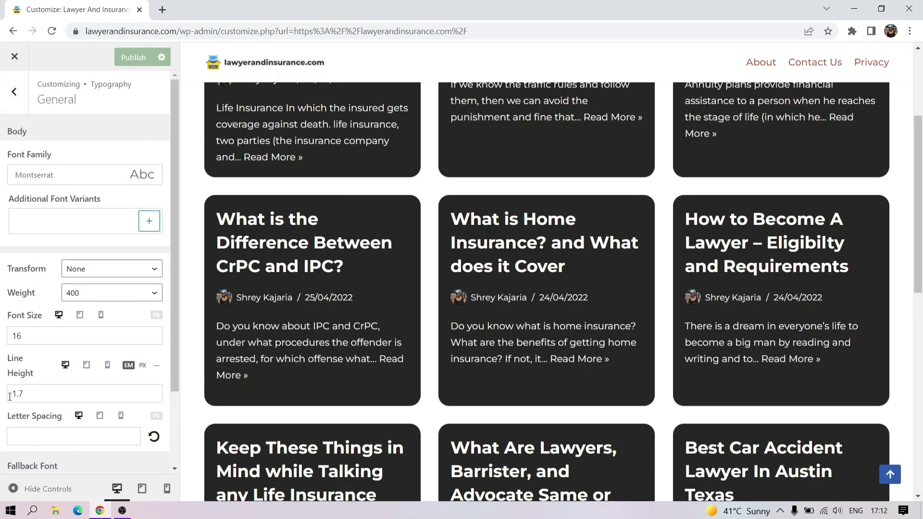
Open the blog typography settings and examine the single post title's options
{"action": "left_click", "coordinate": [14, 91]}
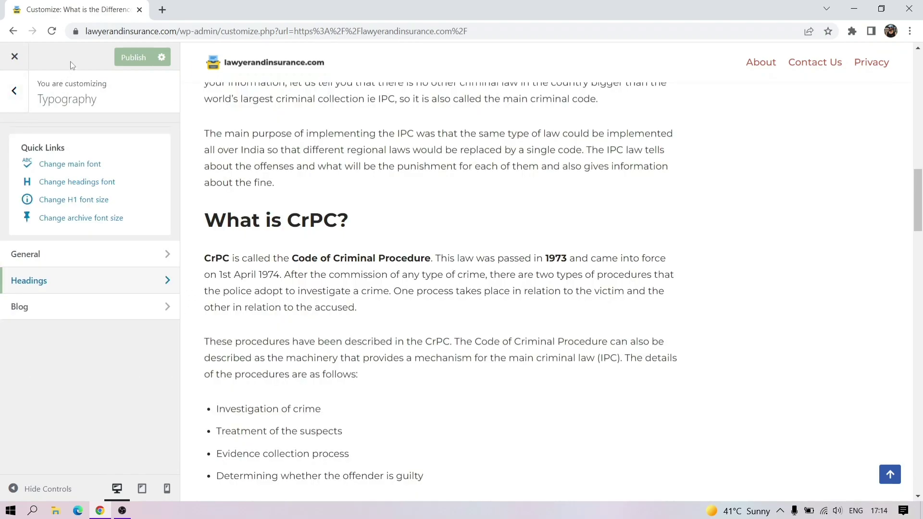
{"action": "left_click", "coordinate": [37, 312]}
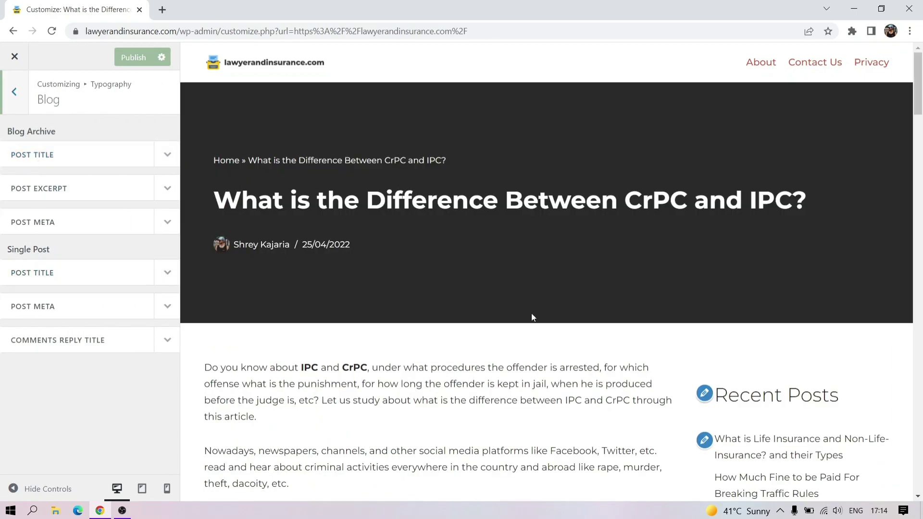
{"action": "left_click", "coordinate": [86, 273]}
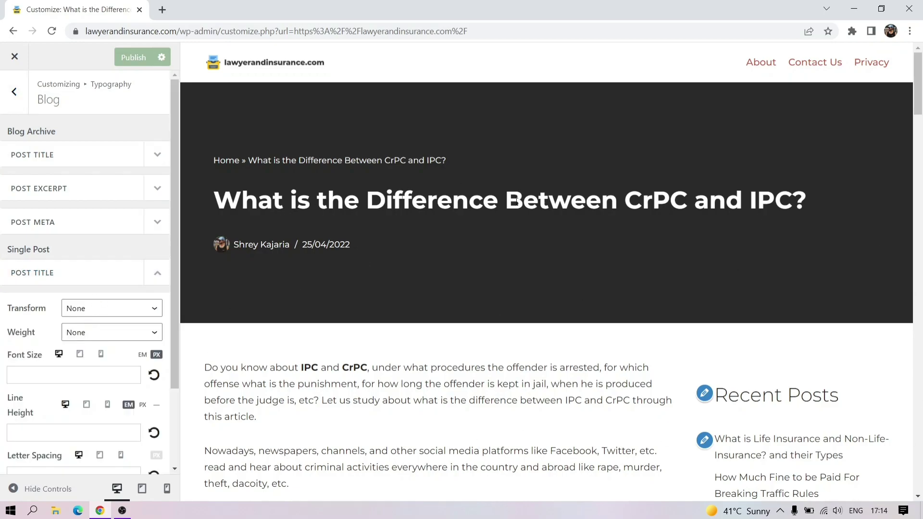
{"action": "left_click", "coordinate": [159, 273]}
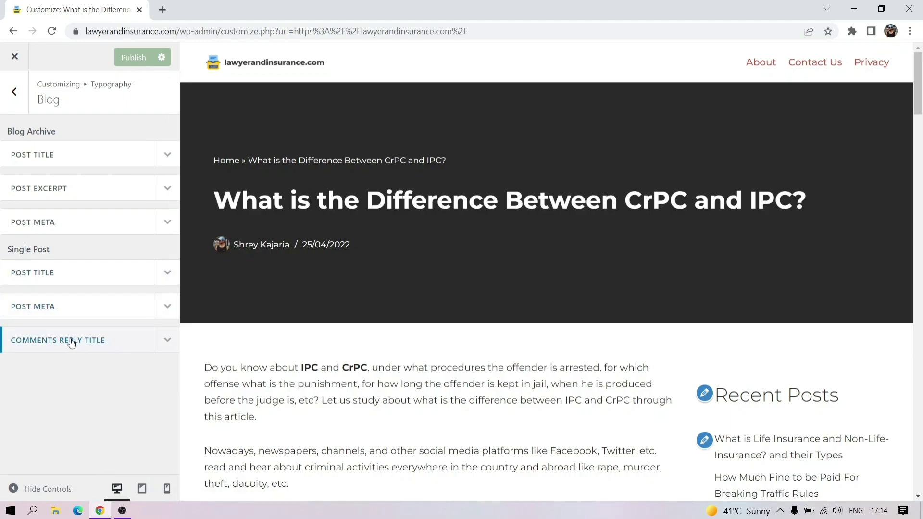
{"action": "mouse_move", "coordinate": [918, 86]}
{"action": "left_mouse_down"}
{"action": "mouse_move", "coordinate": [918, 475]}
{"action": "mouse_move", "coordinate": [920, 67]}
{"action": "left_mouse_up"}
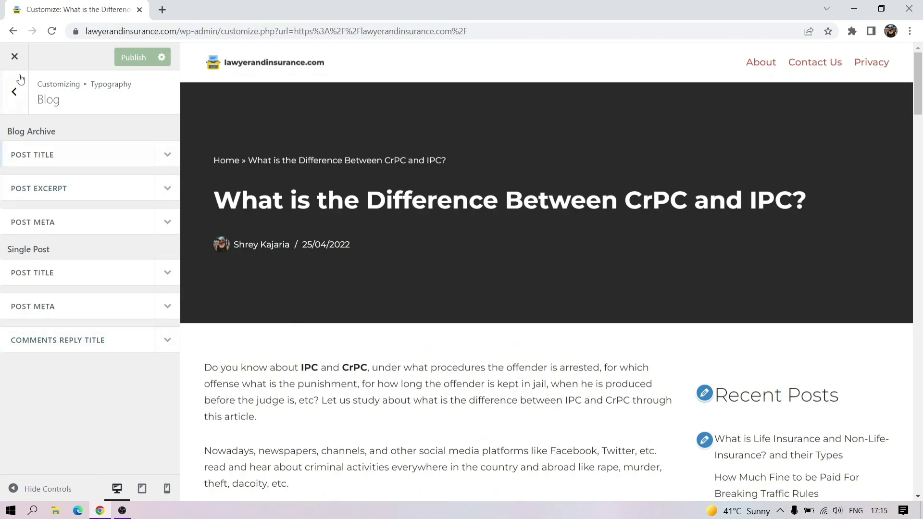
Leave the typography settings and open the theme's button settings to view the general padding and text options
{"action": "left_click", "coordinate": [14, 92]}
{"action": "left_click", "coordinate": [15, 93]}
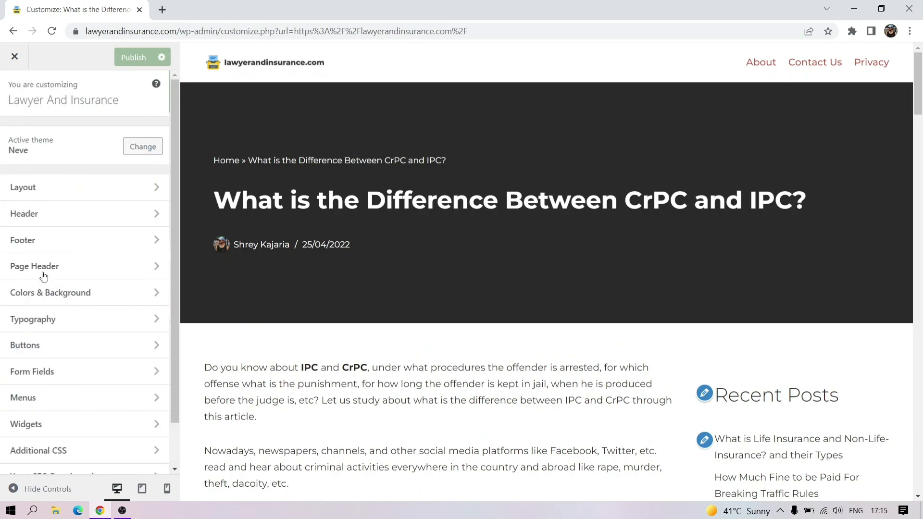
{"action": "left_click", "coordinate": [41, 348]}
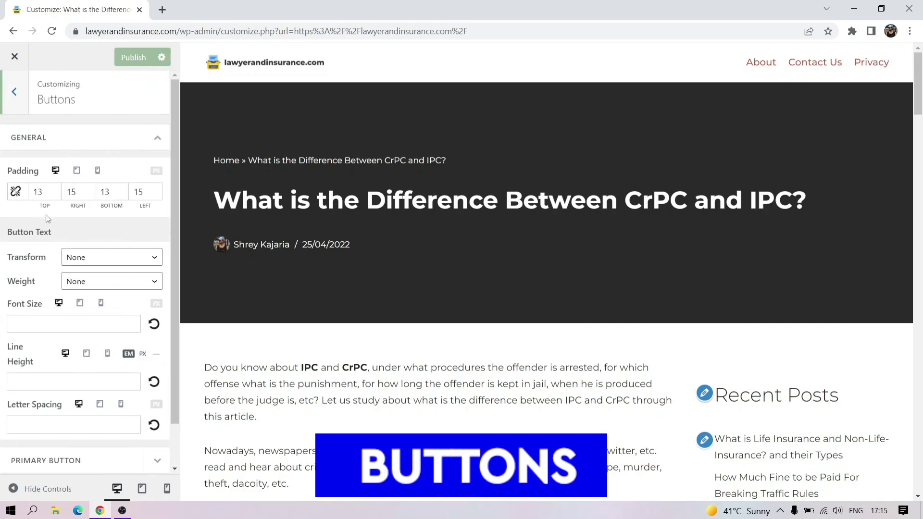
{"action": "mouse_move", "coordinate": [918, 72]}
{"action": "left_mouse_down"}
{"action": "mouse_move", "coordinate": [921, 261]}
{"action": "mouse_move", "coordinate": [921, 67]}
{"action": "left_mouse_up"}
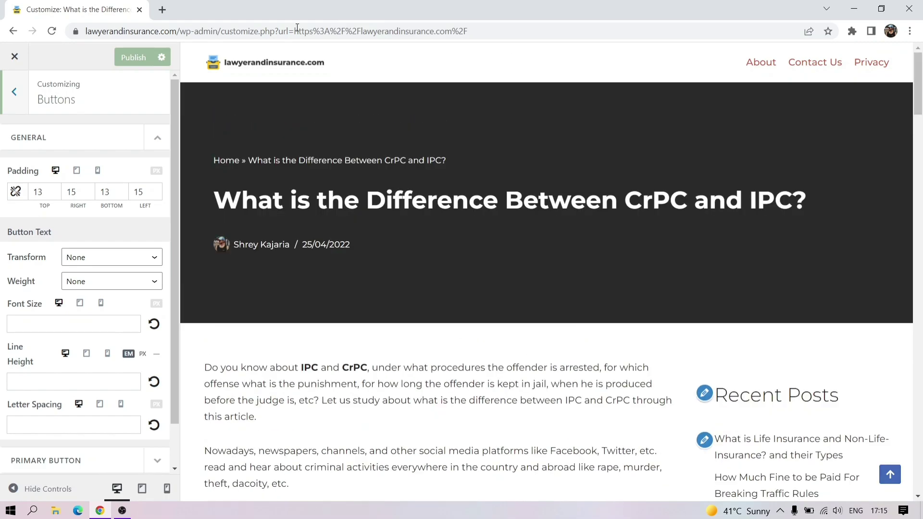
Load the homepage in the preview and review the primary button's appearance settings
{"action": "left_click", "coordinate": [243, 71]}
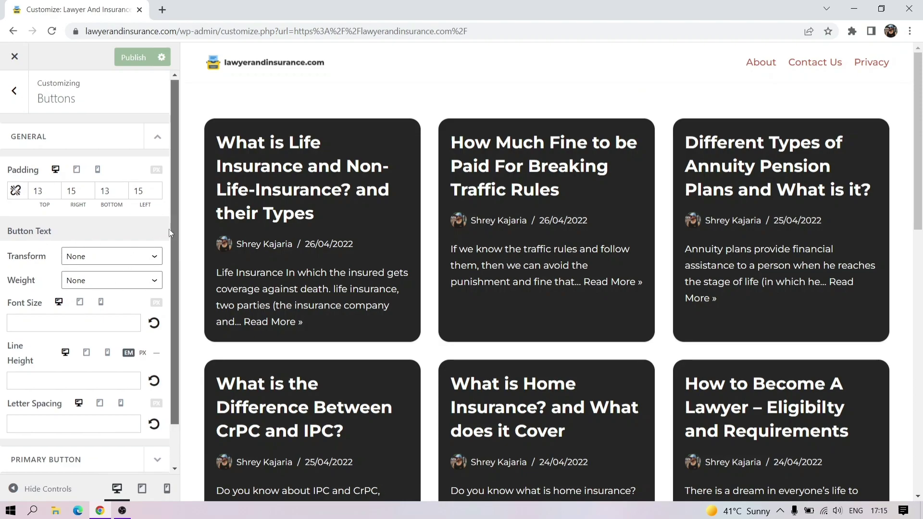
{"action": "scroll", "coordinate": [144, 336], "scroll_direction": "down", "scroll_amount": 1}
{"action": "left_click", "coordinate": [140, 420]}
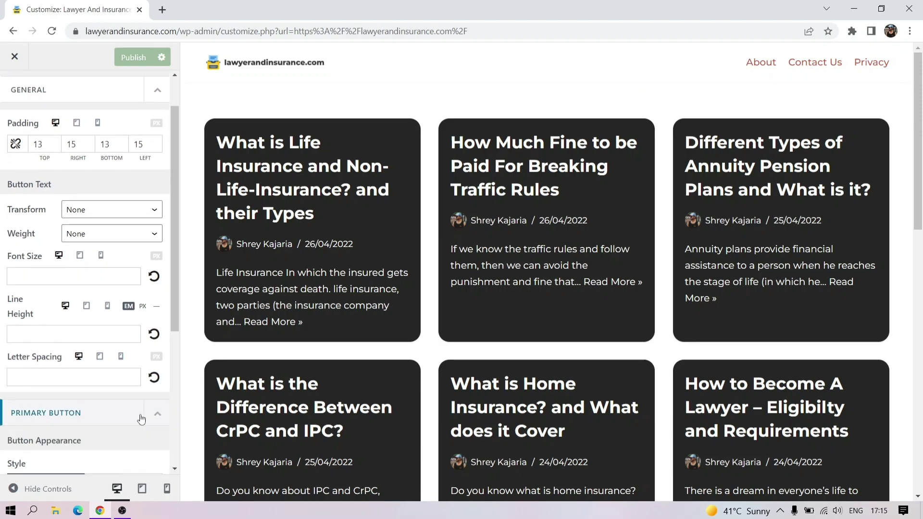
{"action": "scroll", "coordinate": [120, 288], "scroll_direction": "down", "scroll_amount": 4}
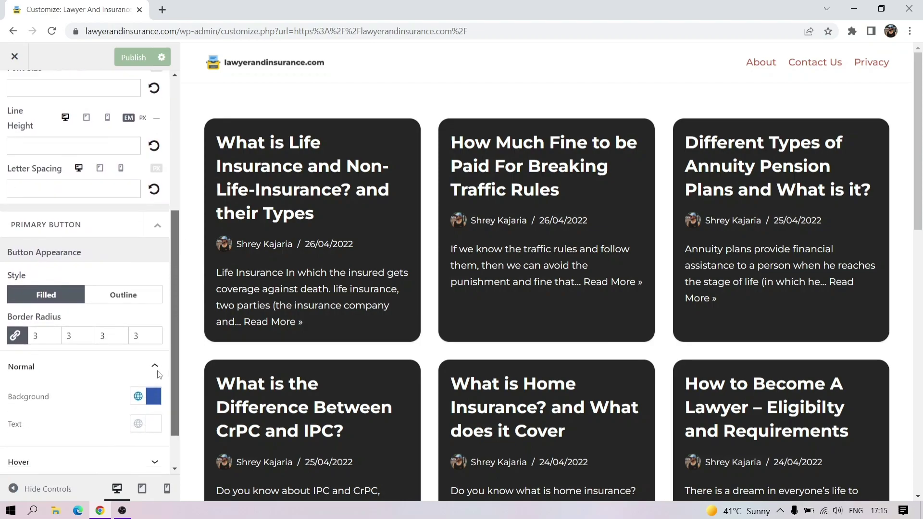
{"action": "left_click", "coordinate": [152, 378]}
{"action": "left_click", "coordinate": [34, 392]}
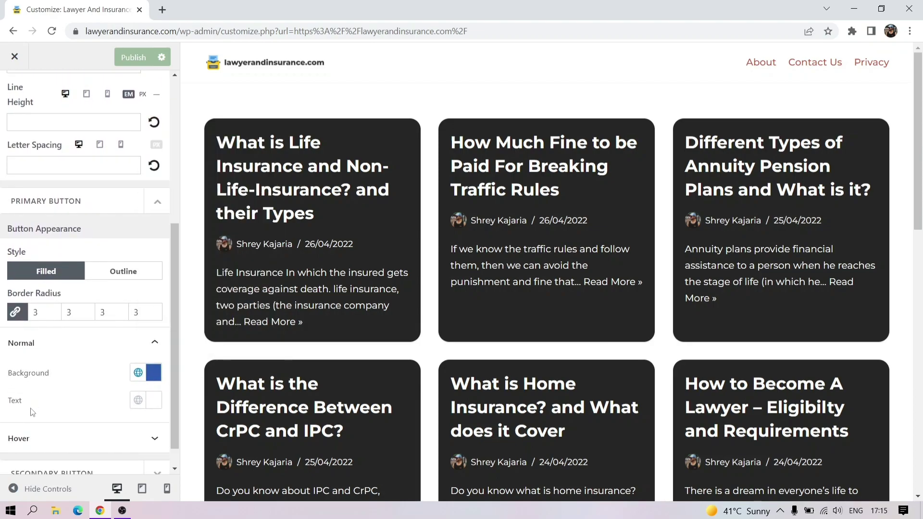
{"action": "scroll", "coordinate": [172, 287], "scroll_direction": "down", "scroll_amount": 1}
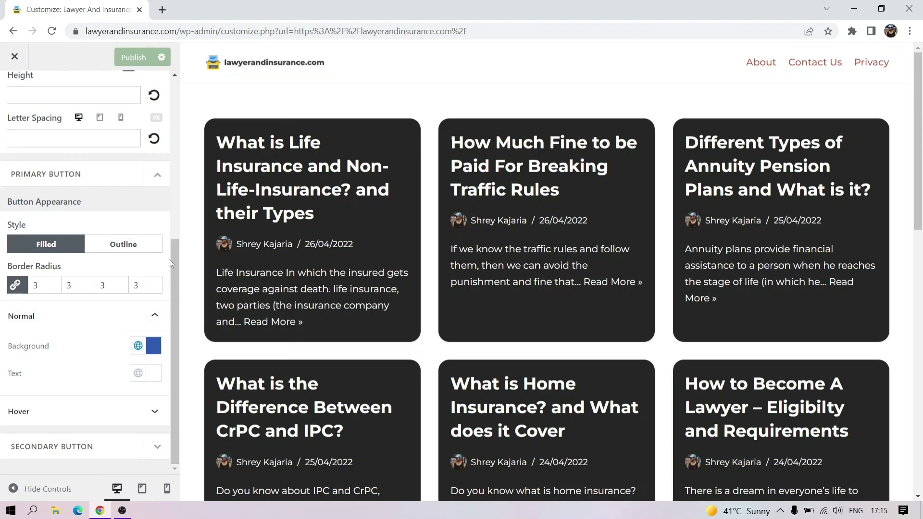
{"action": "scroll", "coordinate": [168, 260], "scroll_direction": "up", "scroll_amount": 8}
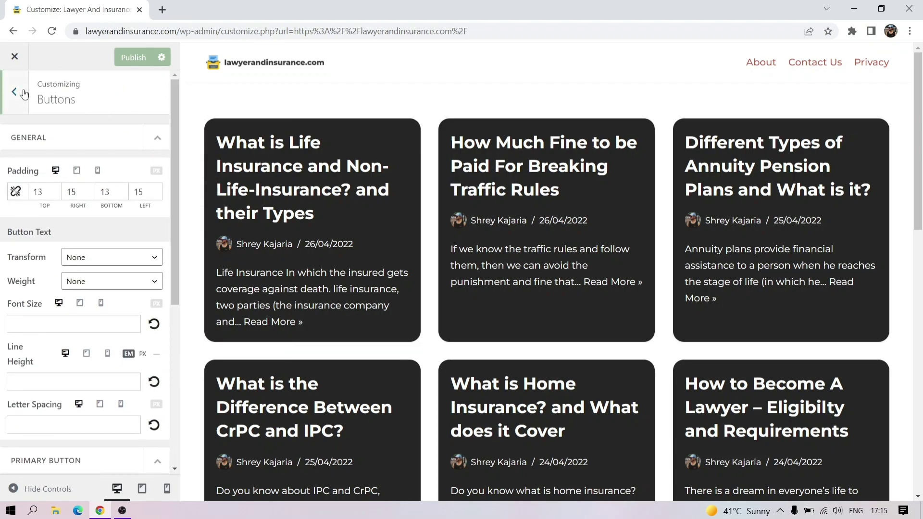
Preview the Contact Us page and set the form fields' border color to the global color Extra Color 2
{"action": "left_click", "coordinate": [24, 94]}
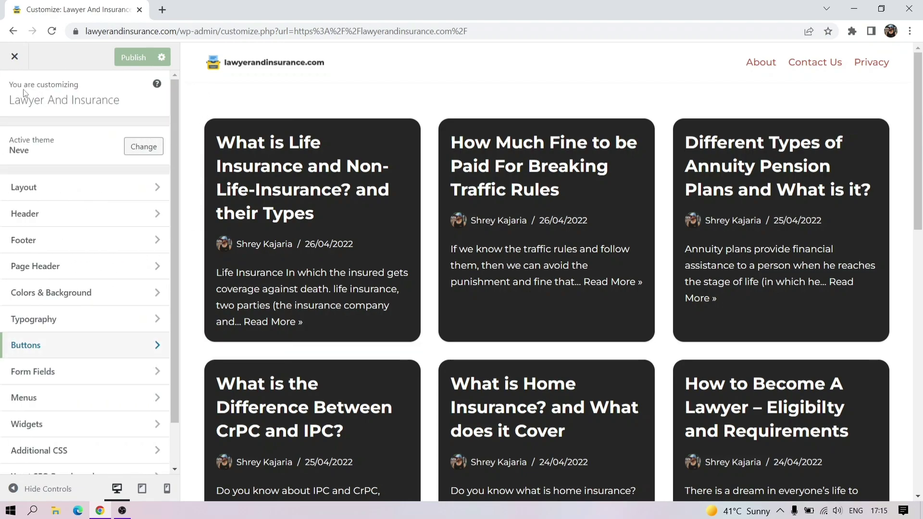
{"action": "left_click", "coordinate": [55, 380]}
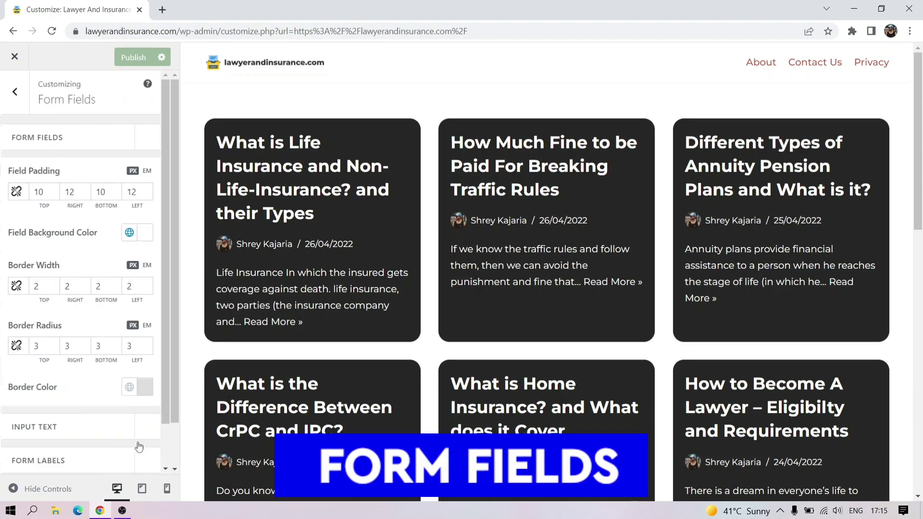
{"action": "left_click", "coordinate": [828, 72]}
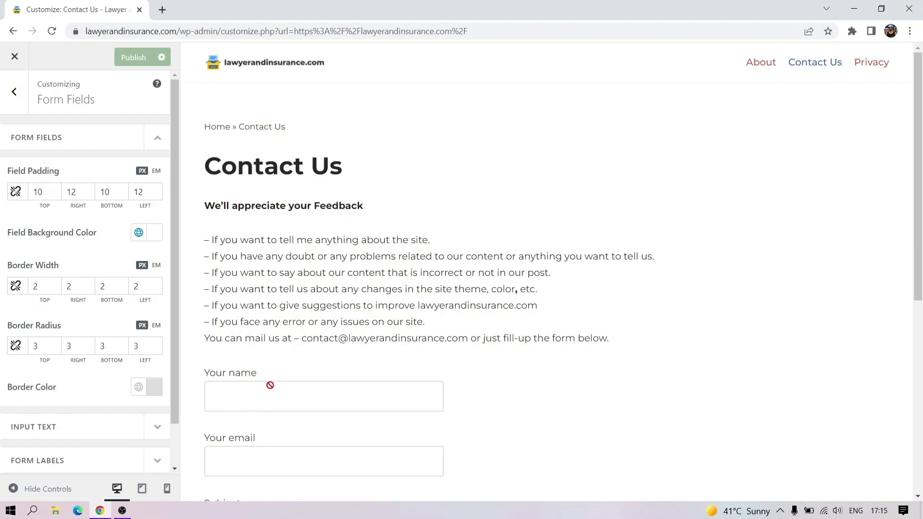
{"action": "scroll", "coordinate": [243, 390], "scroll_direction": "down", "scroll_amount": 3}
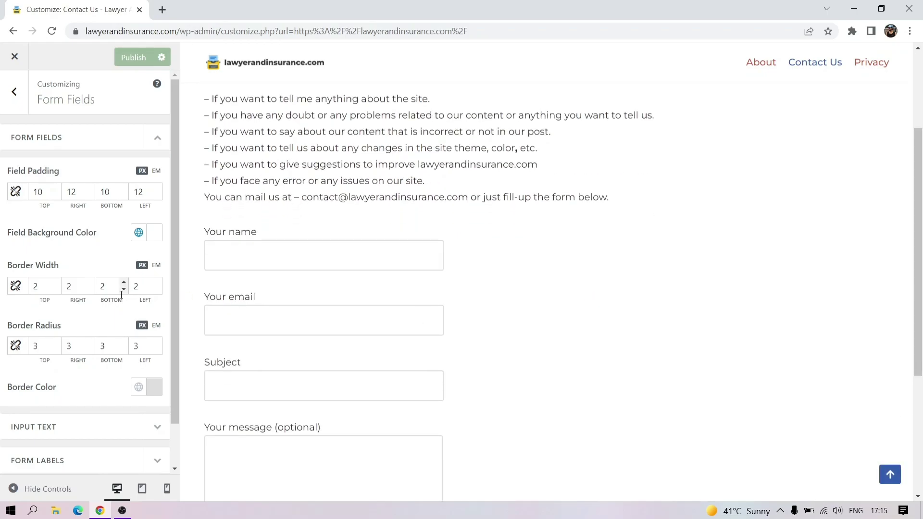
{"action": "scroll", "coordinate": [172, 143], "scroll_direction": "down", "scroll_amount": 1}
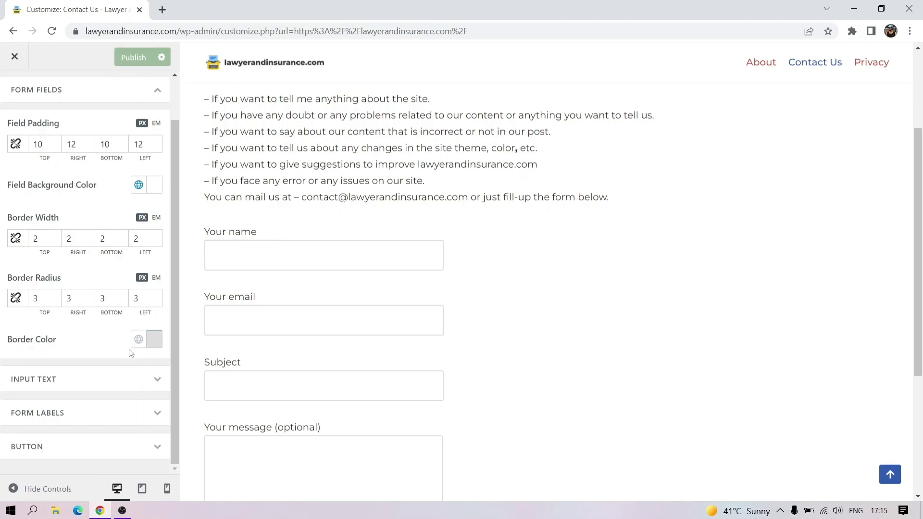
{"action": "left_click", "coordinate": [138, 339]}
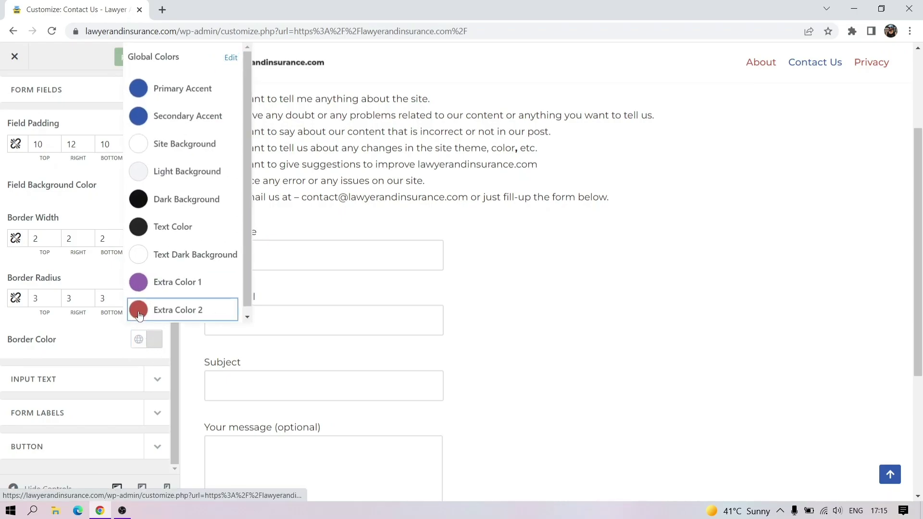
{"action": "left_click", "coordinate": [138, 310]}
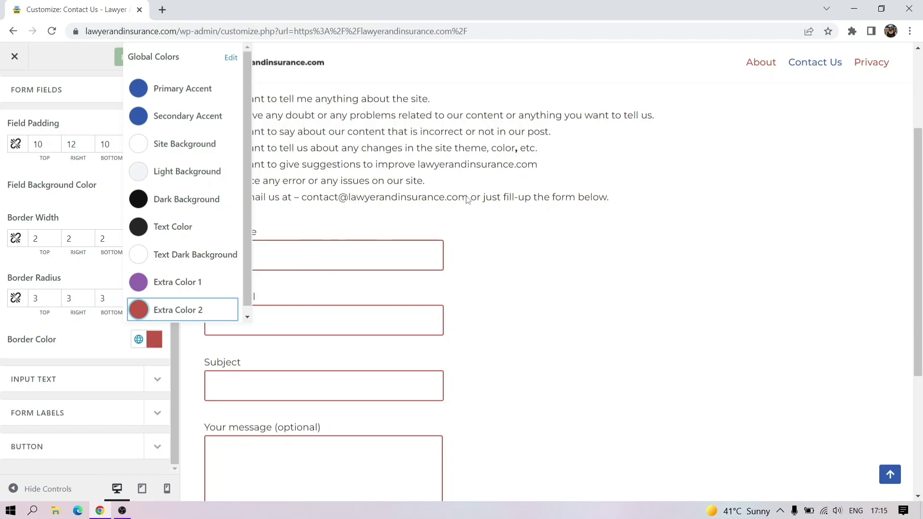
{"action": "left_click", "coordinate": [63, 341]}
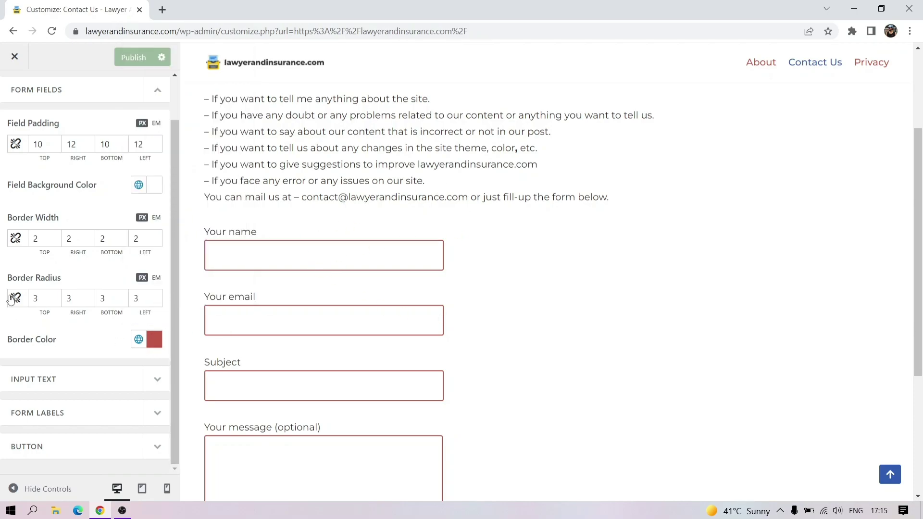
Set the form fields' input text color to the global color Extra Color 2
{"action": "left_click", "coordinate": [56, 384]}
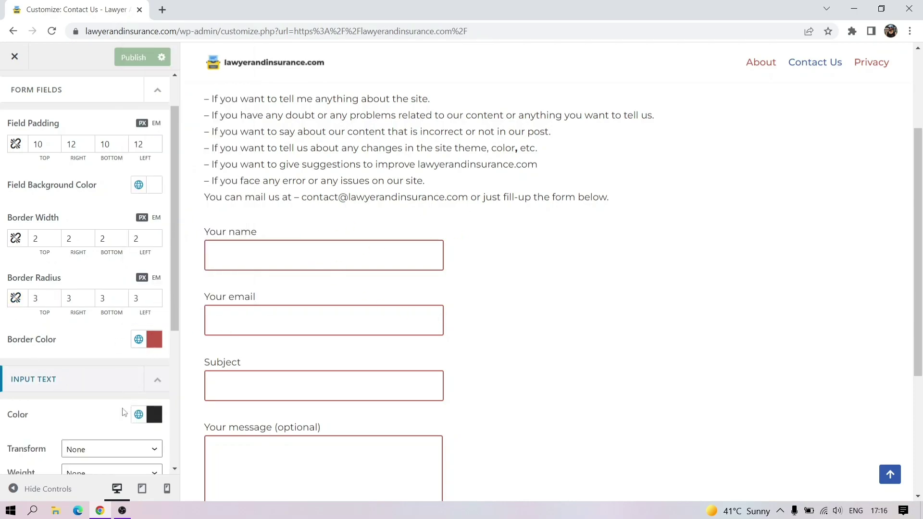
{"action": "scroll", "coordinate": [159, 356], "scroll_direction": "down", "scroll_amount": 1}
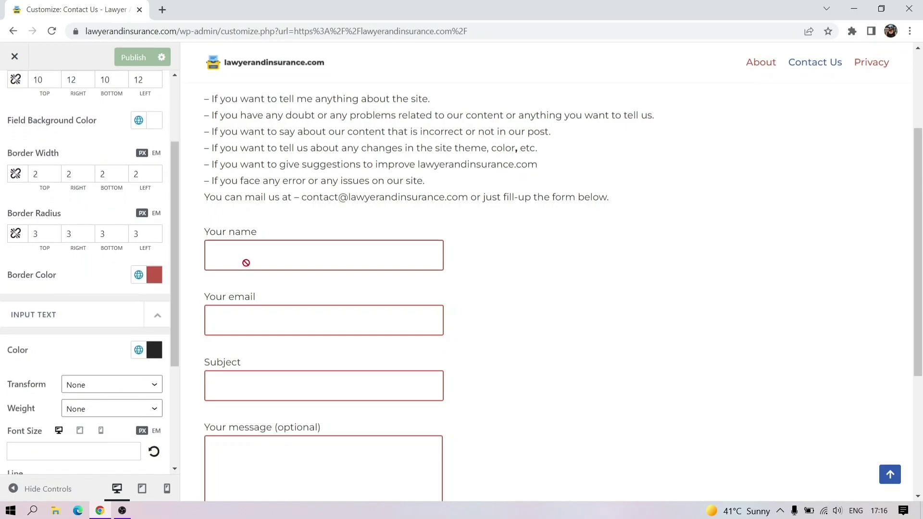
{"action": "left_click", "coordinate": [138, 350]}
{"action": "left_click", "coordinate": [151, 315]}
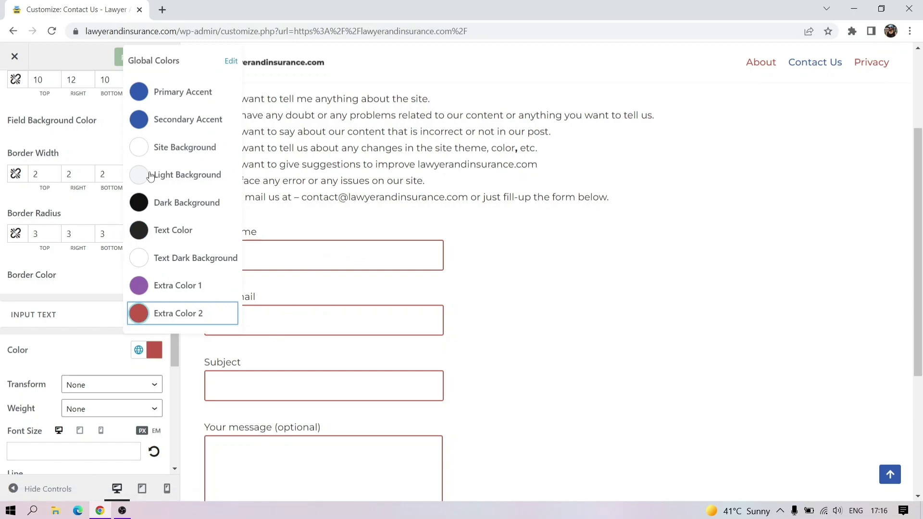
{"action": "left_click", "coordinate": [60, 323]}
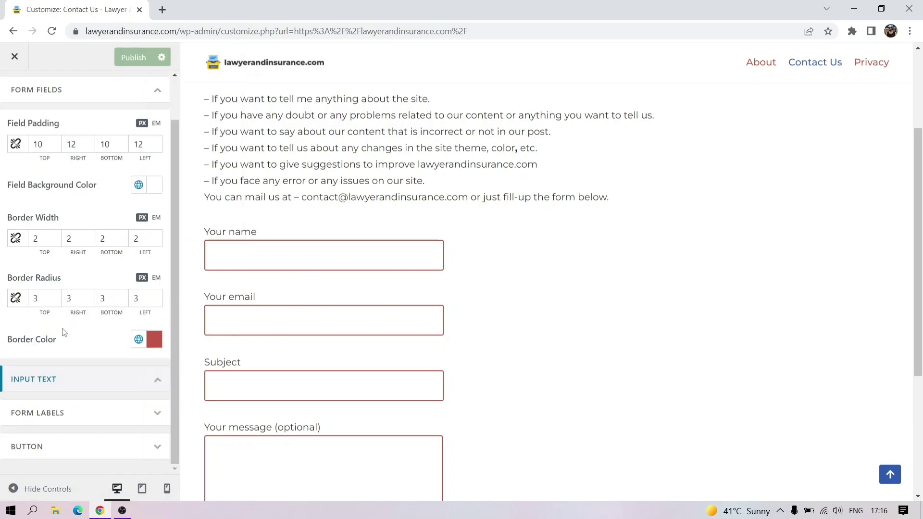
Review the form's button style and try to set the primary button's normal background to Extra Color 2
{"action": "left_click", "coordinate": [144, 450]}
{"action": "scroll", "coordinate": [921, 254], "scroll_direction": "down", "scroll_amount": 1}
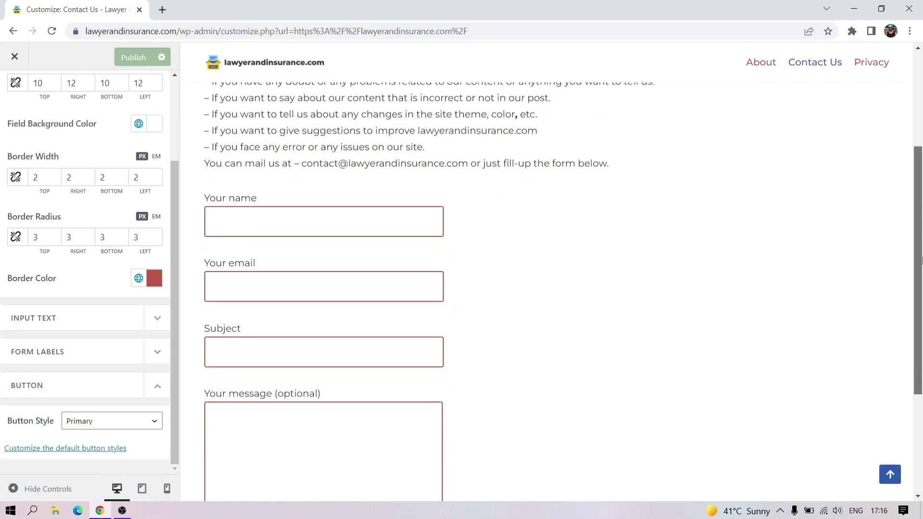
{"action": "scroll", "coordinate": [921, 253], "scroll_direction": "down", "scroll_amount": 4}
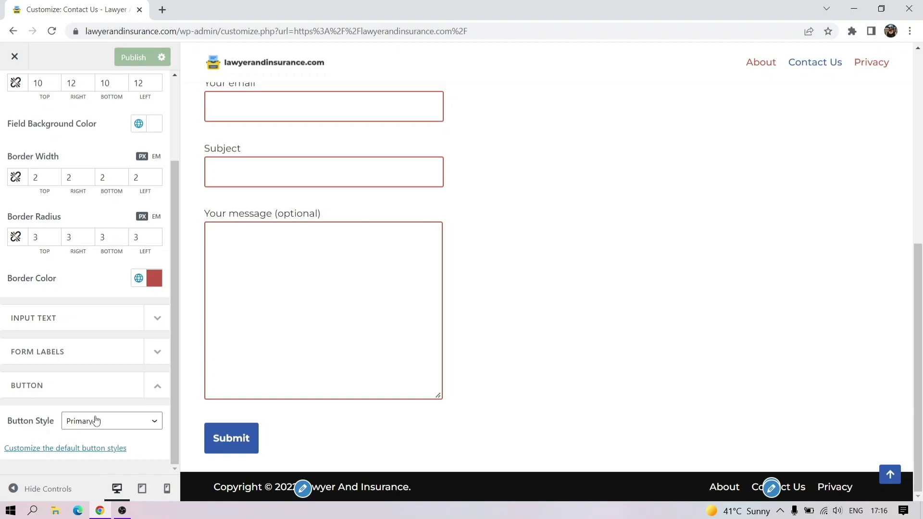
{"action": "left_click_drag", "start_coordinate": [176, 169], "coordinate": [186, 81]}
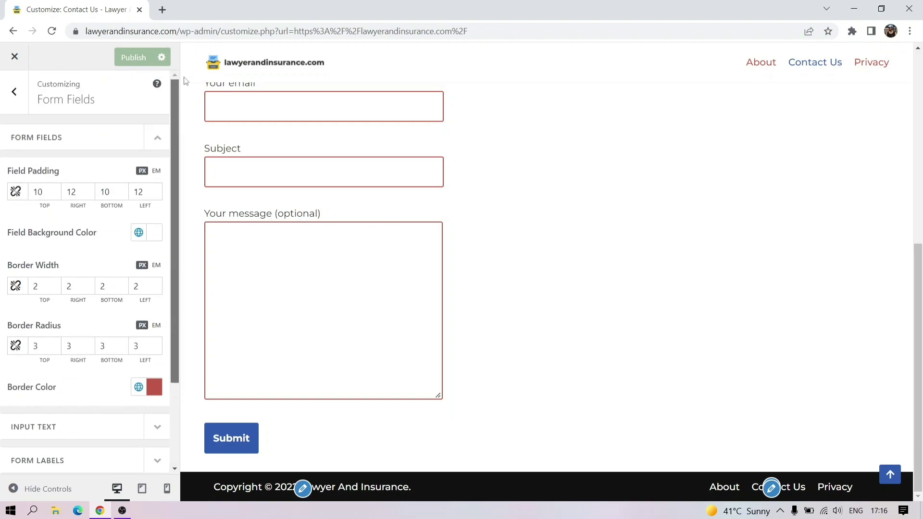
{"action": "left_click", "coordinate": [14, 91]}
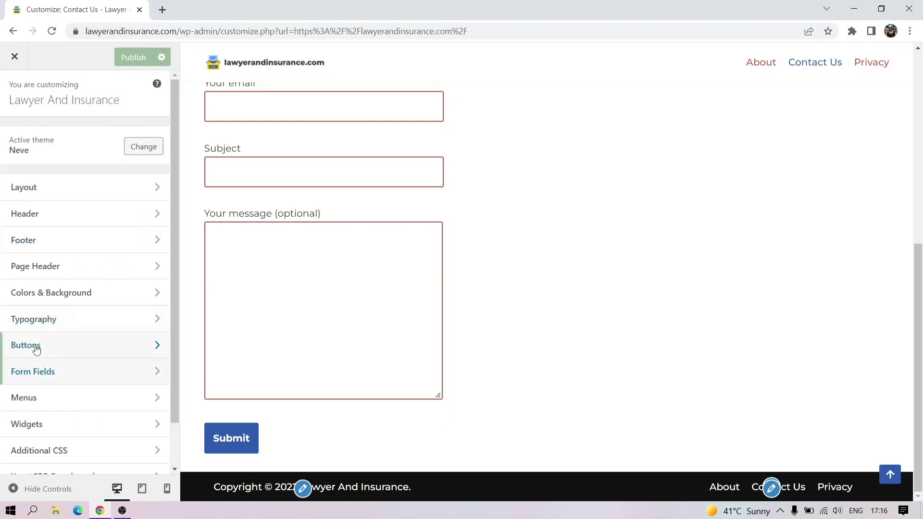
{"action": "left_click", "coordinate": [36, 350]}
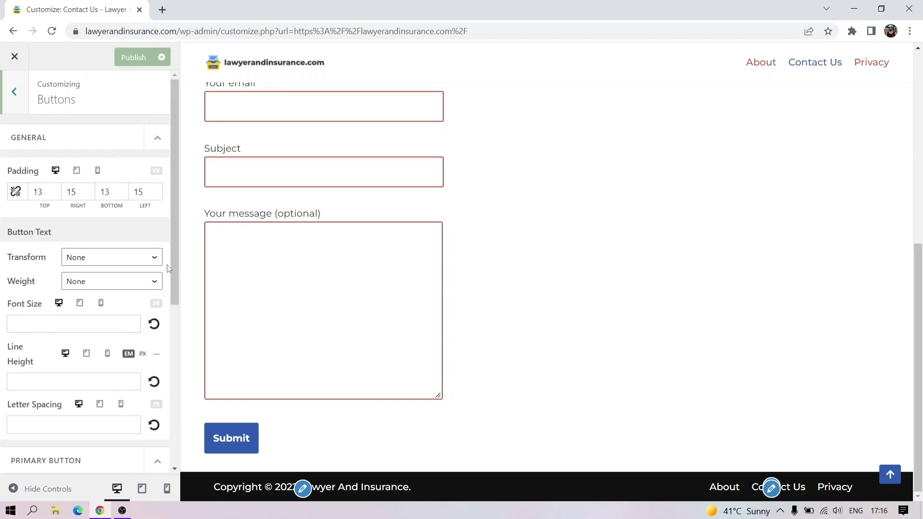
{"action": "left_click_drag", "start_coordinate": [175, 248], "coordinate": [181, 181]}
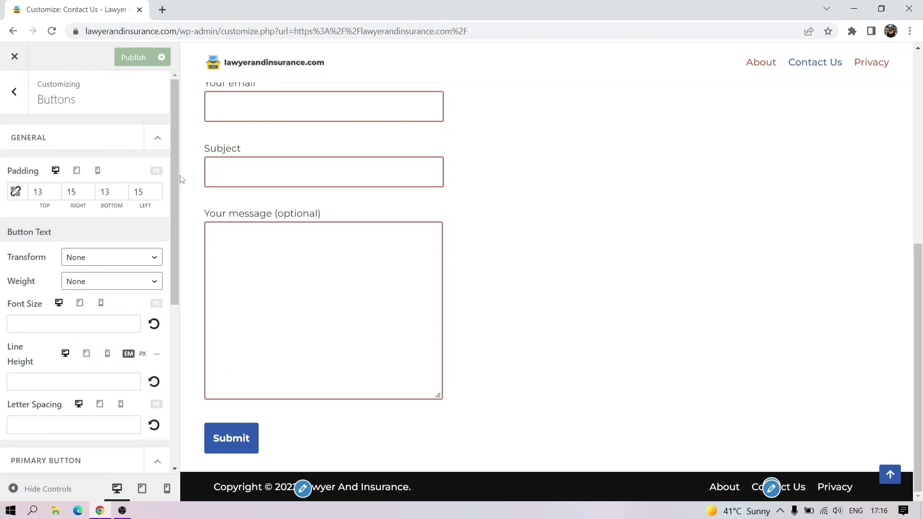
{"action": "left_click", "coordinate": [158, 140]}
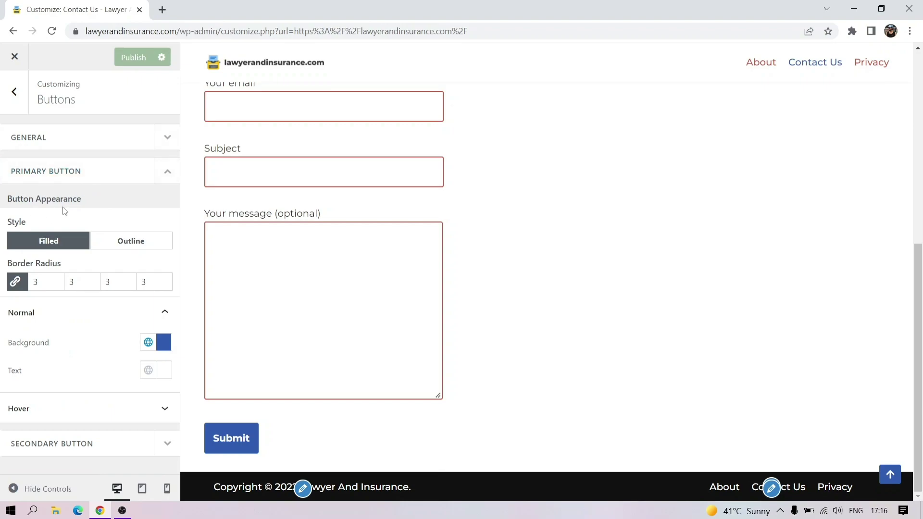
{"action": "left_click", "coordinate": [149, 343]}
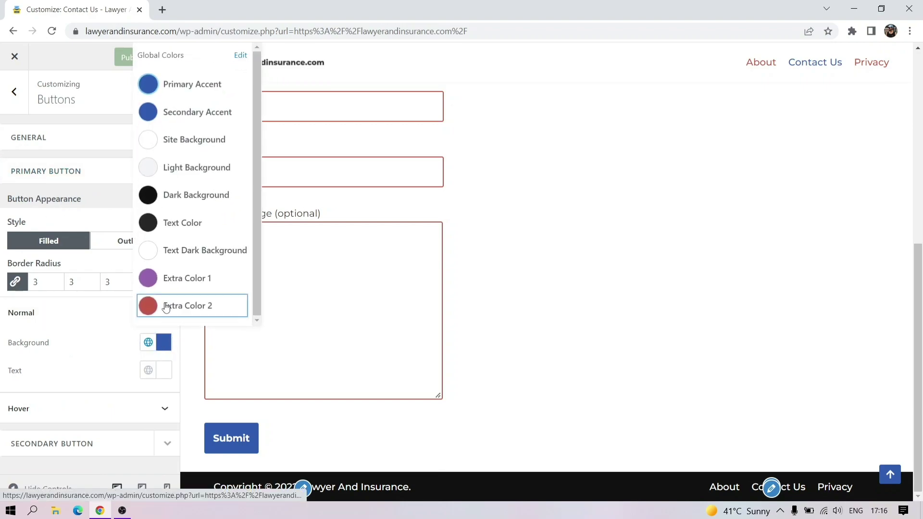
{"action": "left_click", "coordinate": [166, 307]}
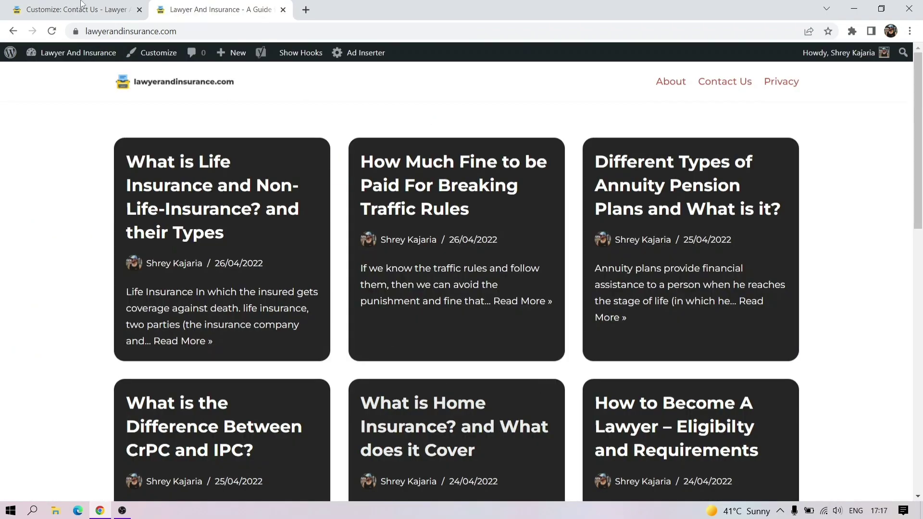
Examine the contact form's styling on the live Contact Us page against the customizer preview
{"action": "left_click", "coordinate": [106, 10]}
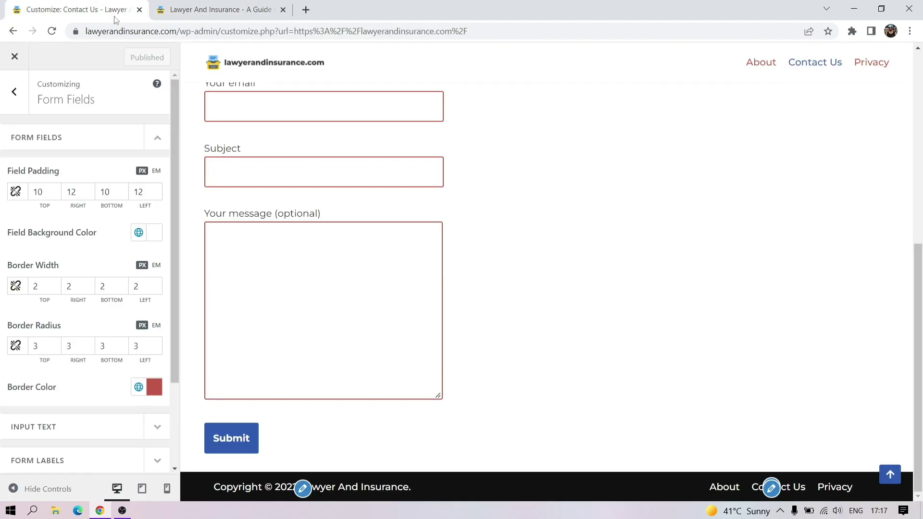
{"action": "scroll", "coordinate": [240, 288], "scroll_direction": "up", "scroll_amount": 1}
{"action": "scroll", "coordinate": [247, 276], "scroll_direction": "down", "scroll_amount": 1}
{"action": "left_click", "coordinate": [208, 11]}
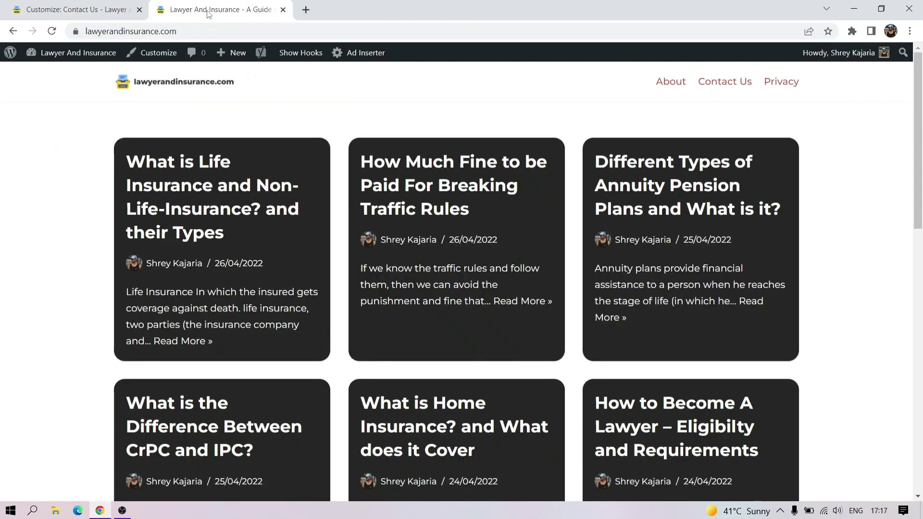
{"action": "left_click", "coordinate": [736, 82]}
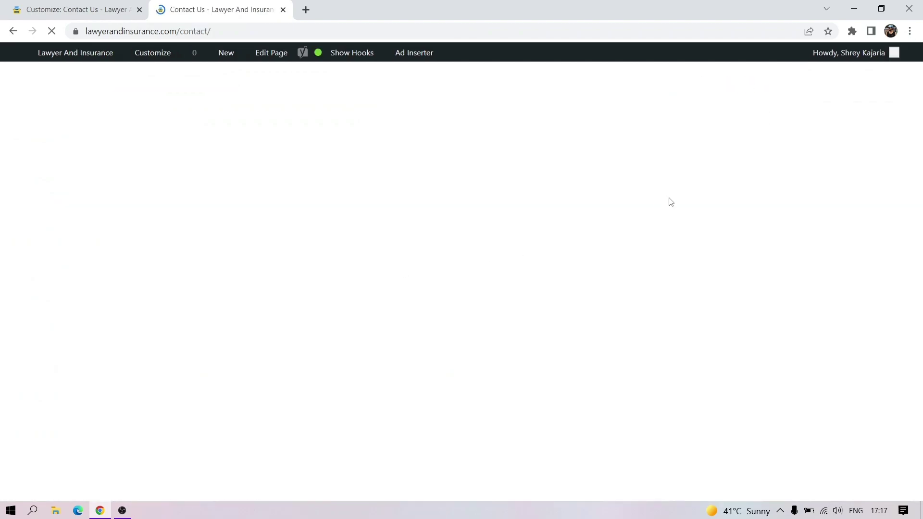
{"action": "scroll", "coordinate": [921, 306], "scroll_direction": "down", "scroll_amount": 5}
{"action": "scroll", "coordinate": [921, 306], "scroll_direction": "down", "scroll_amount": 3}
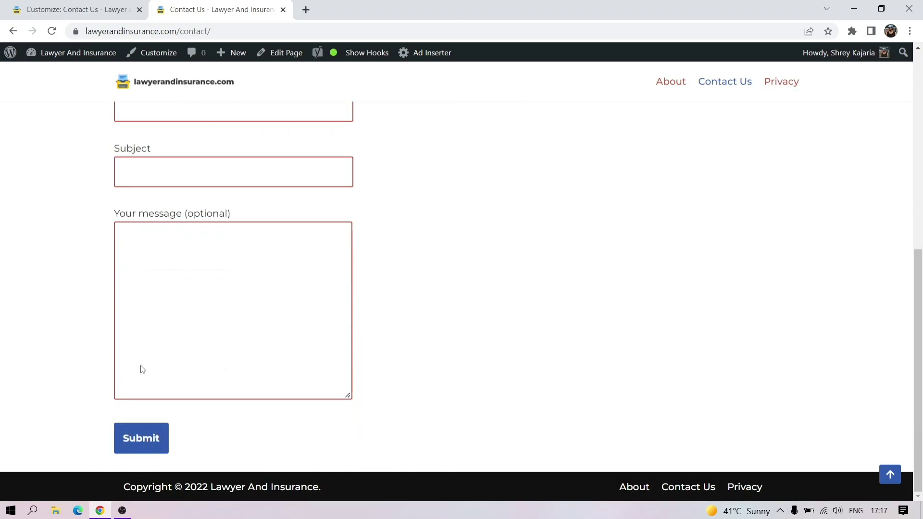
Return to the customizer and open the site's Menus settings
{"action": "left_click", "coordinate": [91, 9]}
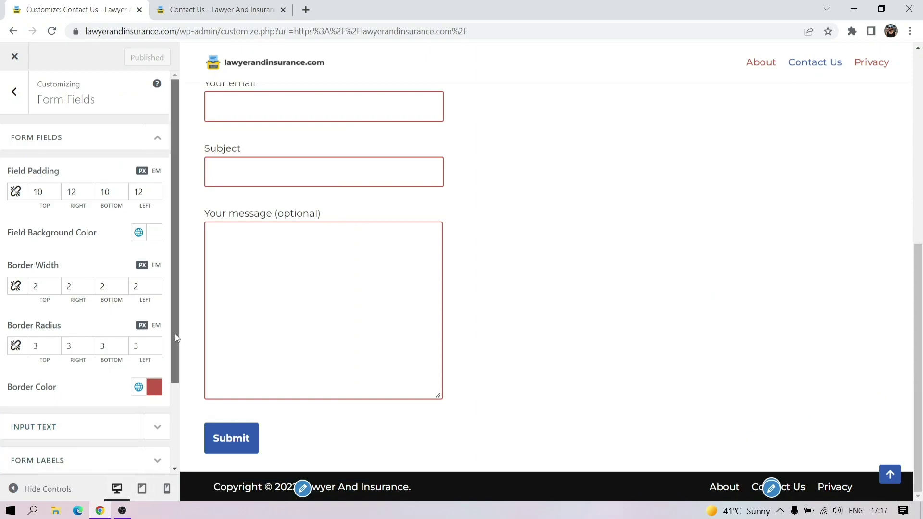
{"action": "left_click", "coordinate": [14, 91]}
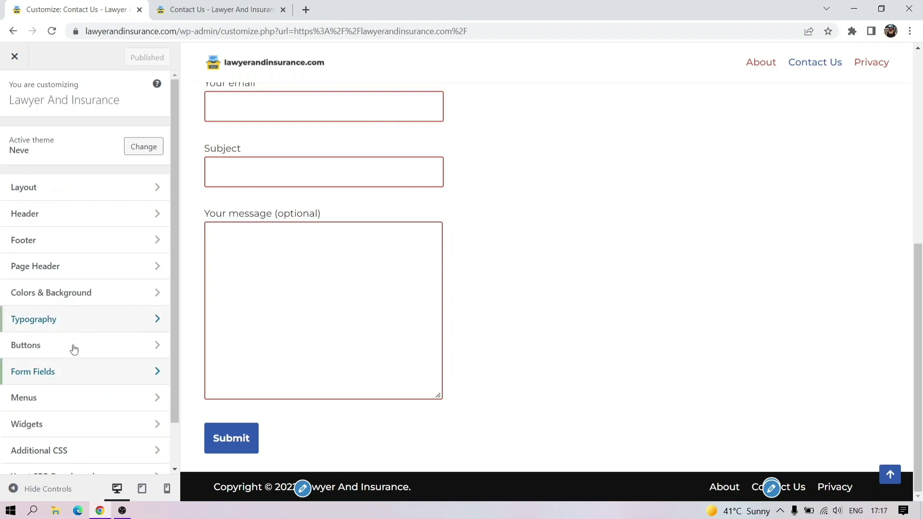
{"action": "scroll", "coordinate": [136, 402], "scroll_direction": "down", "scroll_amount": 1}
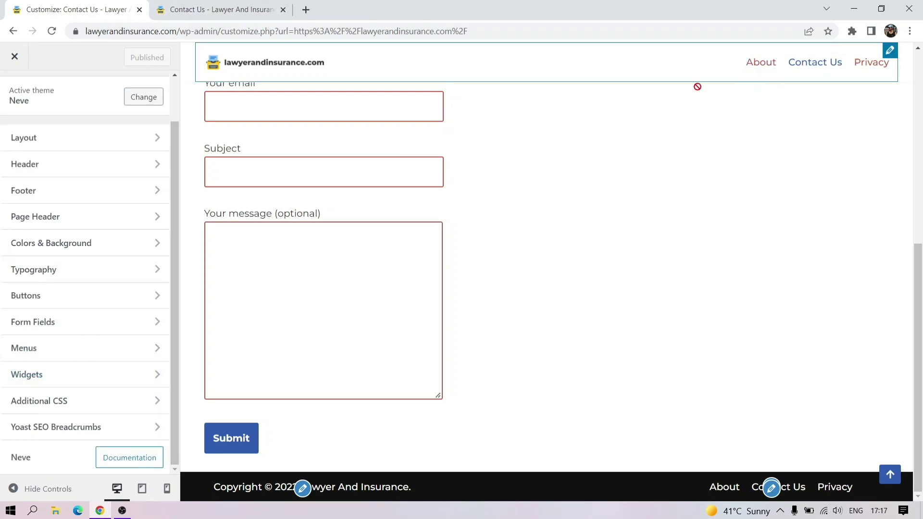
{"action": "left_click", "coordinate": [99, 349]}
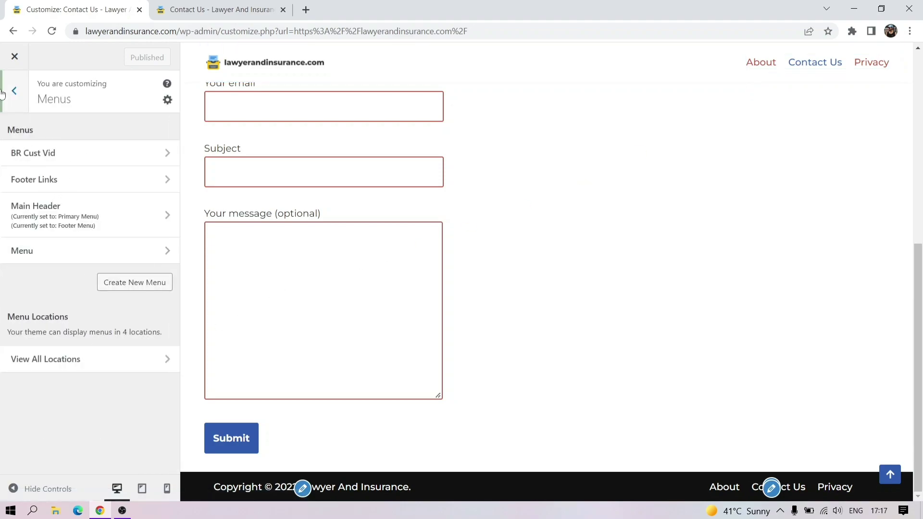
Review the customizer's Widgets and Additional CSS sections without changing anything
{"action": "left_click", "coordinate": [3, 93]}
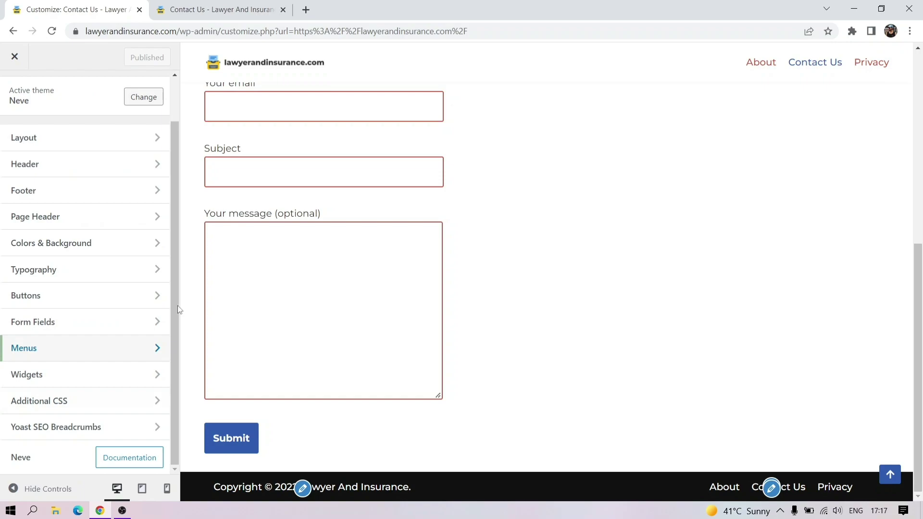
{"action": "left_click", "coordinate": [69, 381]}
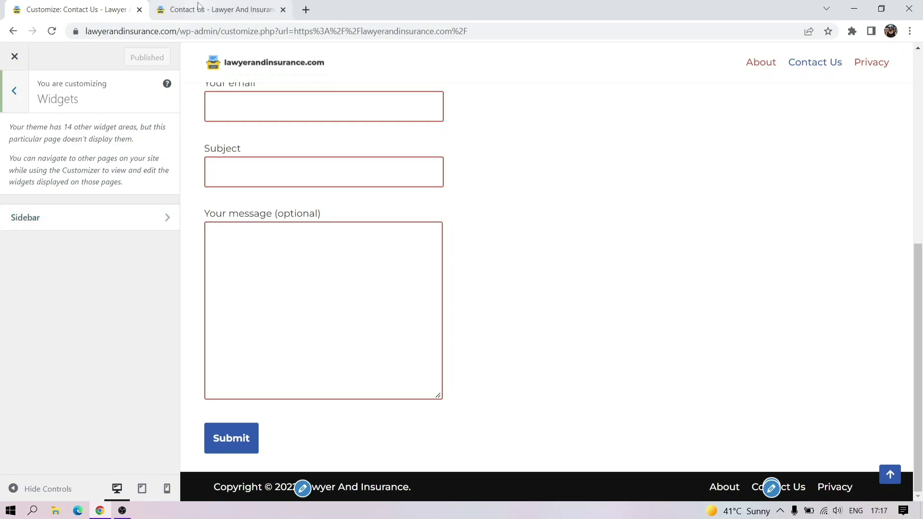
{"action": "left_click", "coordinate": [13, 101]}
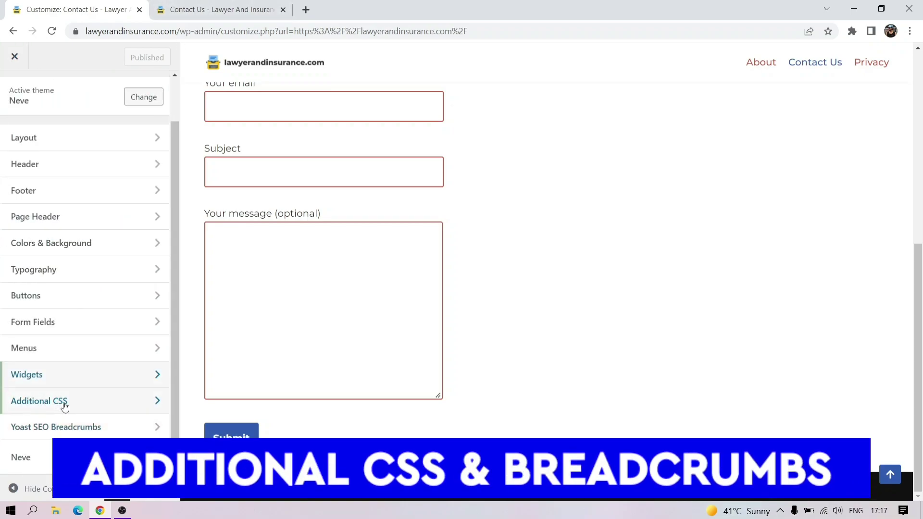
{"action": "left_click", "coordinate": [112, 407]}
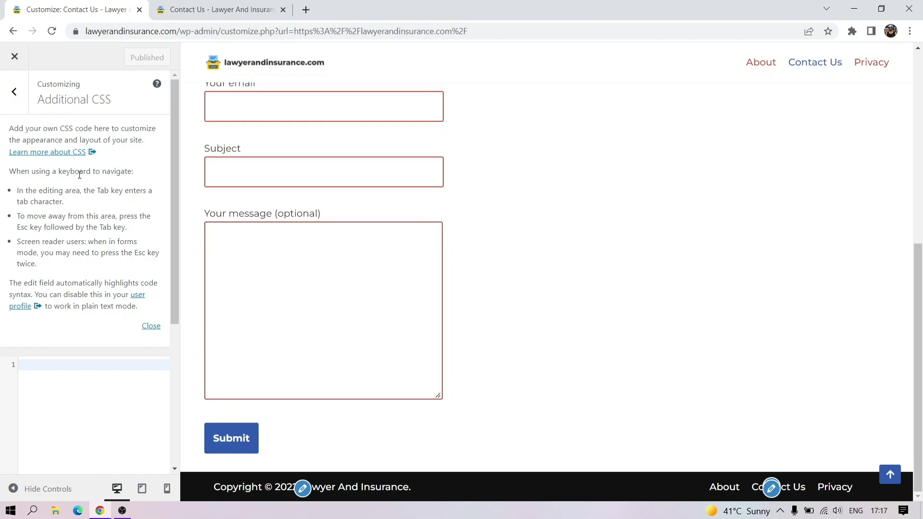
{"action": "left_click", "coordinate": [14, 92]}
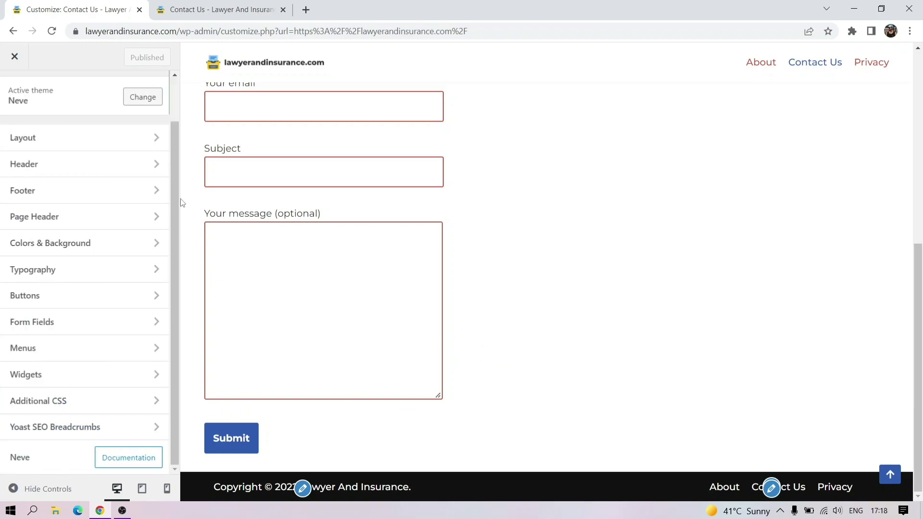
Open the Yoast SEO Breadcrumbs settings and preview the post "What is Life Insurance and Non-Life-Insurance? and their Types"
{"action": "left_click", "coordinate": [87, 429]}
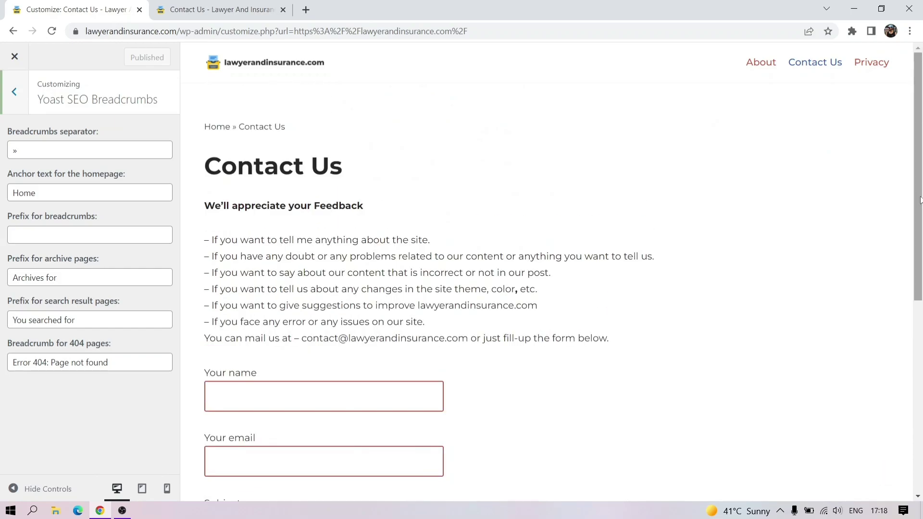
{"action": "left_click", "coordinate": [263, 62]}
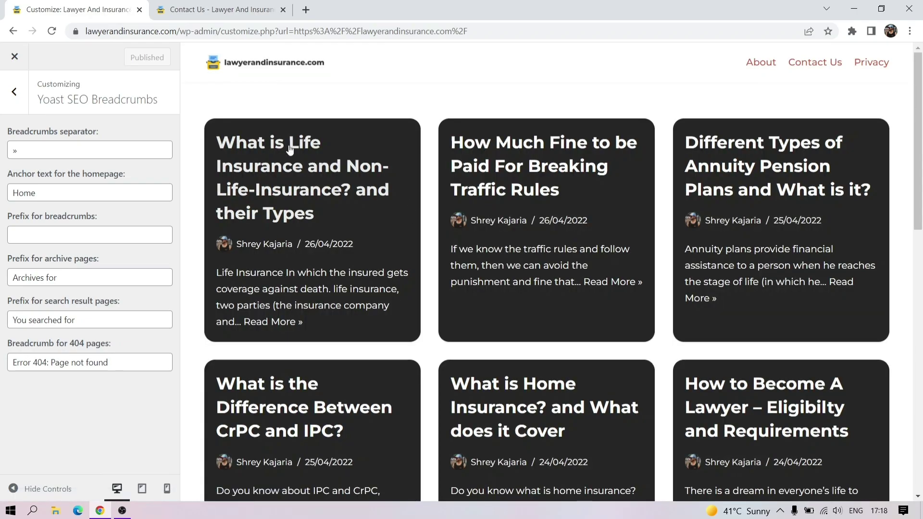
{"action": "left_click", "coordinate": [345, 195]}
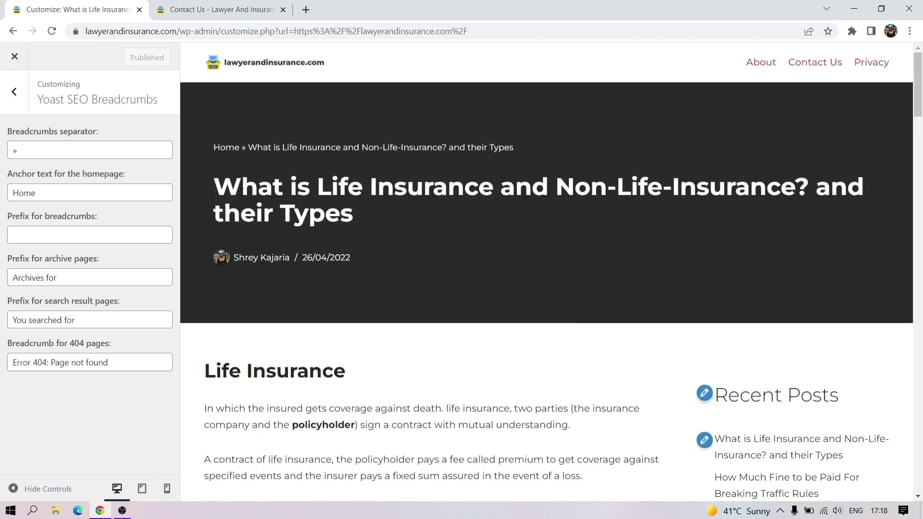
Set the breadcrumbs separator to ">" and the homepage anchor text to "Hom", and publish the changes
{"action": "left_click", "coordinate": [47, 152]}
{"action": "key", "text": "BackSpace"}
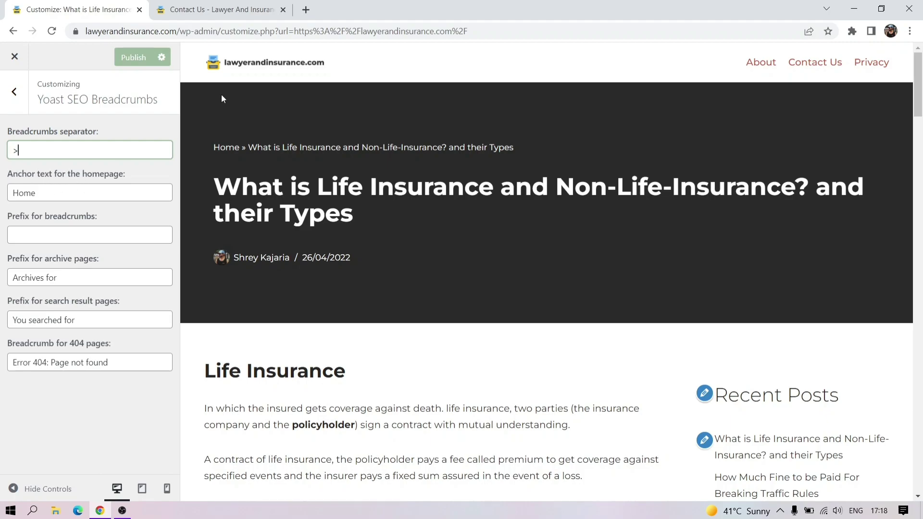
{"action": "left_click", "coordinate": [41, 194]}
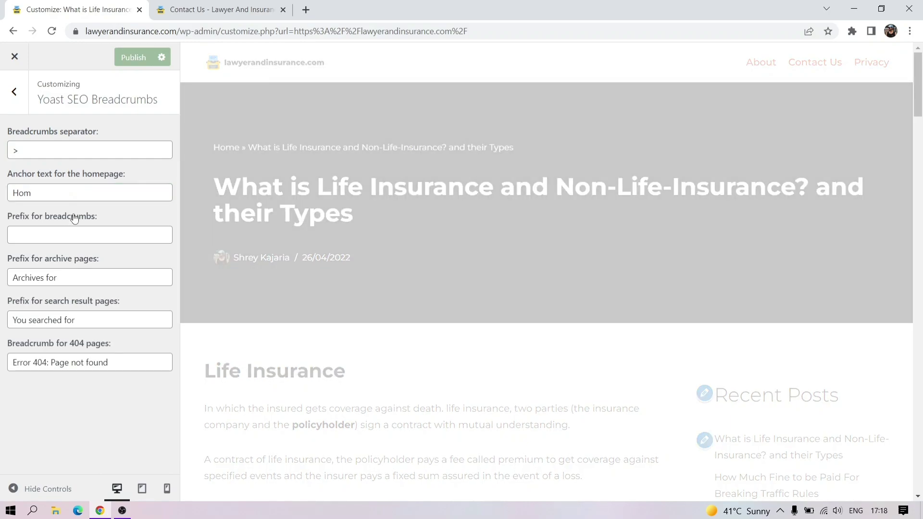
{"action": "left_click", "coordinate": [71, 221]}
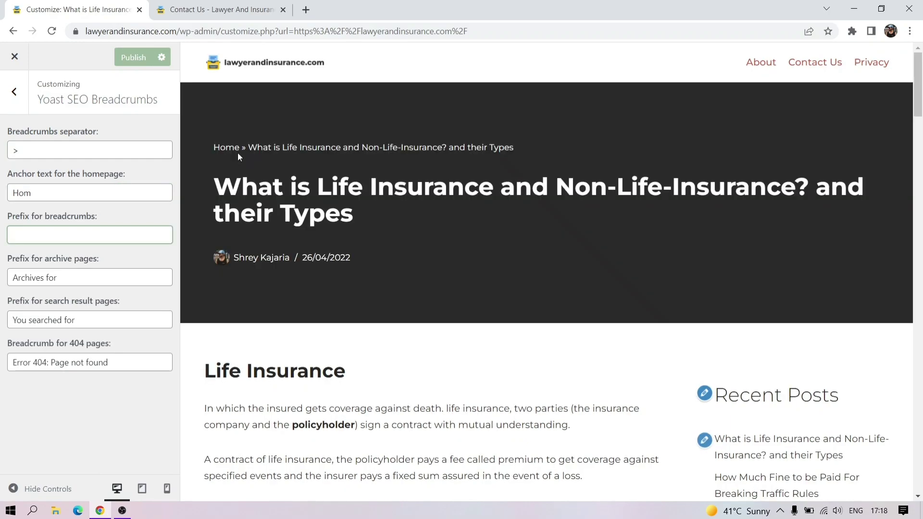
{"action": "left_click", "coordinate": [77, 187]}
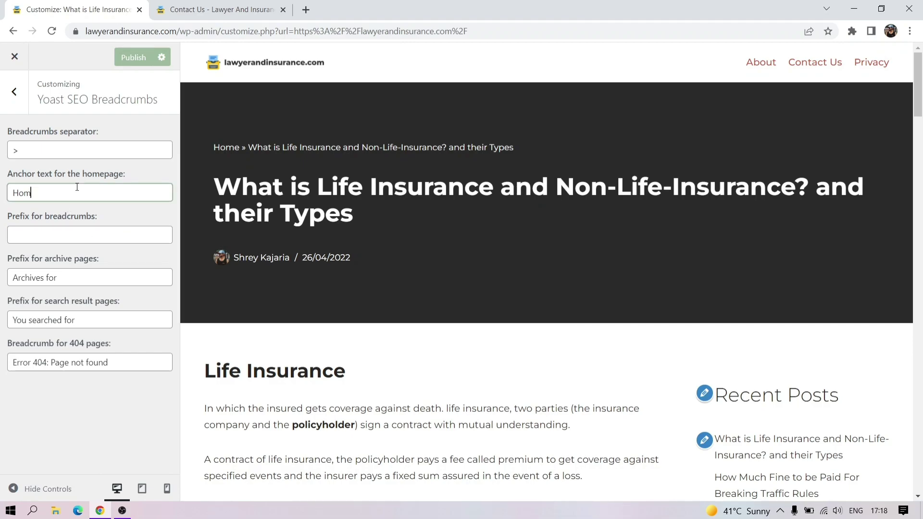
{"action": "left_click", "coordinate": [125, 59]}
Check the breadcrumb on the live Contact Us page and reload it
{"action": "left_click", "coordinate": [217, 5]}
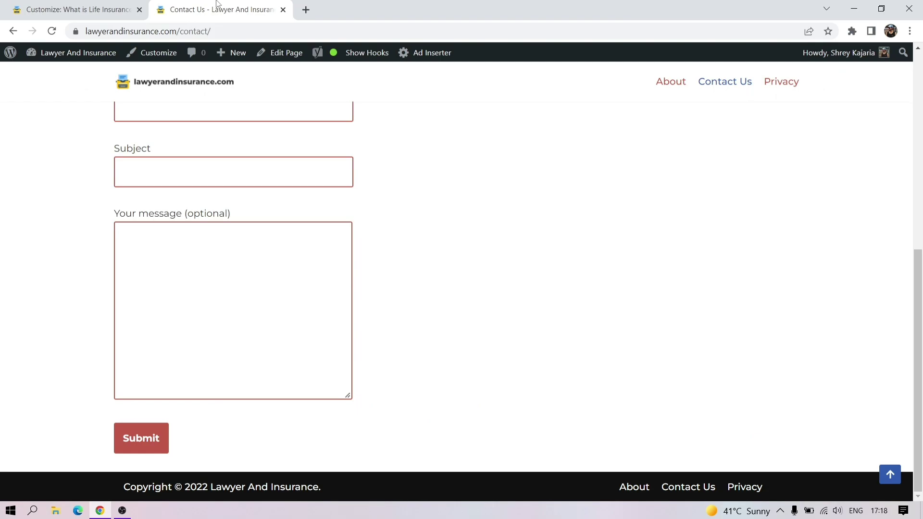
{"action": "left_click", "coordinate": [919, 195]}
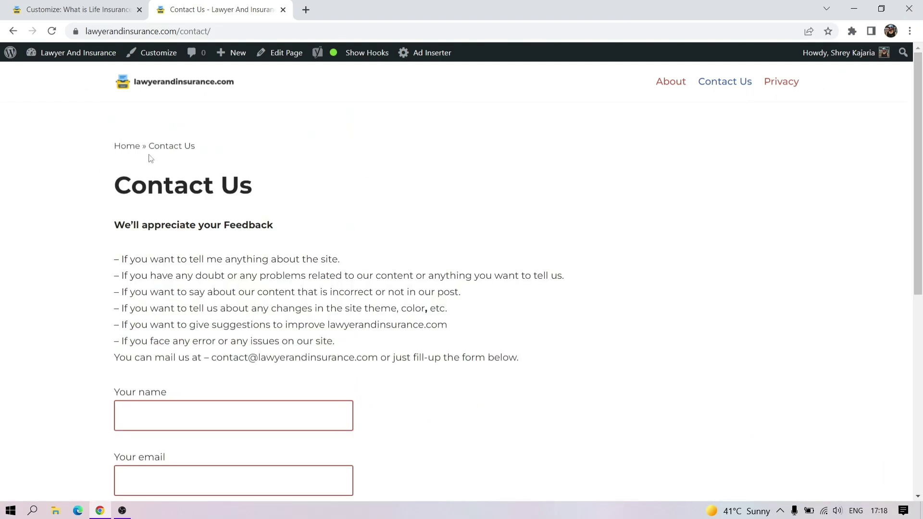
{"action": "left_click", "coordinate": [51, 30]}
Return to the customizer, set the breadcrumbs' homepage anchor text to "Home", and leave the breadcrumb settings
{"action": "left_click", "coordinate": [36, 9]}
{"action": "left_click", "coordinate": [64, 195]}
{"action": "type", "text": "e"}
{"action": "left_click", "coordinate": [60, 154]}
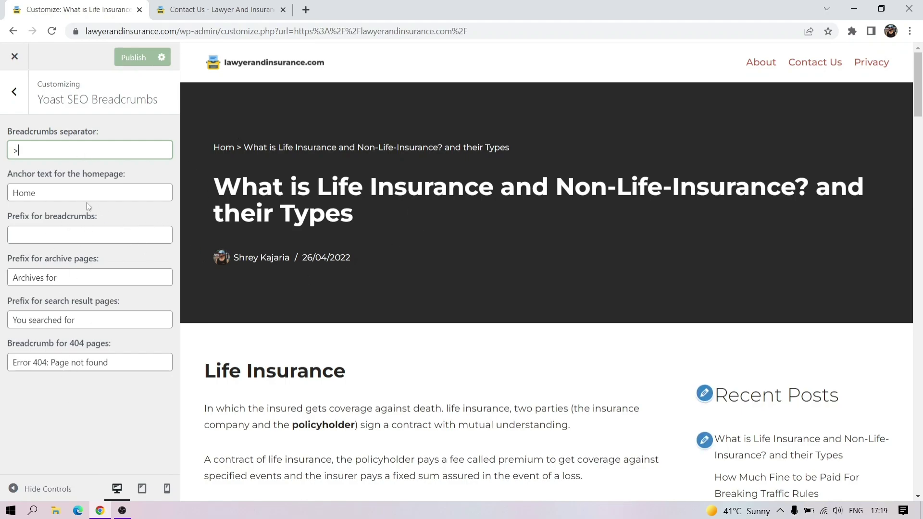
{"action": "left_click", "coordinate": [14, 92]}
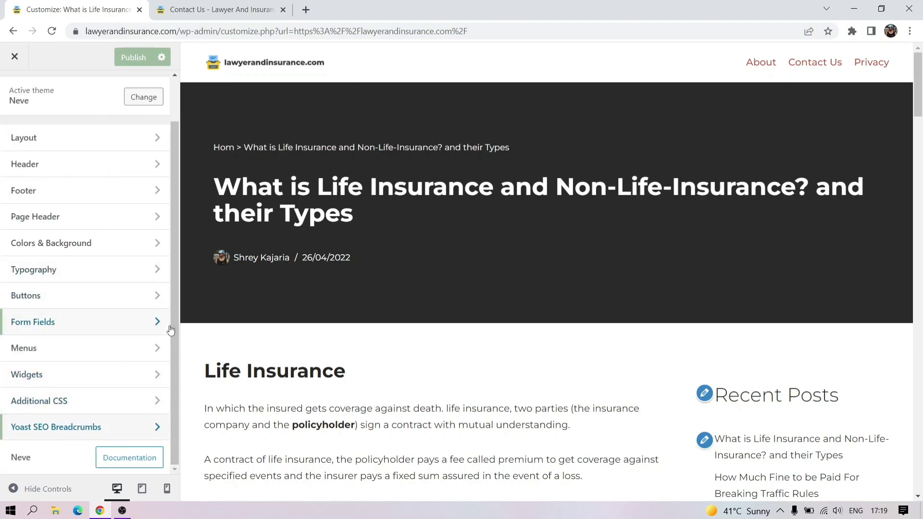
Review the blog/archive and single post container style options in the Layout Container settings, keeping Contained
{"action": "scroll", "coordinate": [175, 288], "scroll_direction": "up", "scroll_amount": 1}
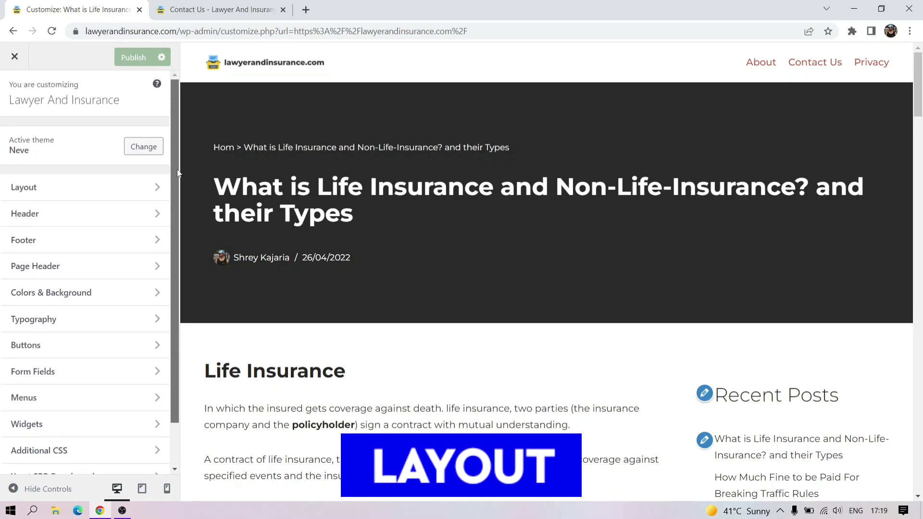
{"action": "left_click", "coordinate": [17, 189]}
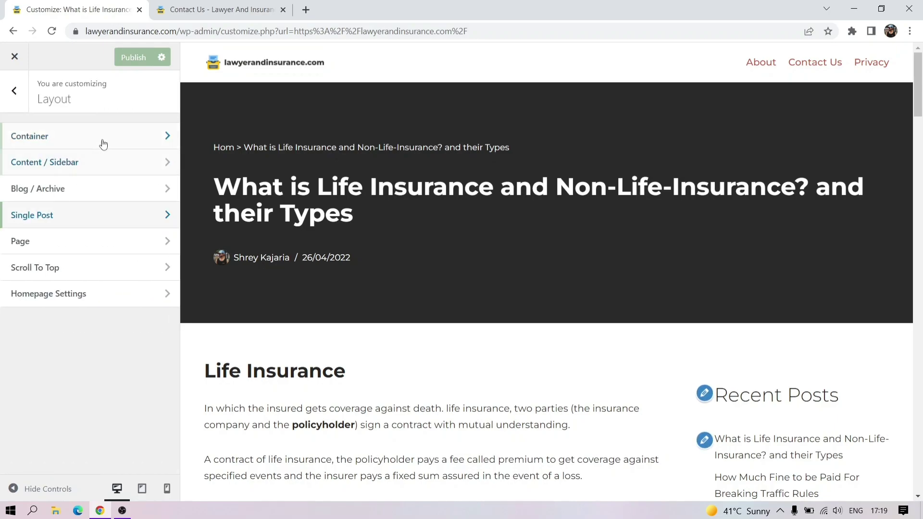
{"action": "left_click", "coordinate": [100, 140]}
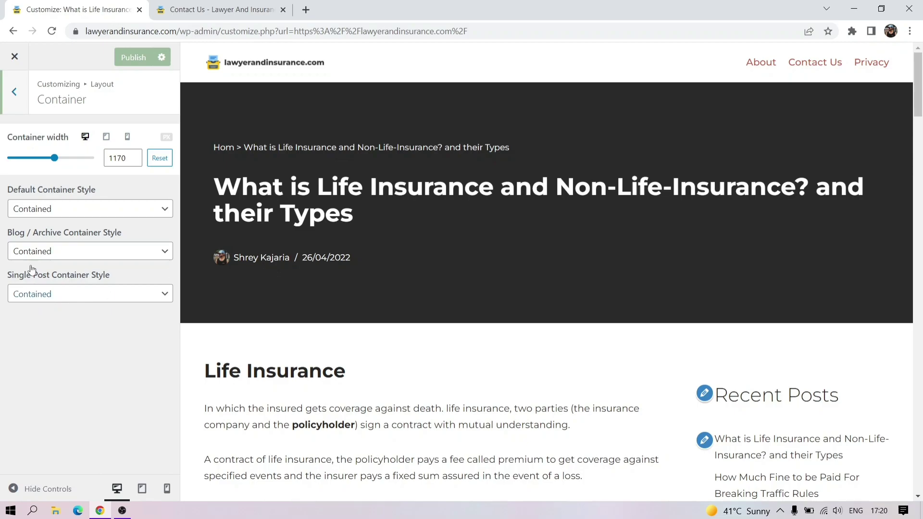
{"action": "left_click", "coordinate": [97, 252]}
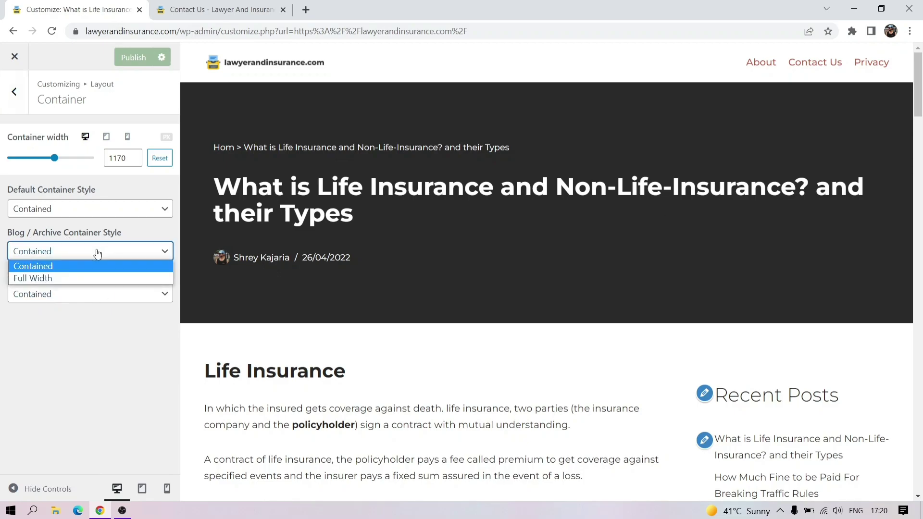
{"action": "left_click", "coordinate": [69, 298]}
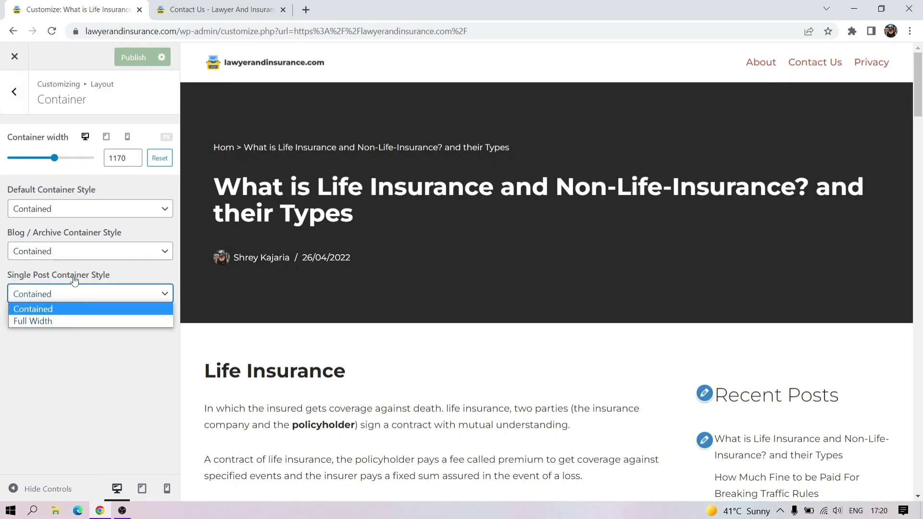
{"action": "left_click", "coordinate": [77, 310]}
{"action": "left_click", "coordinate": [14, 91]}
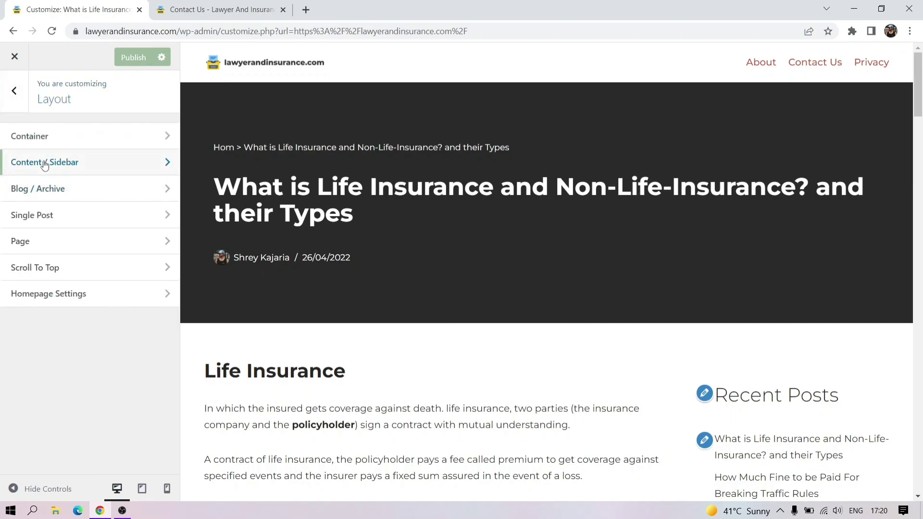
In the Content / Sidebar layout, try a left sidebar with 70% content width for Blog / Archive while previewing the homepage
{"action": "left_click", "coordinate": [91, 168]}
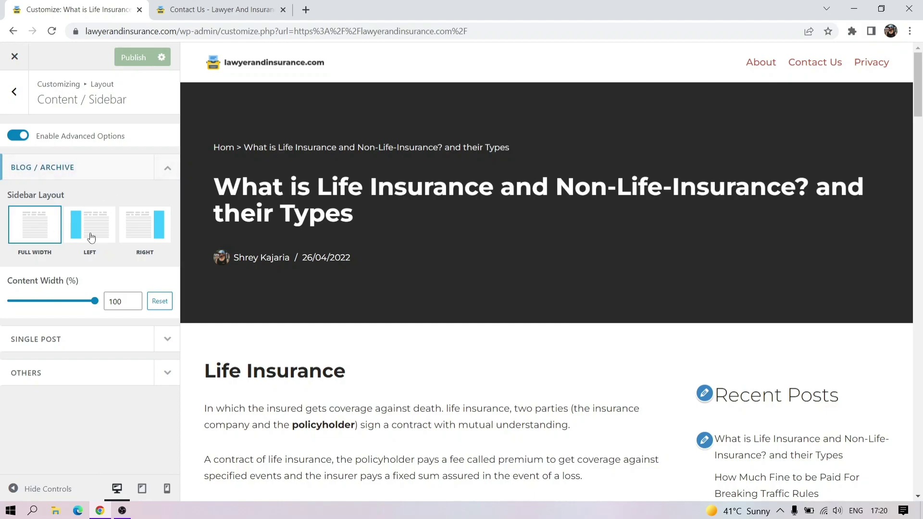
{"action": "left_click", "coordinate": [246, 71]}
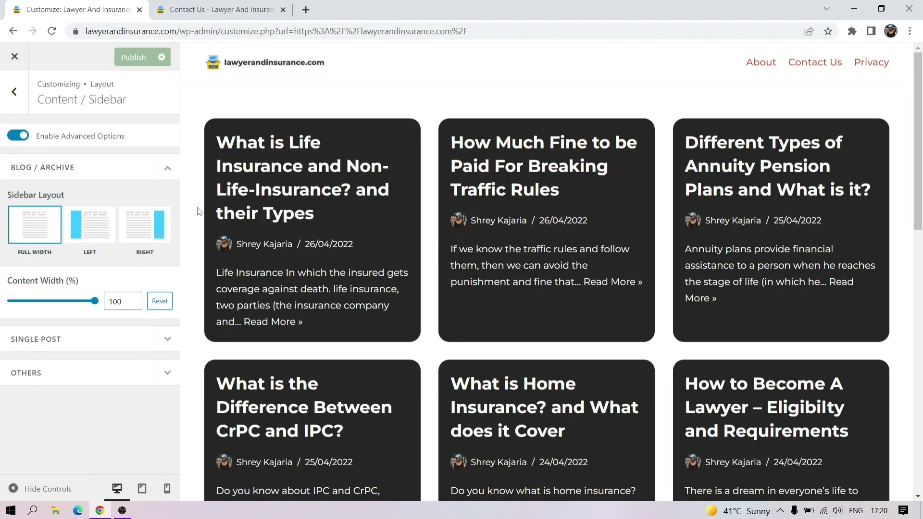
{"action": "left_click", "coordinate": [86, 230]}
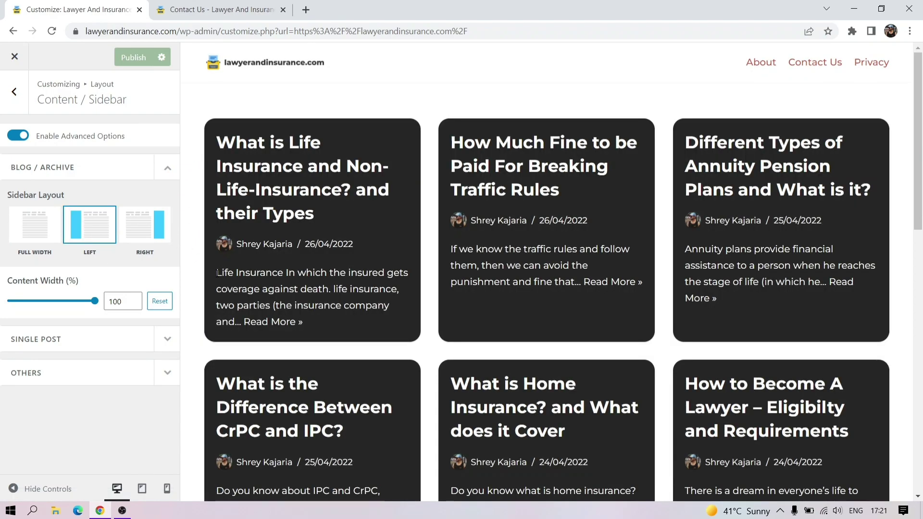
{"action": "left_click", "coordinate": [137, 304]}
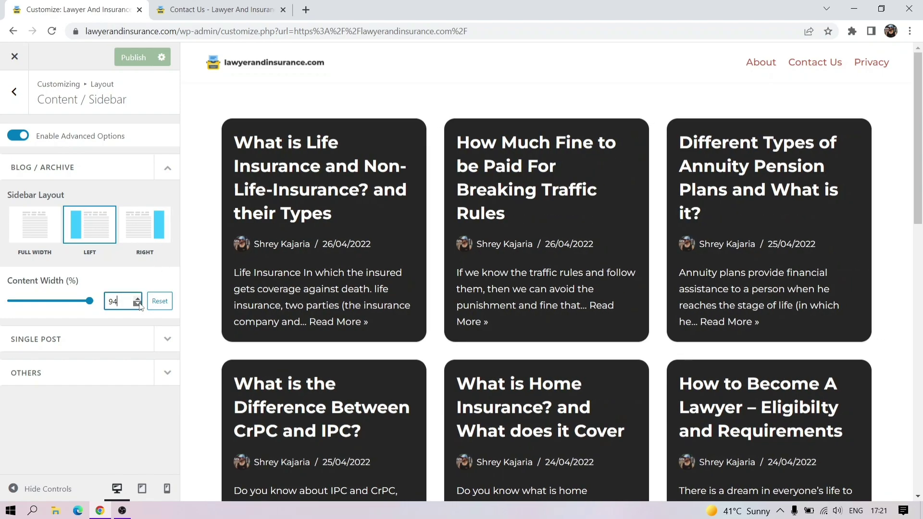
{"action": "left_click", "coordinate": [138, 304]}
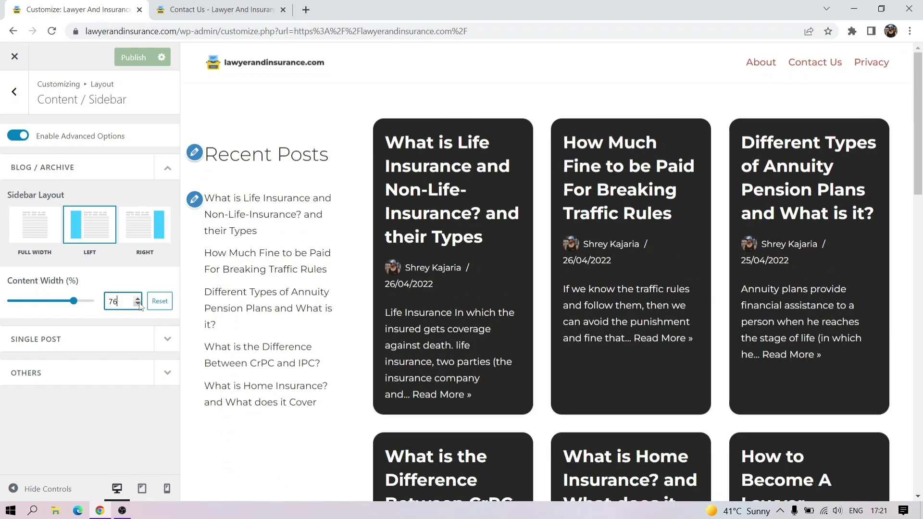
{"action": "left_click", "coordinate": [138, 305]}
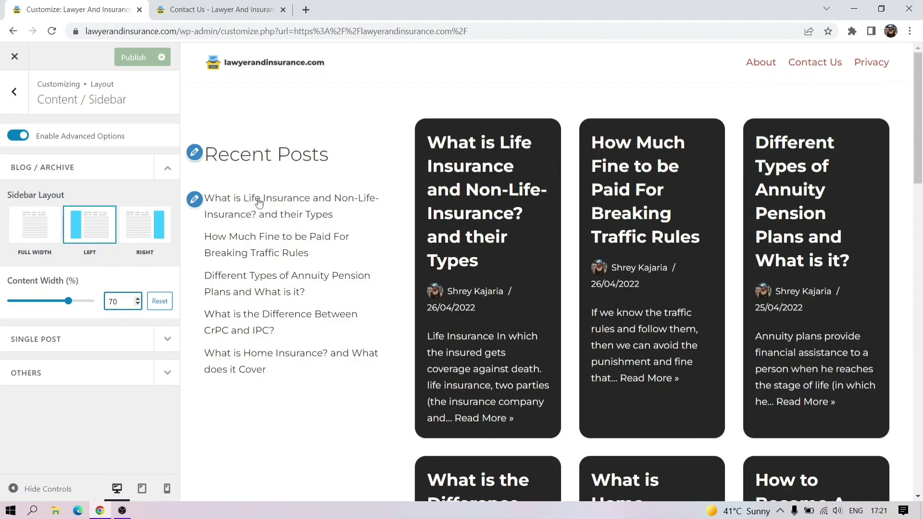
Try the right sidebar for Blog / Archive, then restore the Full Width layout and reset its content width
{"action": "left_click", "coordinate": [145, 224]}
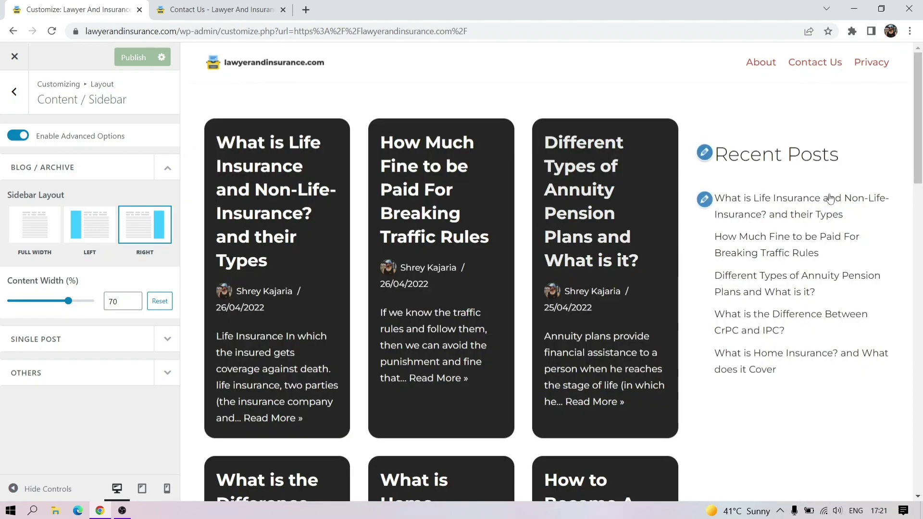
{"action": "left_click", "coordinate": [34, 224]}
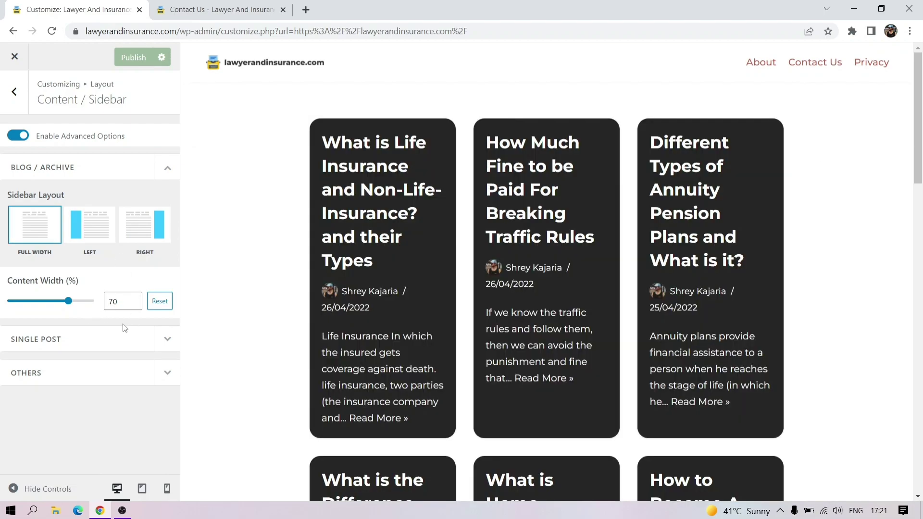
{"action": "left_click", "coordinate": [132, 302]}
{"action": "left_click", "coordinate": [160, 301]}
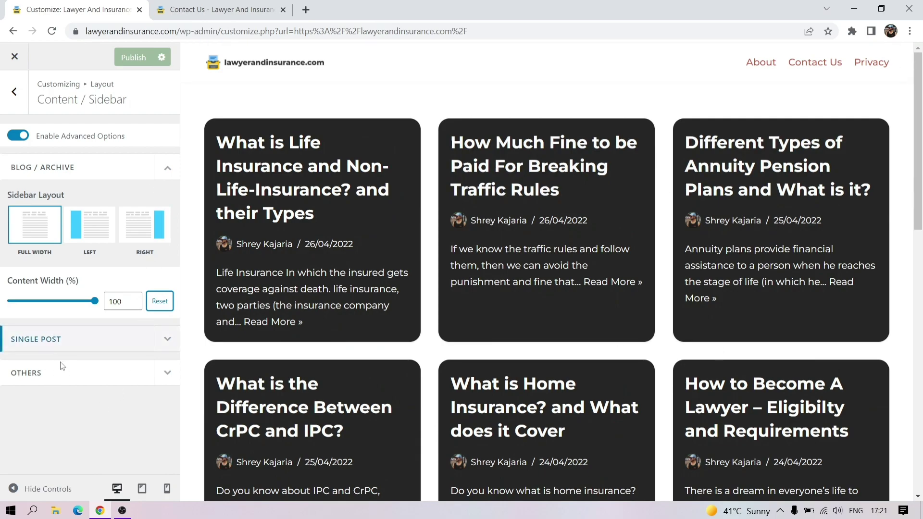
Review the Single Post sidebar options and open the Blog / Archive layout settings
{"action": "left_click", "coordinate": [167, 176]}
{"action": "left_click", "coordinate": [169, 200]}
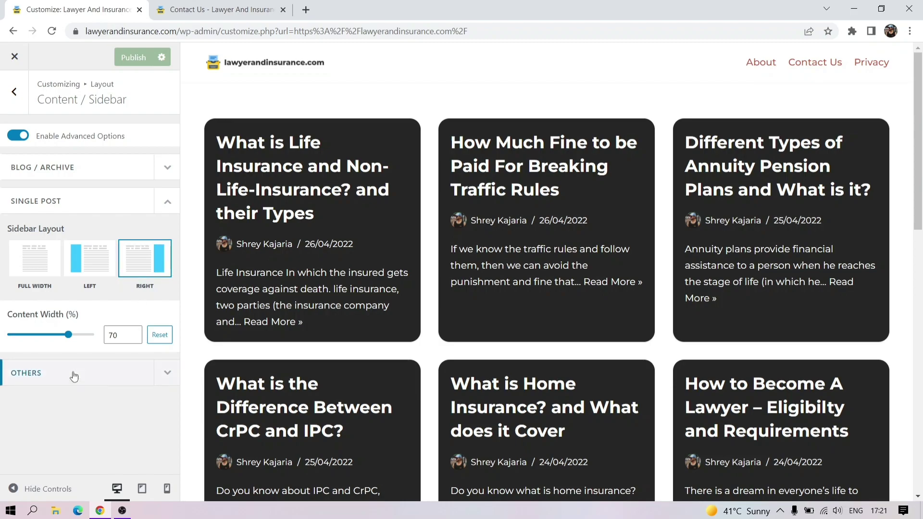
{"action": "left_click", "coordinate": [166, 202]}
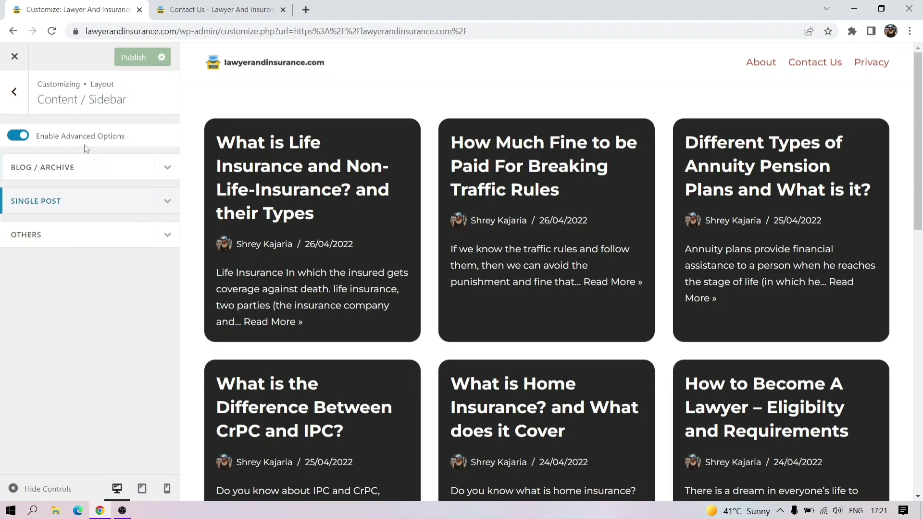
{"action": "left_click", "coordinate": [14, 91]}
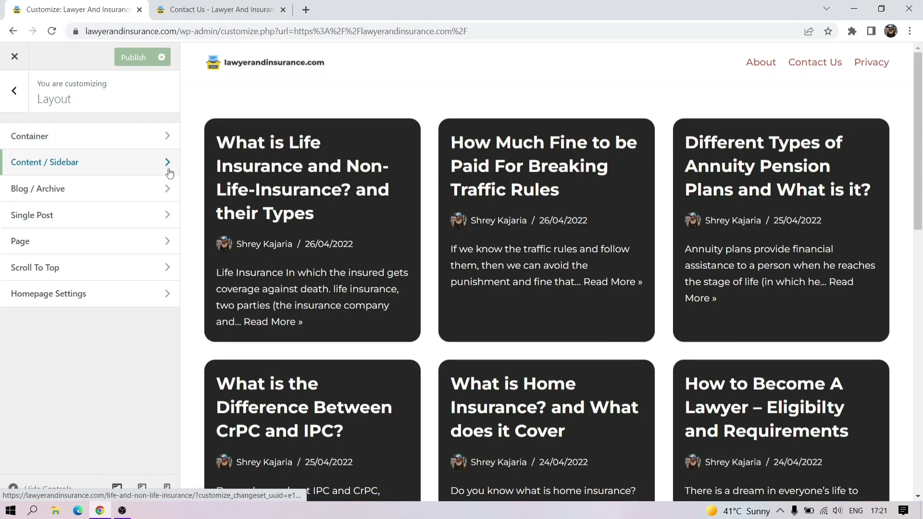
{"action": "left_click", "coordinate": [24, 200]}
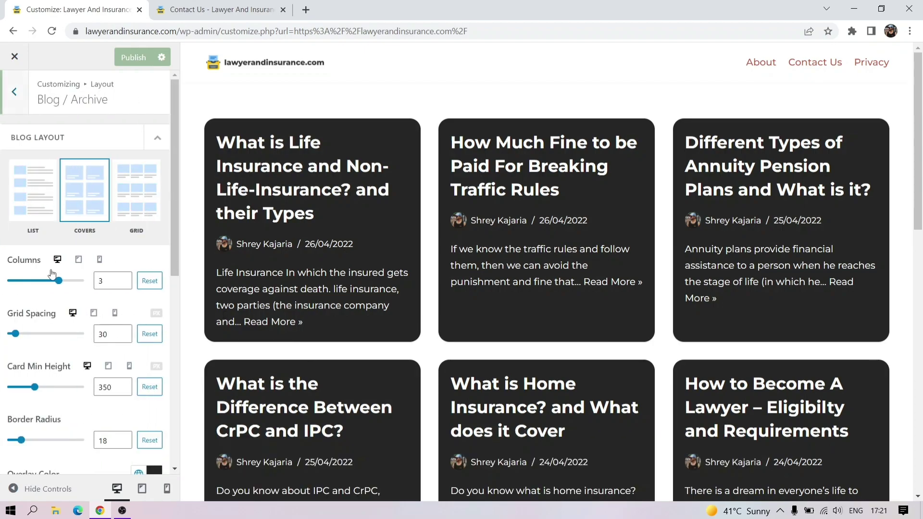
Try 2 columns in the Covers blog layout, then switch to the Grid layout with 3 columns
{"action": "mouse_move", "coordinate": [921, 161]}
{"action": "left_mouse_down"}
{"action": "mouse_move", "coordinate": [919, 383]}
{"action": "mouse_move", "coordinate": [917, 153]}
{"action": "left_mouse_up"}
{"action": "left_click", "coordinate": [124, 283]}
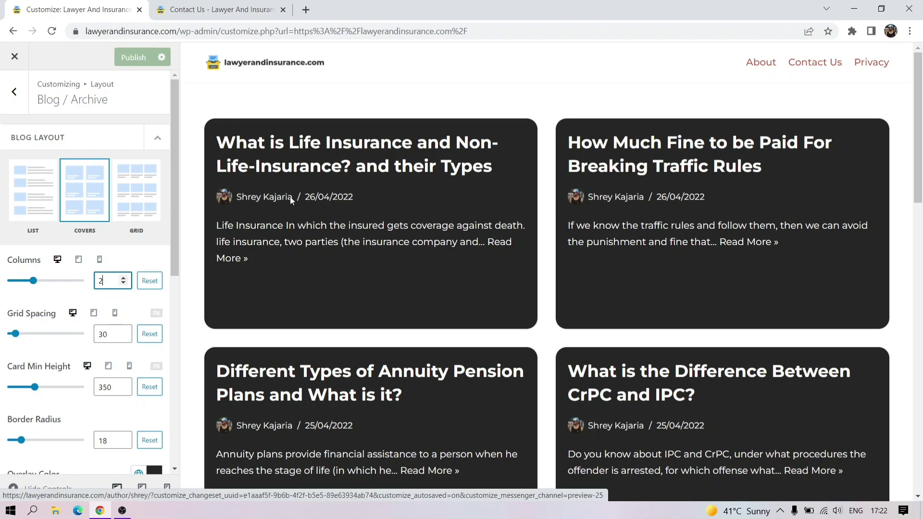
{"action": "left_click", "coordinate": [140, 202]}
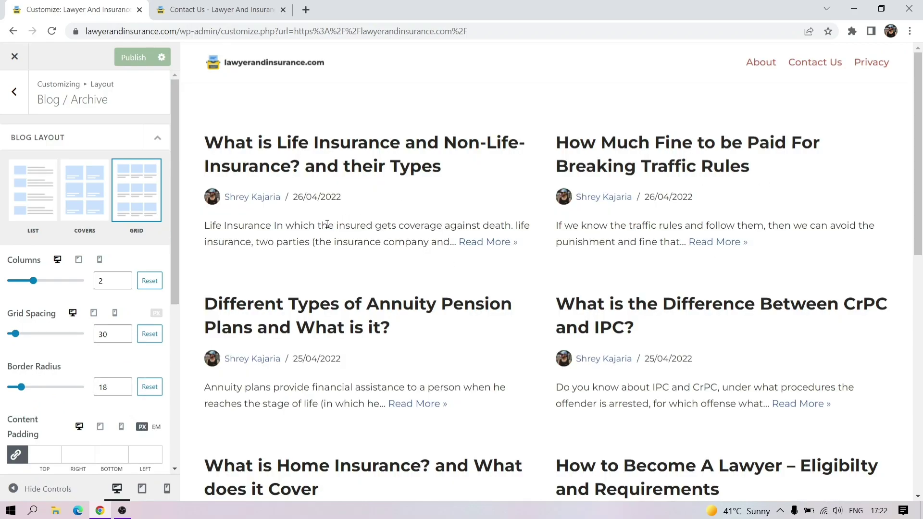
{"action": "left_click", "coordinate": [124, 278]}
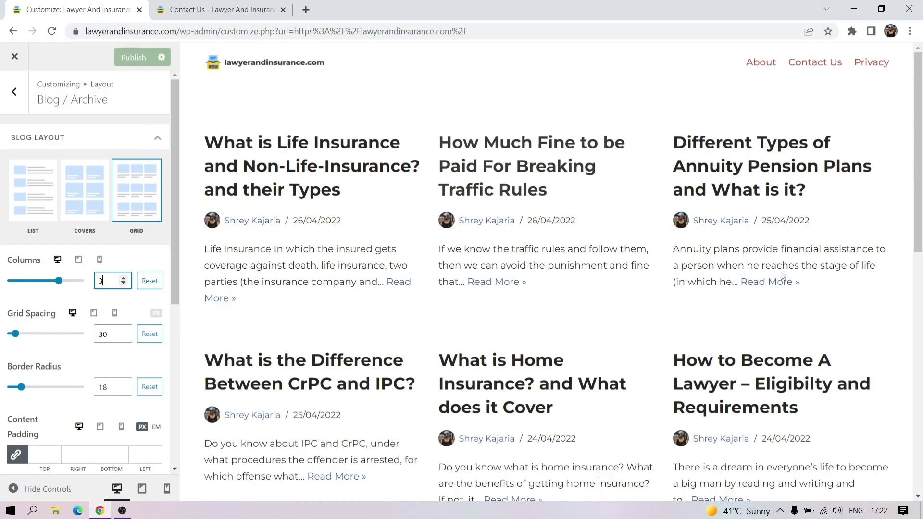
Look through the grid of posts in the preview and open page 3 of the blog listing
{"action": "scroll", "coordinate": [904, 336], "scroll_direction": "down", "scroll_amount": 10}
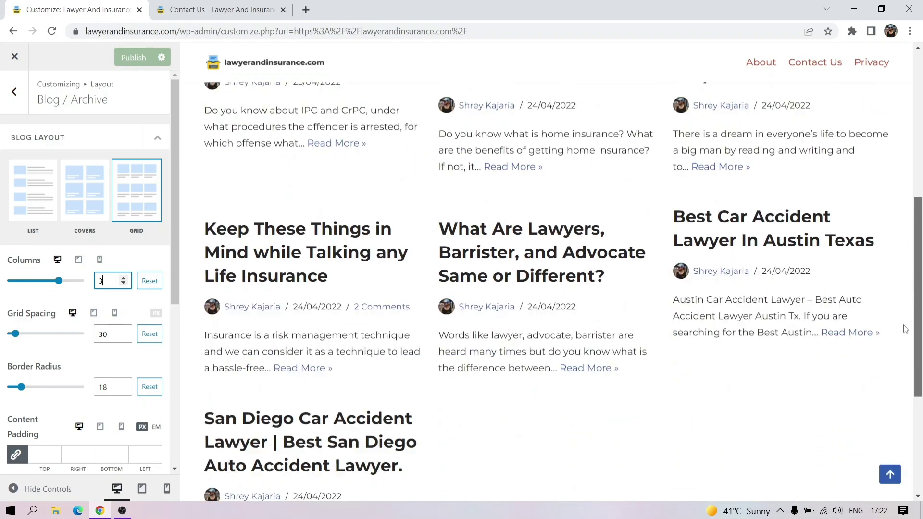
{"action": "scroll", "coordinate": [889, 395], "scroll_direction": "down", "scroll_amount": 1}
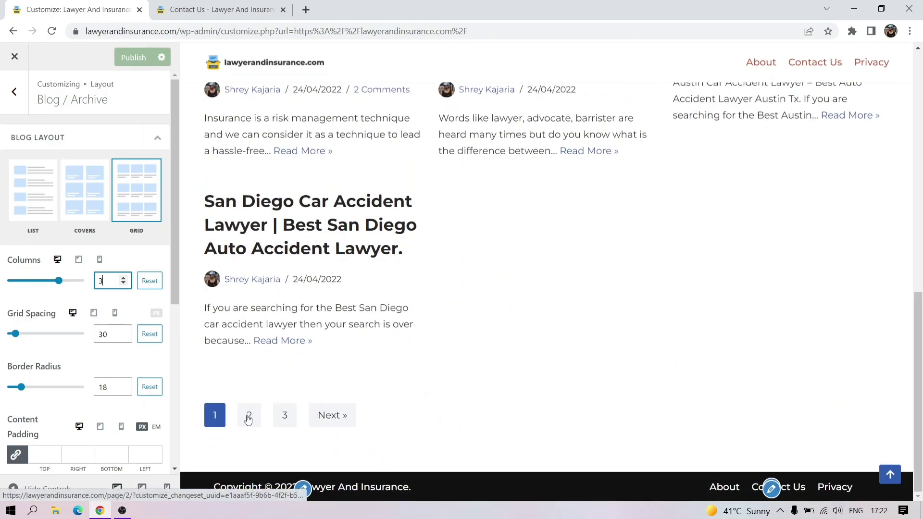
{"action": "left_click", "coordinate": [285, 416]}
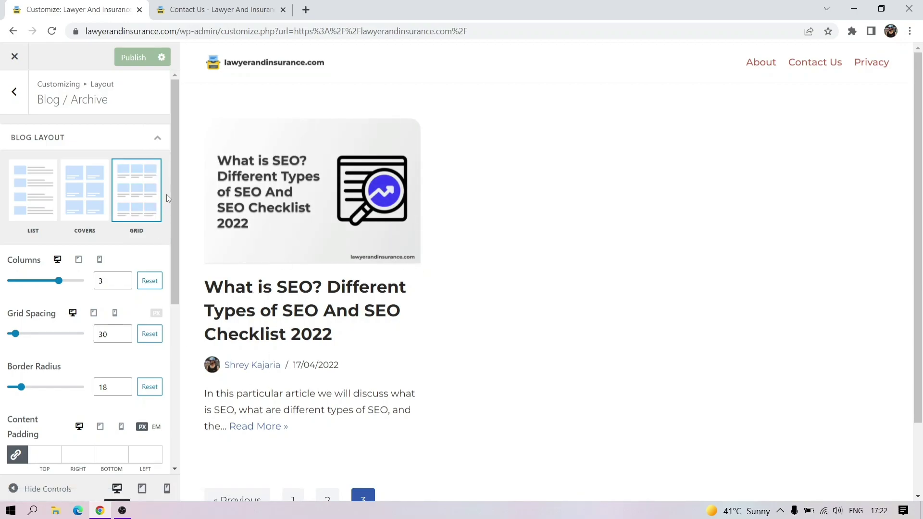
Try enabling the featured post section with Sticky Post as the featured post, then disable it and collapse its settings
{"action": "scroll", "coordinate": [175, 178], "scroll_direction": "down", "scroll_amount": 4}
{"action": "scroll", "coordinate": [167, 286], "scroll_direction": "down", "scroll_amount": 3}
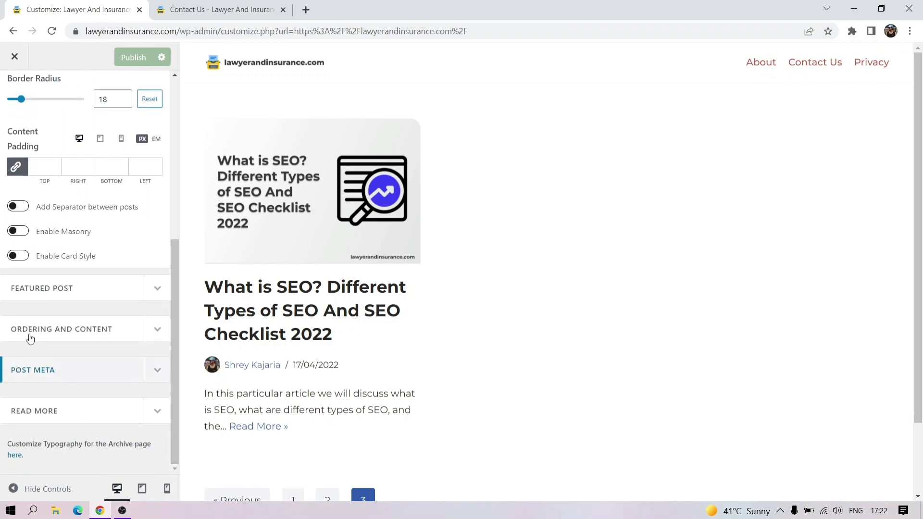
{"action": "left_click", "coordinate": [33, 289]}
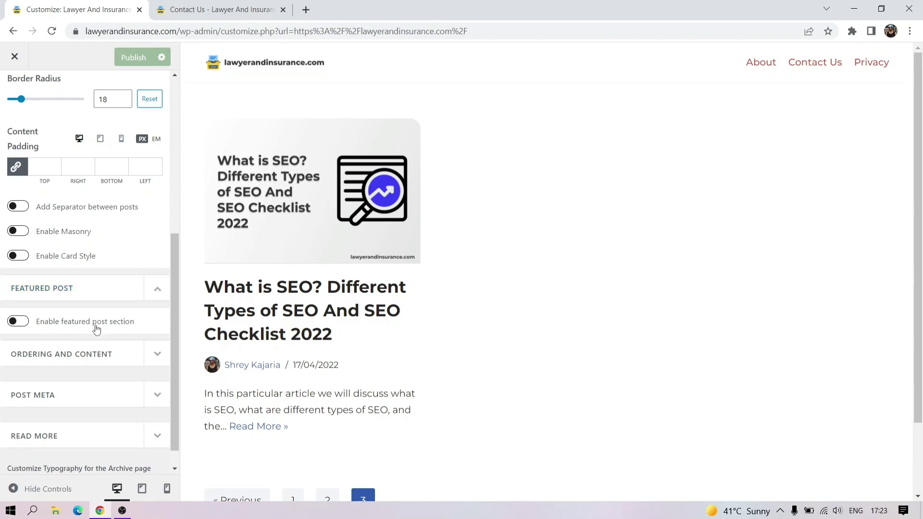
{"action": "left_click", "coordinate": [18, 322]}
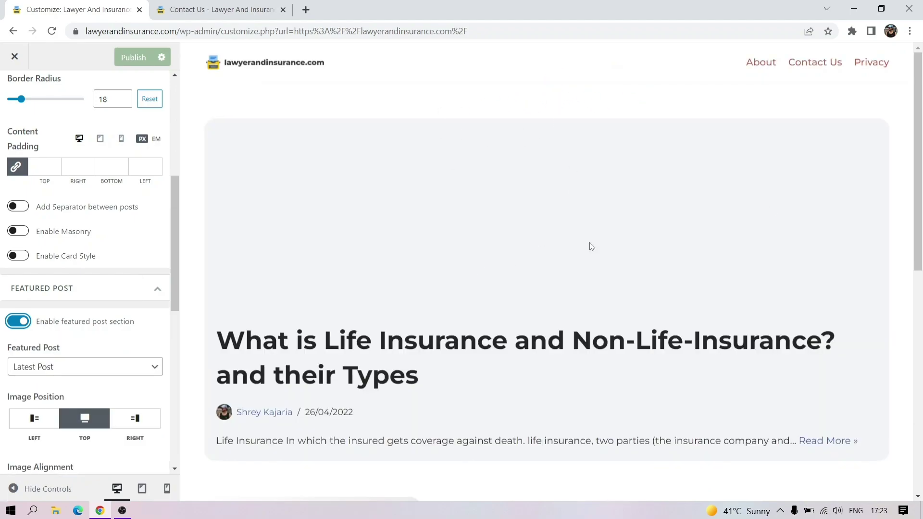
{"action": "left_click_drag", "start_coordinate": [922, 165], "coordinate": [922, 209]}
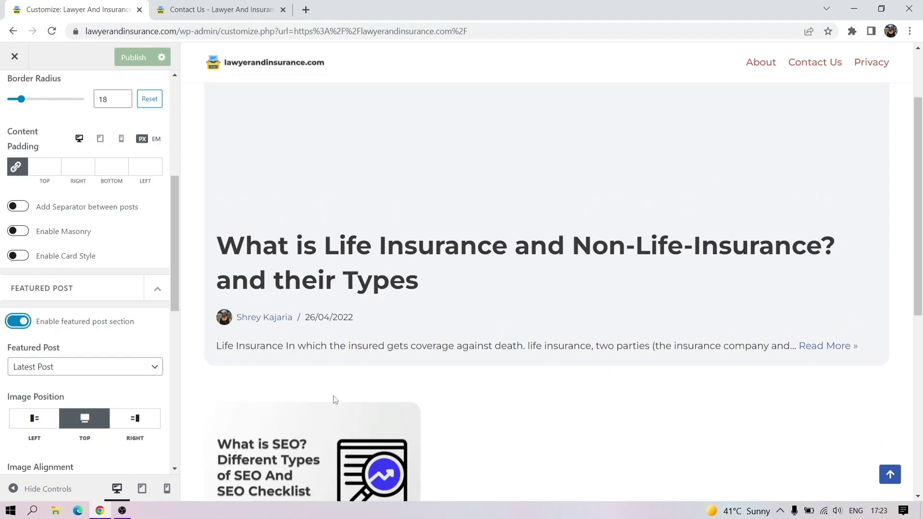
{"action": "left_click", "coordinate": [124, 370]}
{"action": "left_click", "coordinate": [98, 394]}
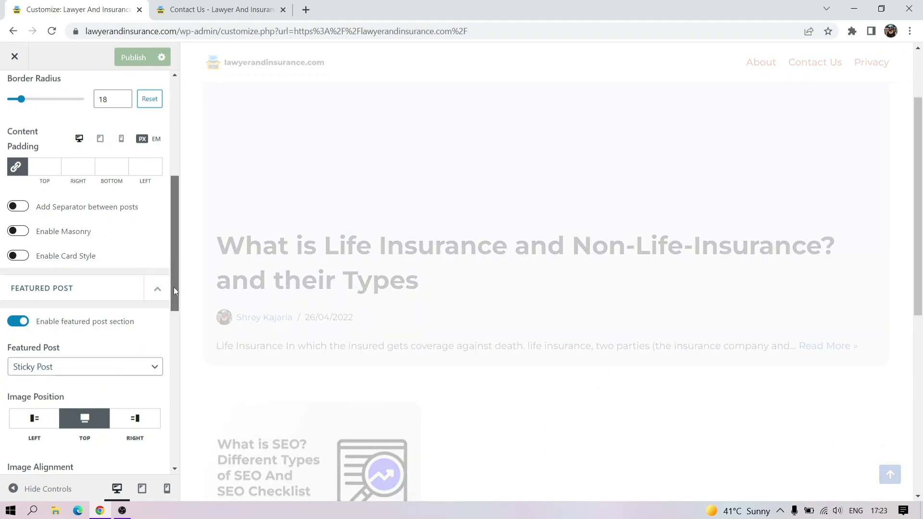
{"action": "scroll", "coordinate": [174, 286], "scroll_direction": "down", "scroll_amount": 2}
{"action": "scroll", "coordinate": [173, 308], "scroll_direction": "down", "scroll_amount": 3}
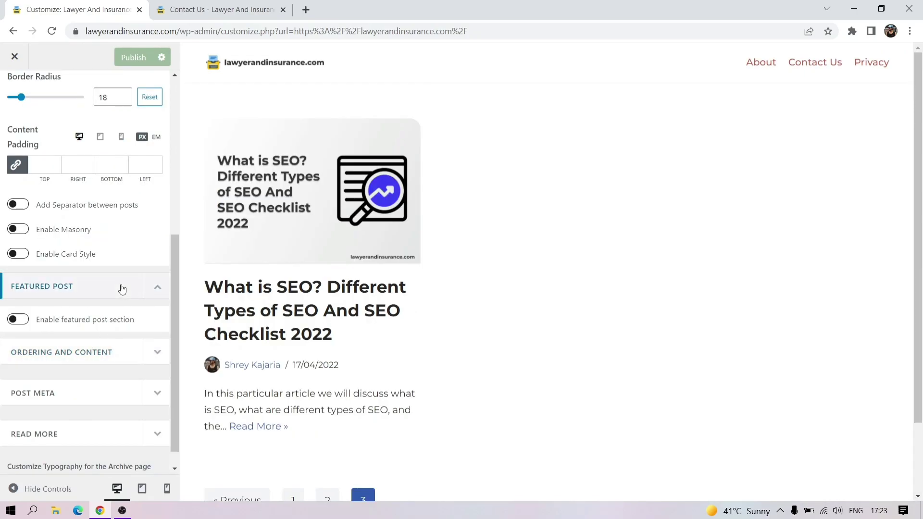
{"action": "left_click", "coordinate": [121, 288]}
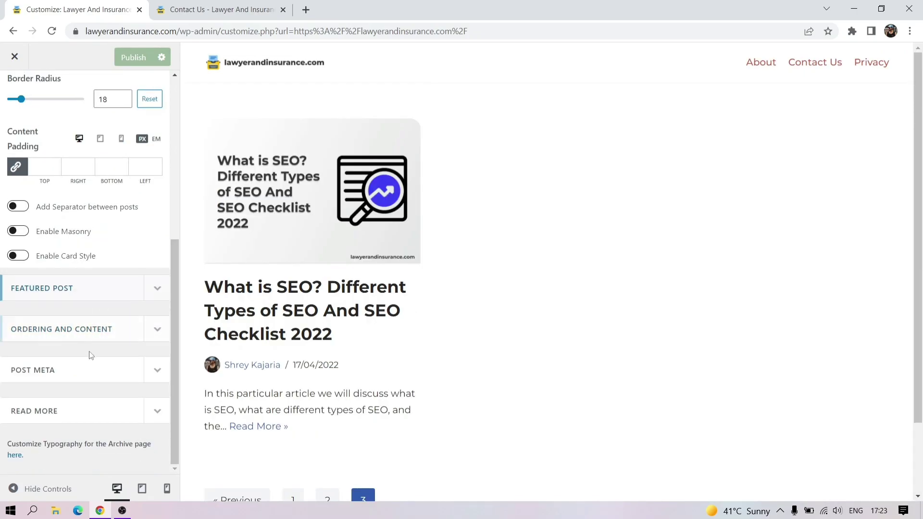
Reset the blog grid's border radius to 0 and return the preview to page 1 of the posts
{"action": "scroll", "coordinate": [159, 282], "scroll_direction": "up", "scroll_amount": 2}
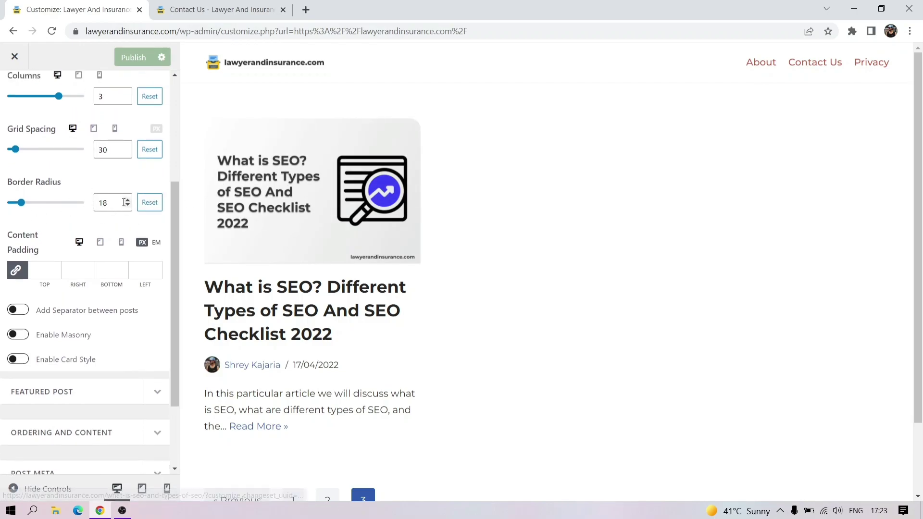
{"action": "left_click", "coordinate": [150, 203]}
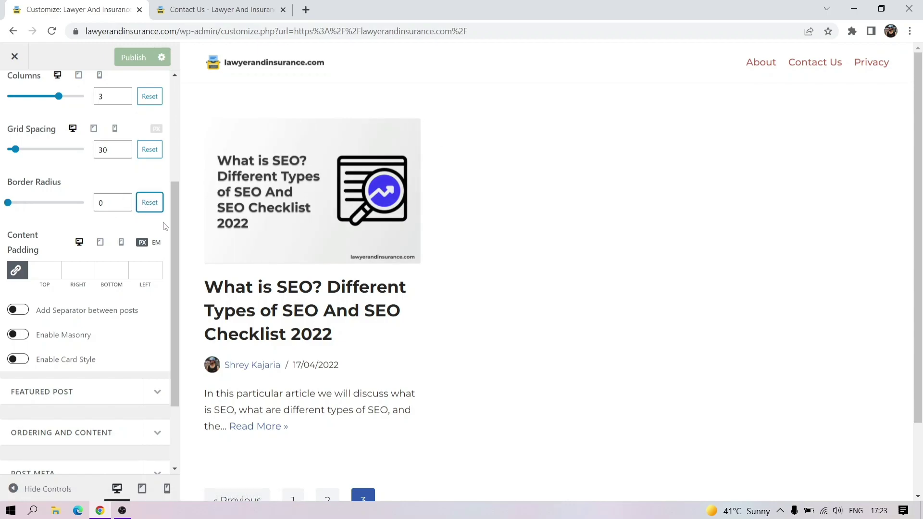
{"action": "left_click_drag", "start_coordinate": [176, 215], "coordinate": [178, 152]}
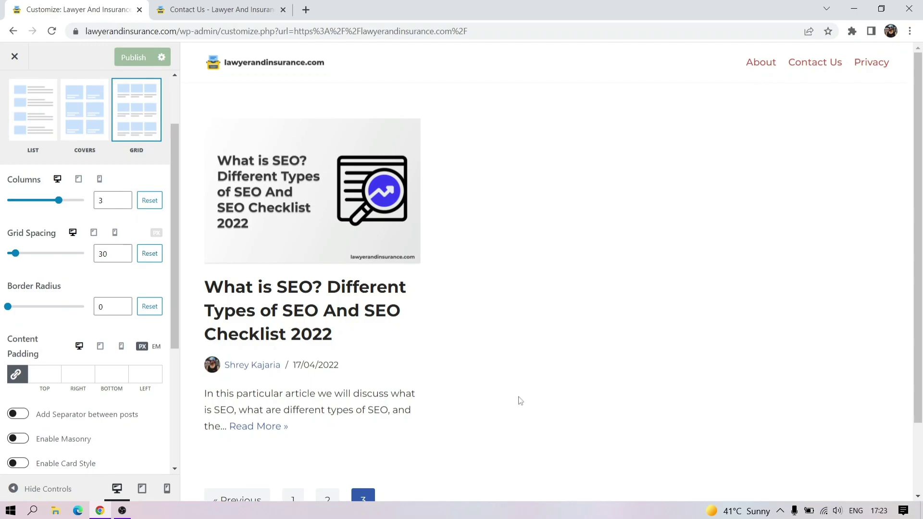
{"action": "scroll", "coordinate": [251, 456], "scroll_direction": "down", "scroll_amount": 3}
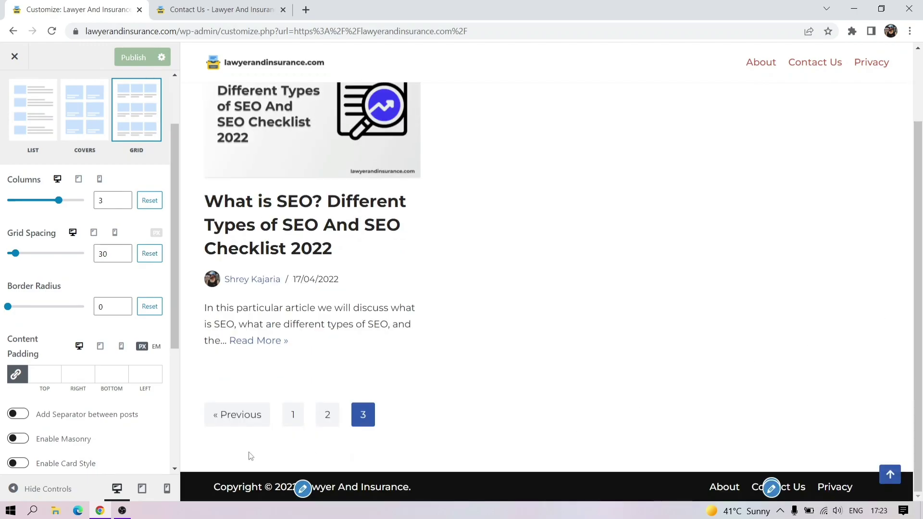
{"action": "left_click", "coordinate": [288, 414]}
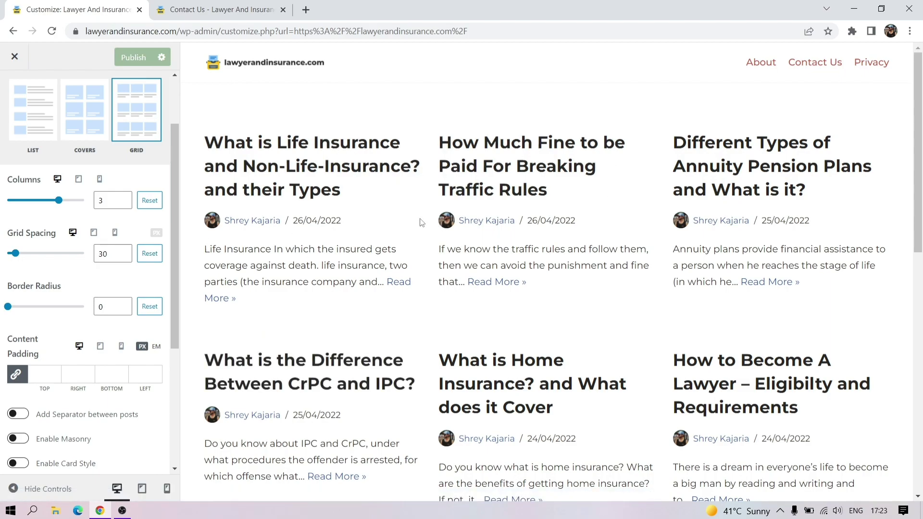
Try a grid spacing of 85 for the blog grid, then reset it to 30
{"action": "left_click", "coordinate": [115, 254]}
{"action": "scroll", "coordinate": [119, 255], "scroll_direction": "up", "scroll_amount": 18}
{"action": "scroll", "coordinate": [119, 256], "scroll_direction": "up", "scroll_amount": 20}
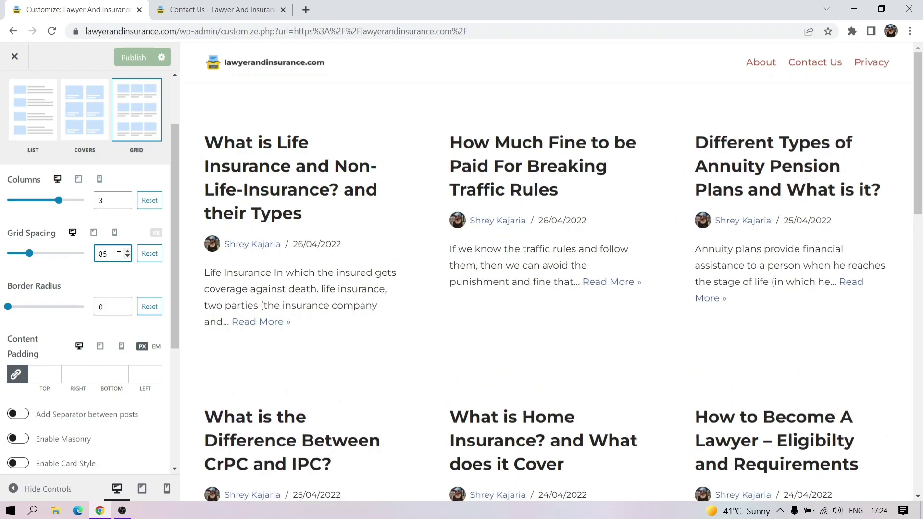
{"action": "left_click", "coordinate": [149, 253]}
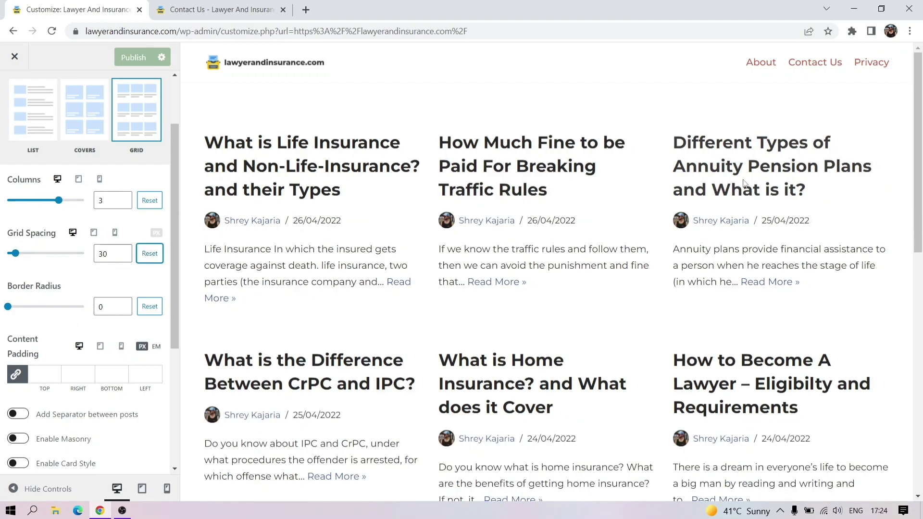
Add a separator between the posts and set the separator weight to 7
{"action": "left_click_drag", "start_coordinate": [174, 268], "coordinate": [170, 293]}
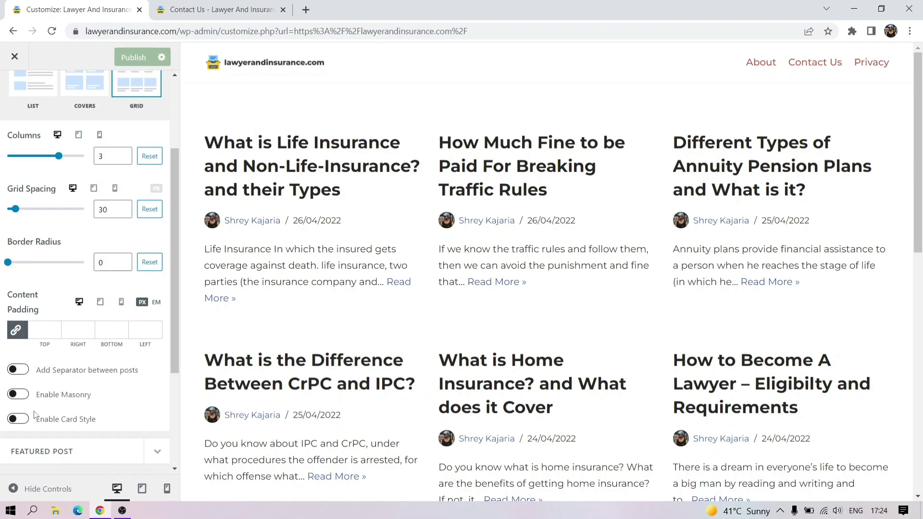
{"action": "left_click", "coordinate": [18, 369]}
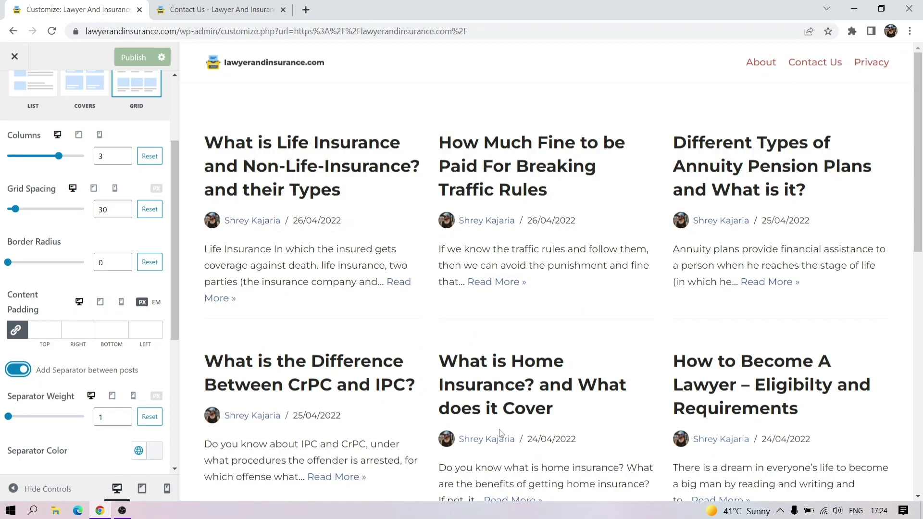
{"action": "left_click_drag", "start_coordinate": [918, 158], "coordinate": [921, 198]}
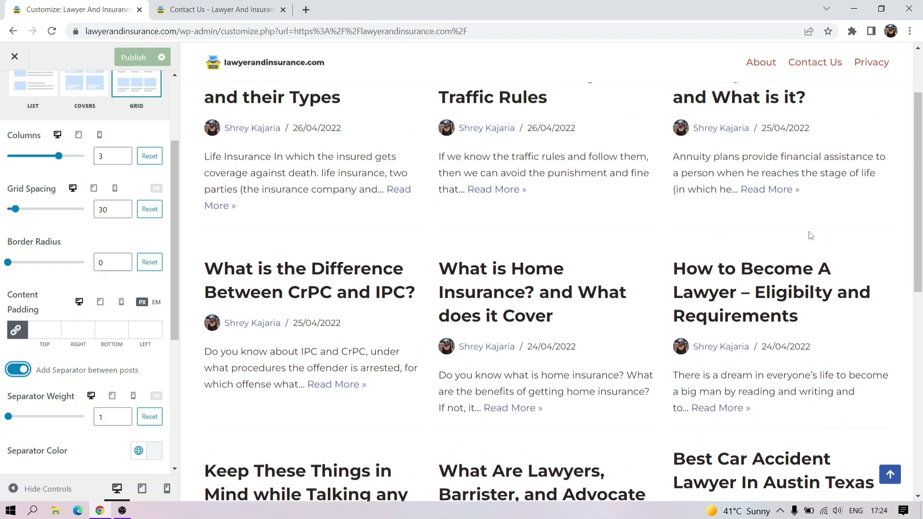
{"action": "left_click", "coordinate": [127, 415]}
{"action": "left_click", "coordinate": [127, 414]}
{"action": "left_click", "coordinate": [127, 414]}
{"action": "left_click", "coordinate": [128, 415]}
{"action": "left_click", "coordinate": [128, 414]}
{"action": "left_click", "coordinate": [128, 414]}
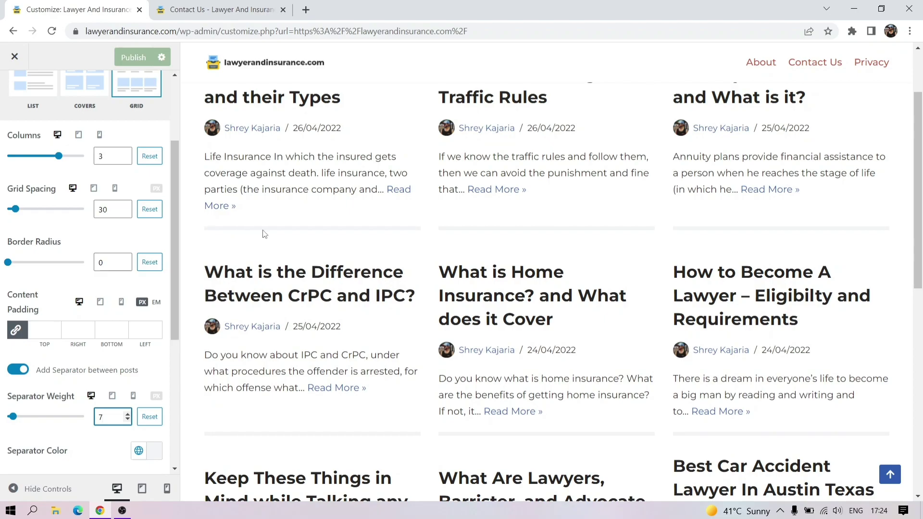
Set the separator color to the global Dark Background color and the separator weight to 1
{"action": "left_click", "coordinate": [139, 452]}
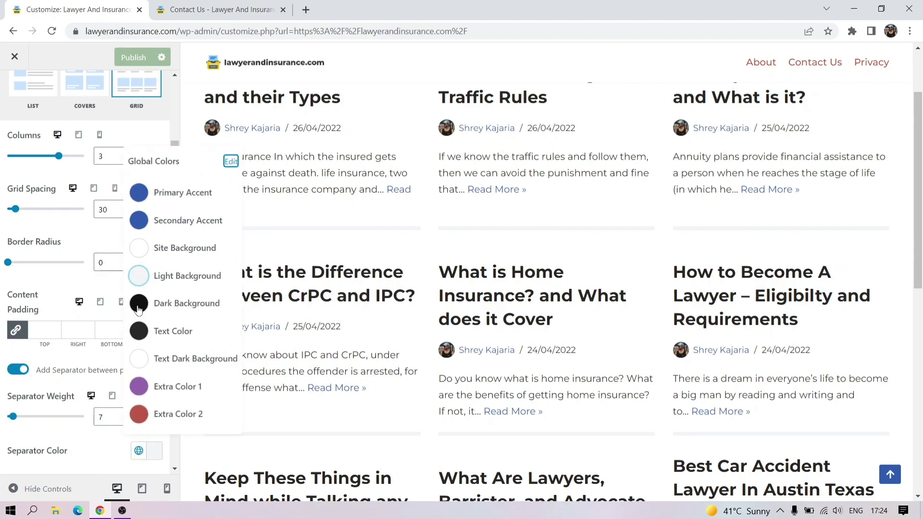
{"action": "left_click", "coordinate": [138, 303]}
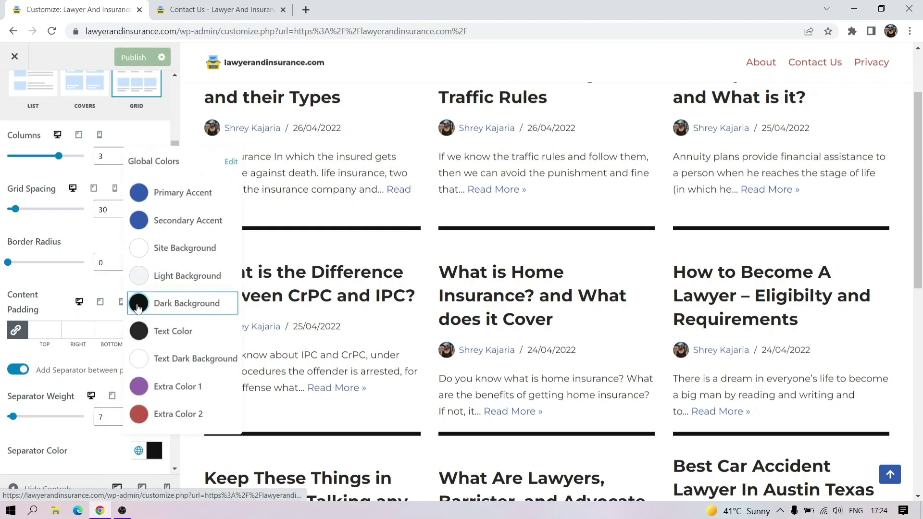
{"action": "left_click", "coordinate": [72, 463]}
{"action": "left_click", "coordinate": [114, 412]}
{"action": "key", "text": "BackSpace"}
{"action": "type", "text": "1"}
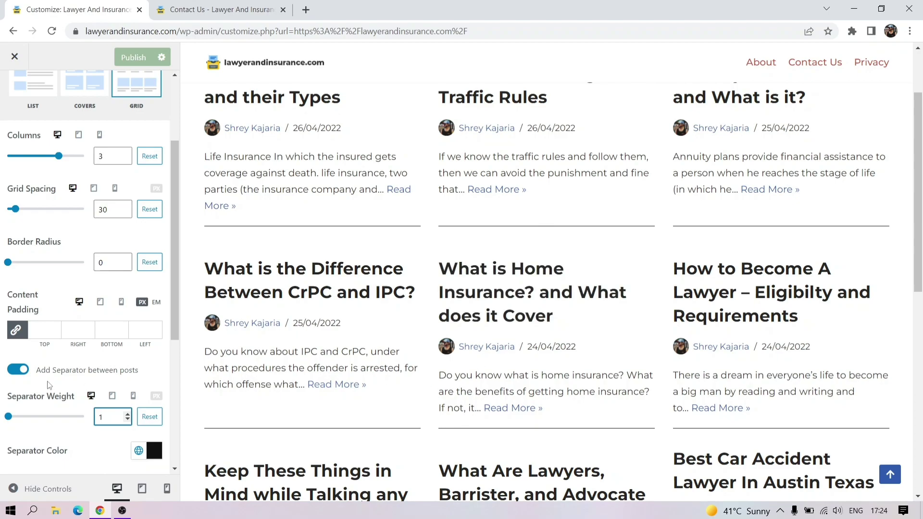
Enable Masonry for the blog grid and check the post arrangement in the preview
{"action": "left_click_drag", "start_coordinate": [172, 286], "coordinate": [172, 329]}
{"action": "scroll", "coordinate": [140, 366], "scroll_direction": "down", "scroll_amount": 2}
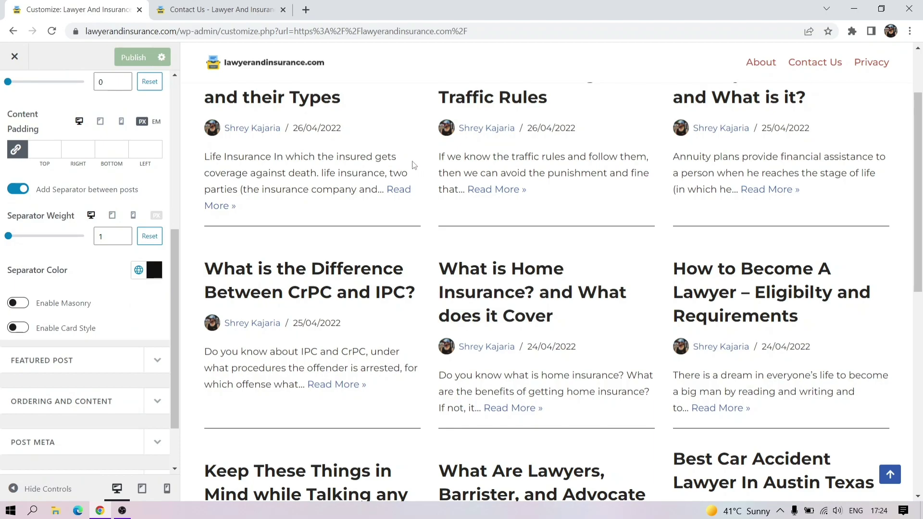
{"action": "scroll", "coordinate": [327, 303], "scroll_direction": "up", "scroll_amount": 2}
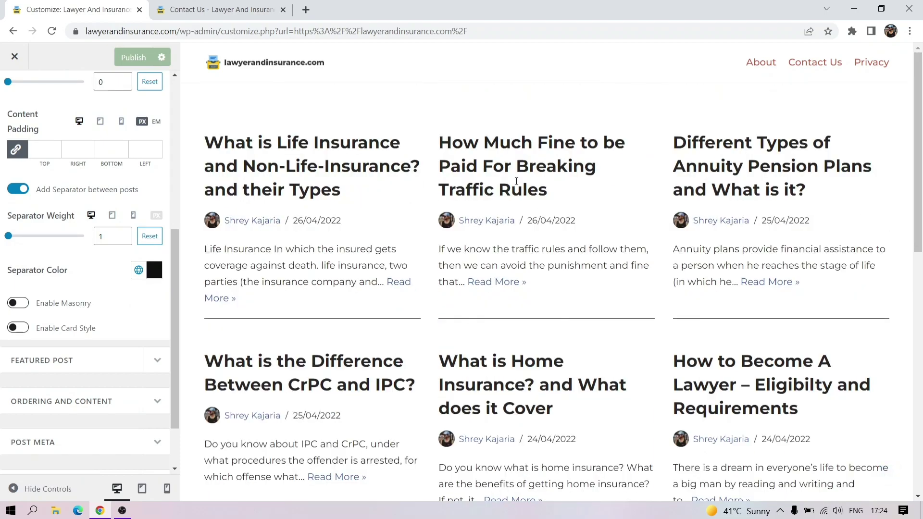
{"action": "left_click", "coordinate": [22, 304]}
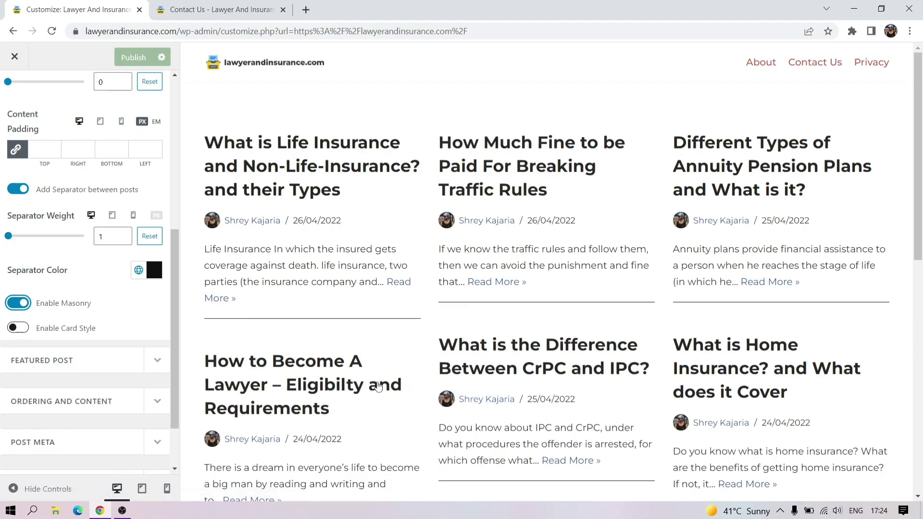
{"action": "mouse_move", "coordinate": [913, 134]}
{"action": "left_mouse_down"}
{"action": "mouse_move", "coordinate": [912, 243]}
{"action": "mouse_move", "coordinate": [913, 134]}
{"action": "left_mouse_up"}
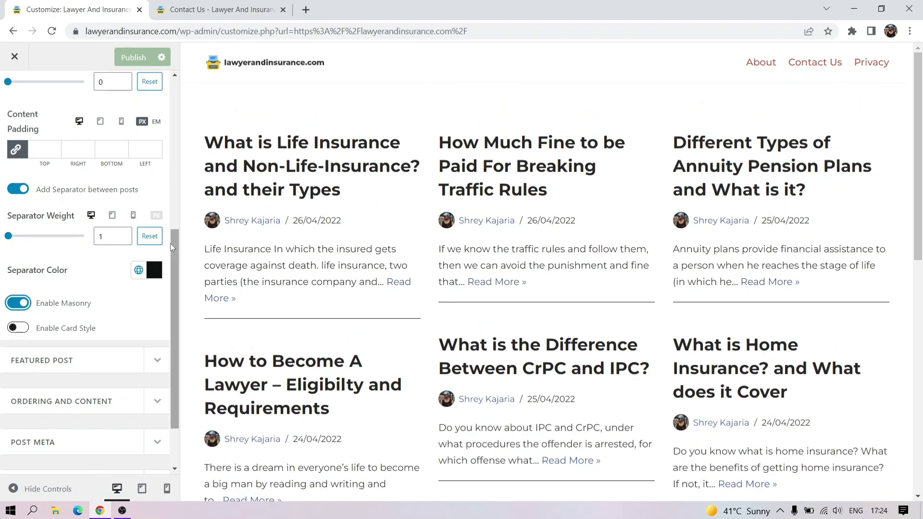
Try the Covers blog layout with masonry and look through the posts in the preview
{"action": "scroll", "coordinate": [111, 183], "scroll_direction": "up", "scroll_amount": 6}
{"action": "left_click", "coordinate": [88, 194]}
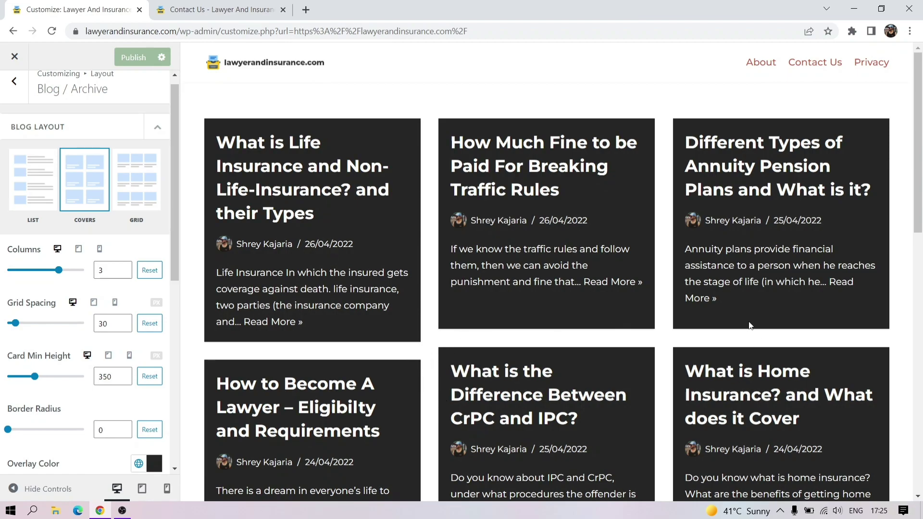
{"action": "scroll", "coordinate": [920, 288], "scroll_direction": "down", "scroll_amount": 5}
{"action": "left_click_drag", "start_coordinate": [921, 314], "coordinate": [922, 114]}
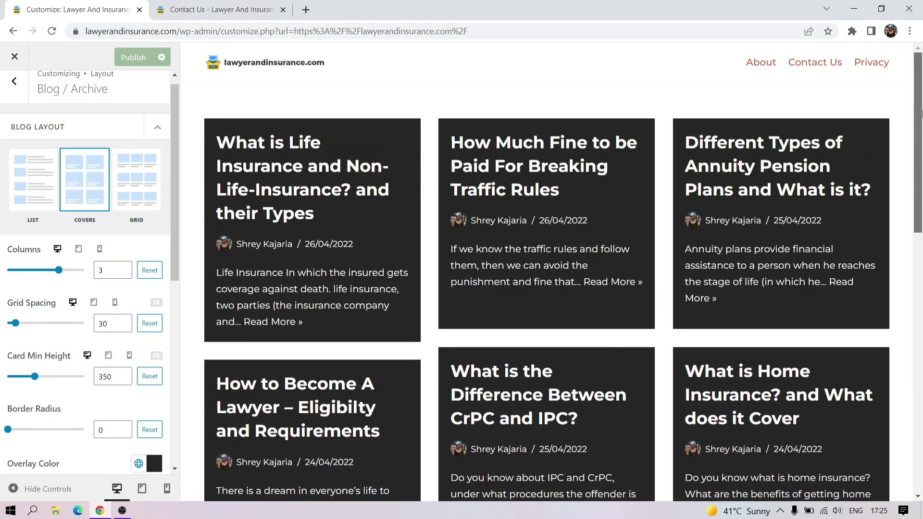
Switch the blog layout to List and set the image position to Left
{"action": "left_click", "coordinate": [27, 178]}
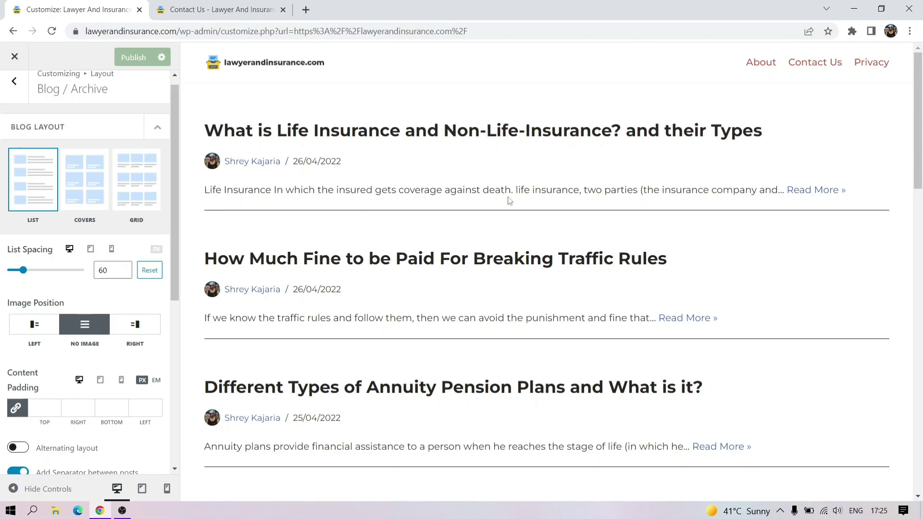
{"action": "left_click", "coordinate": [40, 327]}
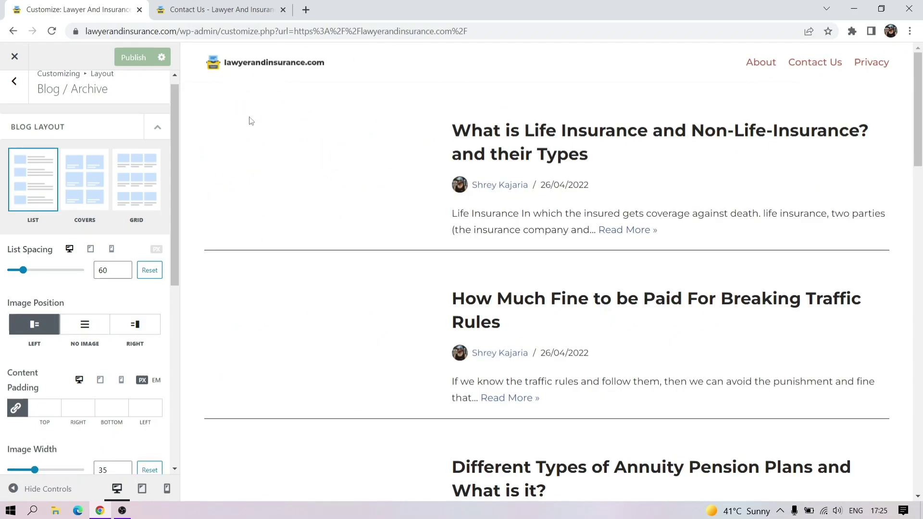
On page 3 of the post list, try image widths of 0 and 16 and reset the image width to its default
{"action": "left_click_drag", "start_coordinate": [921, 140], "coordinate": [922, 464]}
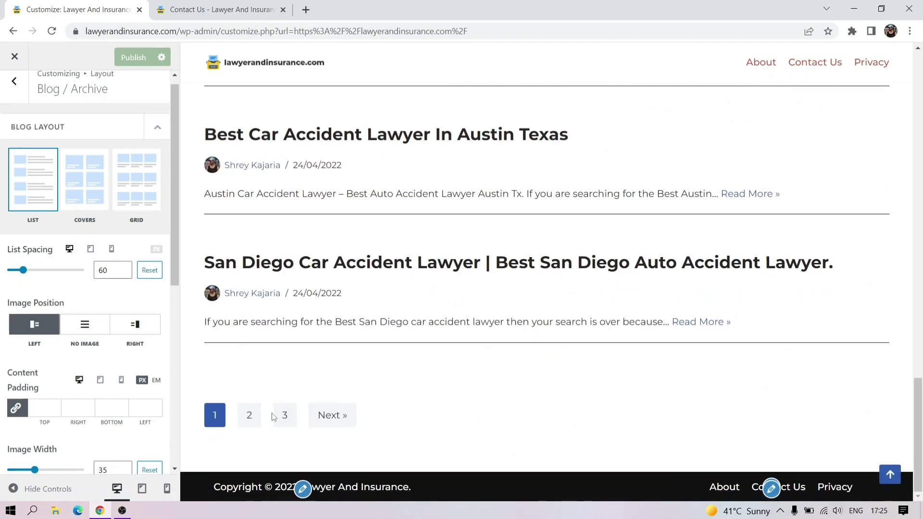
{"action": "left_click", "coordinate": [283, 416]}
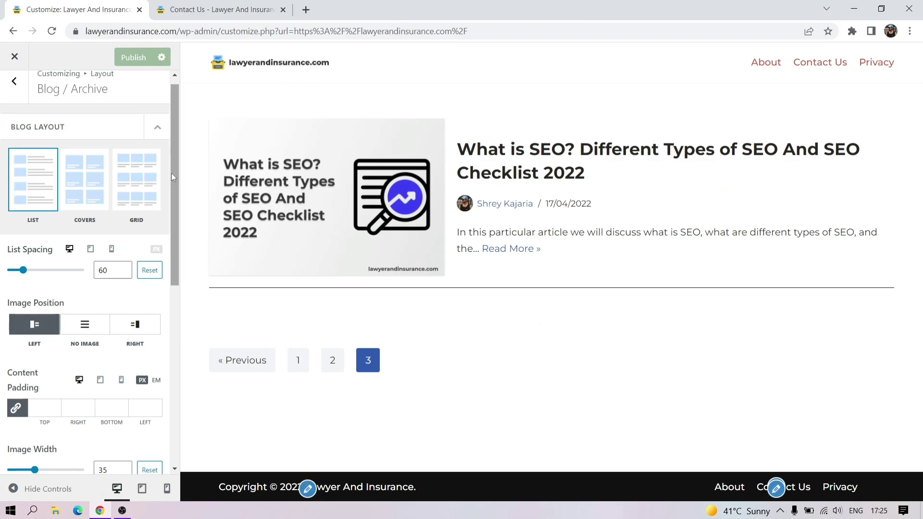
{"action": "scroll", "coordinate": [172, 173], "scroll_direction": "down", "scroll_amount": 3}
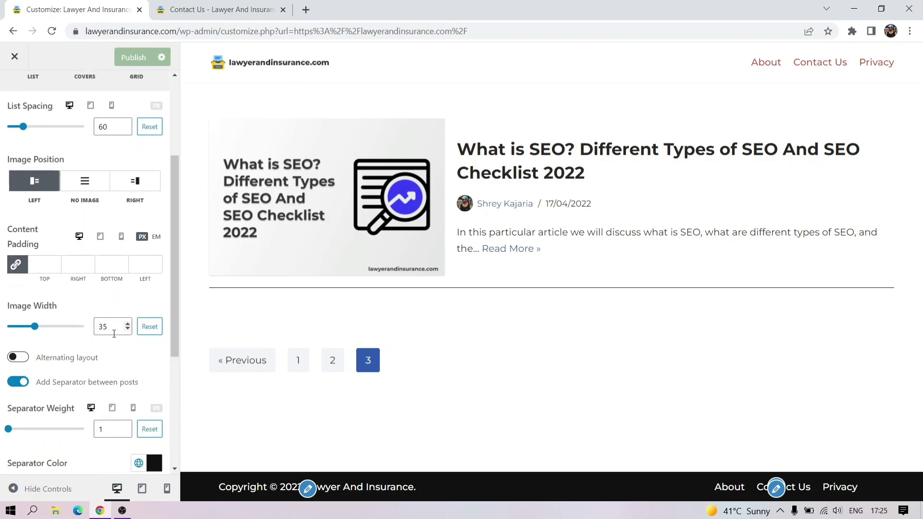
{"action": "left_click_drag", "start_coordinate": [26, 328], "coordinate": [6, 329]}
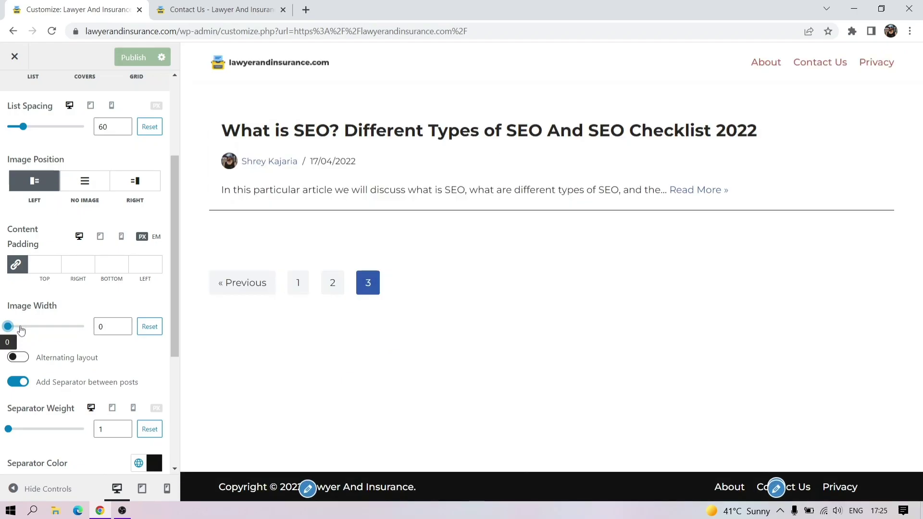
{"action": "left_click_drag", "start_coordinate": [24, 328], "coordinate": [20, 327]}
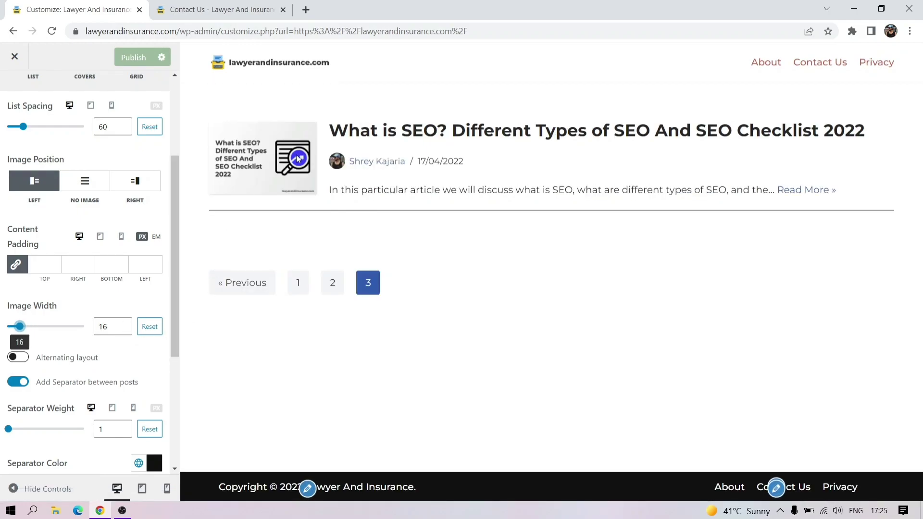
{"action": "left_click", "coordinate": [144, 329]}
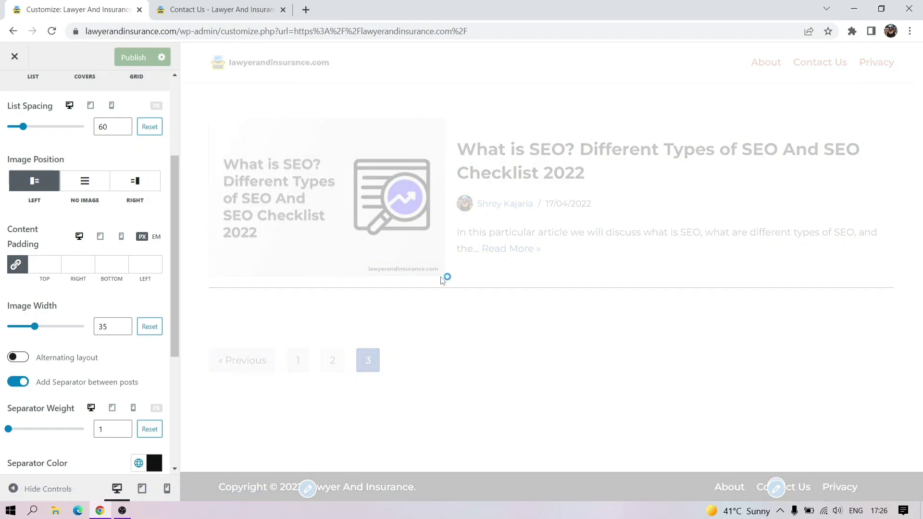
Enable the alternating layout for the blog list and check how the posts on page 2 are arranged in the preview
{"action": "left_click_drag", "start_coordinate": [918, 126], "coordinate": [913, 467]}
{"action": "scroll", "coordinate": [620, 330], "scroll_direction": "up", "scroll_amount": 6}
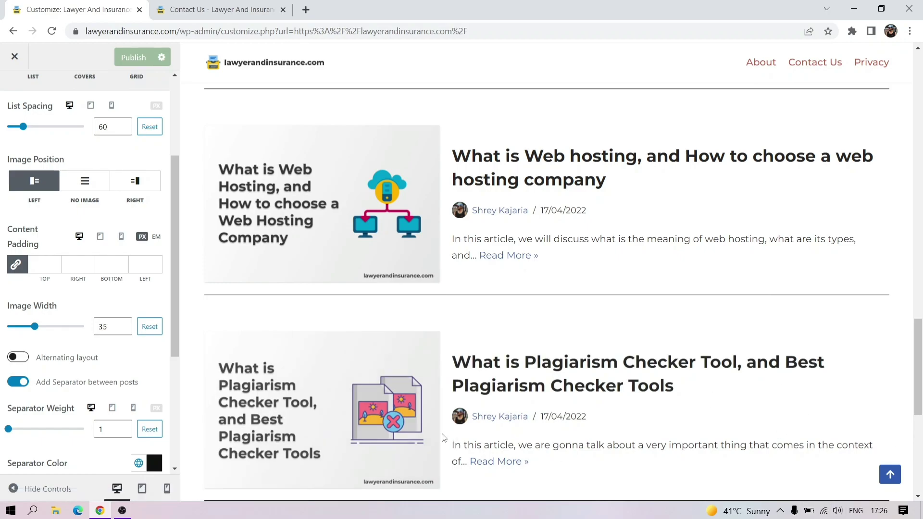
{"action": "left_click", "coordinate": [15, 358]}
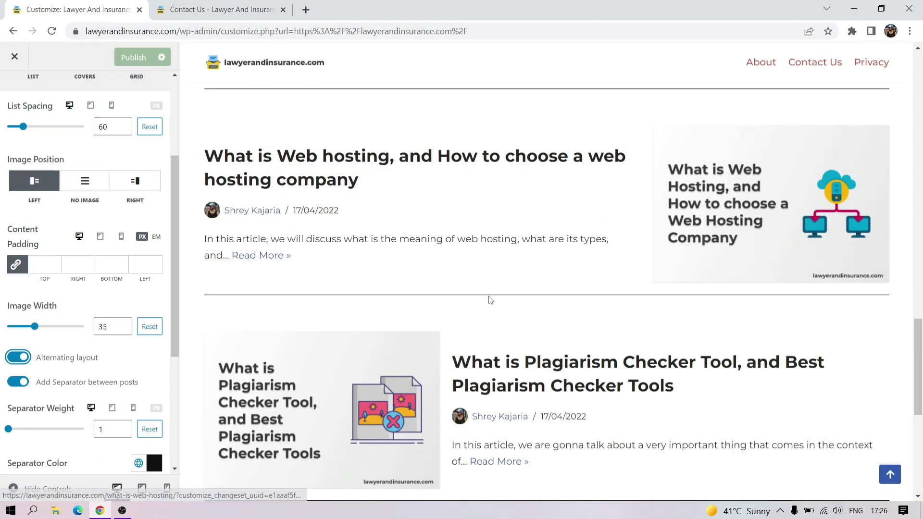
{"action": "scroll", "coordinate": [922, 367], "scroll_direction": "down", "scroll_amount": 6}
{"action": "scroll", "coordinate": [921, 304], "scroll_direction": "up", "scroll_amount": 10}
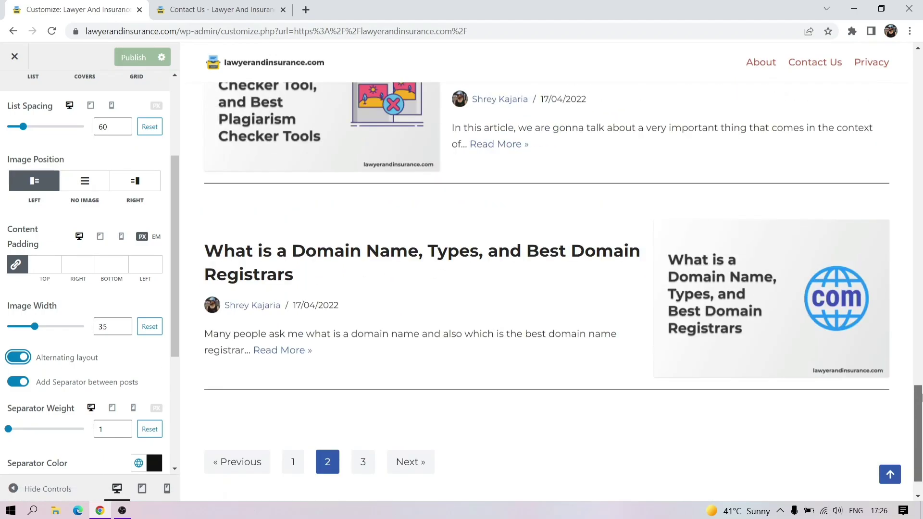
{"action": "scroll", "coordinate": [922, 304], "scroll_direction": "up", "scroll_amount": 10}
{"action": "scroll", "coordinate": [921, 304], "scroll_direction": "down", "scroll_amount": 5}
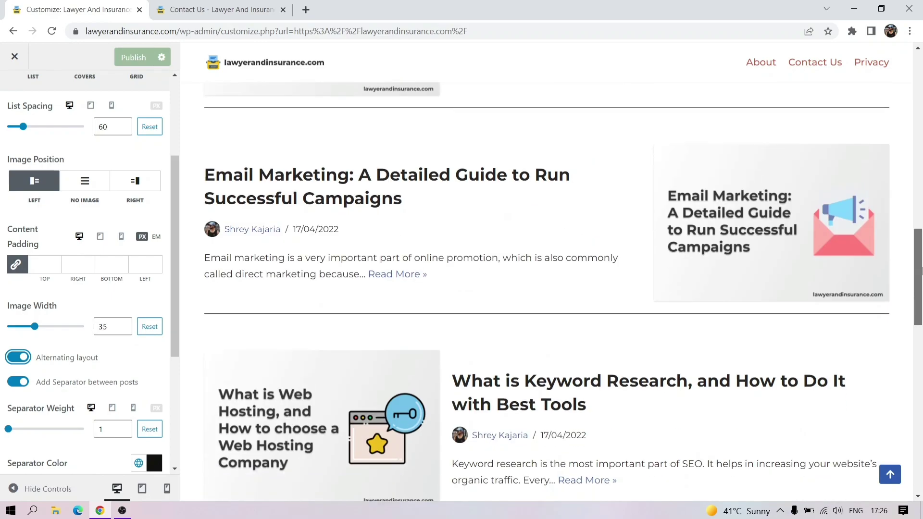
{"action": "left_click_drag", "start_coordinate": [174, 162], "coordinate": [174, 85]}
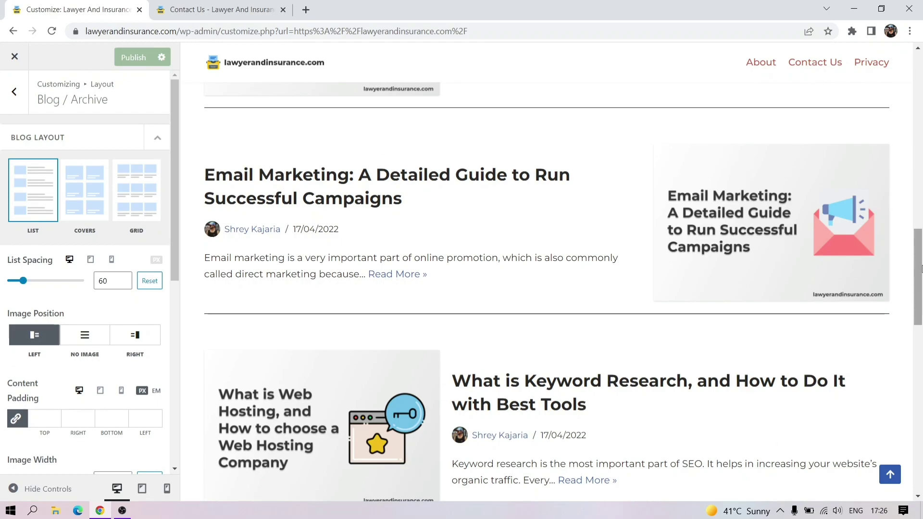
{"action": "scroll", "coordinate": [667, 446], "scroll_direction": "up", "scroll_amount": 3}
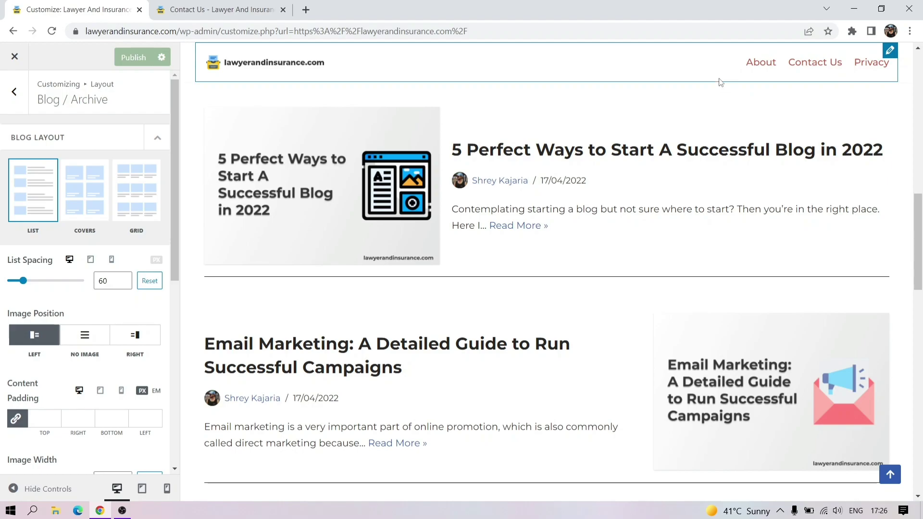
{"action": "left_click_drag", "start_coordinate": [919, 259], "coordinate": [918, 363]}
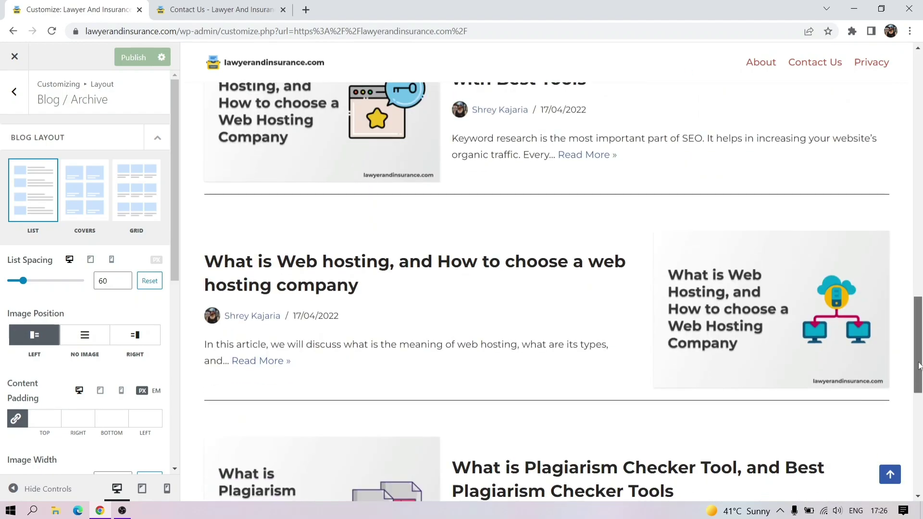
Open the Ordering and Content settings and review the post order options, keeping Date posted descending
{"action": "left_click_drag", "start_coordinate": [174, 221], "coordinate": [171, 430]}
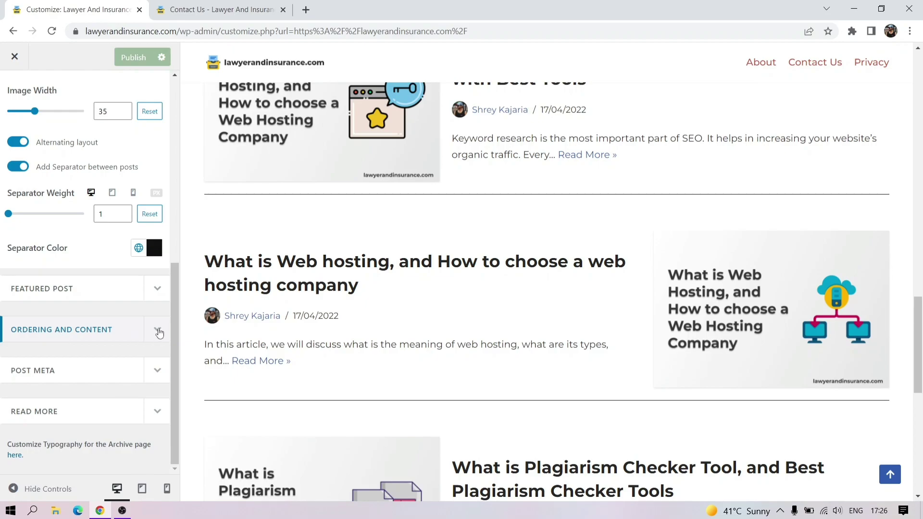
{"action": "left_click", "coordinate": [158, 331]}
{"action": "left_click_drag", "start_coordinate": [176, 293], "coordinate": [185, 346]}
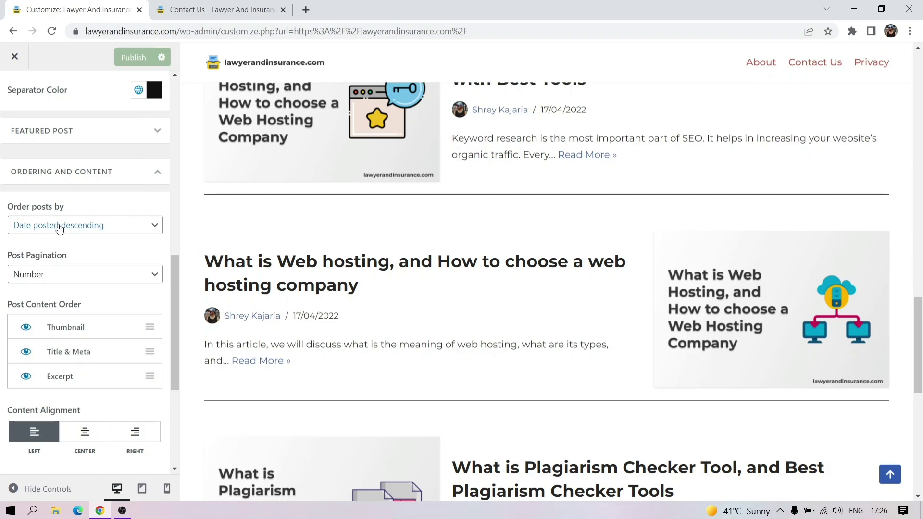
{"action": "left_click", "coordinate": [128, 227]}
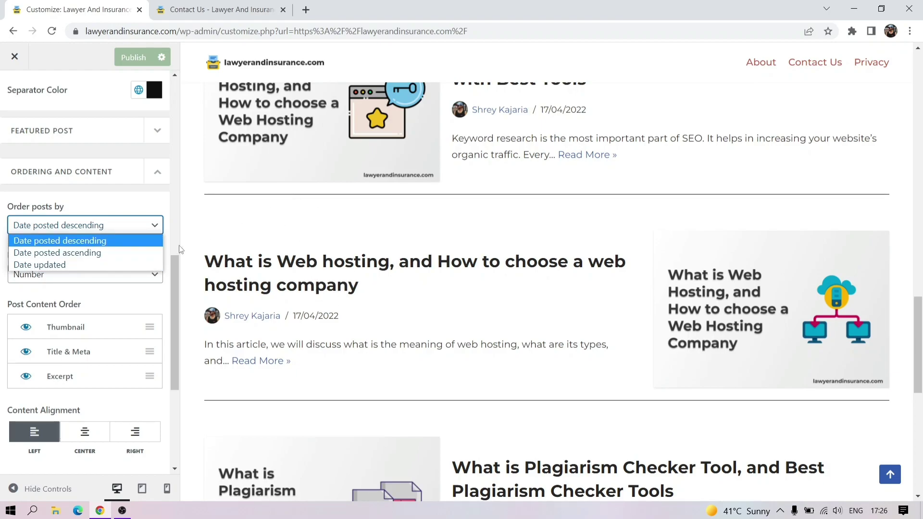
{"action": "left_click", "coordinate": [133, 227]}
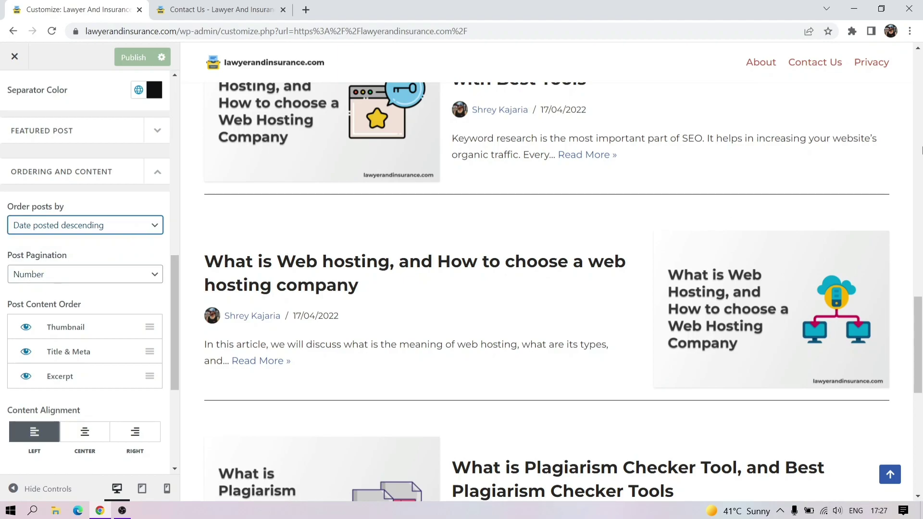
Try the Number & Search Field post pagination at the end of the post list and return it to Number
{"action": "scroll", "coordinate": [921, 301], "scroll_direction": "down", "scroll_amount": 10}
{"action": "left_click", "coordinate": [101, 273]}
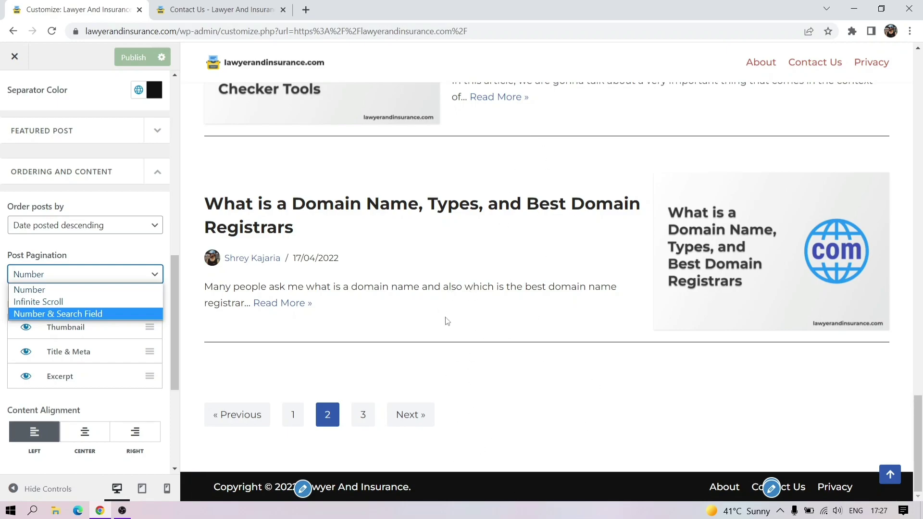
{"action": "left_click", "coordinate": [95, 316]}
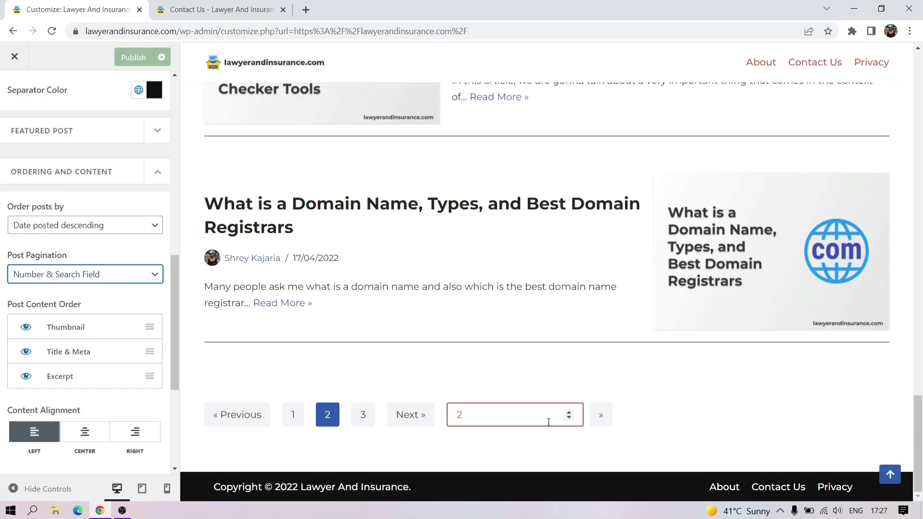
{"action": "left_click", "coordinate": [541, 417]}
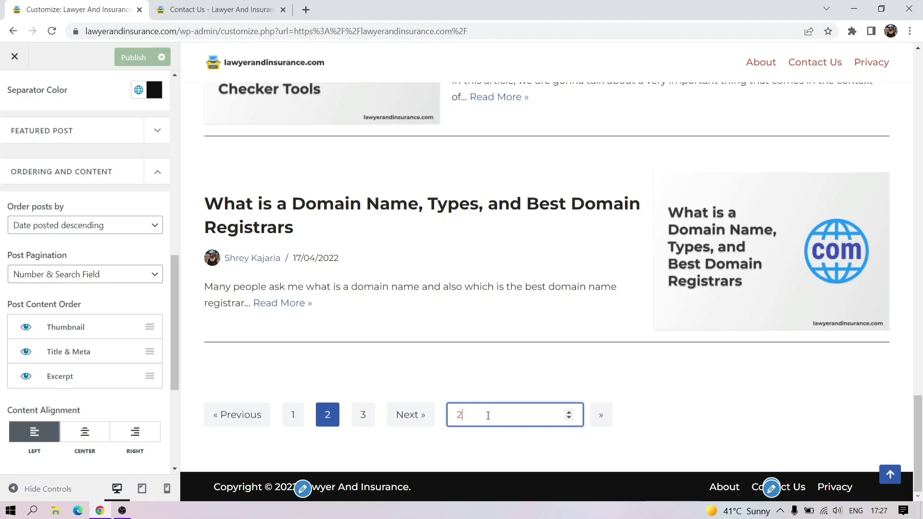
{"action": "left_click", "coordinate": [92, 280]}
{"action": "left_click", "coordinate": [84, 280]}
{"action": "left_click", "coordinate": [78, 278]}
{"action": "left_click", "coordinate": [68, 289]}
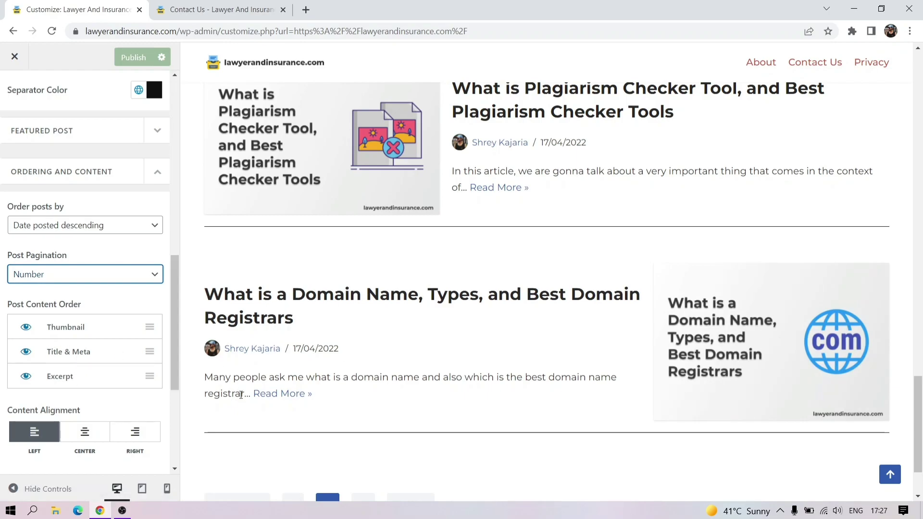
Try placing Excerpt above Title & Meta in the post content order and restore the original order
{"action": "left_click_drag", "start_coordinate": [150, 383], "coordinate": [150, 351]}
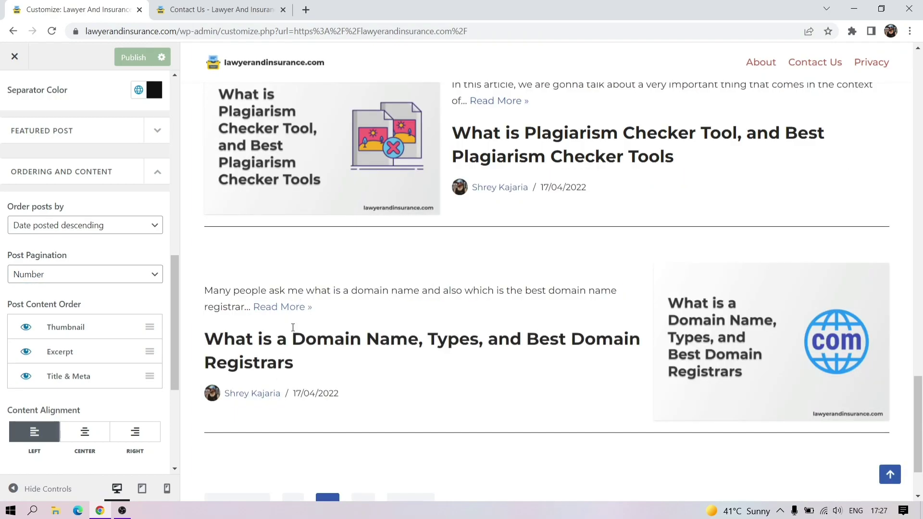
{"action": "left_click_drag", "start_coordinate": [155, 371], "coordinate": [149, 347]}
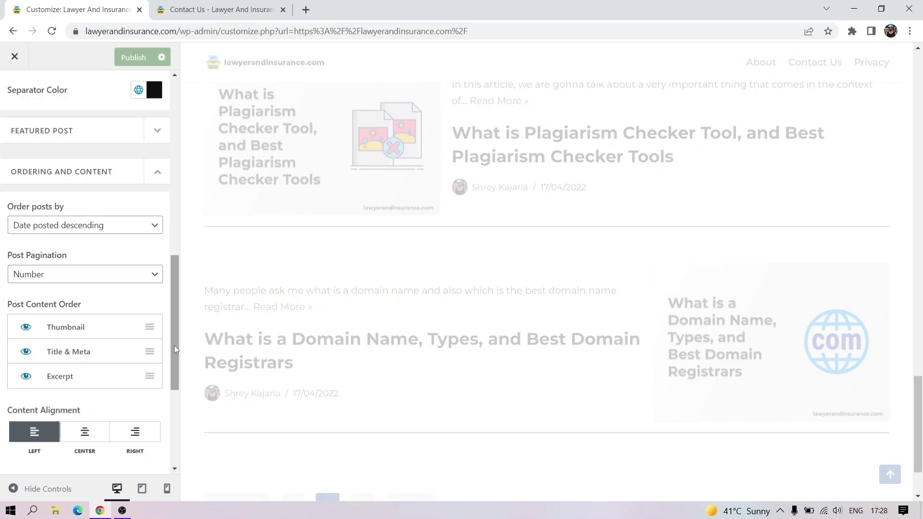
Try an excerpt length of 27 and return it to 18
{"action": "scroll", "coordinate": [174, 345], "scroll_direction": "down", "scroll_amount": 1}
{"action": "scroll", "coordinate": [172, 341], "scroll_direction": "down", "scroll_amount": 2}
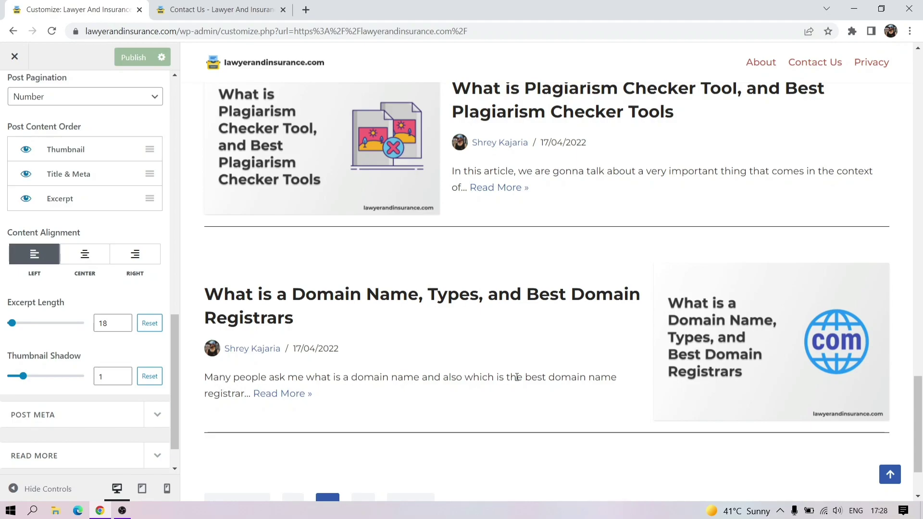
{"action": "double_click", "coordinate": [113, 323]}
{"action": "type", "text": "27"}
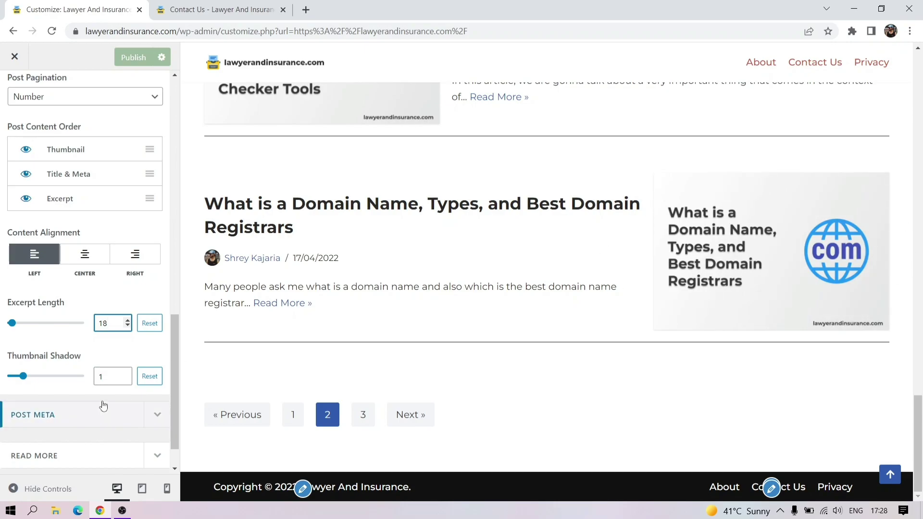
Try a thumbnail shadow of 3 on the post images and set it back to 1
{"action": "left_click", "coordinate": [107, 373]}
{"action": "double_click", "coordinate": [124, 374]}
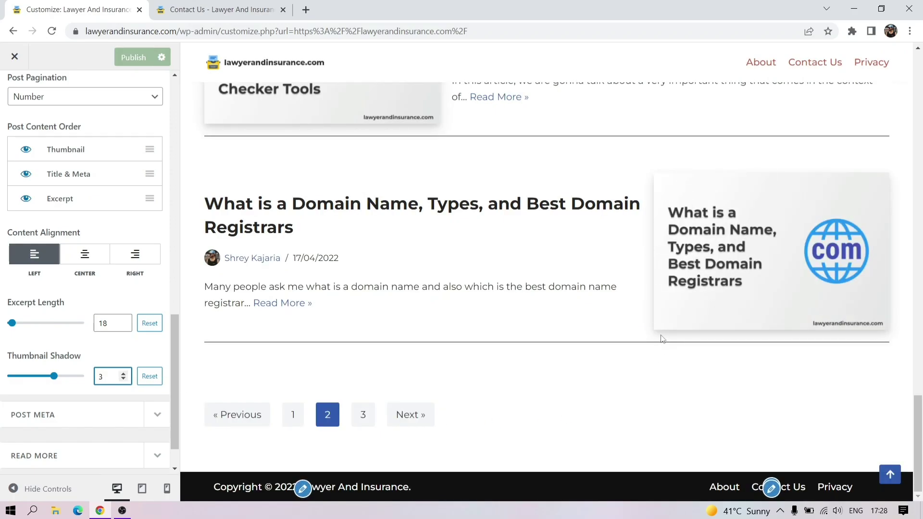
{"action": "left_click", "coordinate": [124, 379]}
{"action": "left_click", "coordinate": [124, 379]}
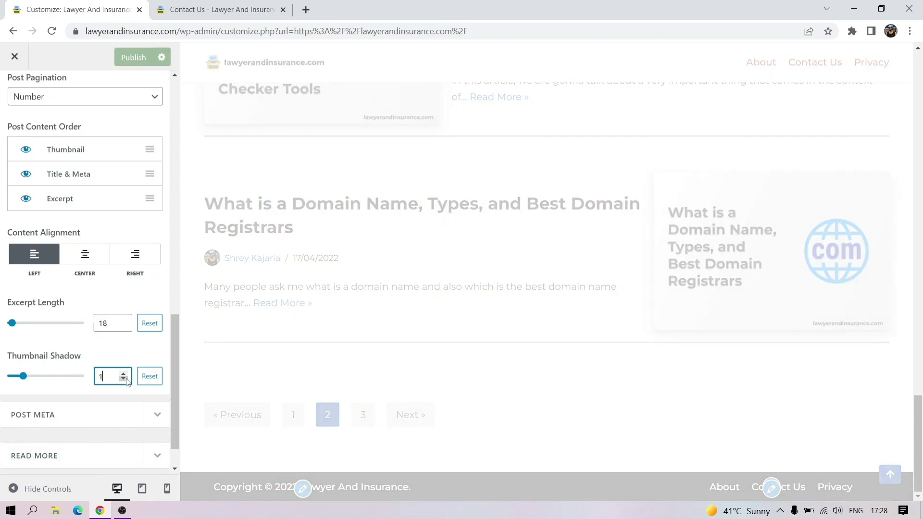
Switch from Ordering and Content to the Post Meta settings, try > as the meta separator and restore it to /
{"action": "left_click_drag", "start_coordinate": [174, 325], "coordinate": [175, 280]}
{"action": "left_click", "coordinate": [157, 126]}
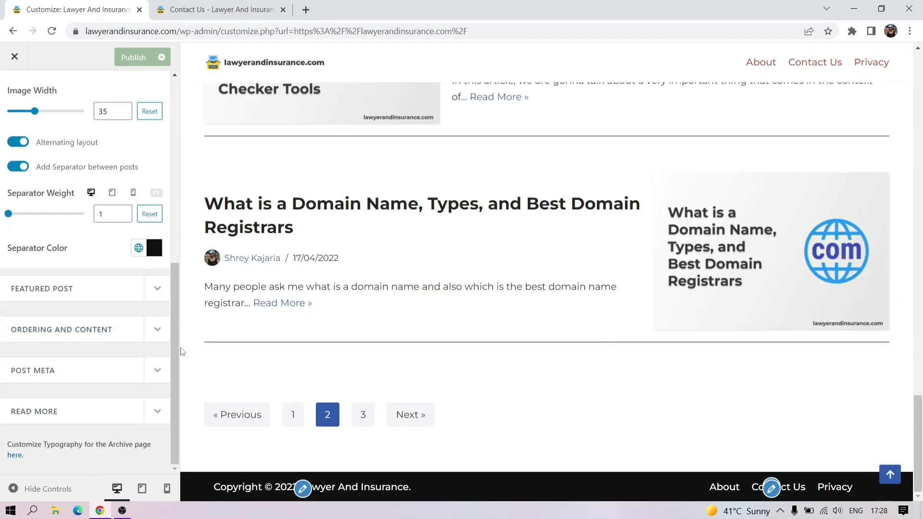
{"action": "left_click", "coordinate": [157, 371]}
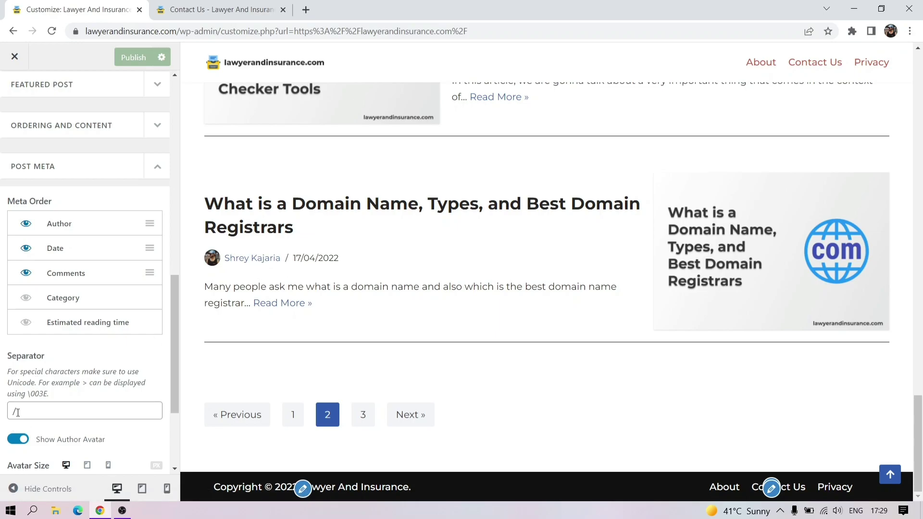
{"action": "left_click", "coordinate": [53, 413]}
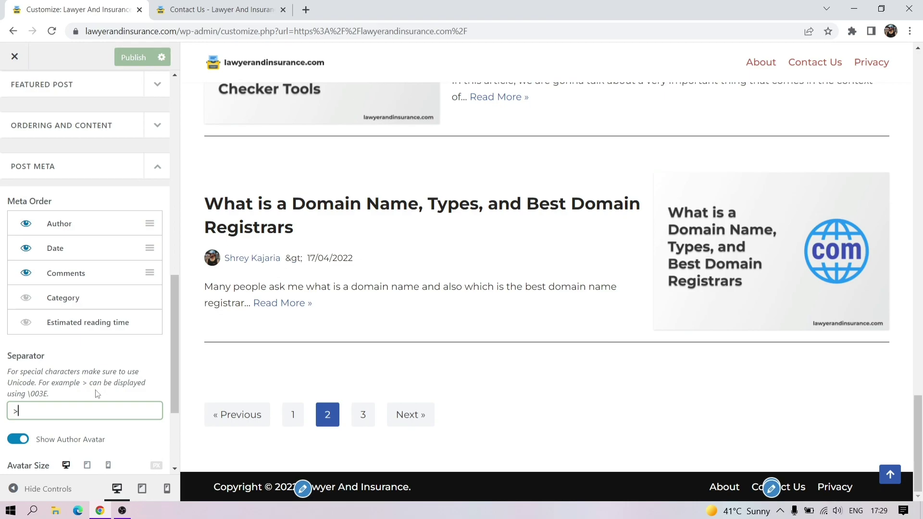
{"action": "type", "text": "/"}
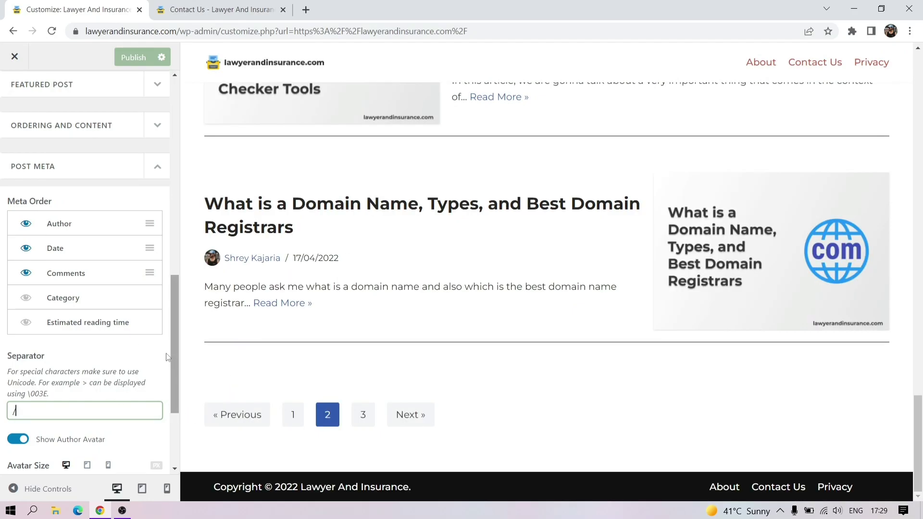
Try author avatar sizes of 29 and 20 and set the avatar size back to 27
{"action": "left_click_drag", "start_coordinate": [174, 331], "coordinate": [175, 350]}
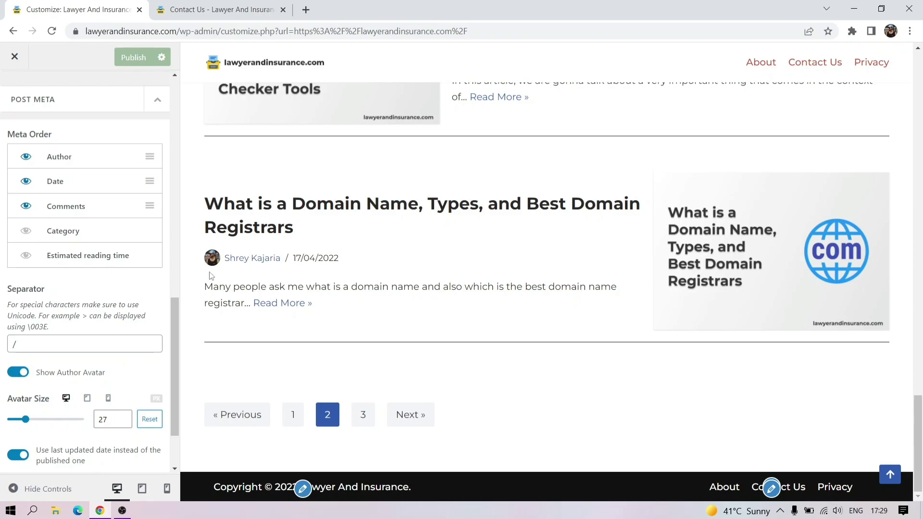
{"action": "left_click", "coordinate": [126, 417]}
{"action": "left_click", "coordinate": [127, 417]}
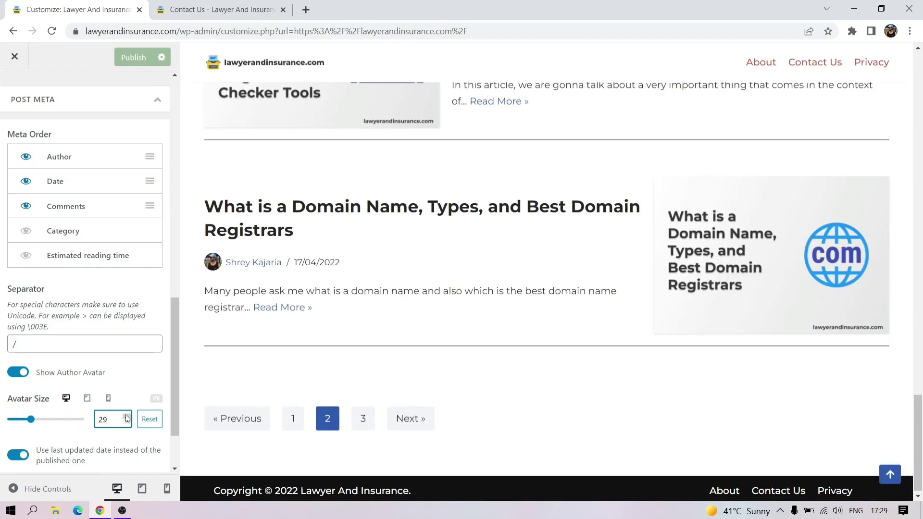
{"action": "key", "text": "BackSpace"}
{"action": "type", "text": "0"}
{"action": "key", "text": "BackSpace"}
{"action": "type", "text": "7"}
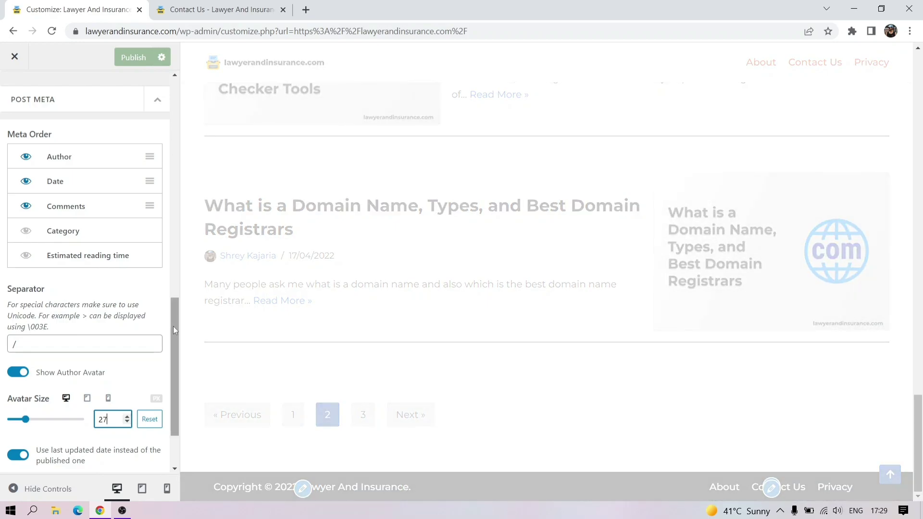
{"action": "scroll", "coordinate": [173, 332], "scroll_direction": "down", "scroll_amount": 1}
{"action": "scroll", "coordinate": [171, 351], "scroll_direction": "down", "scroll_amount": 1}
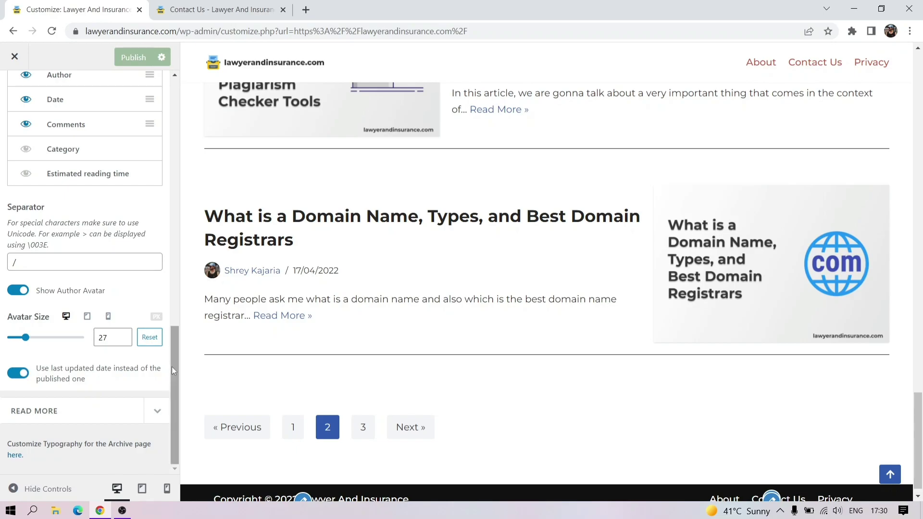
Switch from Post Meta to the Read More settings and set the Read More style to Primary Button
{"action": "scroll", "coordinate": [172, 367], "scroll_direction": "up", "scroll_amount": 5}
{"action": "left_click", "coordinate": [157, 233]}
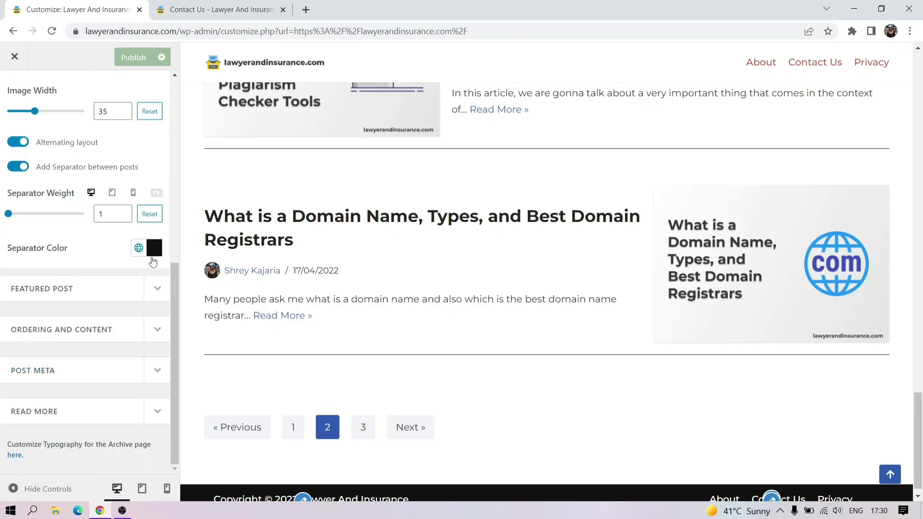
{"action": "left_click", "coordinate": [91, 416]}
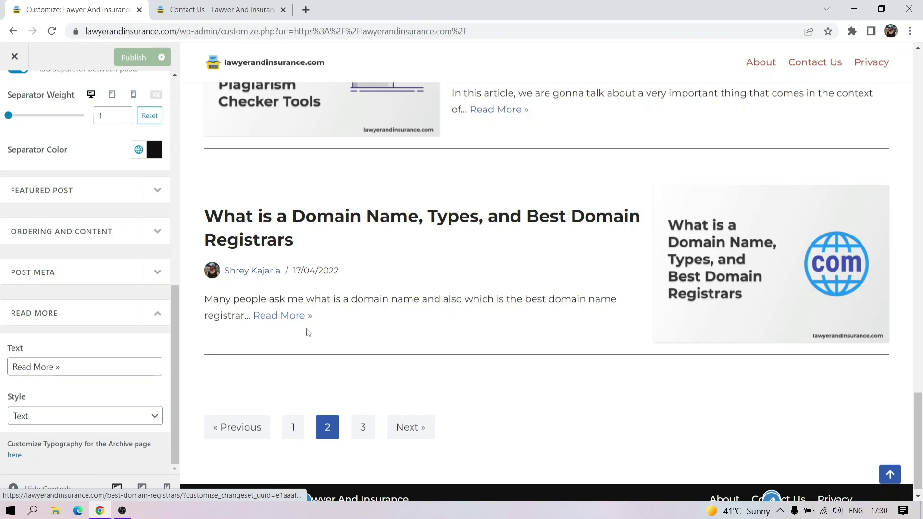
{"action": "left_click", "coordinate": [67, 424]}
{"action": "left_click", "coordinate": [60, 445]}
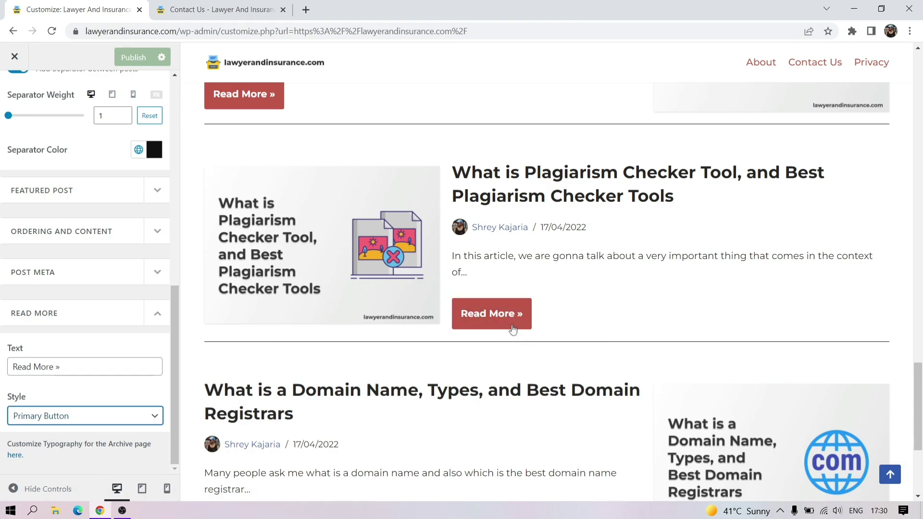
{"action": "left_click_drag", "start_coordinate": [176, 339], "coordinate": [179, 354]}
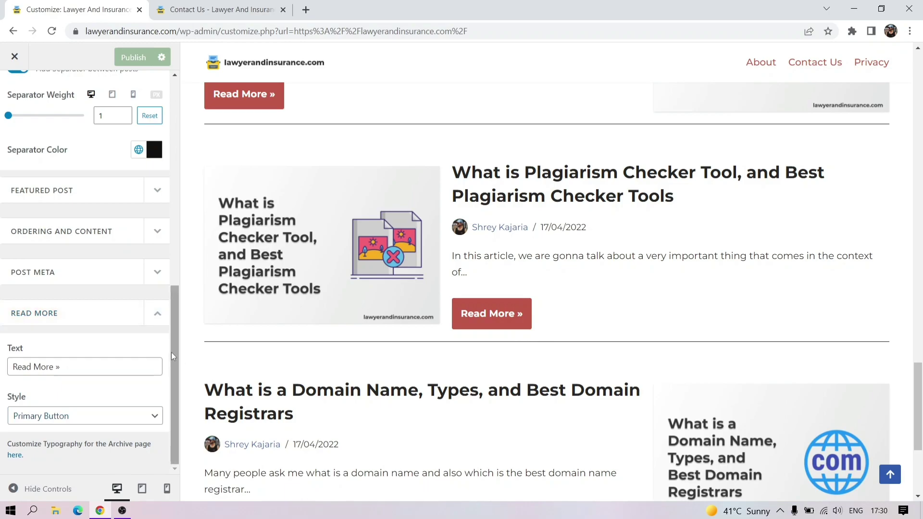
{"action": "left_click", "coordinate": [147, 417]}
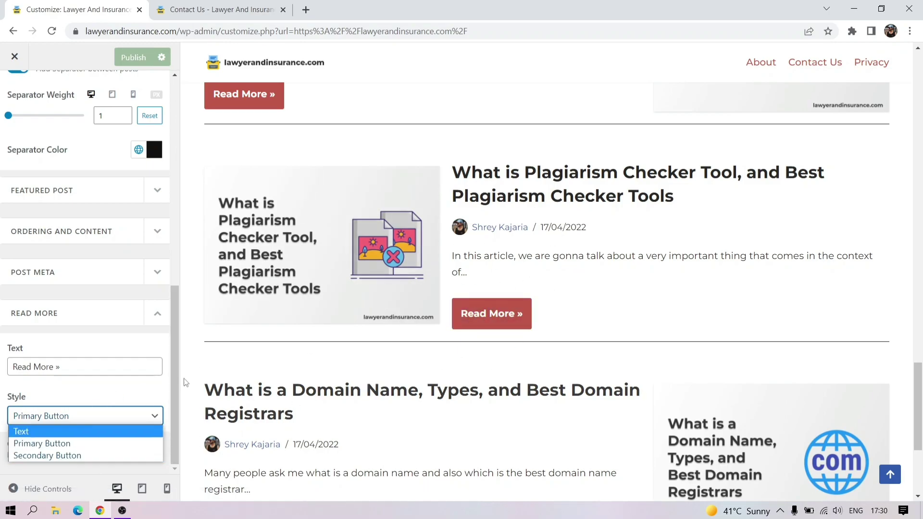
{"action": "left_click", "coordinate": [152, 416]}
Leave the Blog / Archive settings and open the Single Post layout settings with the Email Marketing post in the preview
{"action": "left_click_drag", "start_coordinate": [174, 336], "coordinate": [166, 81]}
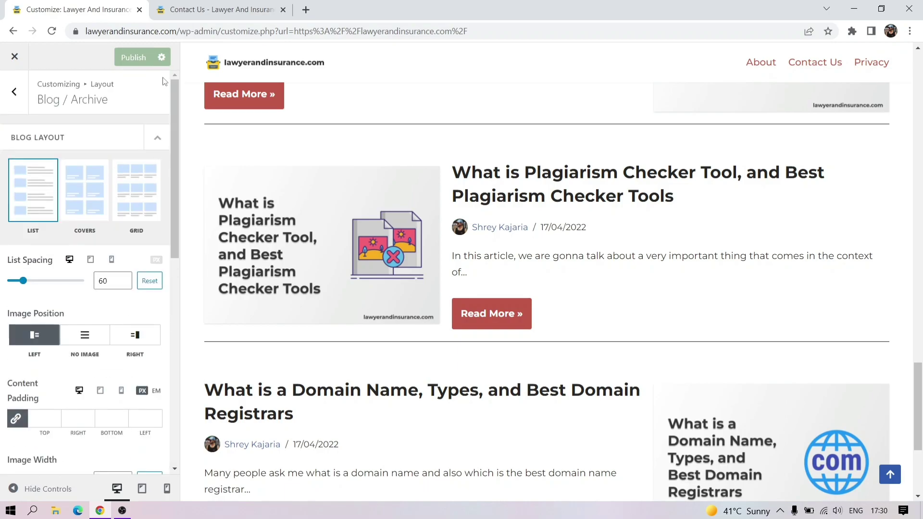
{"action": "left_click", "coordinate": [14, 92]}
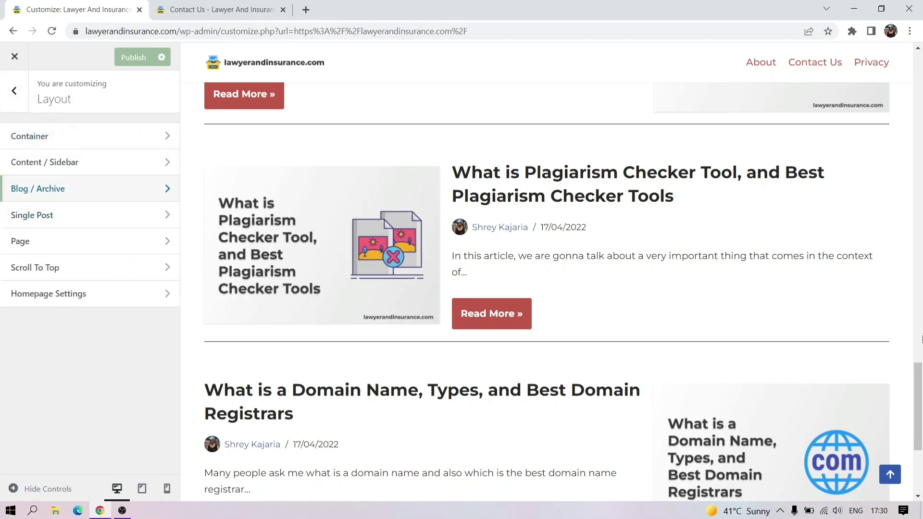
{"action": "left_click_drag", "start_coordinate": [918, 390], "coordinate": [918, 255]}
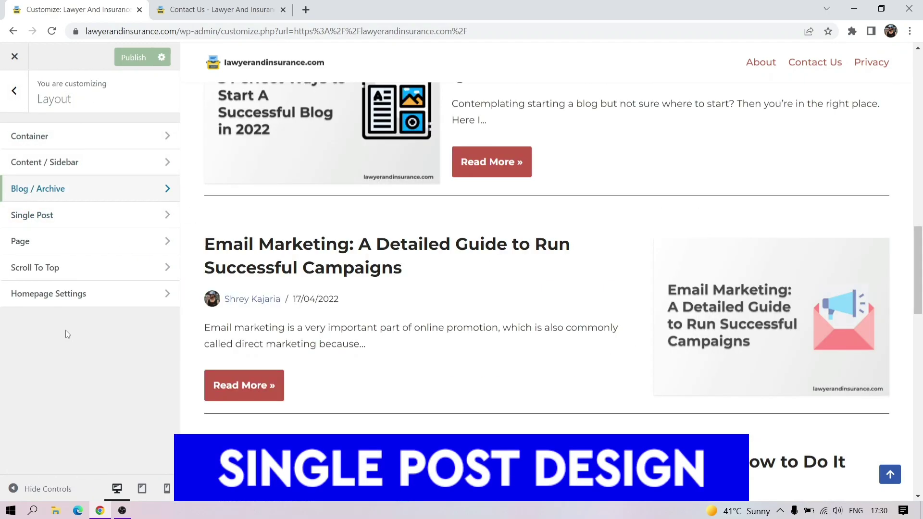
{"action": "left_click", "coordinate": [59, 219]}
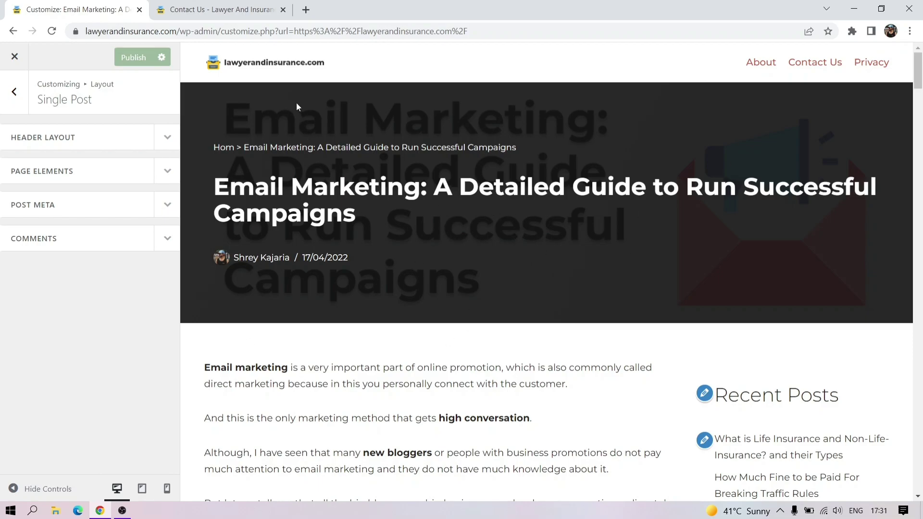
Change the Single Post header layout to Normal
{"action": "left_click", "coordinate": [140, 137]}
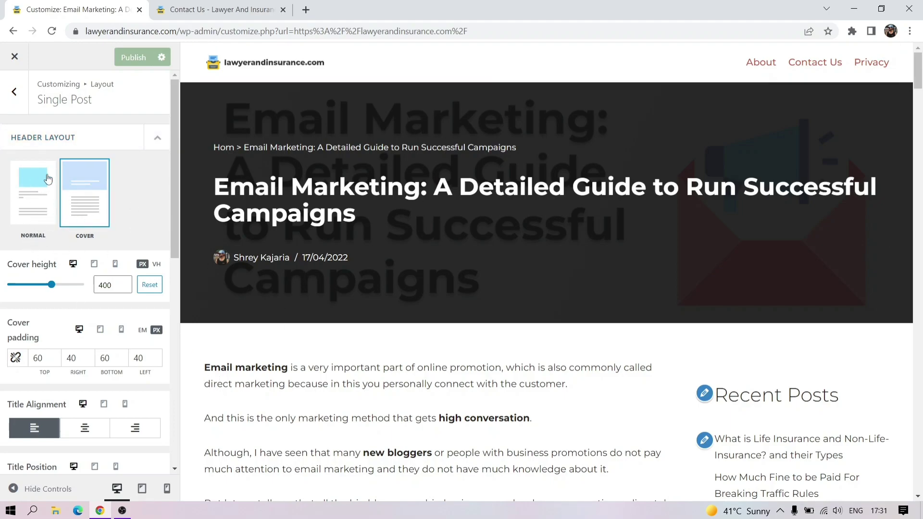
{"action": "left_click", "coordinate": [29, 208]}
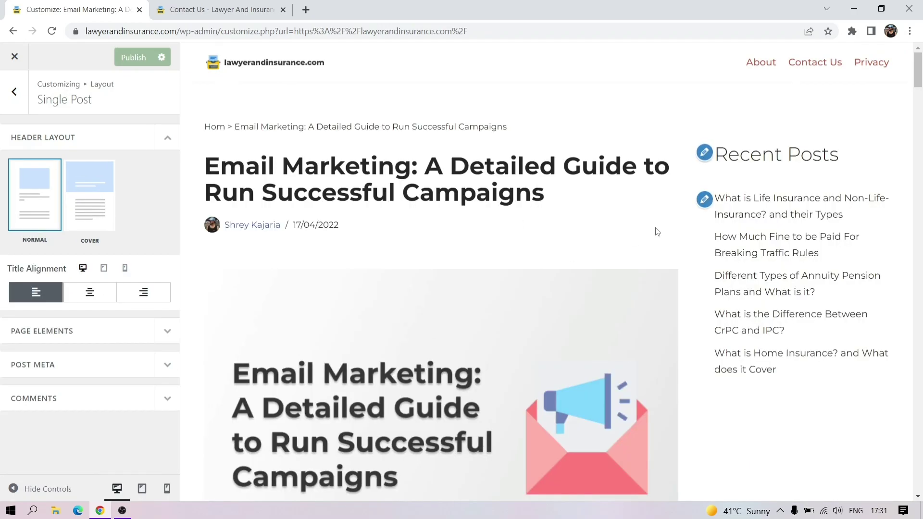
{"action": "mouse_move", "coordinate": [921, 81]}
{"action": "left_mouse_down"}
{"action": "mouse_move", "coordinate": [922, 91]}
{"action": "mouse_move", "coordinate": [922, 80]}
{"action": "left_mouse_up"}
Try centre and right title alignment for the single post header and restore left alignment
{"action": "left_click", "coordinate": [83, 295]}
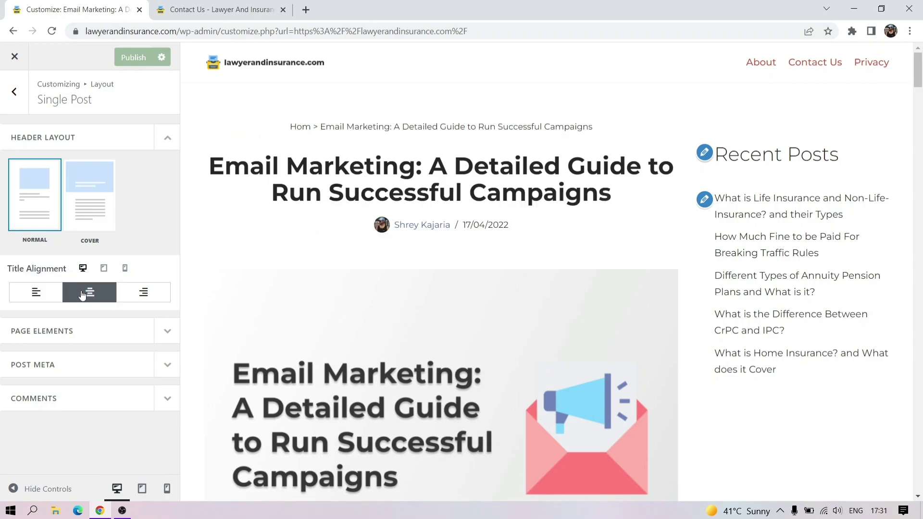
{"action": "left_click", "coordinate": [161, 293]}
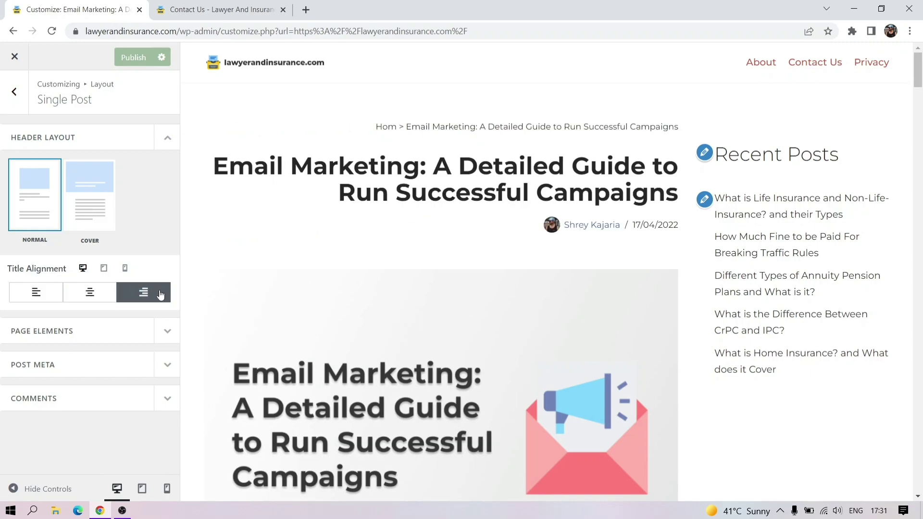
{"action": "left_click", "coordinate": [99, 294]}
{"action": "left_click", "coordinate": [25, 299]}
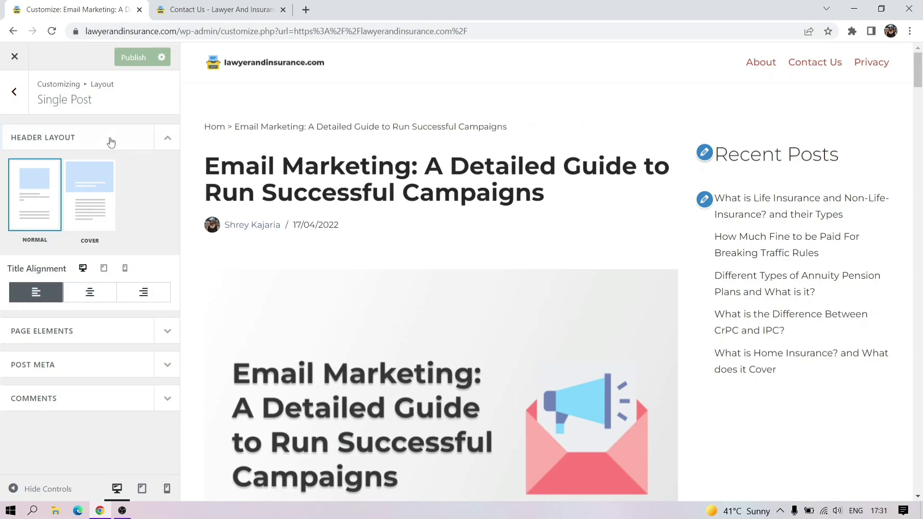
Switch from Header Layout to the Page Elements settings and move Thumbnail above Title & Meta in the elements order
{"action": "left_click", "coordinate": [110, 141]}
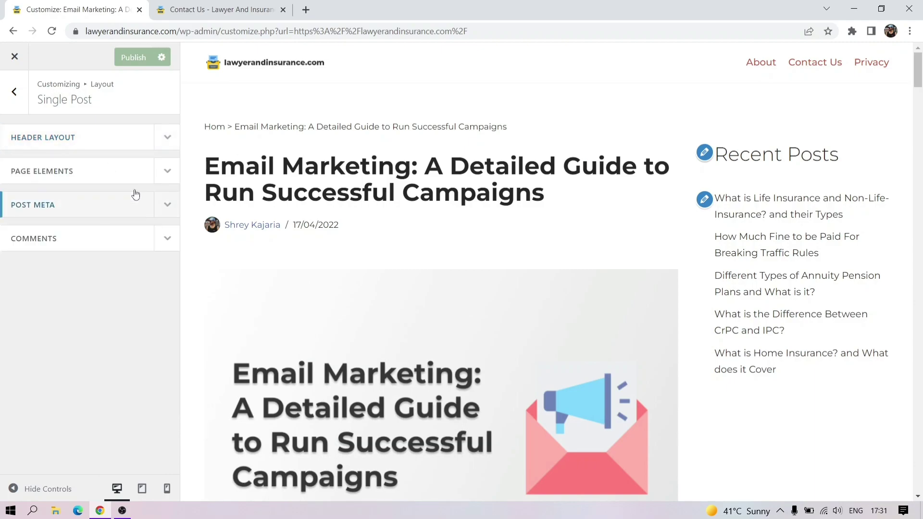
{"action": "left_click", "coordinate": [168, 170]}
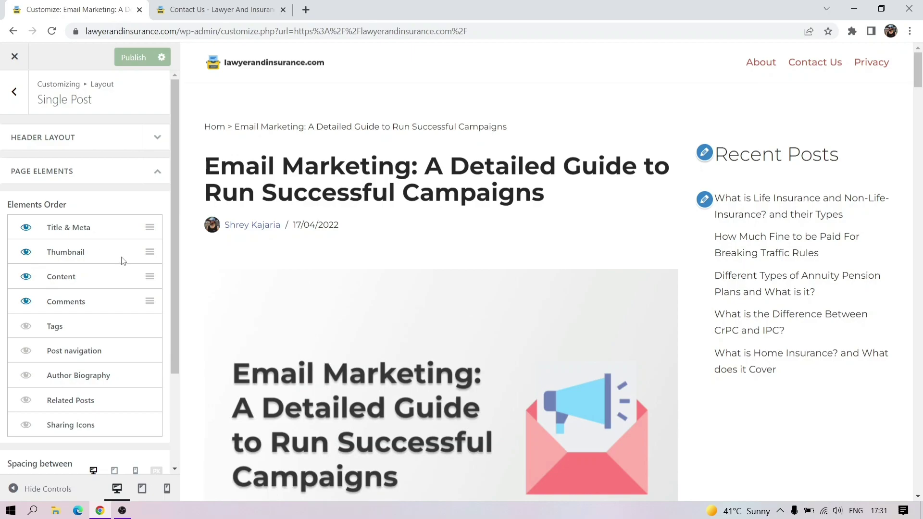
{"action": "left_click_drag", "start_coordinate": [149, 255], "coordinate": [148, 226]}
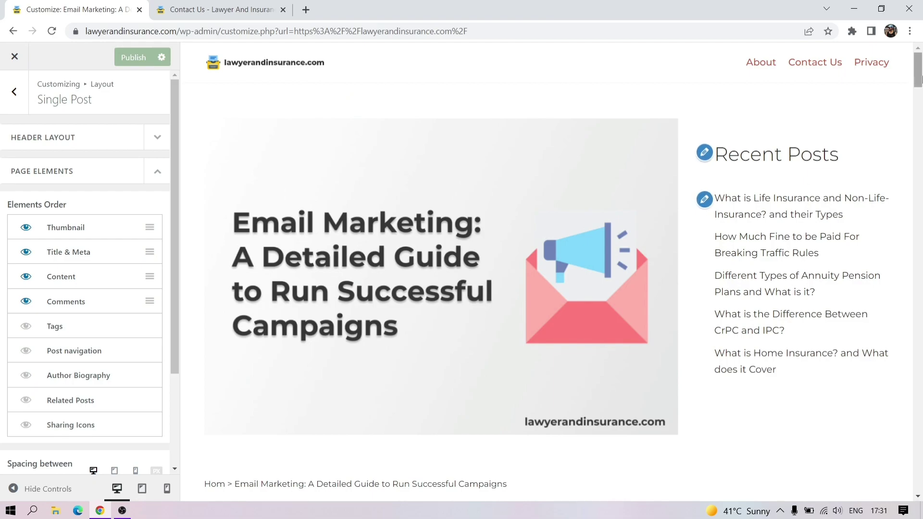
{"action": "left_click_drag", "start_coordinate": [919, 71], "coordinate": [918, 83]}
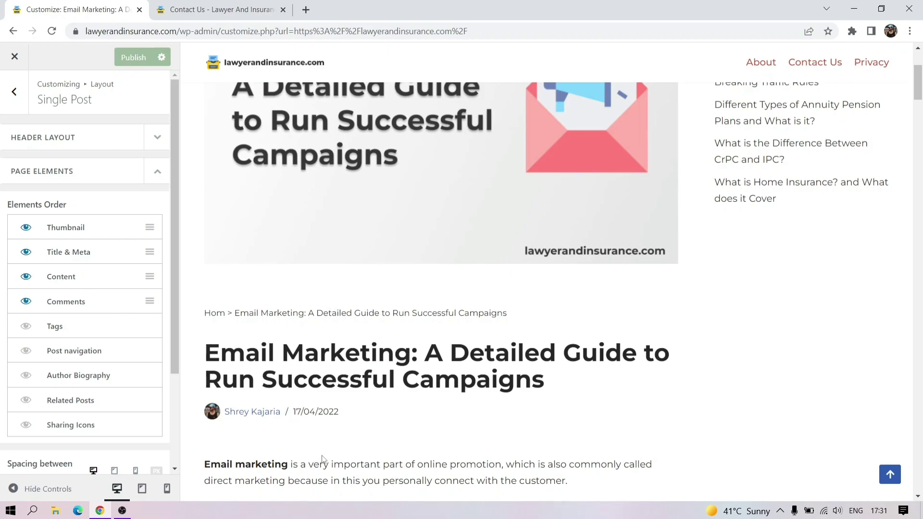
Show the Tags element on single posts and place it above Comments in the elements order
{"action": "left_click_drag", "start_coordinate": [914, 105], "coordinate": [917, 354]}
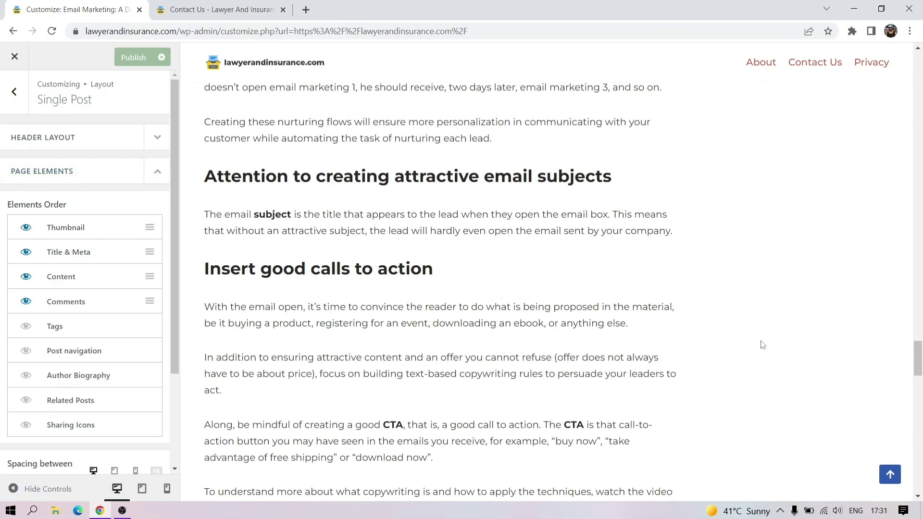
{"action": "left_click_drag", "start_coordinate": [918, 358], "coordinate": [922, 468]}
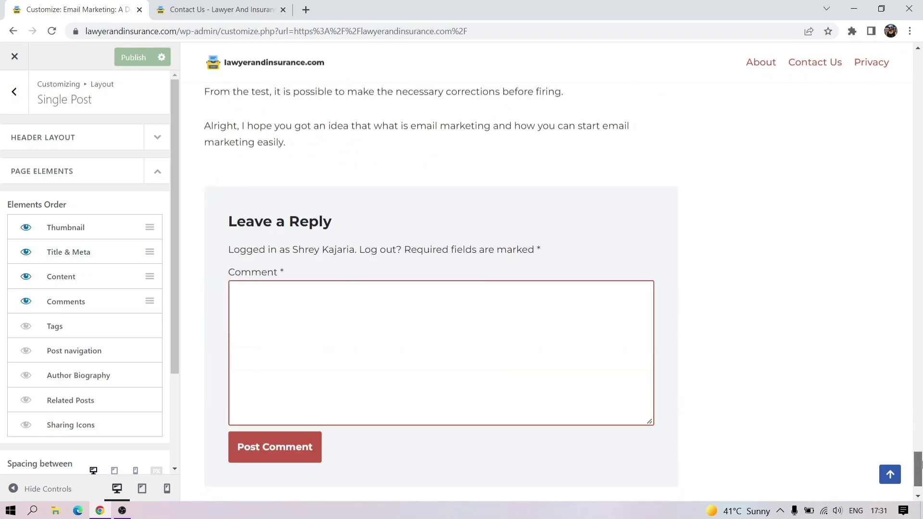
{"action": "left_click", "coordinate": [26, 327]}
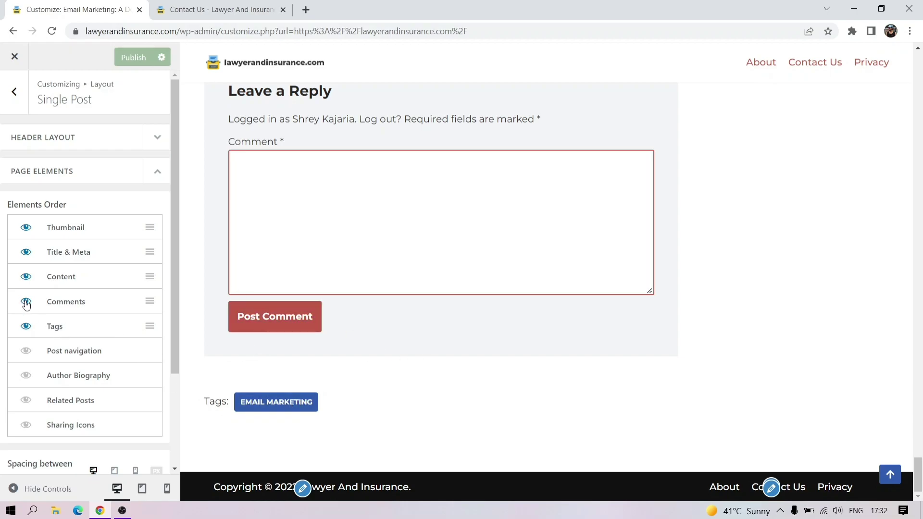
{"action": "scroll", "coordinate": [329, 276], "scroll_direction": "up", "scroll_amount": 3}
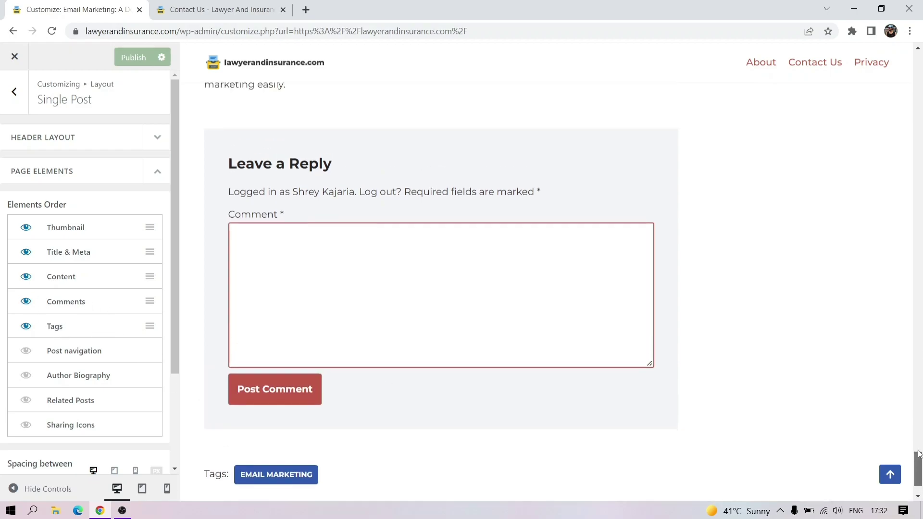
{"action": "scroll", "coordinate": [922, 435], "scroll_direction": "down", "scroll_amount": 3}
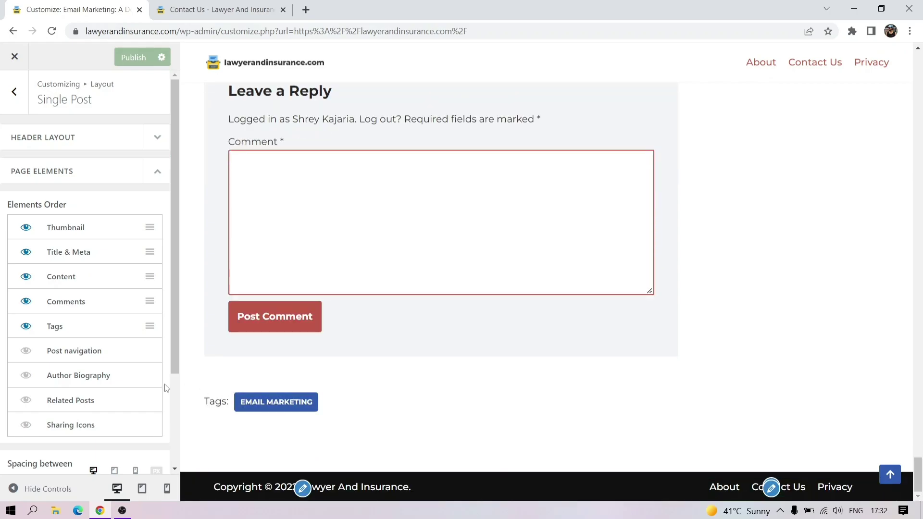
{"action": "left_click_drag", "start_coordinate": [151, 330], "coordinate": [146, 301]}
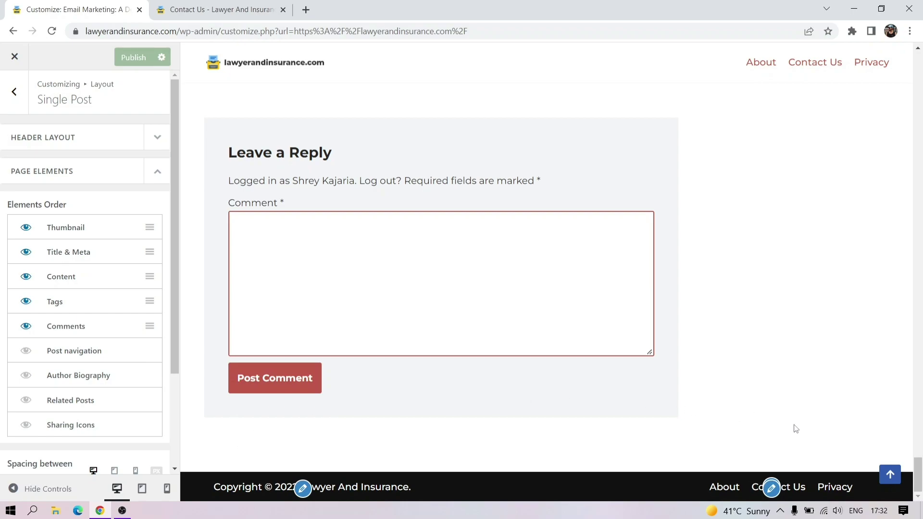
Show the Post navigation element and check it below the comment form in the preview
{"action": "left_click", "coordinate": [24, 352]}
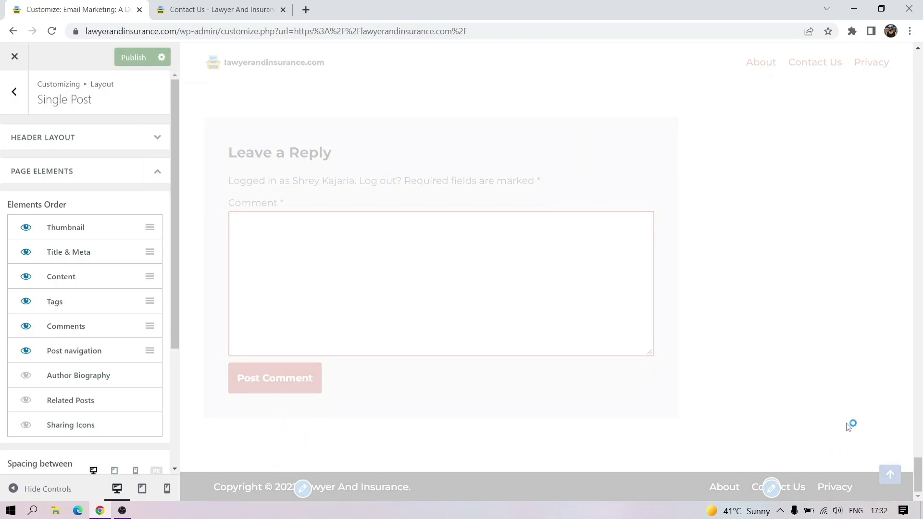
{"action": "left_click", "coordinate": [920, 281]}
{"action": "left_click_drag", "start_coordinate": [919, 410], "coordinate": [919, 478]}
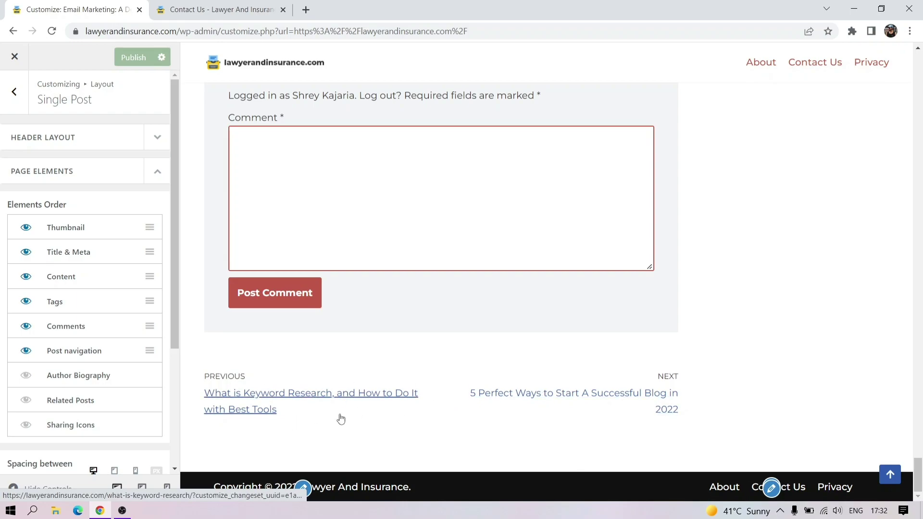
Show the Author Biography element on single posts and review it at the end of the post
{"action": "left_click", "coordinate": [26, 376]}
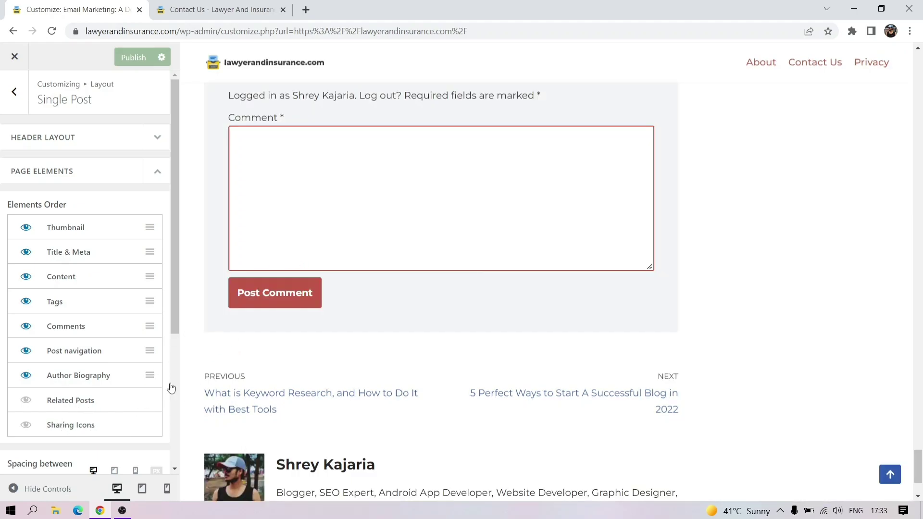
{"action": "left_click_drag", "start_coordinate": [918, 459], "coordinate": [917, 451]}
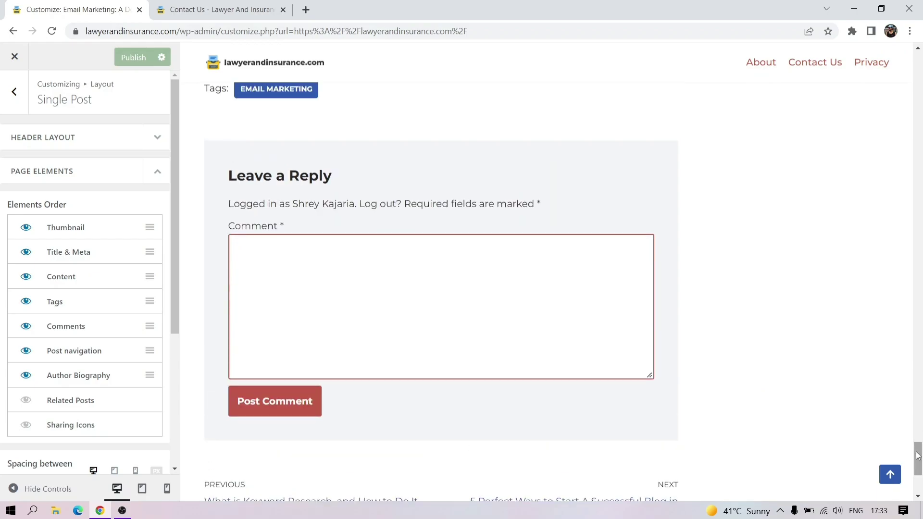
{"action": "scroll", "coordinate": [785, 473], "scroll_direction": "down", "scroll_amount": 4}
Show the Sharing Icons element on single posts and place it directly below Tags in the elements order
{"action": "left_click", "coordinate": [27, 426]}
{"action": "left_click_drag", "start_coordinate": [142, 407], "coordinate": [140, 337]}
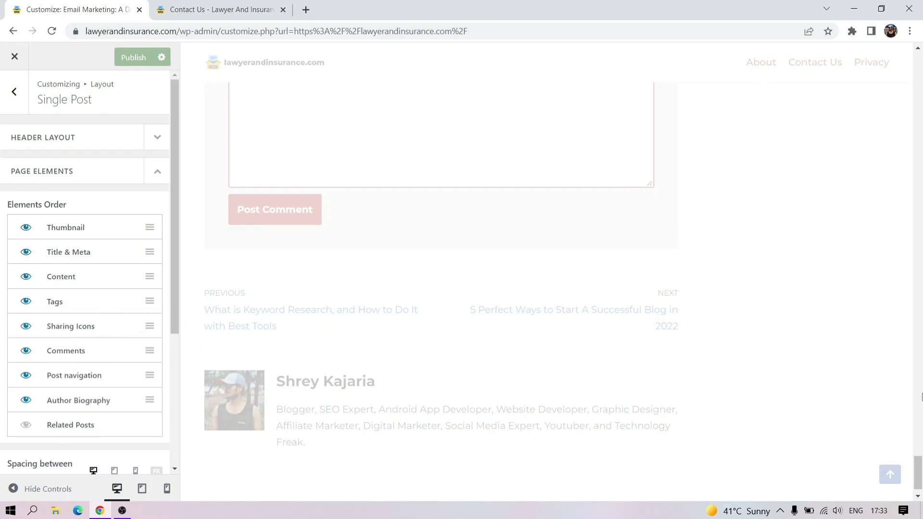
{"action": "left_click_drag", "start_coordinate": [919, 466], "coordinate": [920, 432]}
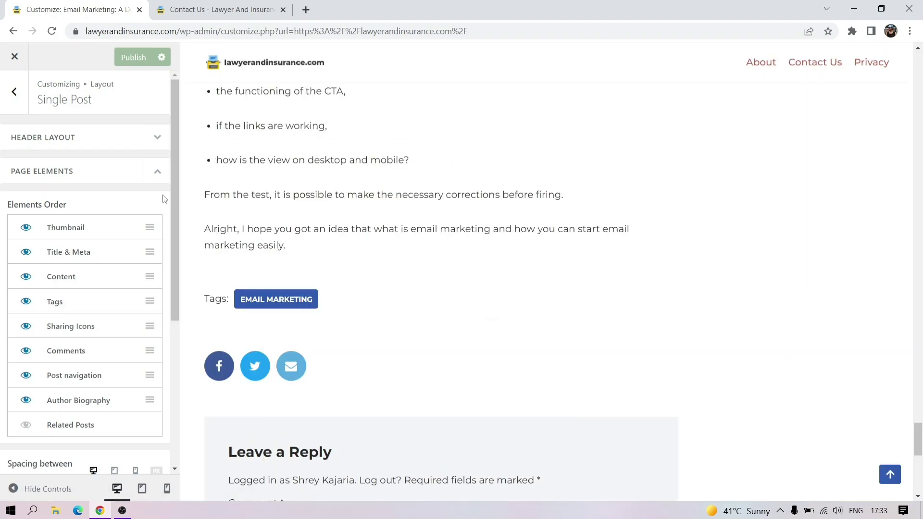
Try a spacing between elements of 66 px and set the spacing to 54 px
{"action": "left_click_drag", "start_coordinate": [175, 200], "coordinate": [172, 285]}
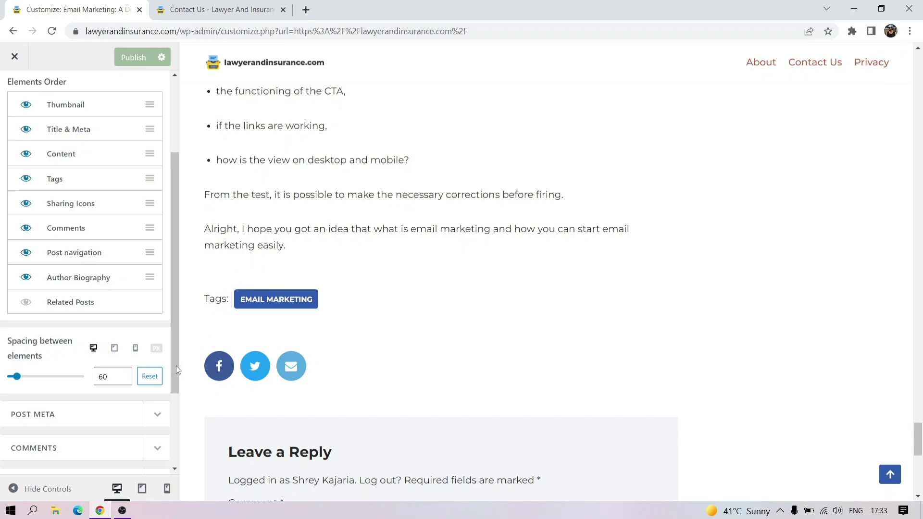
{"action": "left_click", "coordinate": [127, 374]}
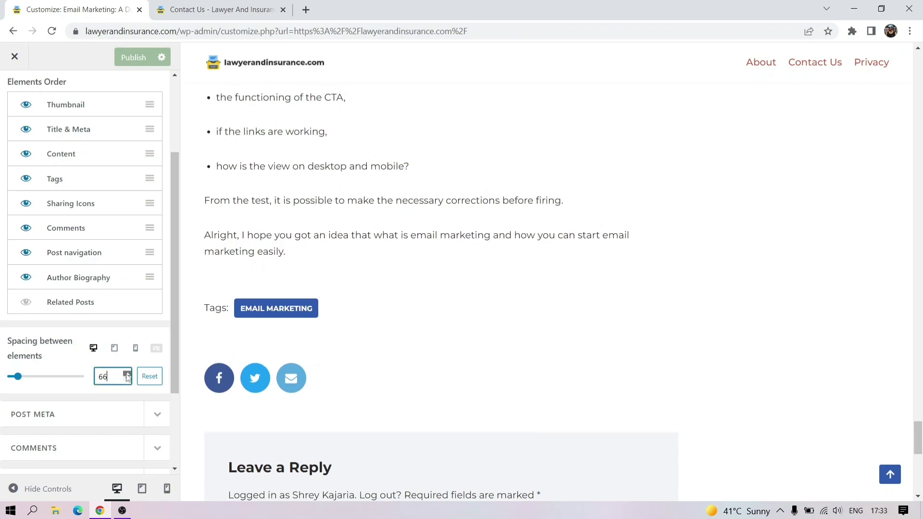
{"action": "left_click", "coordinate": [128, 374]}
{"action": "left_click", "coordinate": [127, 379]}
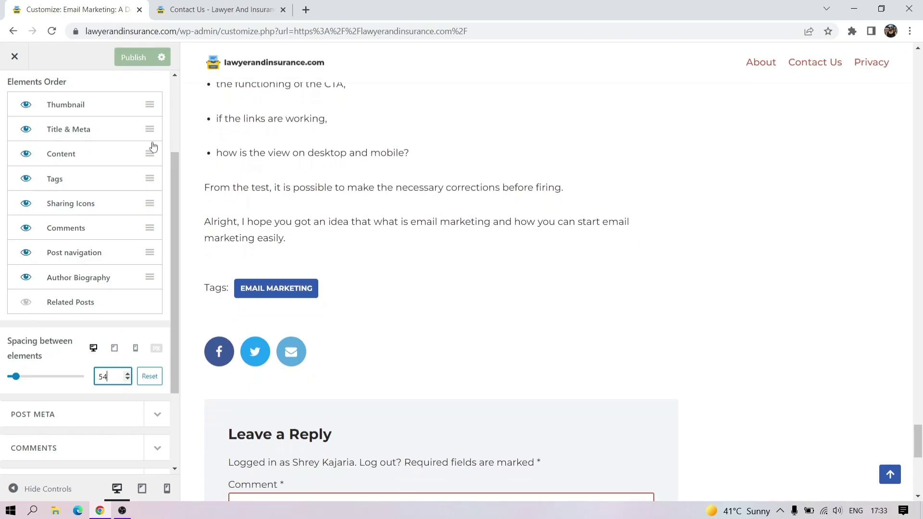
{"action": "scroll", "coordinate": [174, 161], "scroll_direction": "up", "scroll_amount": 2}
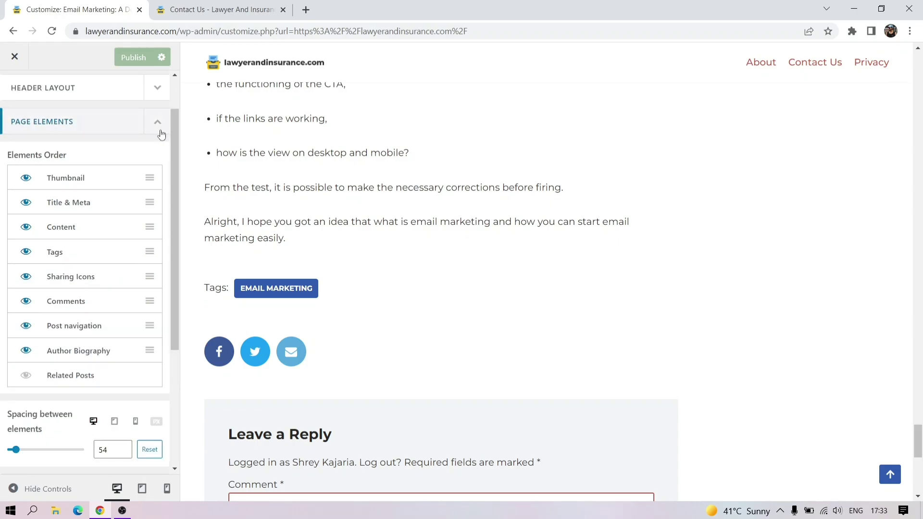
{"action": "left_click", "coordinate": [158, 124]}
{"action": "left_click", "coordinate": [163, 173]}
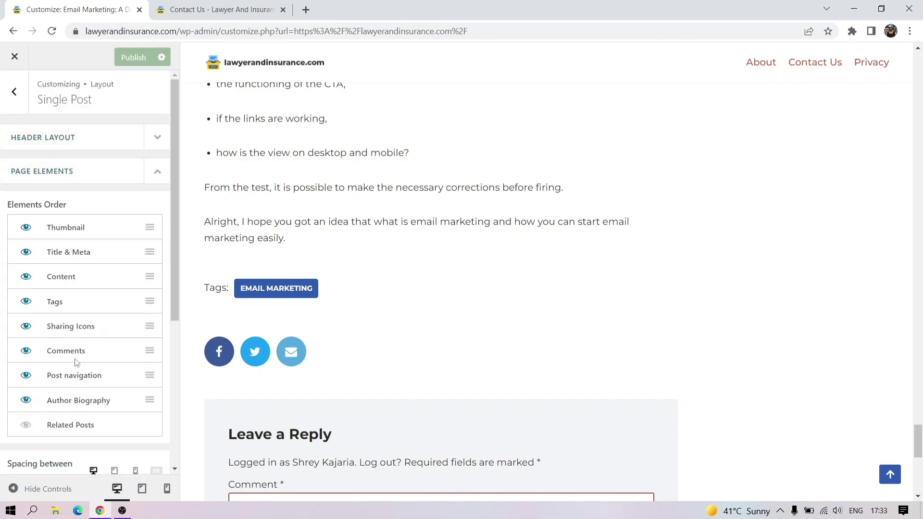
Open the Post Meta settings for single posts and show the Category in the meta order
{"action": "left_click_drag", "start_coordinate": [171, 233], "coordinate": [169, 393]}
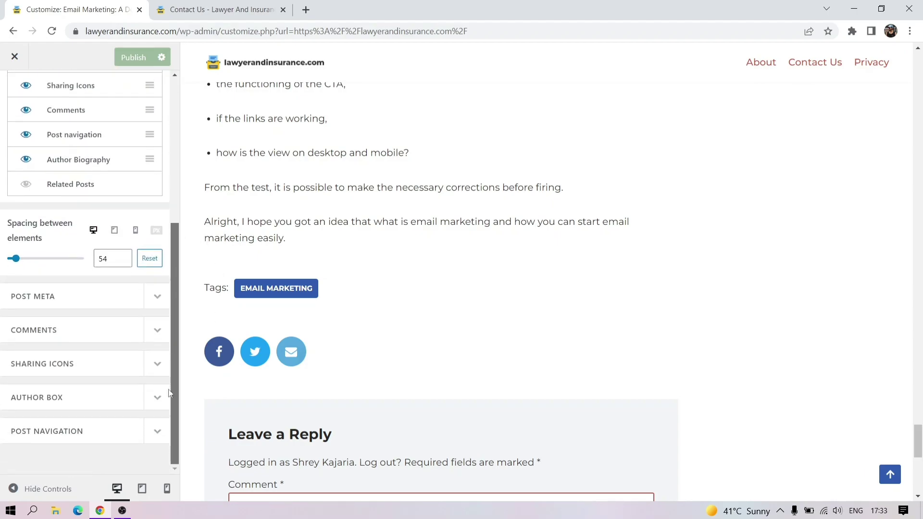
{"action": "left_click", "coordinate": [52, 302]}
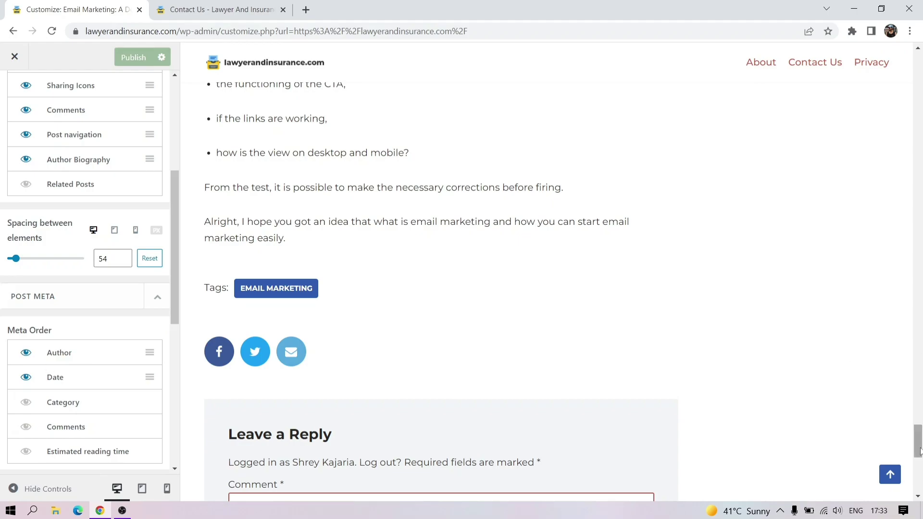
{"action": "left_click_drag", "start_coordinate": [917, 440], "coordinate": [921, 32]}
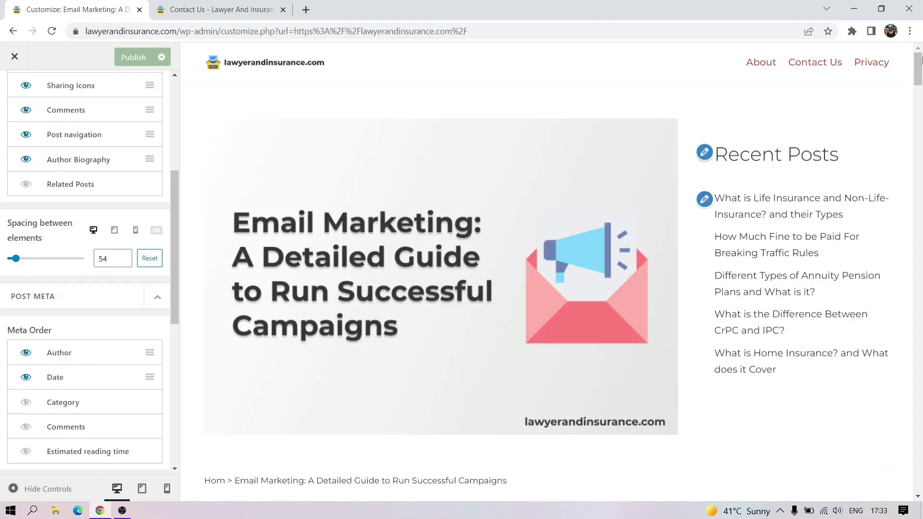
{"action": "scroll", "coordinate": [921, 62], "scroll_direction": "down", "scroll_amount": 5}
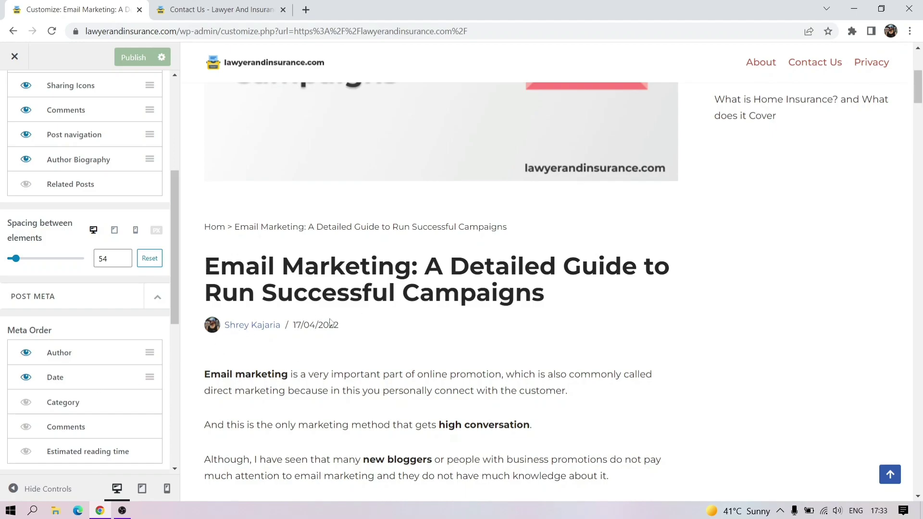
{"action": "scroll", "coordinate": [173, 302], "scroll_direction": "down", "scroll_amount": 1}
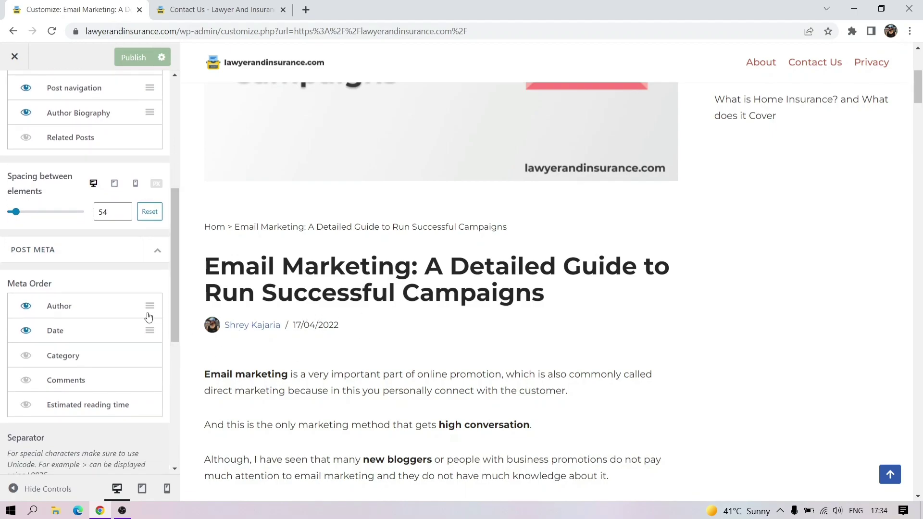
{"action": "left_click", "coordinate": [27, 355]}
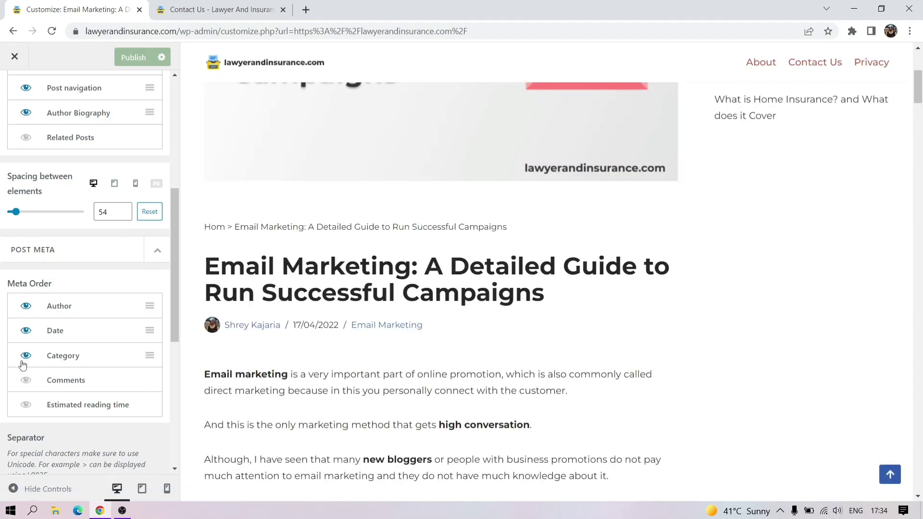
Review the separator, author avatar and last updated date options of Post Meta, and collapse the section
{"action": "left_click_drag", "start_coordinate": [176, 280], "coordinate": [175, 355]}
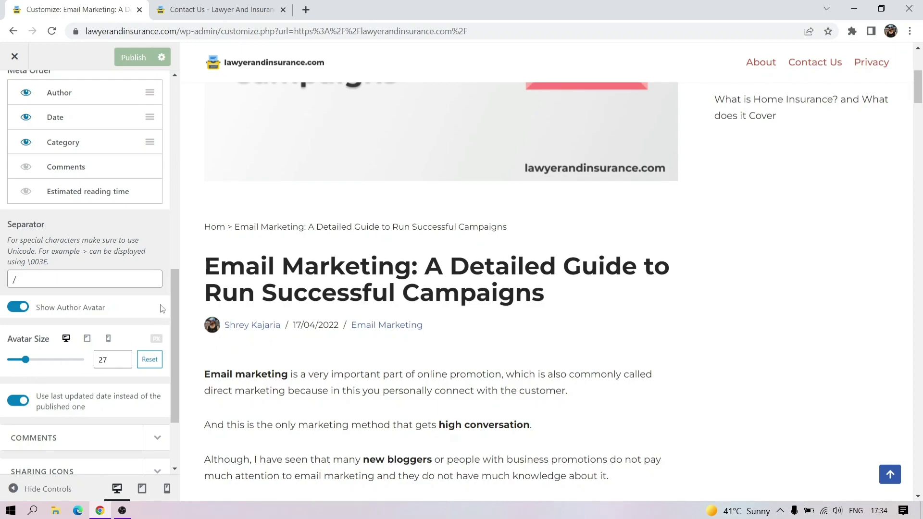
{"action": "scroll", "coordinate": [178, 306], "scroll_direction": "down", "scroll_amount": 2}
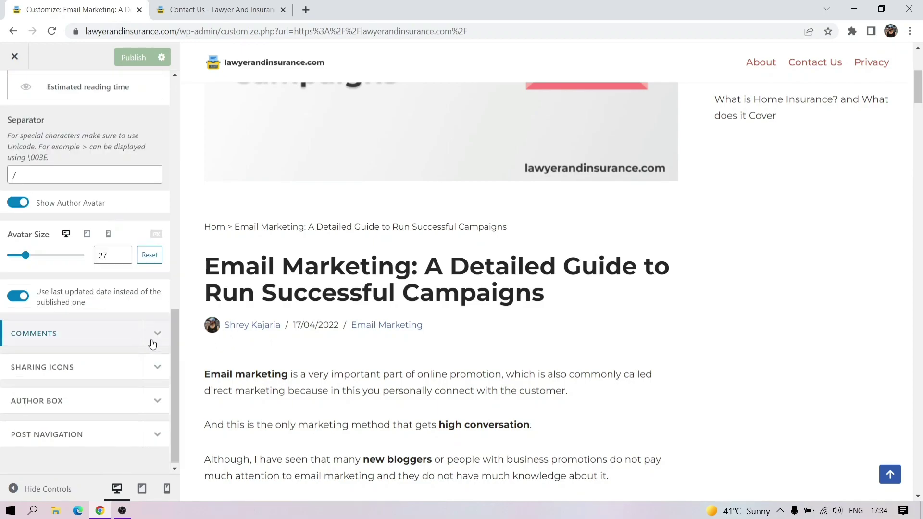
{"action": "left_click_drag", "start_coordinate": [177, 308], "coordinate": [187, 226]}
{"action": "left_click", "coordinate": [159, 173]}
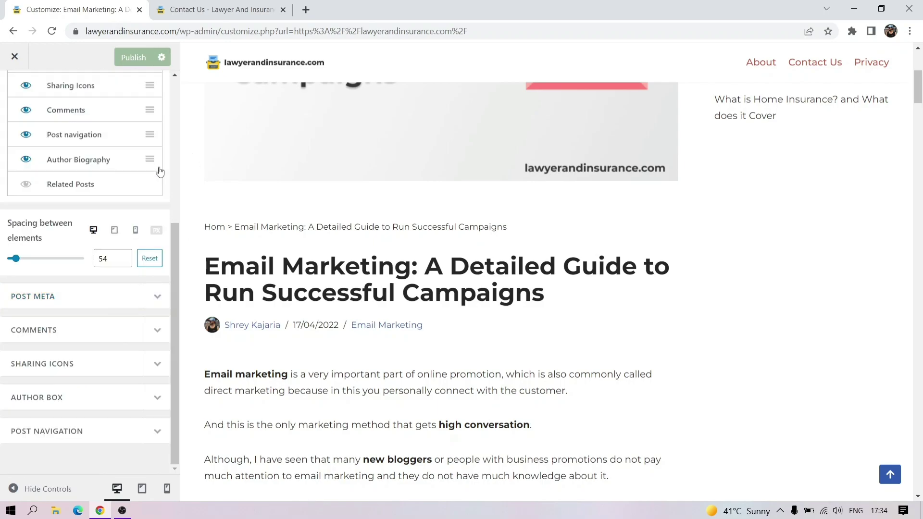
Open the Comments settings and set the submit form's button text to "Comment"
{"action": "left_click_drag", "start_coordinate": [919, 86], "coordinate": [922, 452]}
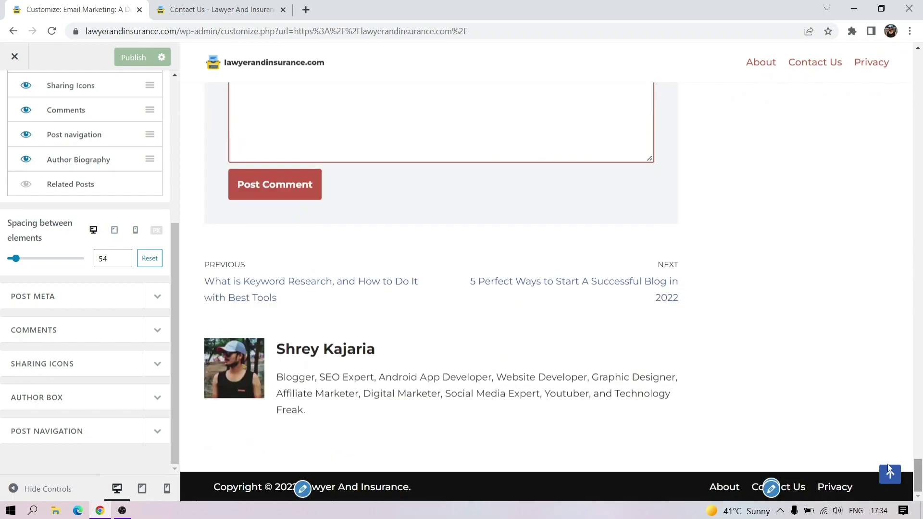
{"action": "left_click", "coordinate": [155, 326]}
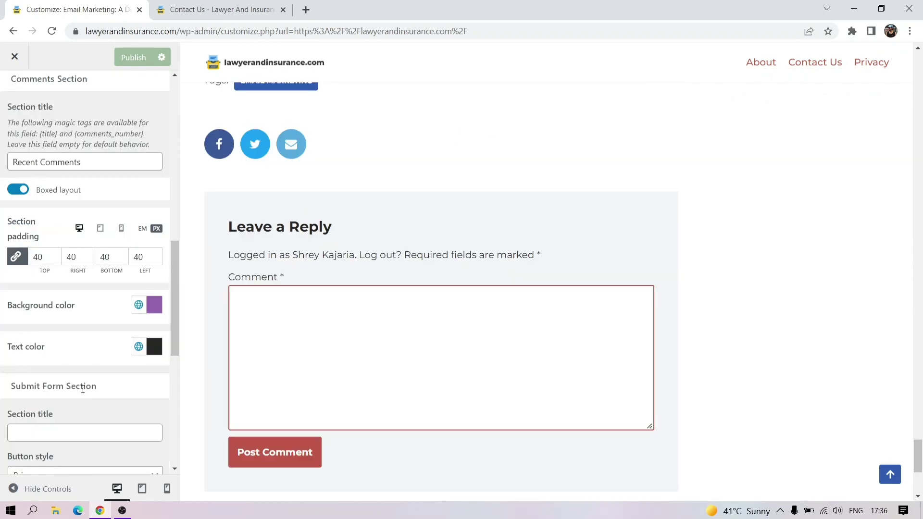
{"action": "scroll", "coordinate": [173, 312], "scroll_direction": "down", "scroll_amount": 3}
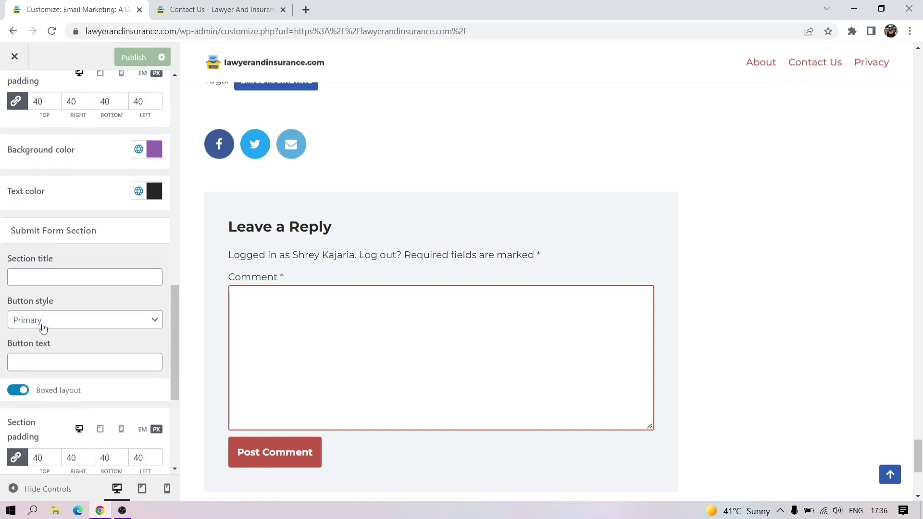
{"action": "left_click", "coordinate": [58, 367]}
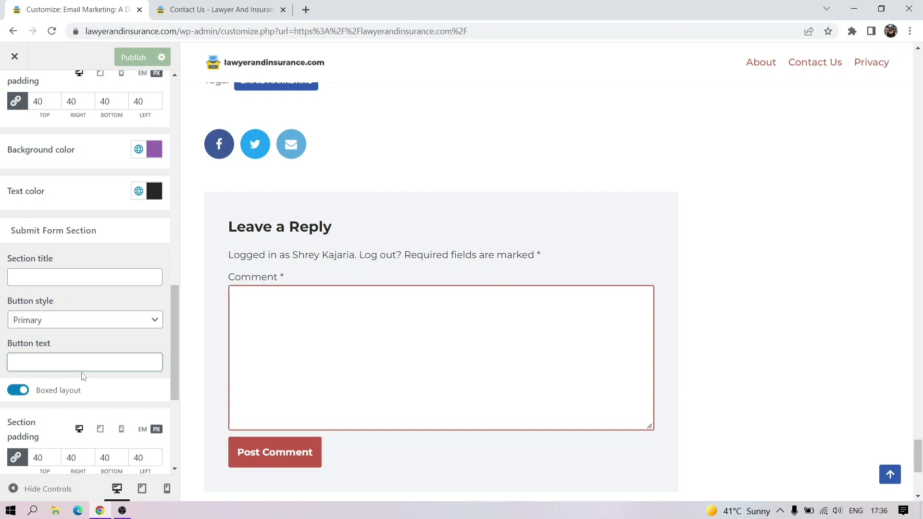
{"action": "type", "text": "Comment"}
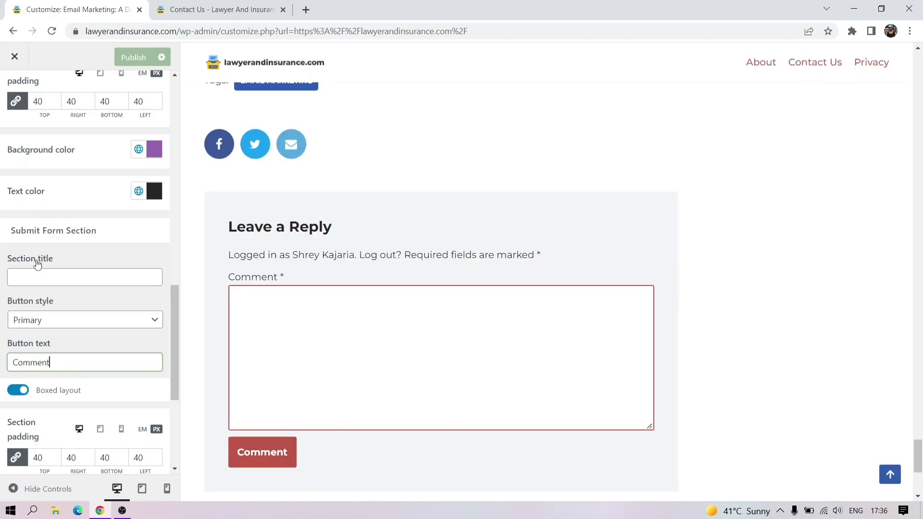
Set the section title of the comment submit form to "Comment now"
{"action": "left_click", "coordinate": [75, 280]}
{"action": "type", "text": "Commte"}
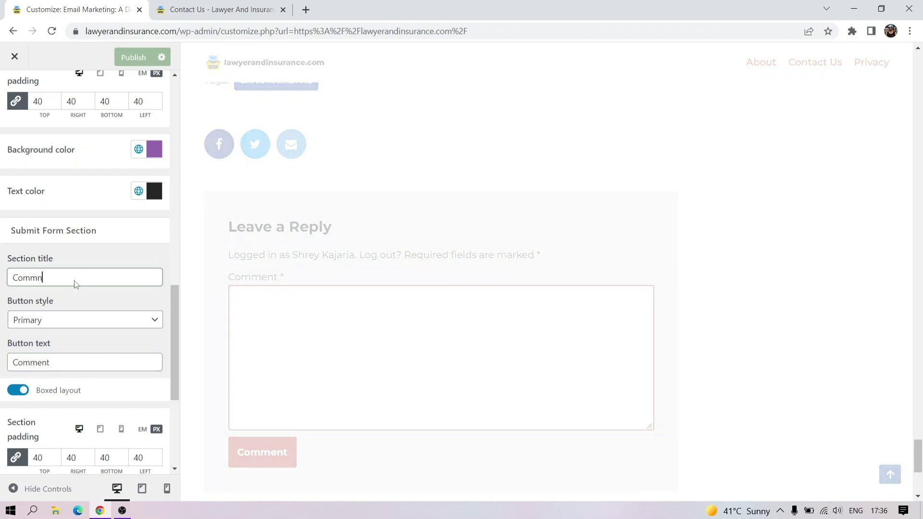
{"action": "type", "text": "ent now"}
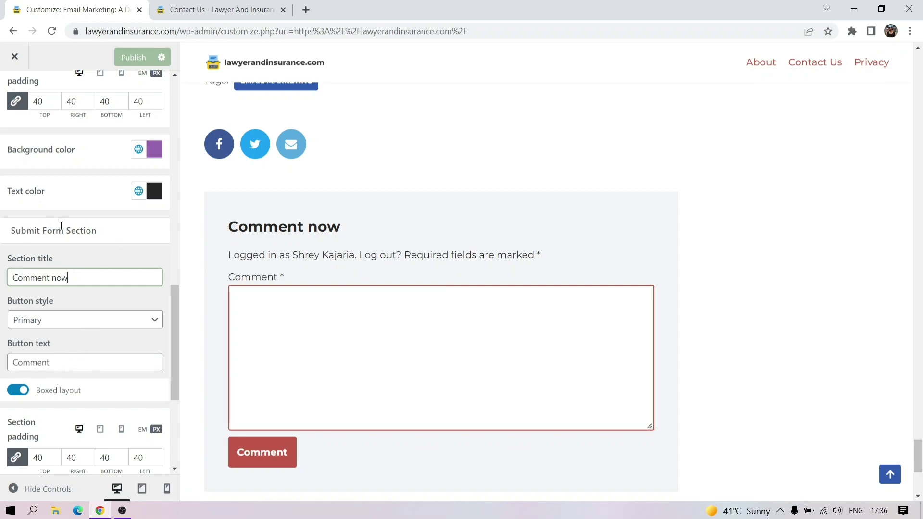
{"action": "left_click_drag", "start_coordinate": [174, 304], "coordinate": [172, 277]}
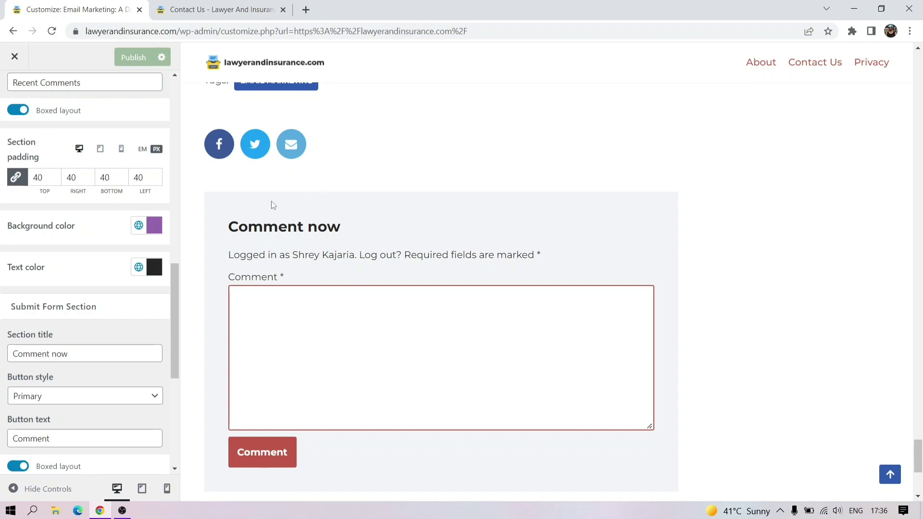
{"action": "scroll", "coordinate": [140, 332], "scroll_direction": "down", "scroll_amount": 2}
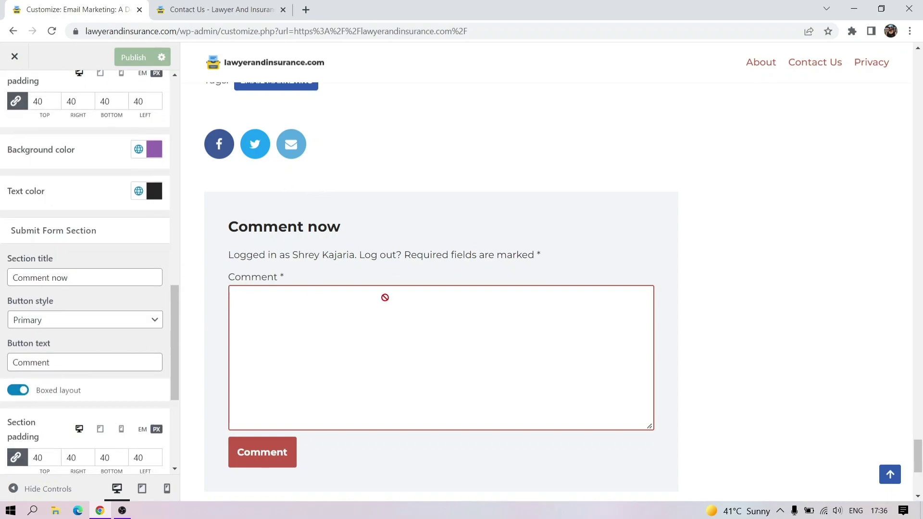
Try the comment submit form without the boxed layout and turn the boxed layout back on
{"action": "left_click", "coordinate": [25, 393]}
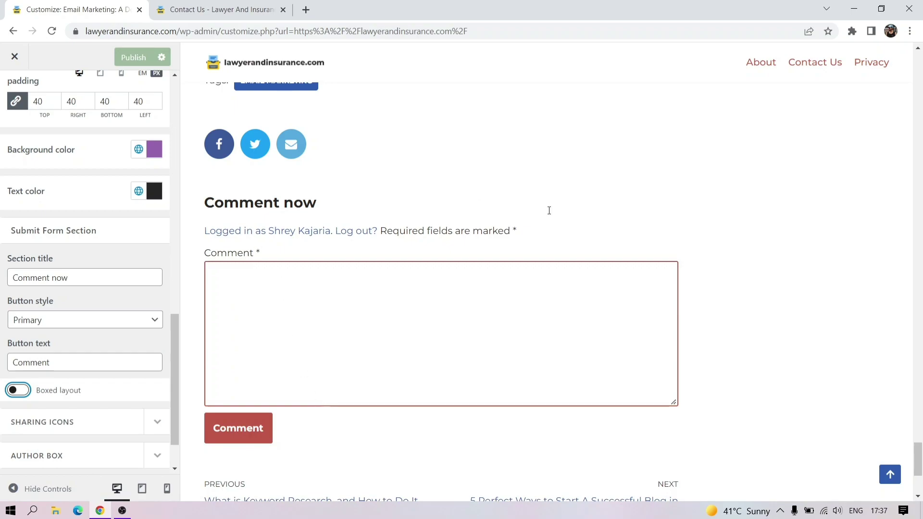
{"action": "left_click", "coordinate": [19, 390]}
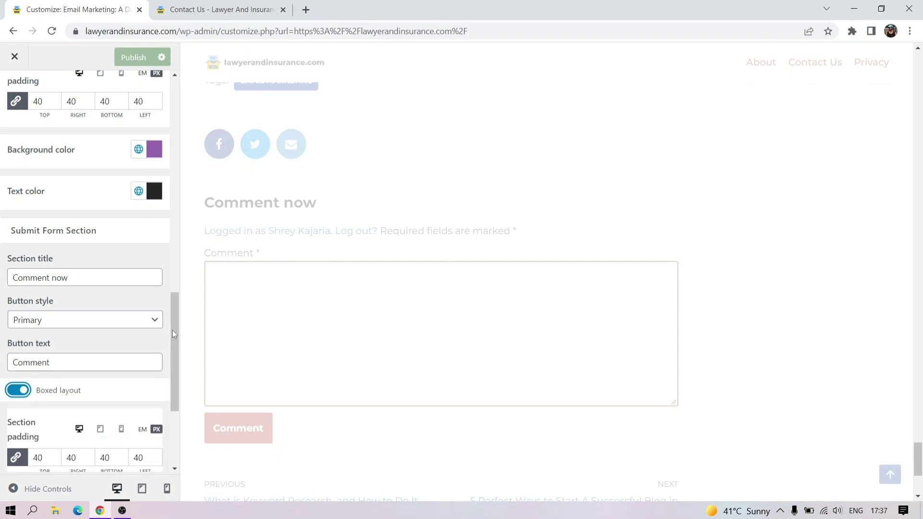
Try Extra Color 1 as the submit form's background color, choose Light Background instead, and collapse the Comments settings
{"action": "scroll", "coordinate": [173, 327], "scroll_direction": "down", "scroll_amount": 4}
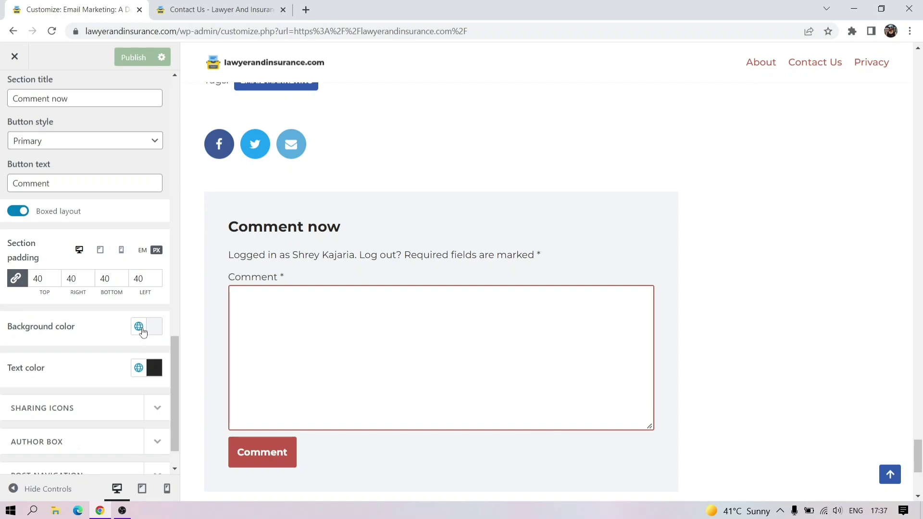
{"action": "left_click", "coordinate": [140, 328]}
{"action": "left_click", "coordinate": [143, 284]}
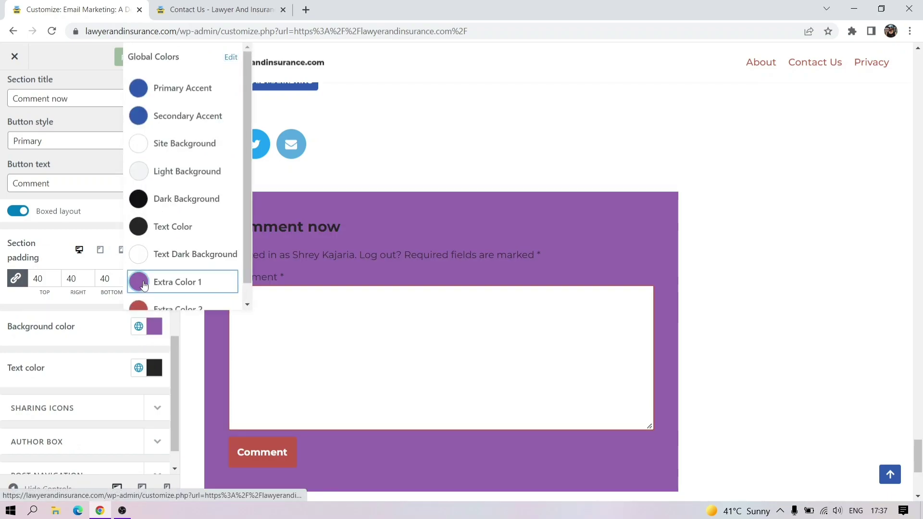
{"action": "left_click", "coordinate": [135, 172]}
{"action": "left_click", "coordinate": [77, 341]}
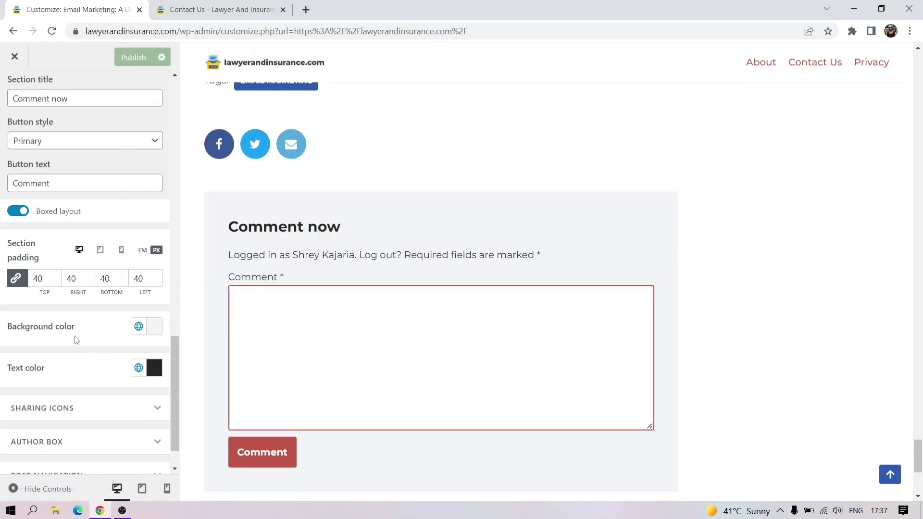
{"action": "scroll", "coordinate": [171, 344], "scroll_direction": "up", "scroll_amount": 2}
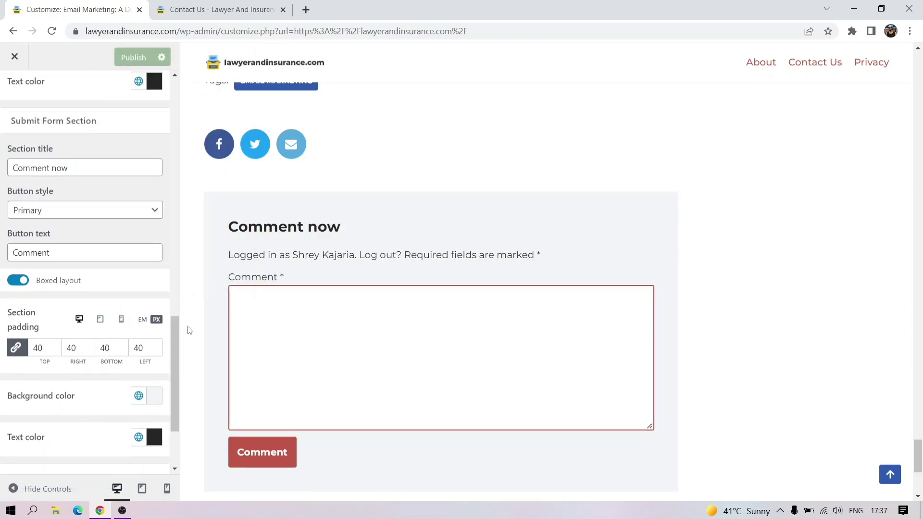
{"action": "scroll", "coordinate": [175, 325], "scroll_direction": "up", "scroll_amount": 7}
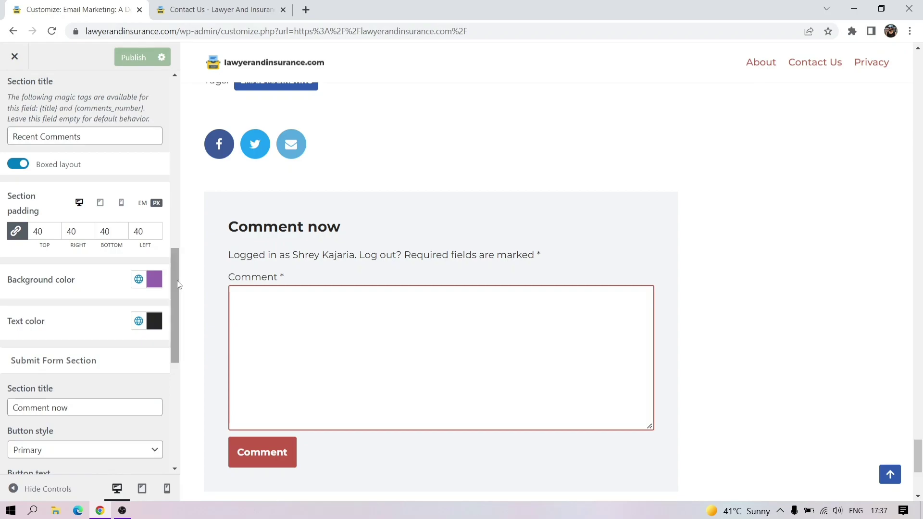
{"action": "scroll", "coordinate": [174, 250], "scroll_direction": "up", "scroll_amount": 1}
{"action": "left_click", "coordinate": [156, 118]}
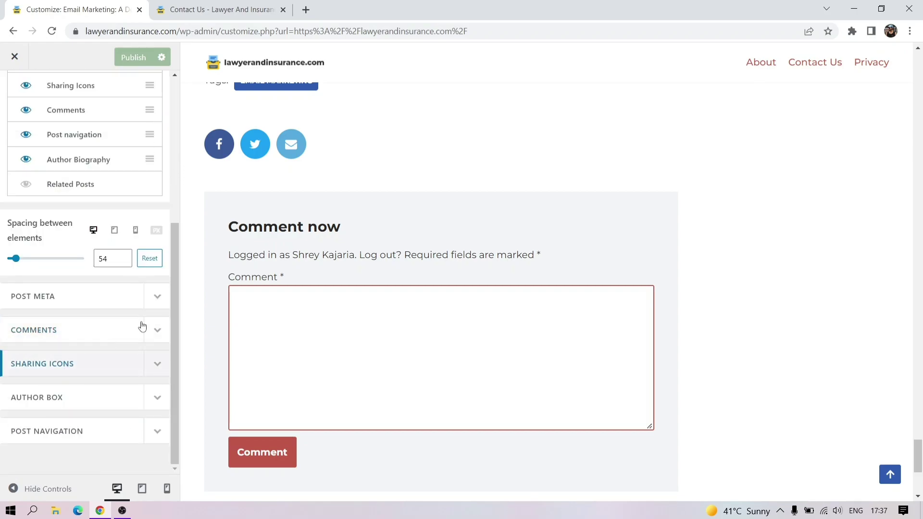
Open the Sharing Icons settings and expand the Facebook item to view its options
{"action": "scroll", "coordinate": [920, 455], "scroll_direction": "up", "scroll_amount": 1}
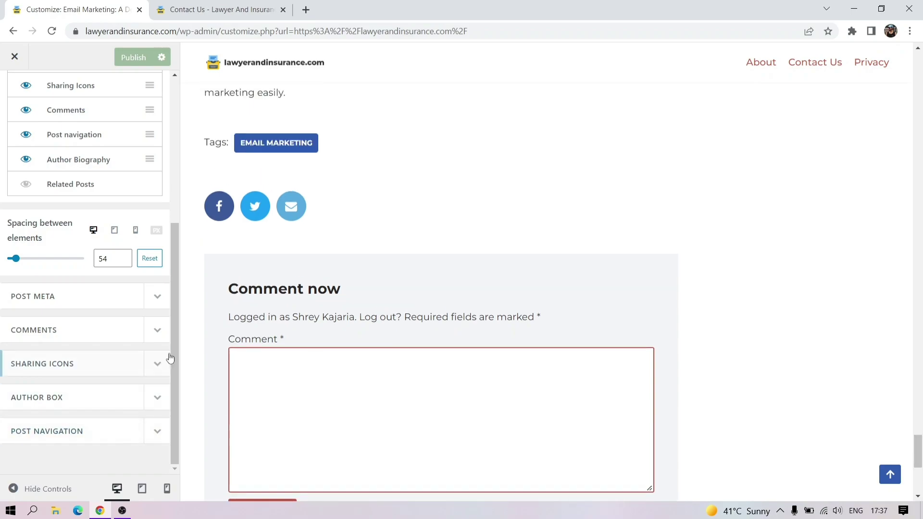
{"action": "left_click", "coordinate": [158, 366]}
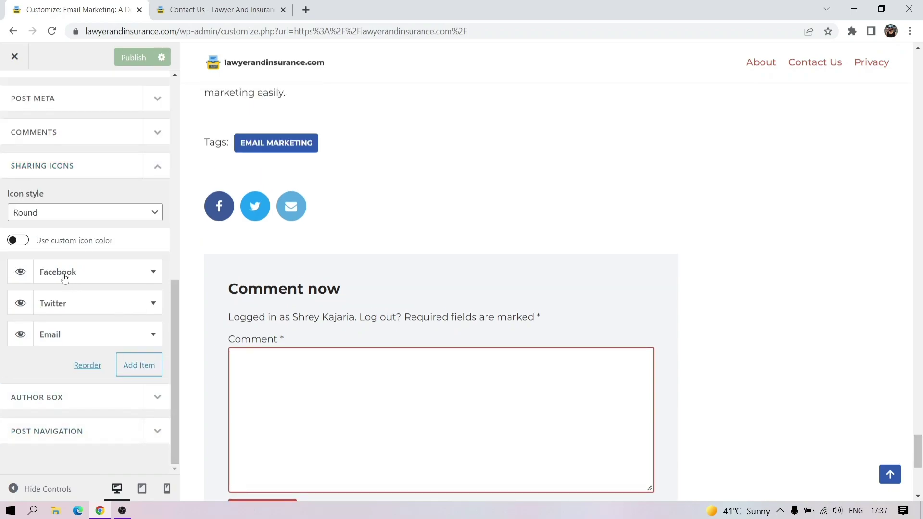
{"action": "left_click", "coordinate": [105, 278]}
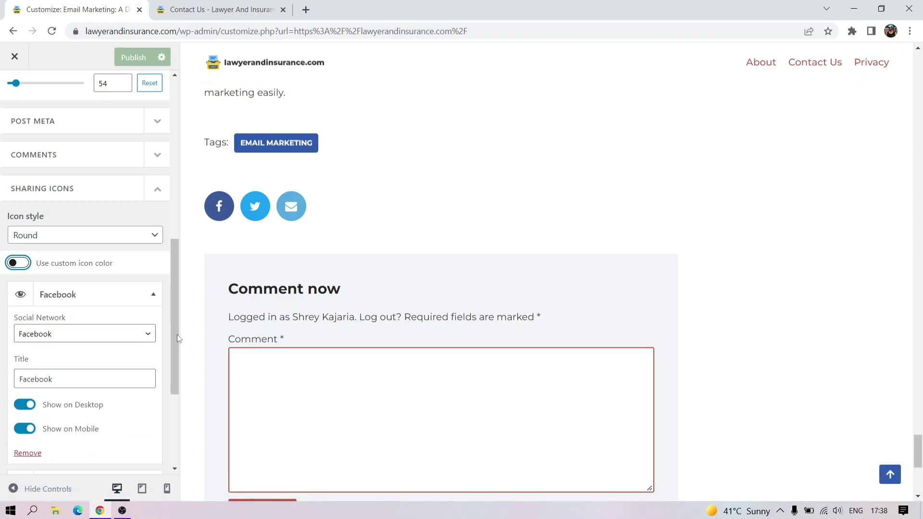
Try the Plain icon style for the sharing icons and return the style to Round
{"action": "left_click", "coordinate": [102, 237]}
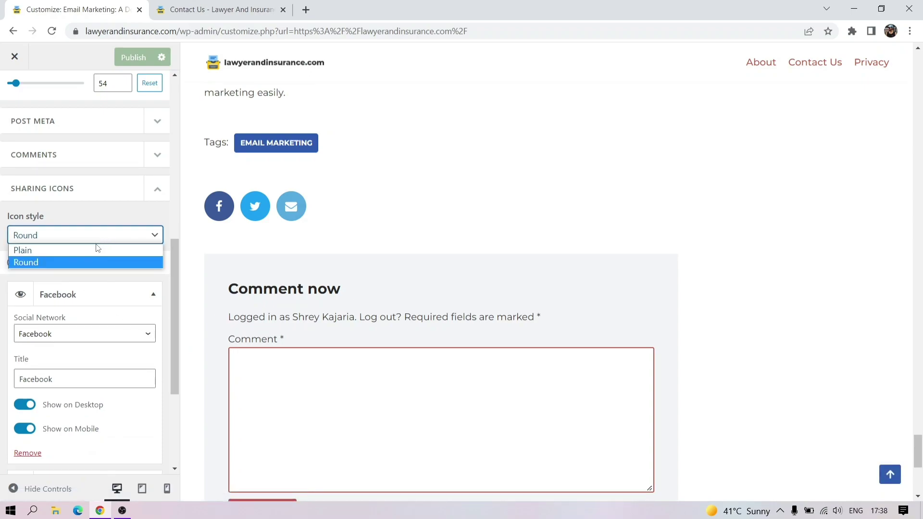
{"action": "left_click", "coordinate": [78, 260]}
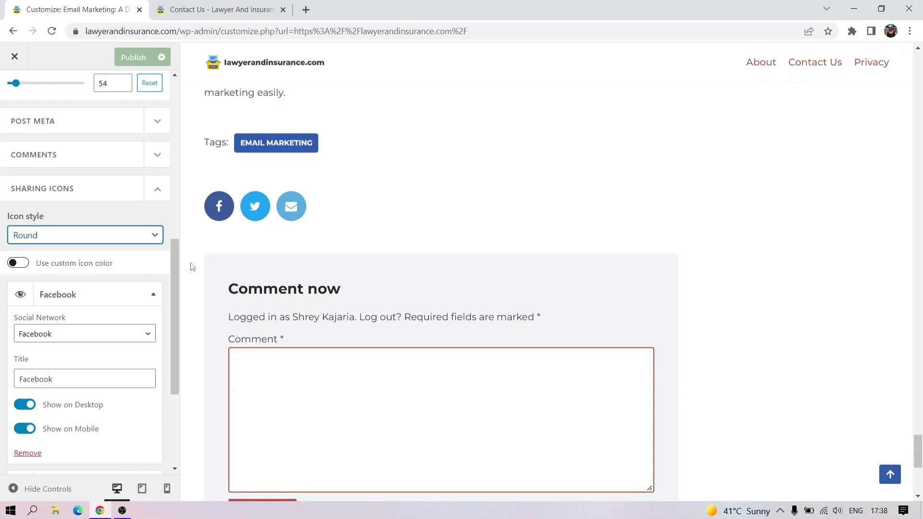
{"action": "left_click", "coordinate": [118, 239]}
{"action": "left_click", "coordinate": [84, 250]}
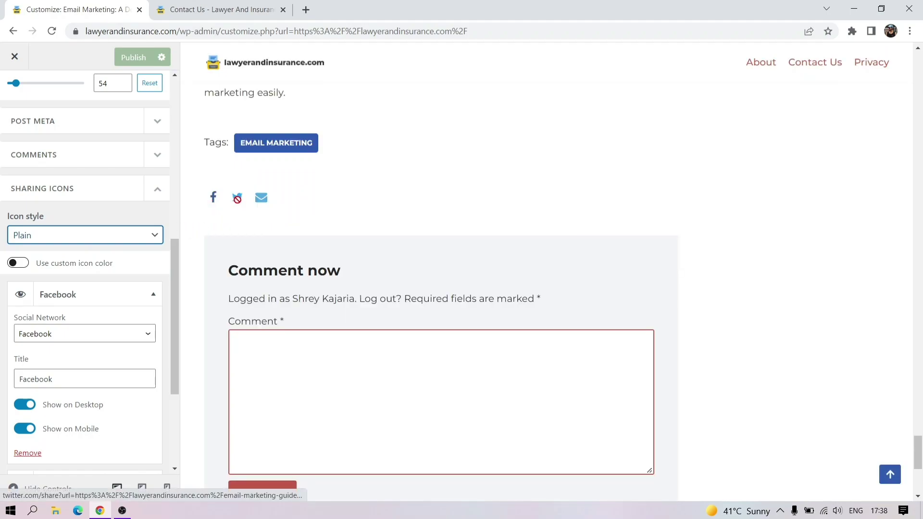
{"action": "left_click", "coordinate": [139, 235]}
{"action": "left_click", "coordinate": [71, 261]}
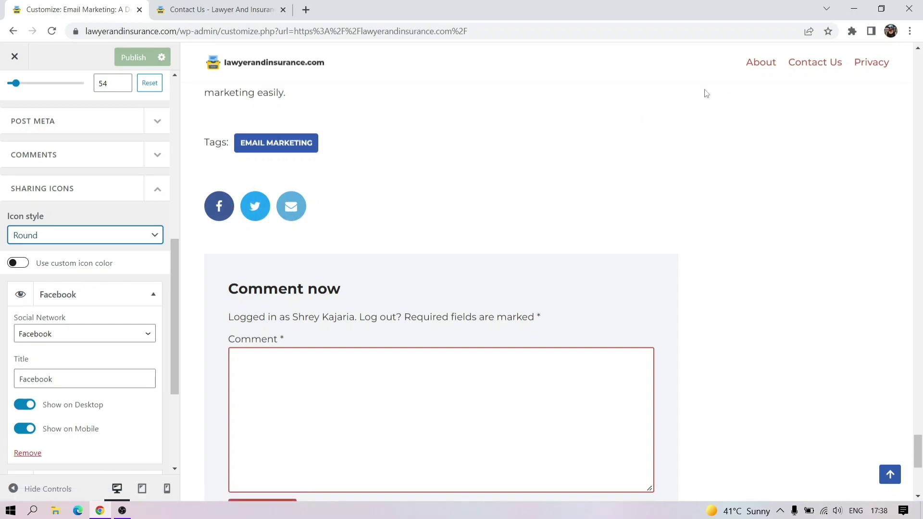
Enable a custom icon color for the sharing icons and set it to red, #D32828
{"action": "left_click", "coordinate": [19, 263]}
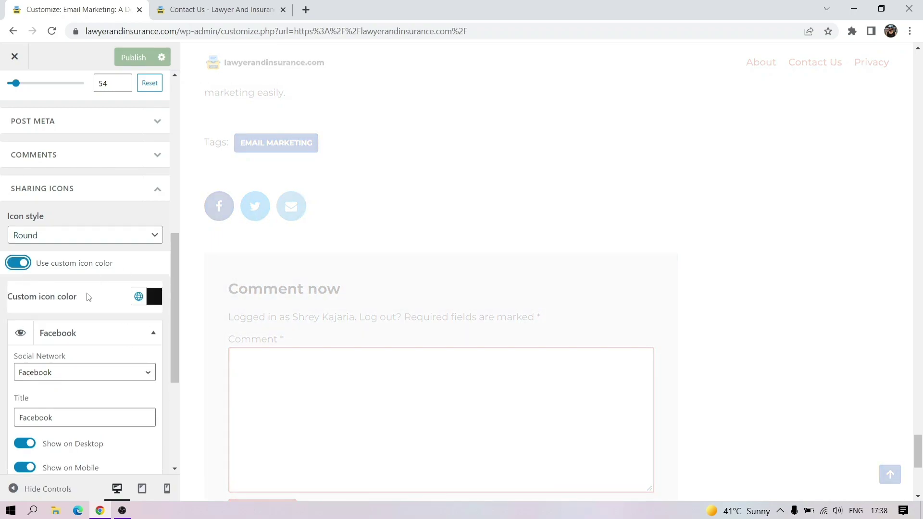
{"action": "left_click", "coordinate": [153, 297]}
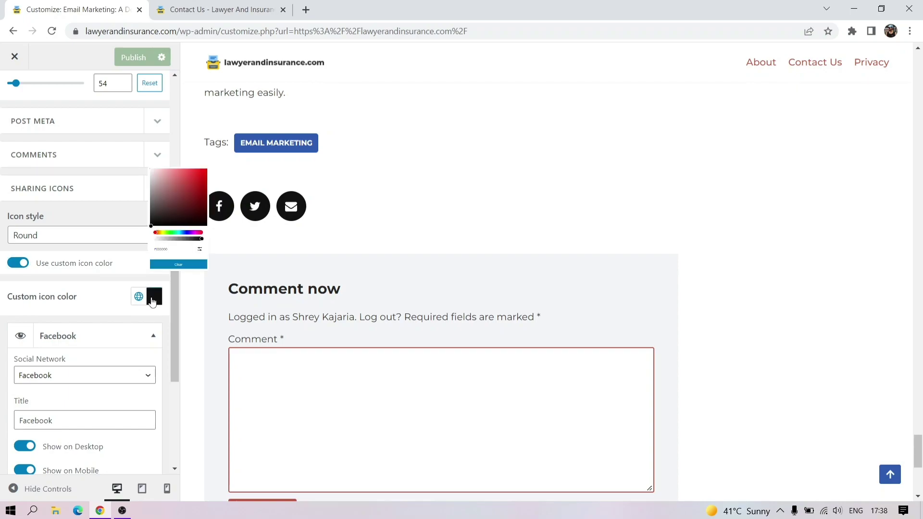
{"action": "left_click", "coordinate": [139, 297]}
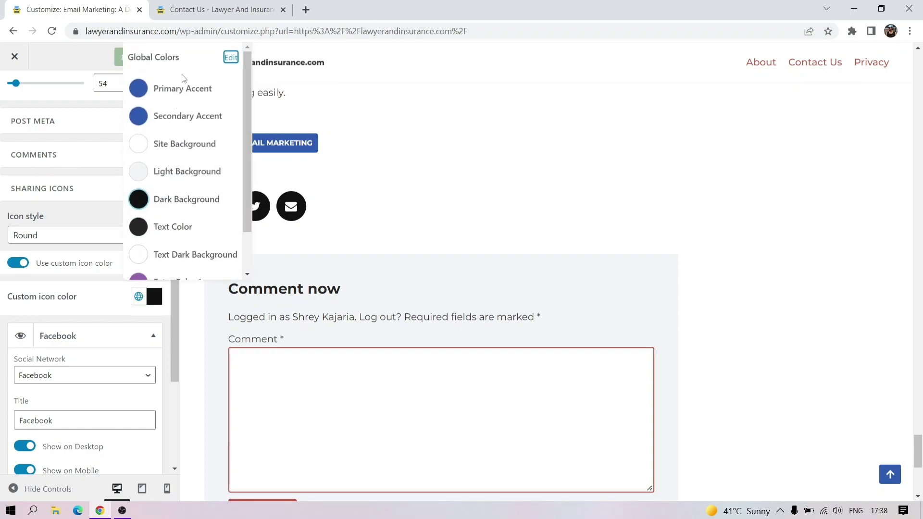
{"action": "left_click", "coordinate": [157, 297]}
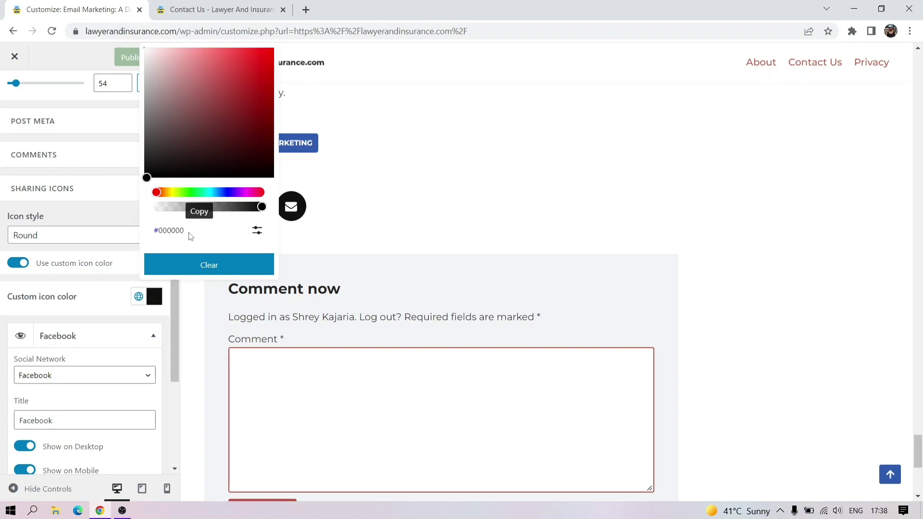
{"action": "mouse_move", "coordinate": [252, 62]}
{"action": "left_mouse_down"}
{"action": "mouse_move", "coordinate": [253, 83]}
{"action": "mouse_move", "coordinate": [248, 70]}
{"action": "left_mouse_up"}
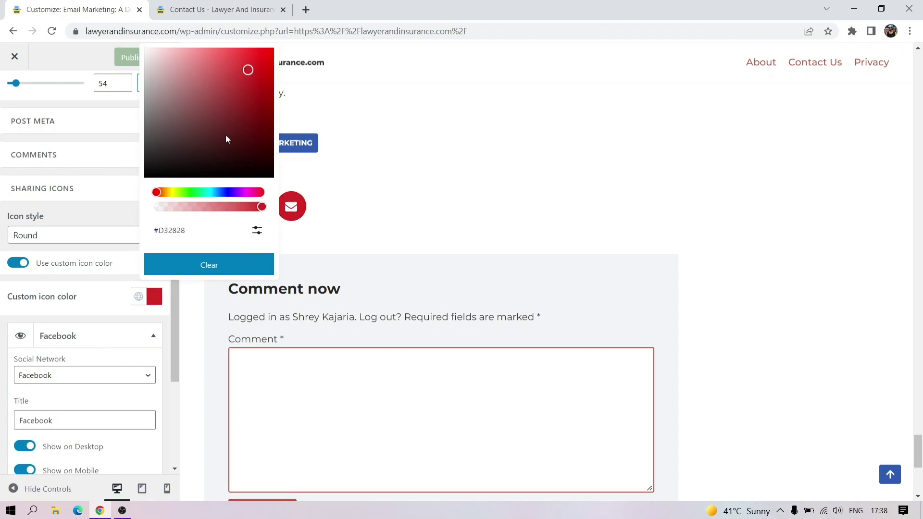
{"action": "left_click", "coordinate": [137, 288]}
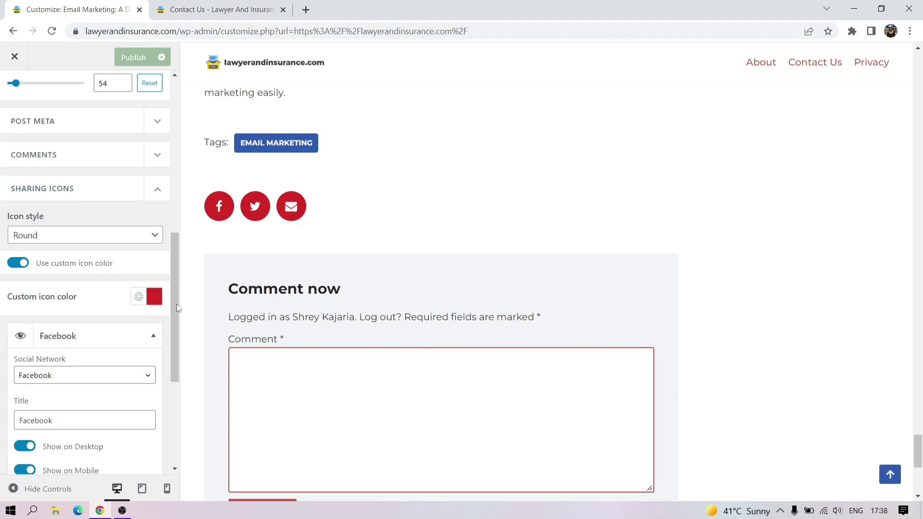
Add a sharing icon item with Pinterest as its social network and collapse the item
{"action": "left_click_drag", "start_coordinate": [174, 276], "coordinate": [174, 189]}
{"action": "left_click", "coordinate": [178, 270]}
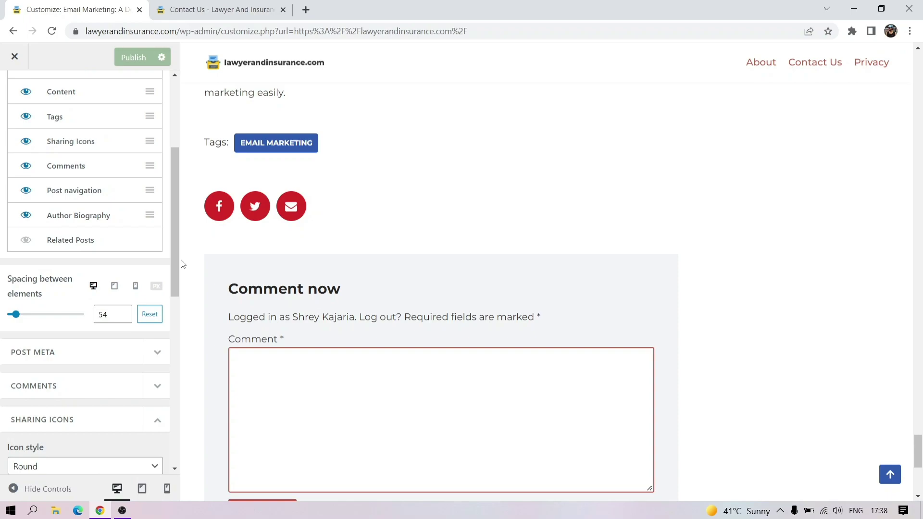
{"action": "left_click_drag", "start_coordinate": [173, 260], "coordinate": [172, 378]}
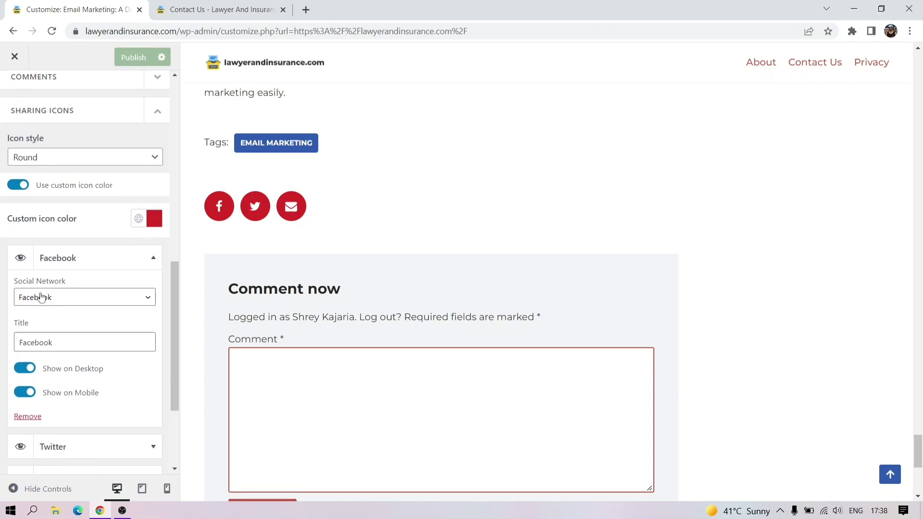
{"action": "left_click_drag", "start_coordinate": [174, 272], "coordinate": [174, 311]}
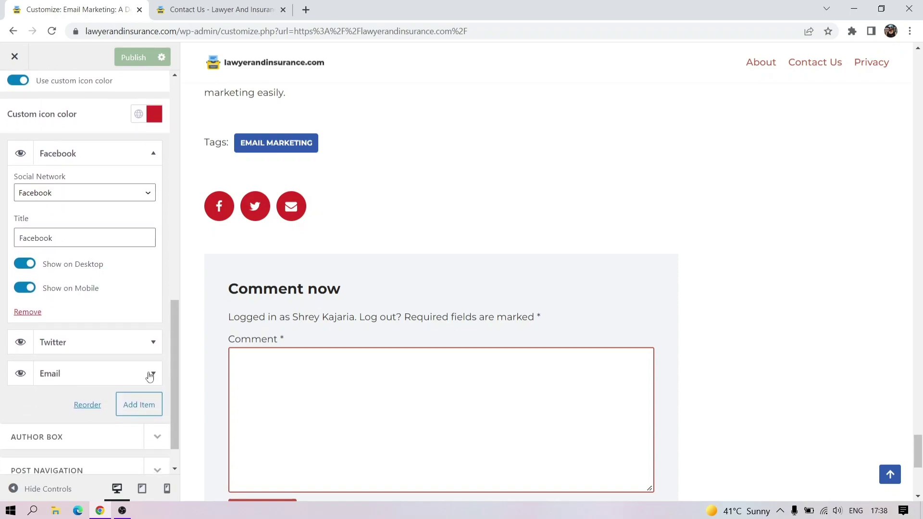
{"action": "left_click", "coordinate": [139, 404]}
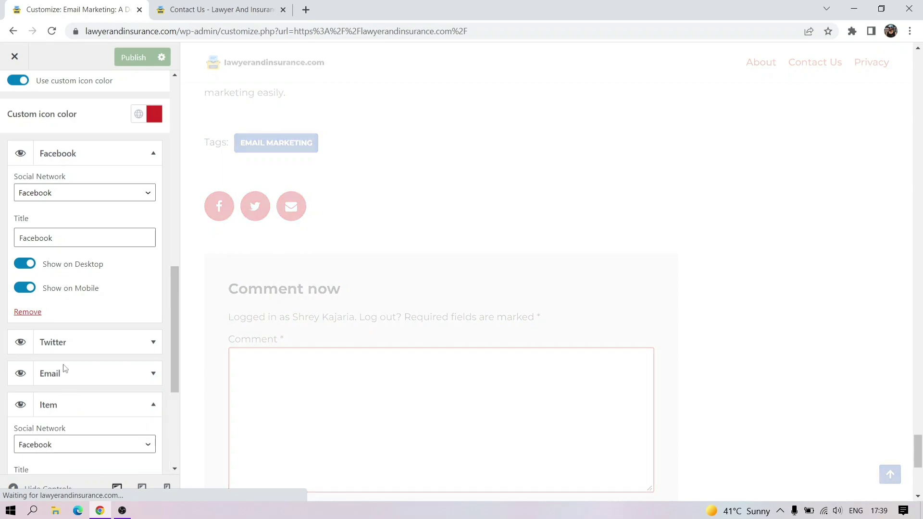
{"action": "left_click_drag", "start_coordinate": [171, 310], "coordinate": [175, 351]}
{"action": "left_click", "coordinate": [145, 315]}
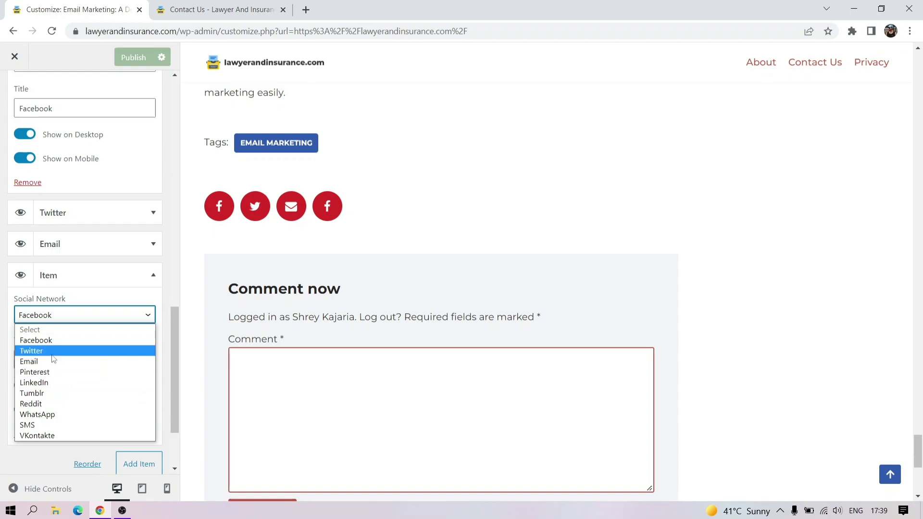
{"action": "left_click", "coordinate": [46, 377]}
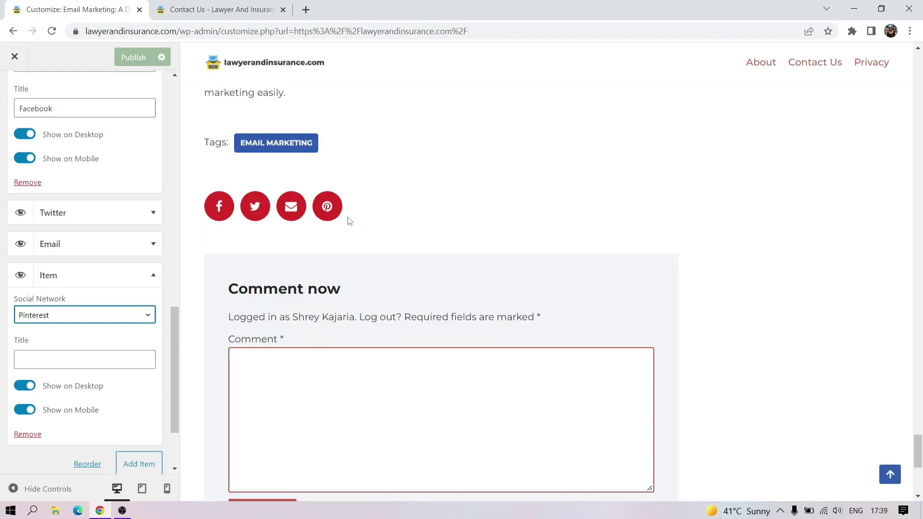
{"action": "left_click", "coordinate": [90, 321]}
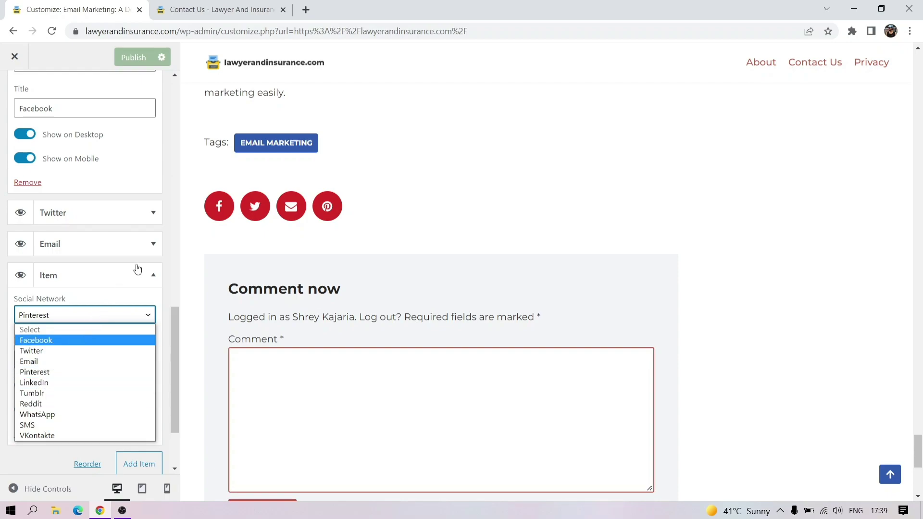
{"action": "left_click", "coordinate": [141, 277]}
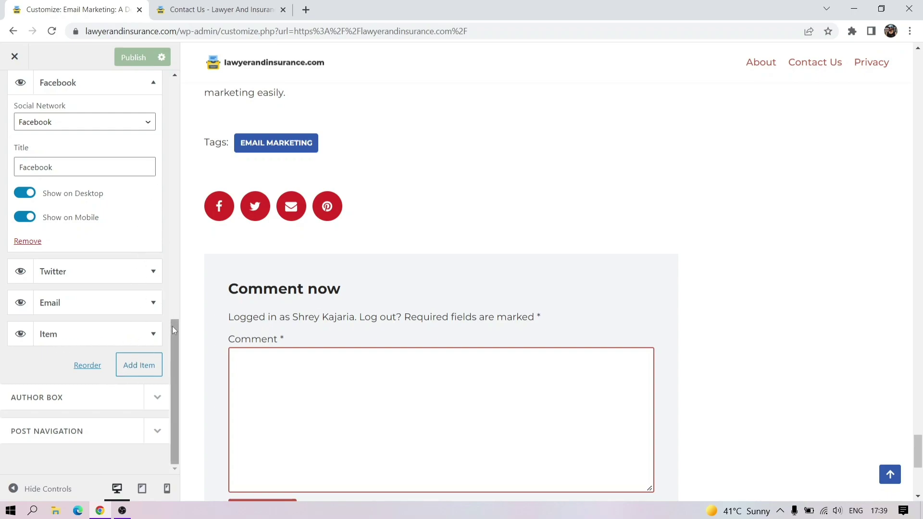
Collapse the Sharing Icons settings and review the Author Box options alongside the author section in the preview
{"action": "scroll", "coordinate": [172, 325], "scroll_direction": "up", "scroll_amount": 2}
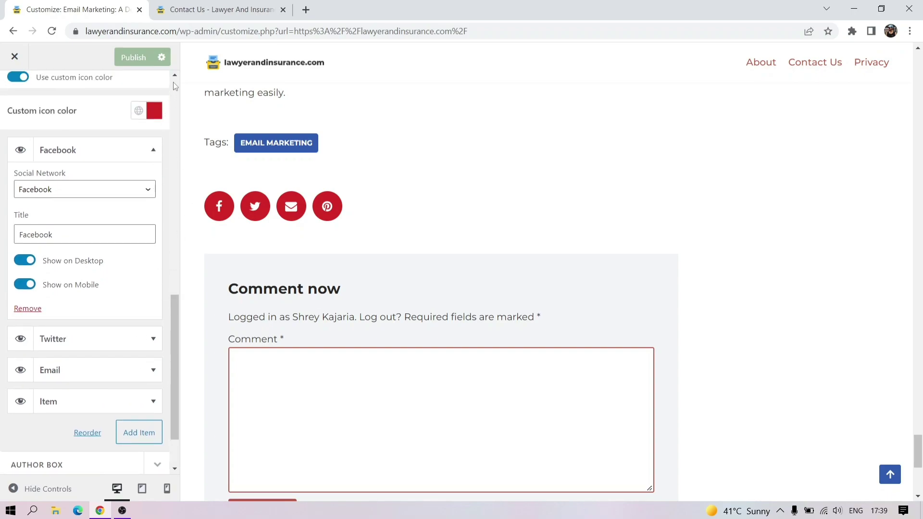
{"action": "scroll", "coordinate": [158, 192], "scroll_direction": "up", "scroll_amount": 5}
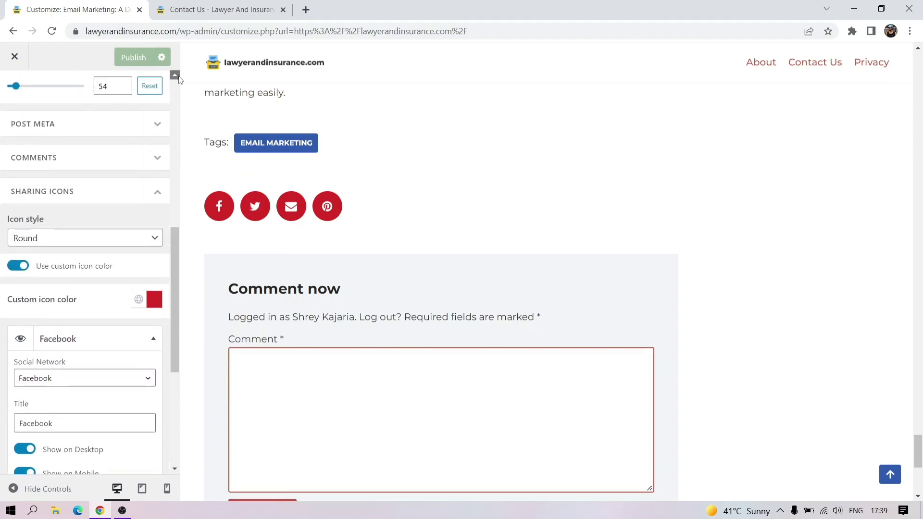
{"action": "left_click", "coordinate": [155, 202]}
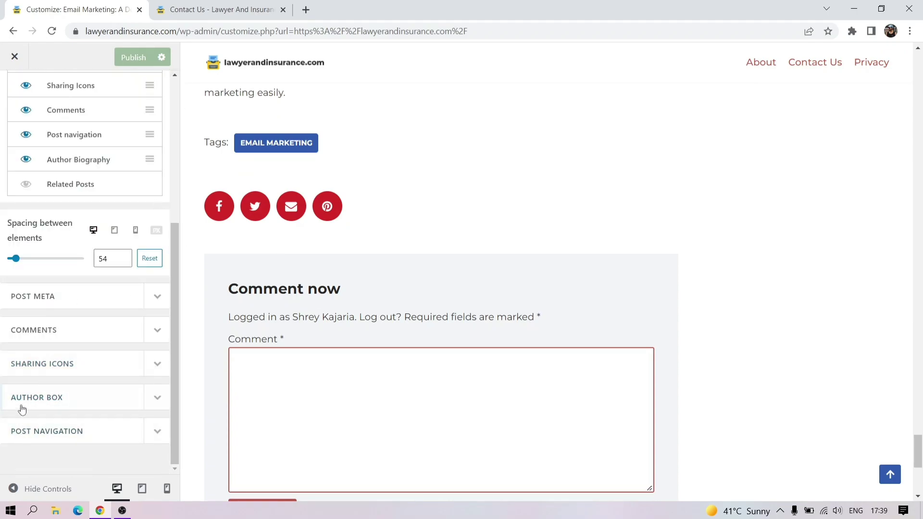
{"action": "left_click_drag", "start_coordinate": [921, 450], "coordinate": [828, 472]}
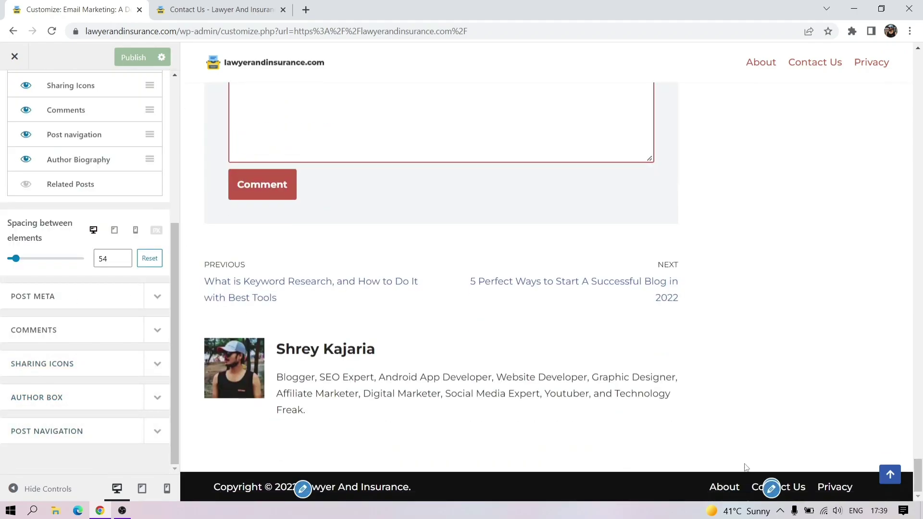
{"action": "left_click", "coordinate": [159, 397]}
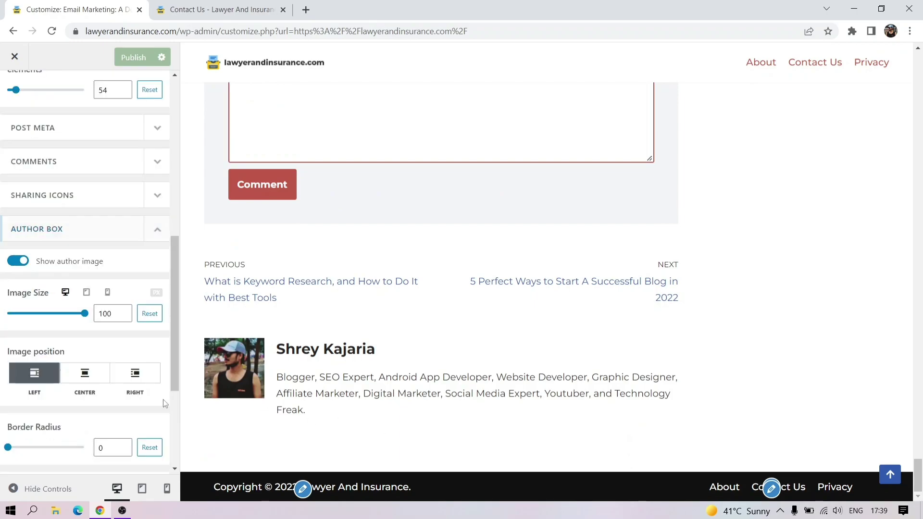
{"action": "left_click_drag", "start_coordinate": [174, 265], "coordinate": [182, 303]}
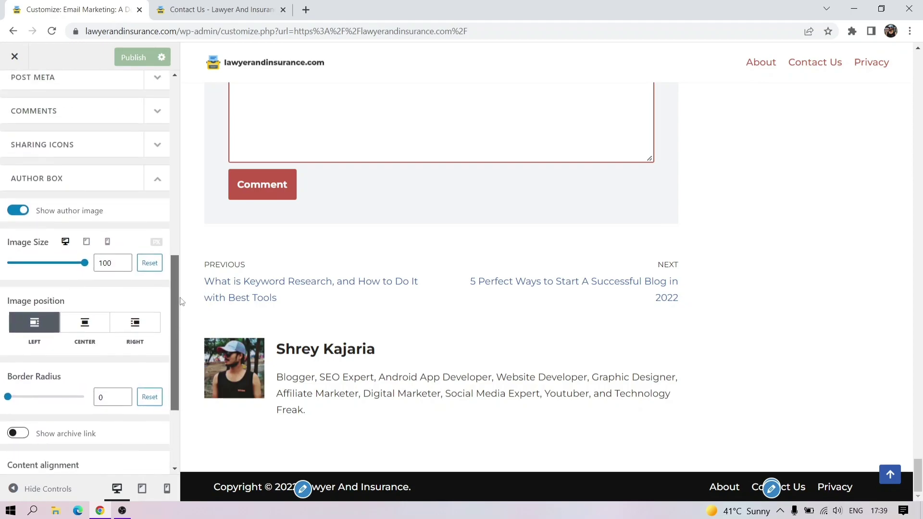
{"action": "left_click", "coordinate": [160, 182]}
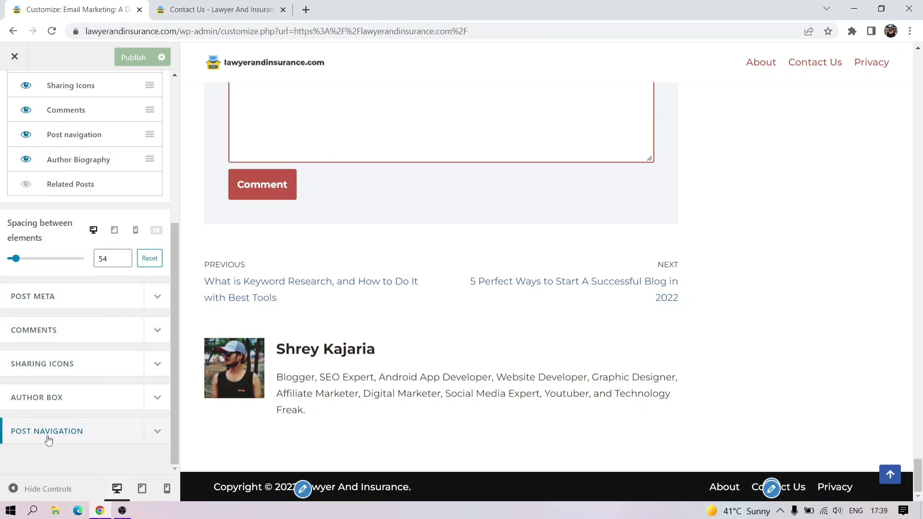
Collapse the Page Elements settings and switch the single post's header layout to Cover
{"action": "left_click_drag", "start_coordinate": [172, 264], "coordinate": [187, 77]}
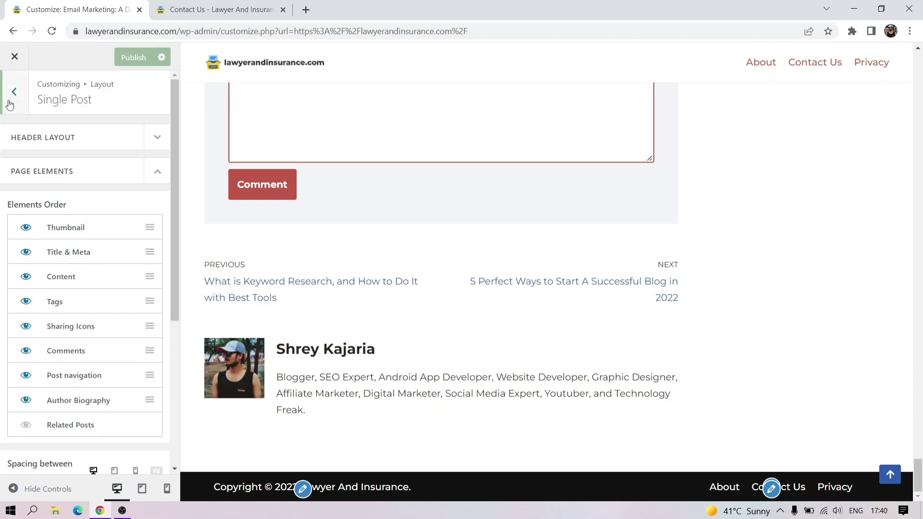
{"action": "left_click", "coordinate": [163, 179]}
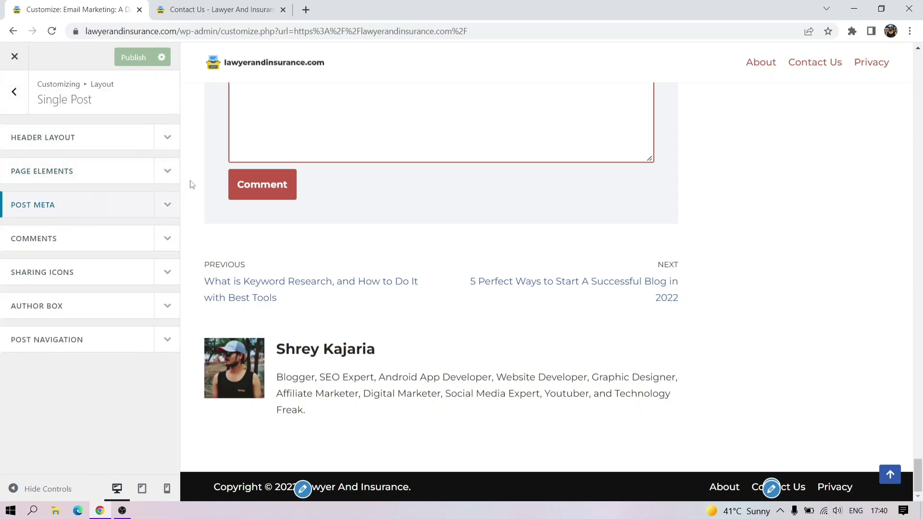
{"action": "left_click", "coordinate": [168, 141]}
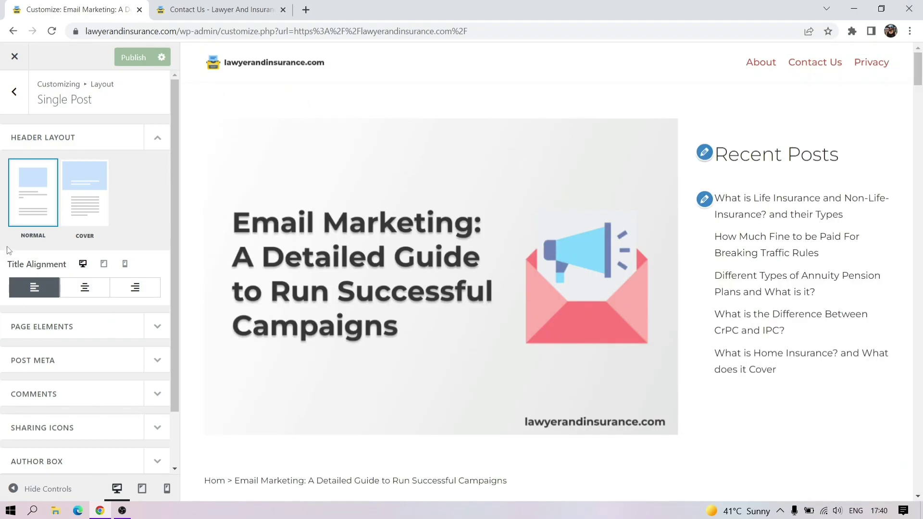
{"action": "left_click", "coordinate": [84, 202]}
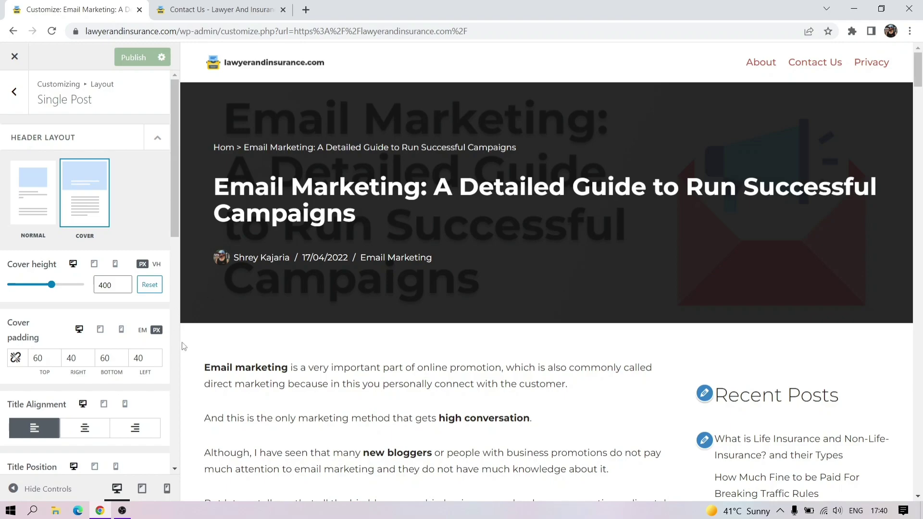
Try the global Text Color as the cover's overlay color and return the overlay to Dark Background
{"action": "left_click_drag", "start_coordinate": [174, 226], "coordinate": [169, 299]}
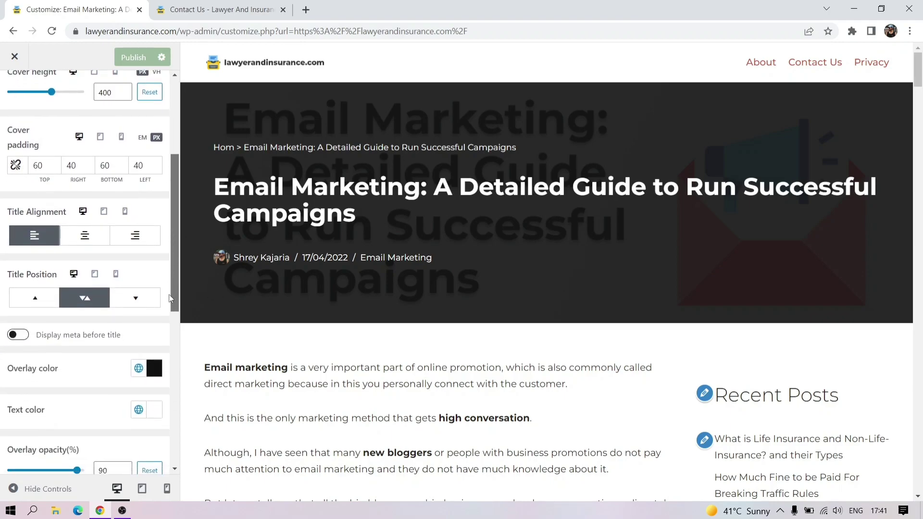
{"action": "left_click", "coordinate": [139, 369]}
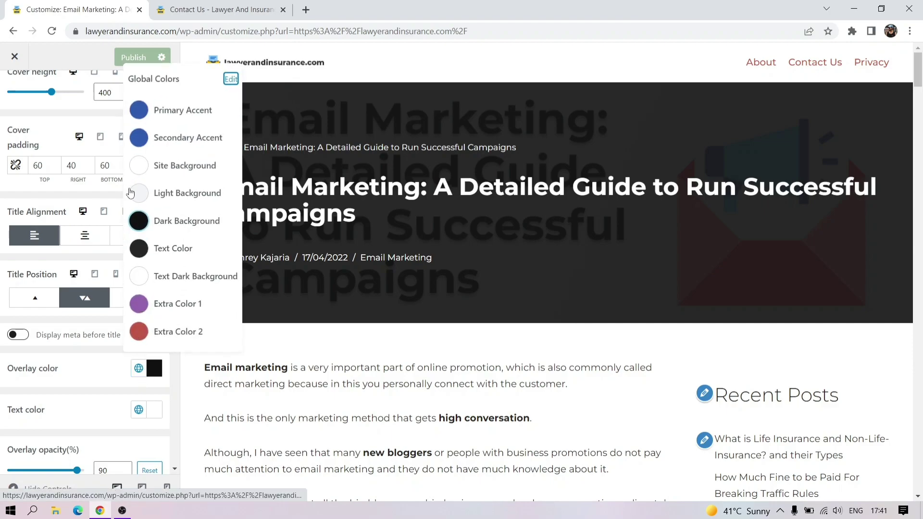
{"action": "left_click", "coordinate": [144, 246]}
{"action": "left_click", "coordinate": [144, 225]}
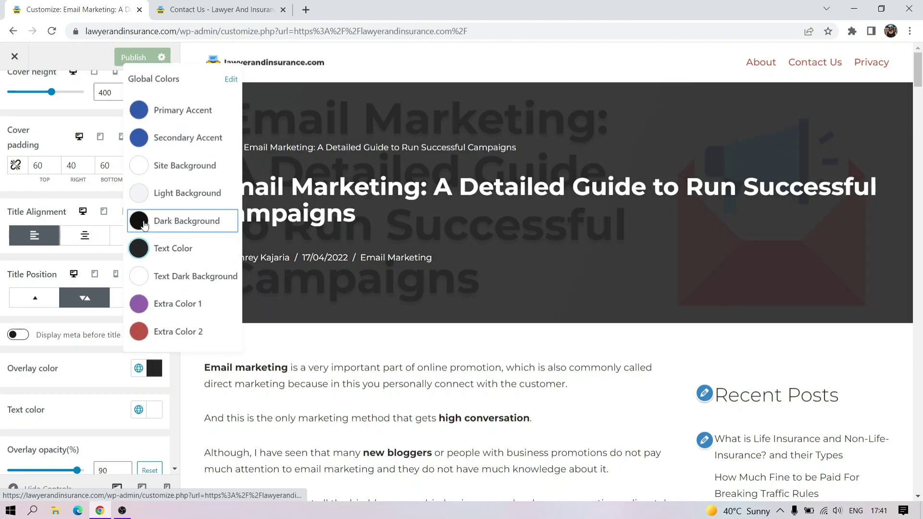
{"action": "left_click", "coordinate": [72, 343]}
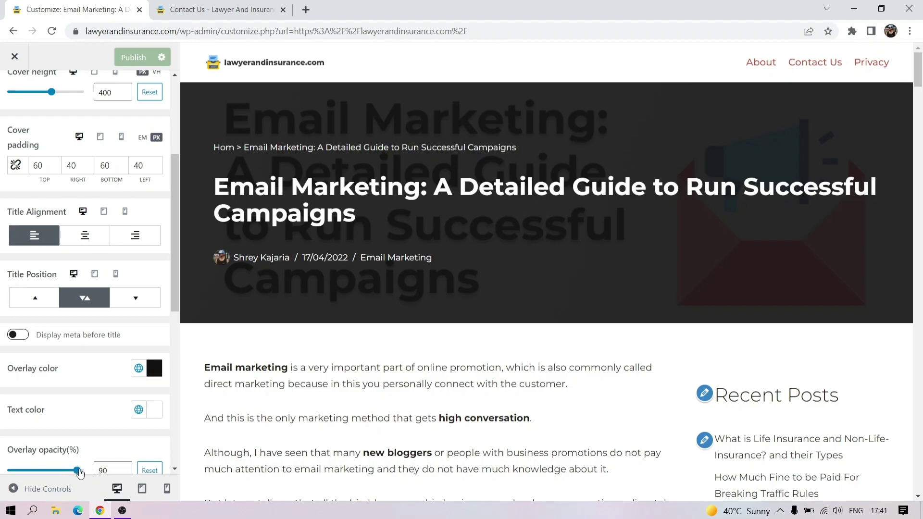
Set the cover's overlay opacity to 100% and its overlay color to Primary Accent
{"action": "left_click_drag", "start_coordinate": [79, 471], "coordinate": [86, 471]}
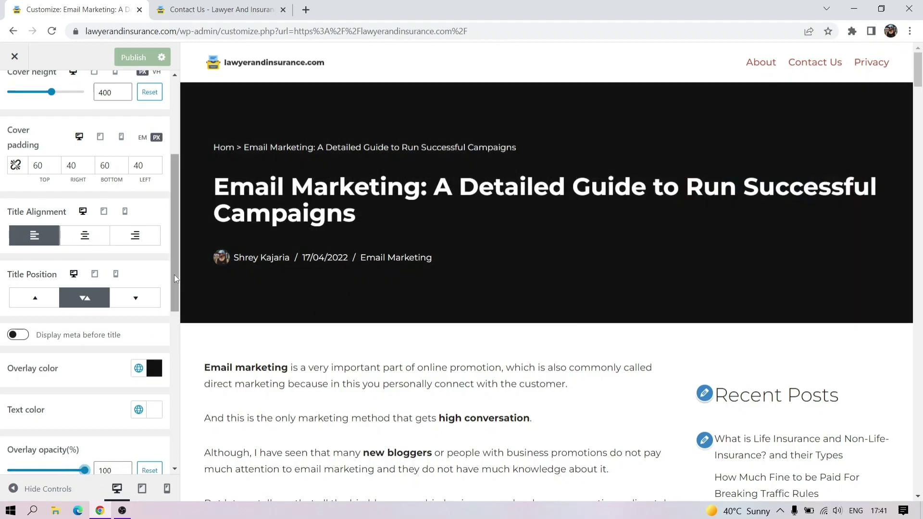
{"action": "left_click_drag", "start_coordinate": [174, 274], "coordinate": [174, 310]}
{"action": "left_click", "coordinate": [139, 275]}
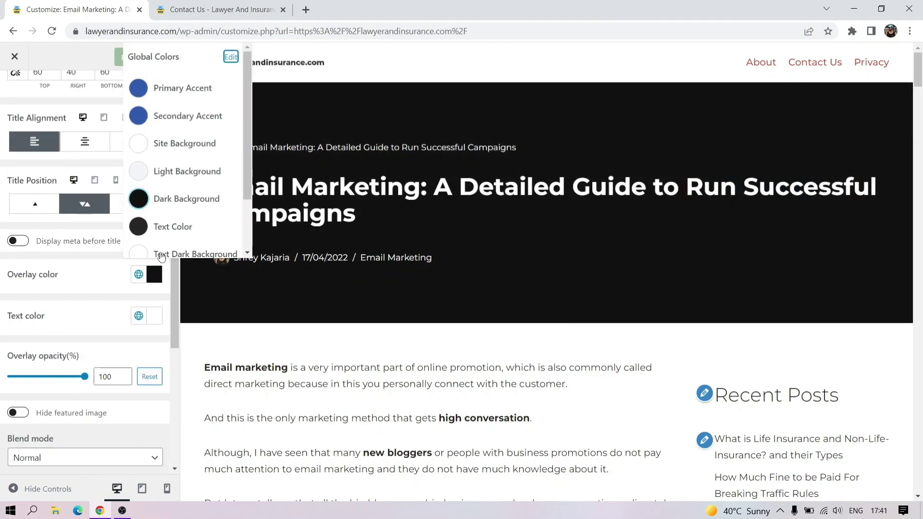
{"action": "left_click", "coordinate": [139, 89]}
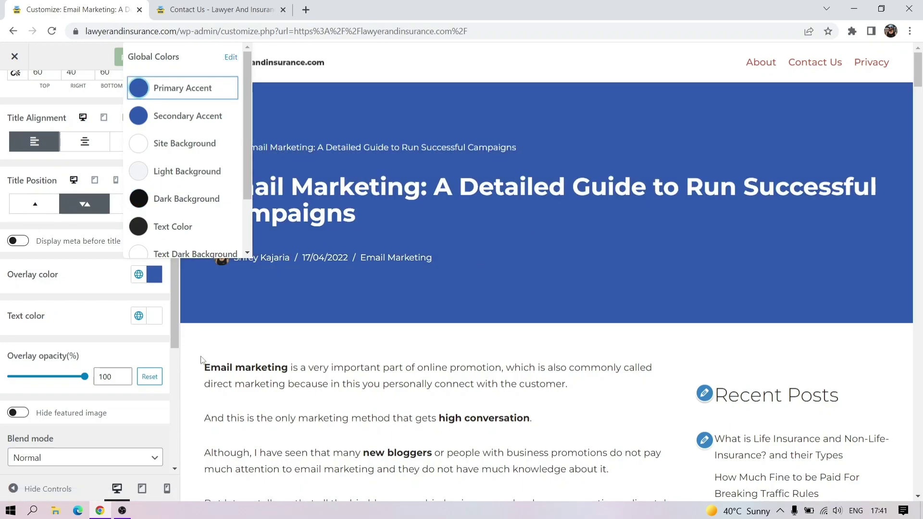
{"action": "left_click", "coordinate": [137, 341]}
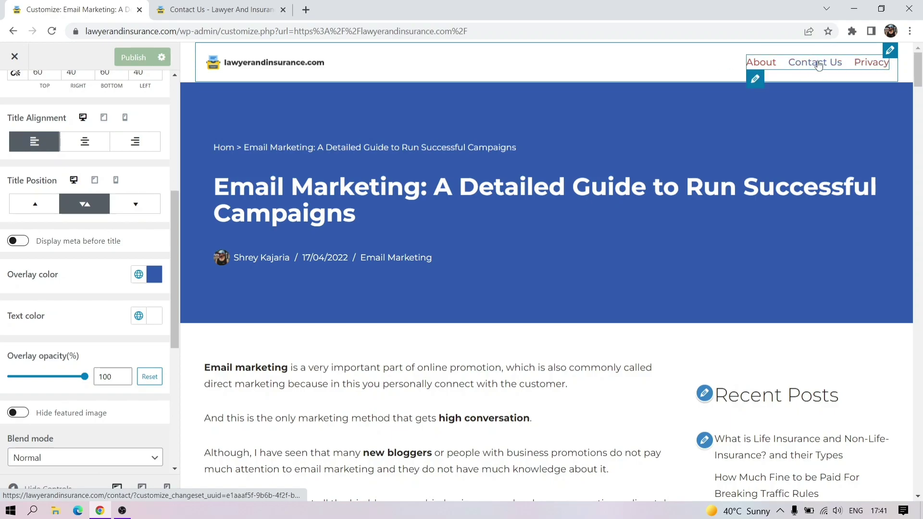
Open the Sidebar widget area, examine its ad code block, and check the browser's extension list for AdBlock
{"action": "mouse_move", "coordinate": [922, 69]}
{"action": "left_mouse_down"}
{"action": "mouse_move", "coordinate": [922, 107]}
{"action": "mouse_move", "coordinate": [922, 71]}
{"action": "left_mouse_up"}
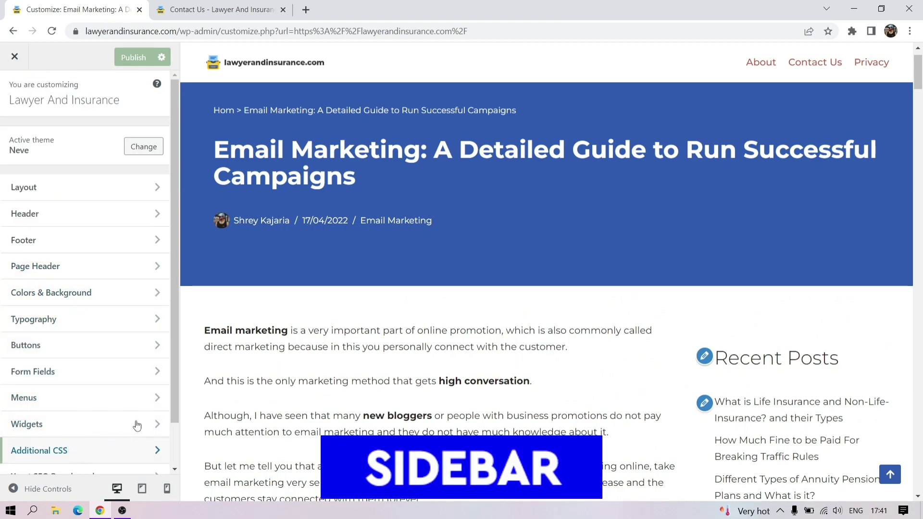
{"action": "scroll", "coordinate": [175, 182], "scroll_direction": "down", "scroll_amount": 2}
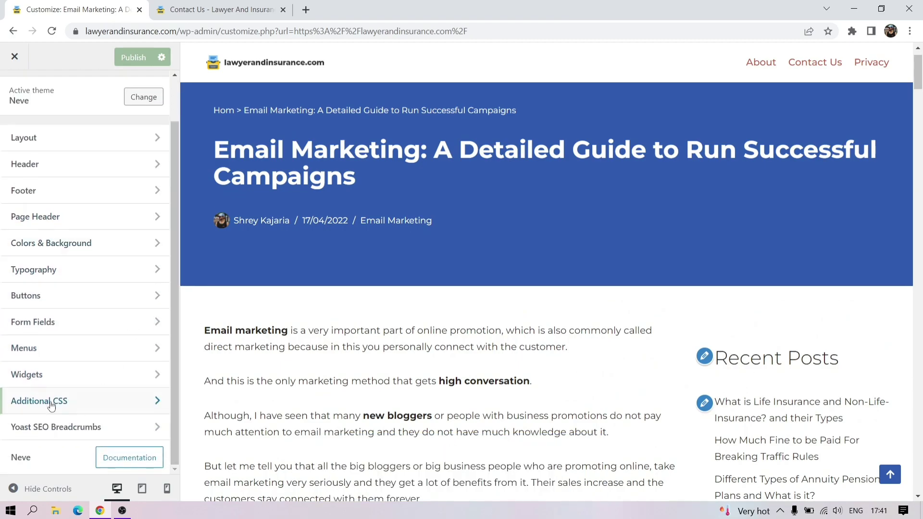
{"action": "left_click", "coordinate": [36, 376]}
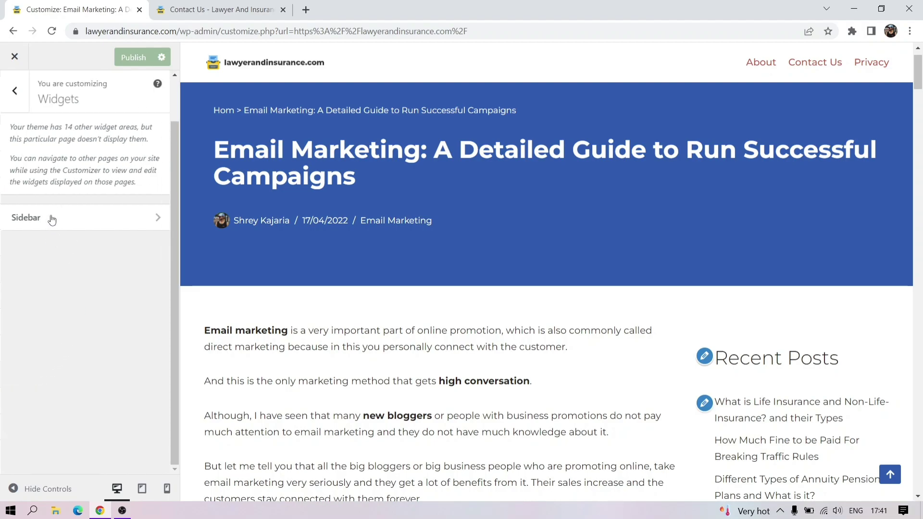
{"action": "left_click", "coordinate": [52, 219]}
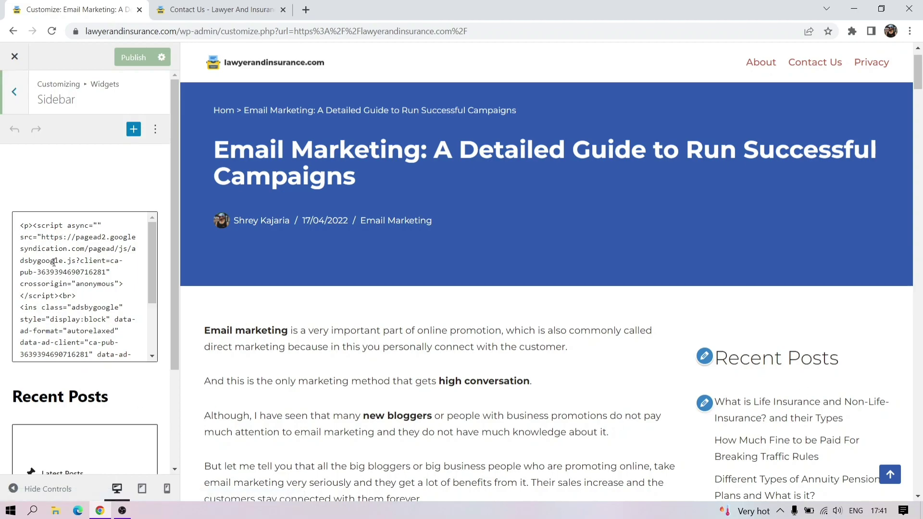
{"action": "left_click_drag", "start_coordinate": [171, 243], "coordinate": [174, 278]}
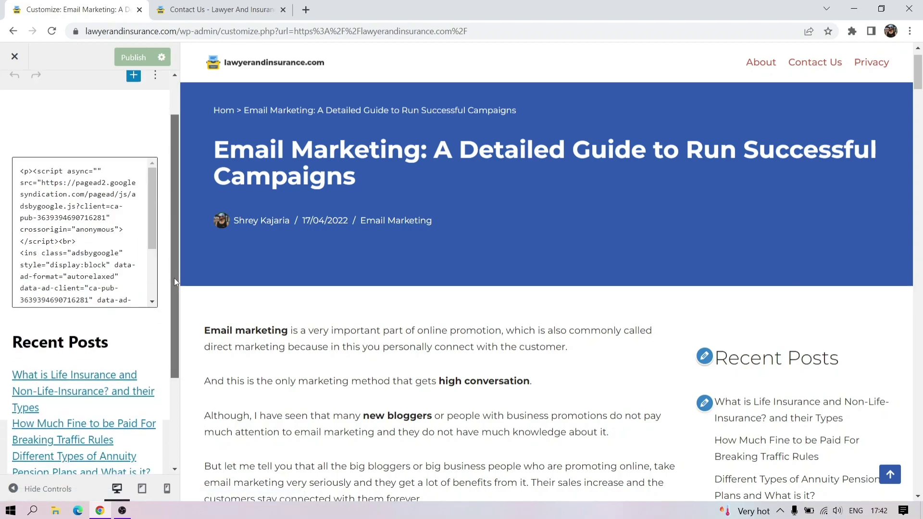
{"action": "left_click", "coordinate": [851, 31]}
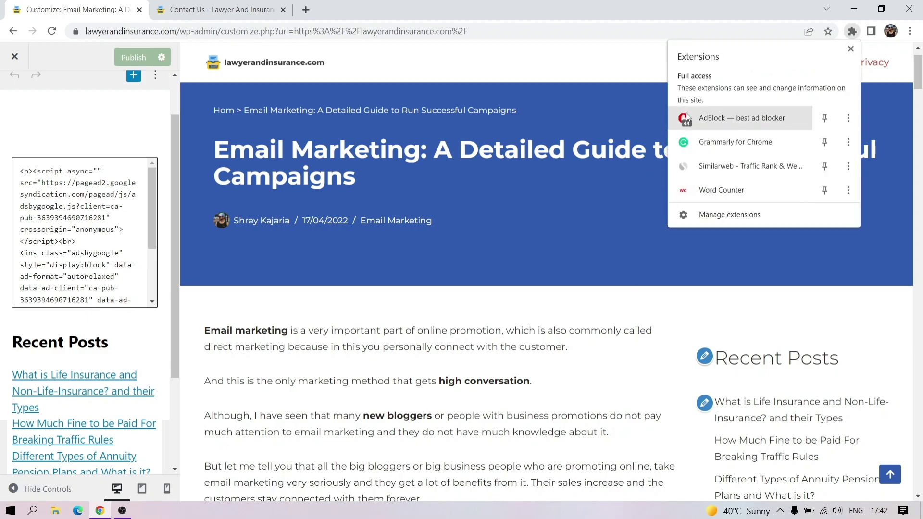
{"action": "left_click", "coordinate": [850, 49]}
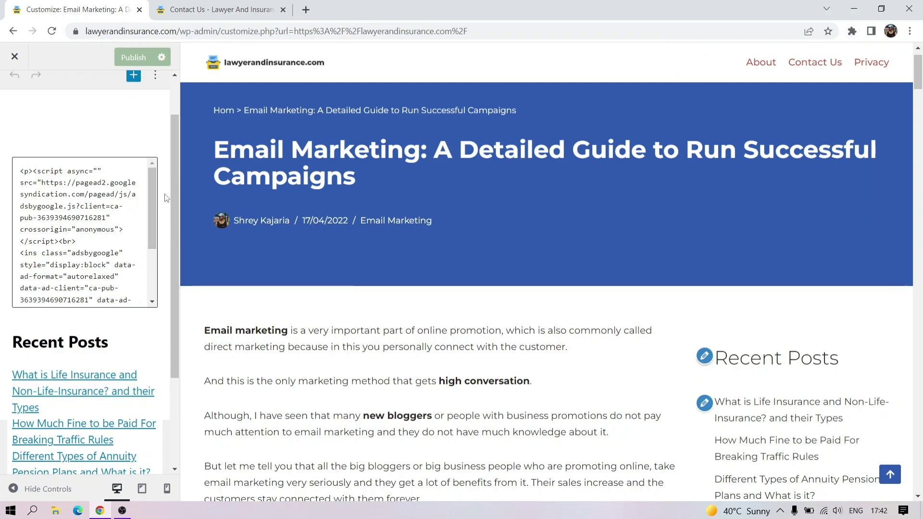
Compare the sidebar's Recent Posts blocks with the preview and look through the blocks that can be inserted above the Recent Posts heading
{"action": "left_click_drag", "start_coordinate": [175, 181], "coordinate": [173, 226]}
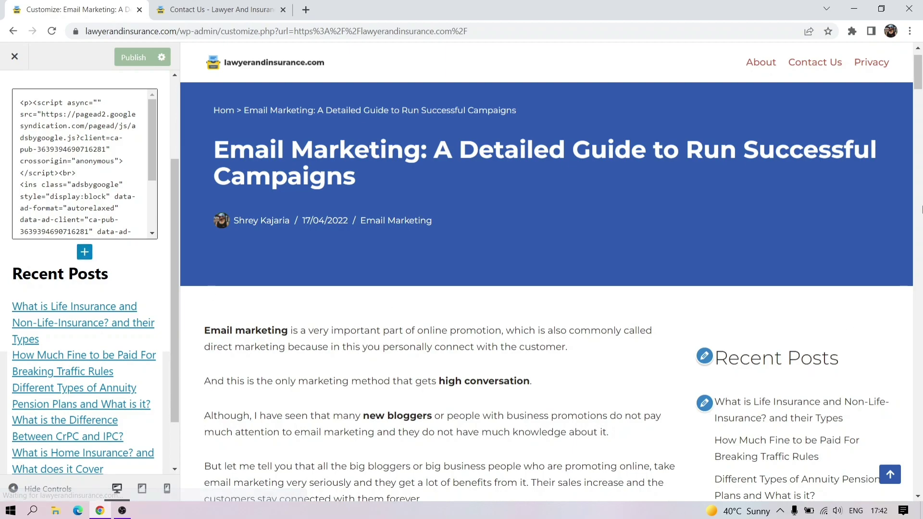
{"action": "left_click_drag", "start_coordinate": [918, 79], "coordinate": [922, 93]}
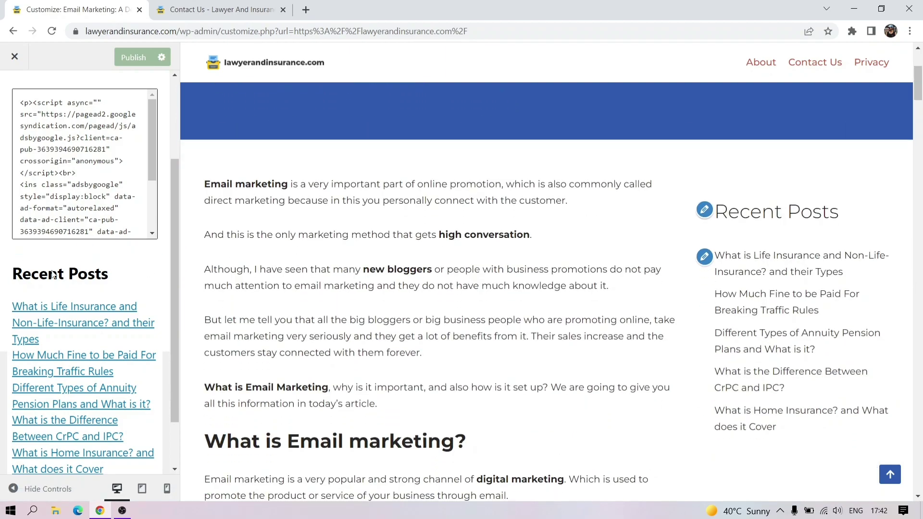
{"action": "mouse_move", "coordinate": [86, 257]}
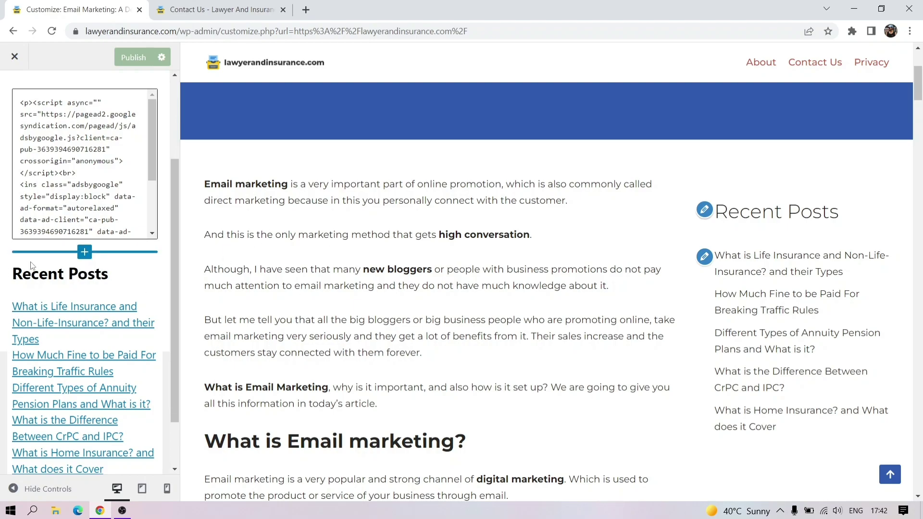
{"action": "left_click", "coordinate": [85, 252]}
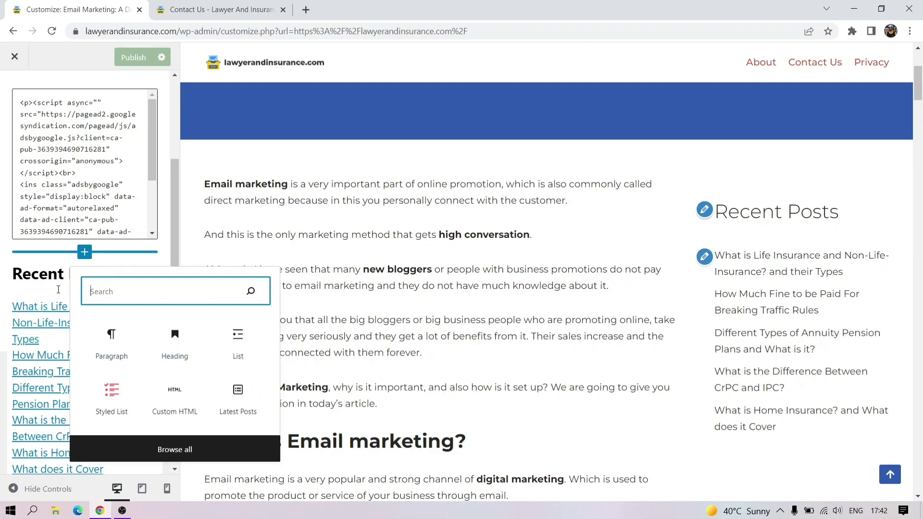
{"action": "left_click", "coordinate": [230, 403]}
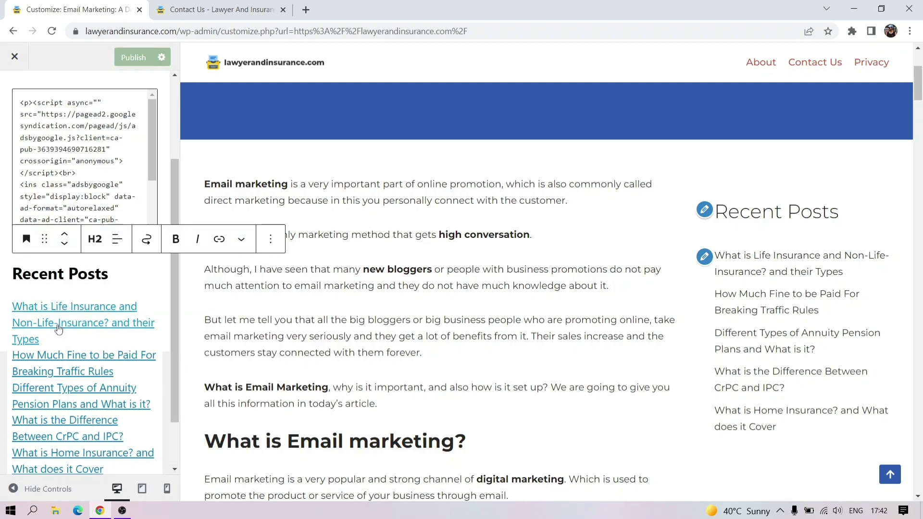
{"action": "scroll", "coordinate": [175, 315], "scroll_direction": "down", "scroll_amount": 2}
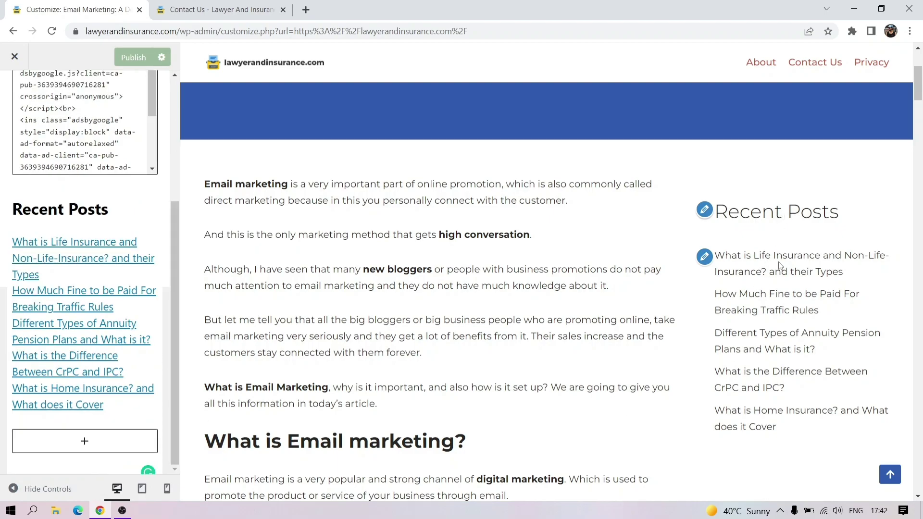
{"action": "left_click_drag", "start_coordinate": [177, 225], "coordinate": [184, 93]}
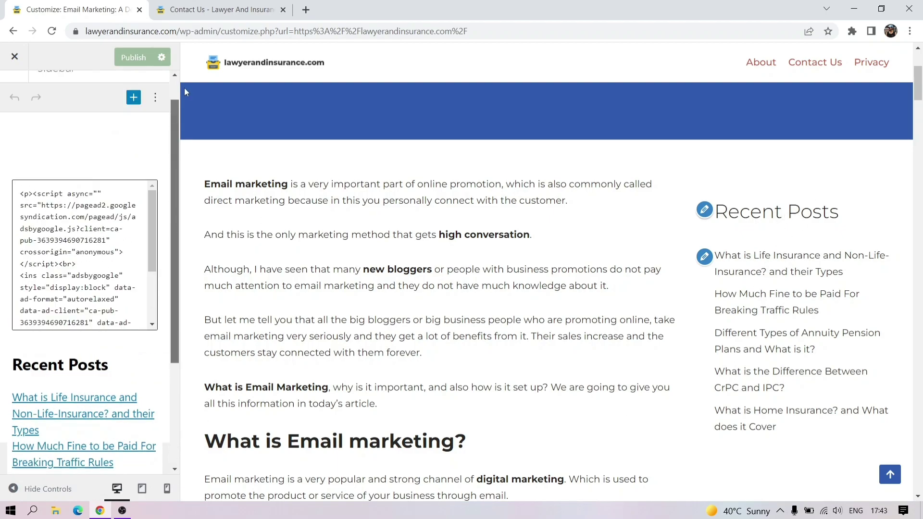
Leave the widgets, preview the About page, and review the header layout and title alignment options in the Page layout settings
{"action": "left_click", "coordinate": [12, 105]}
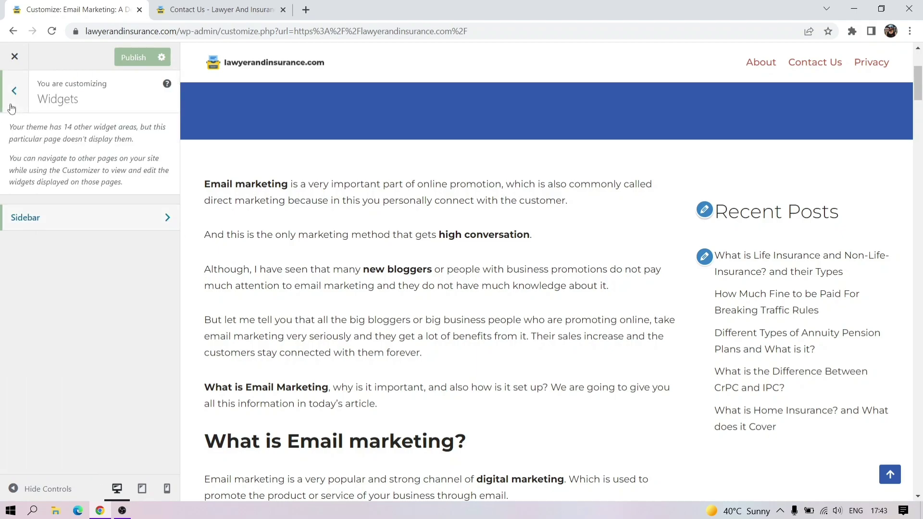
{"action": "left_click", "coordinate": [12, 107]}
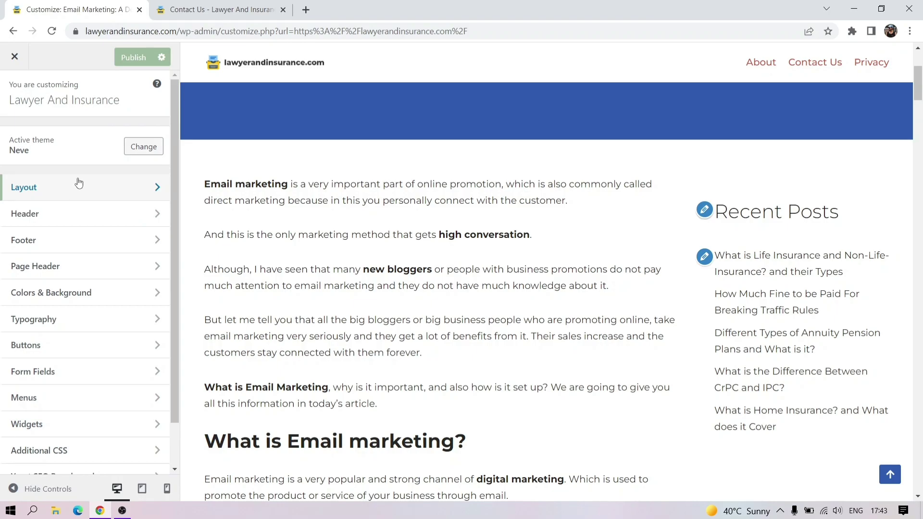
{"action": "left_click", "coordinate": [72, 184]}
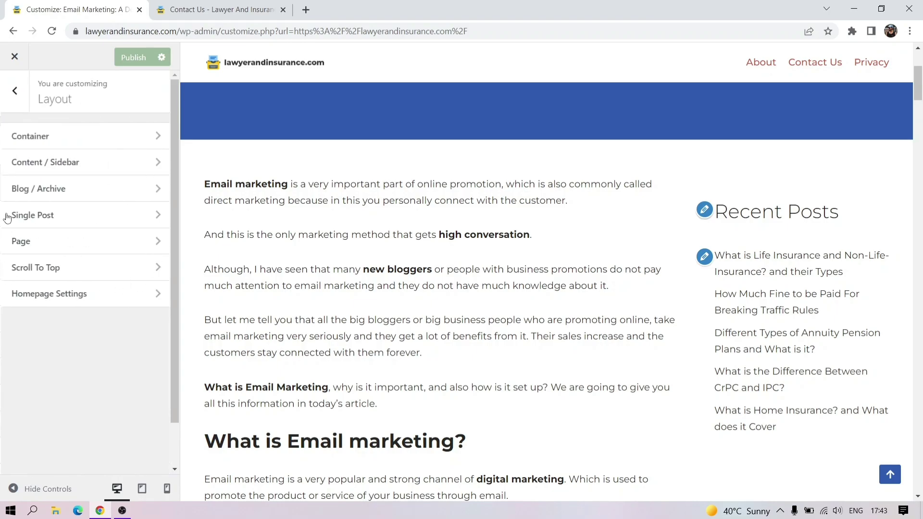
{"action": "left_click", "coordinate": [41, 242]}
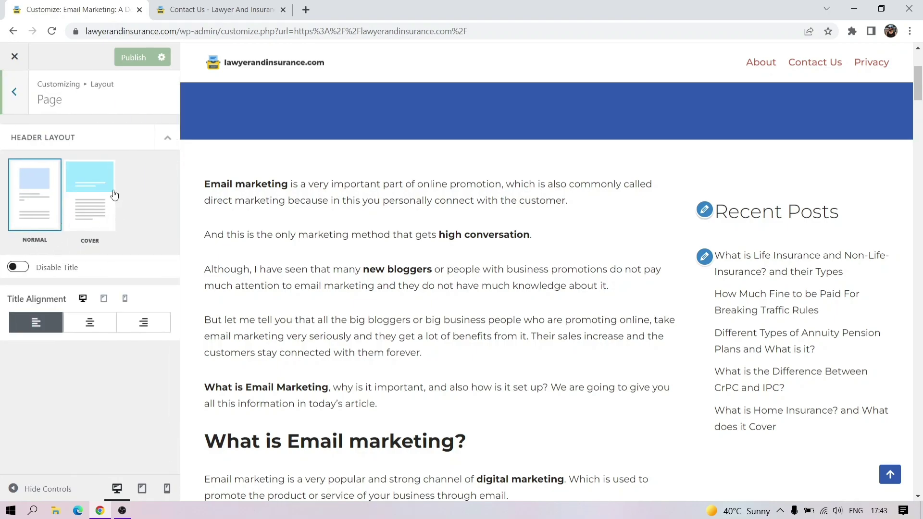
{"action": "left_click", "coordinate": [767, 67]}
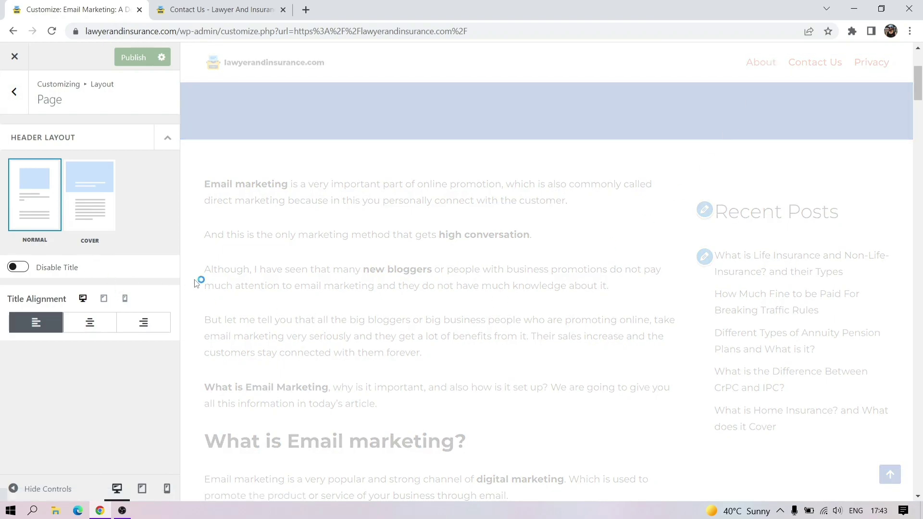
{"action": "left_click", "coordinate": [15, 92]}
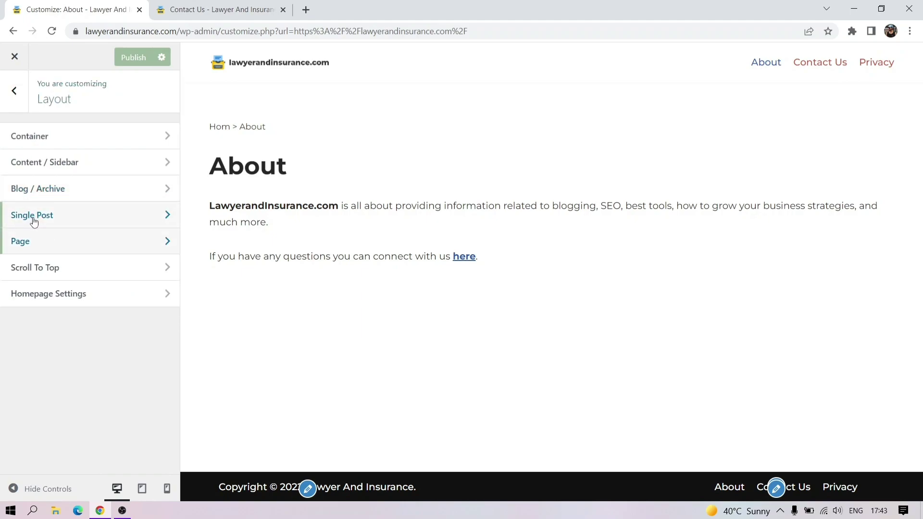
{"action": "left_click", "coordinate": [66, 248]}
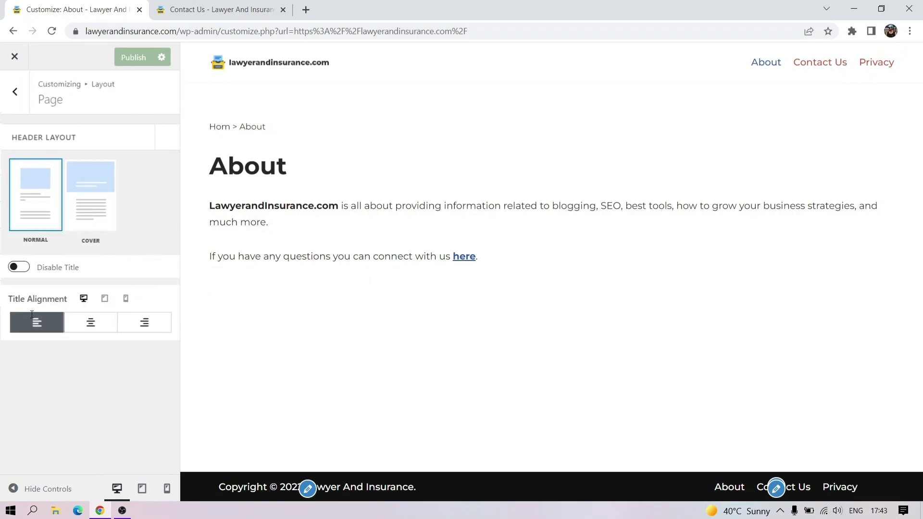
{"action": "left_click", "coordinate": [15, 91]}
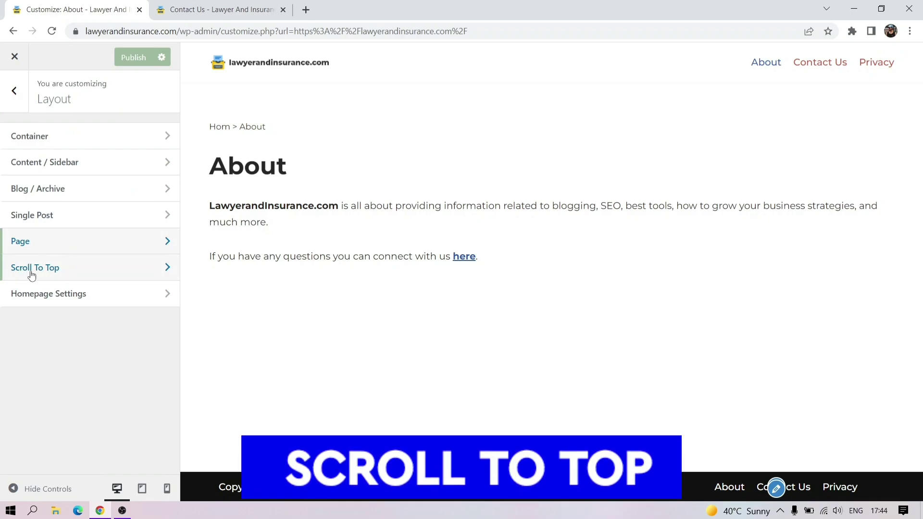
Review the Scroll To Top settings and try the scroll-to-top button in the homepage preview
{"action": "left_click", "coordinate": [32, 268]}
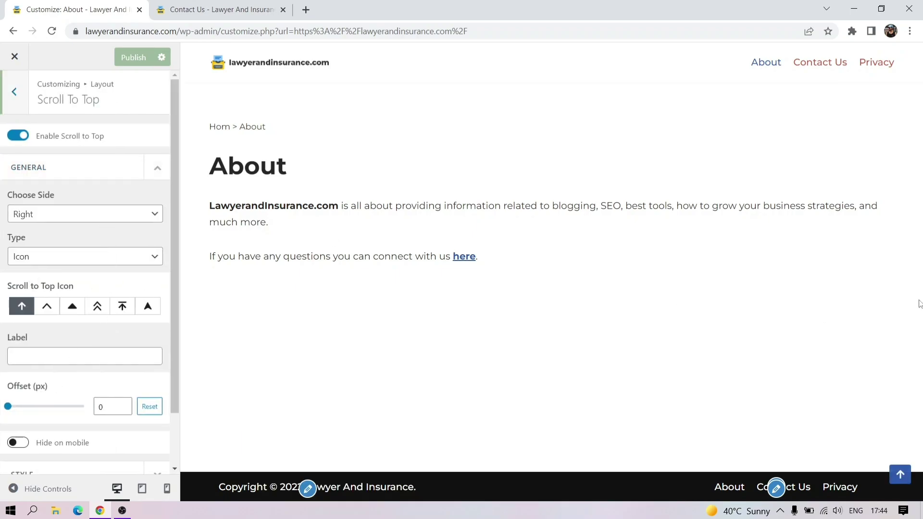
{"action": "left_click", "coordinate": [261, 64]}
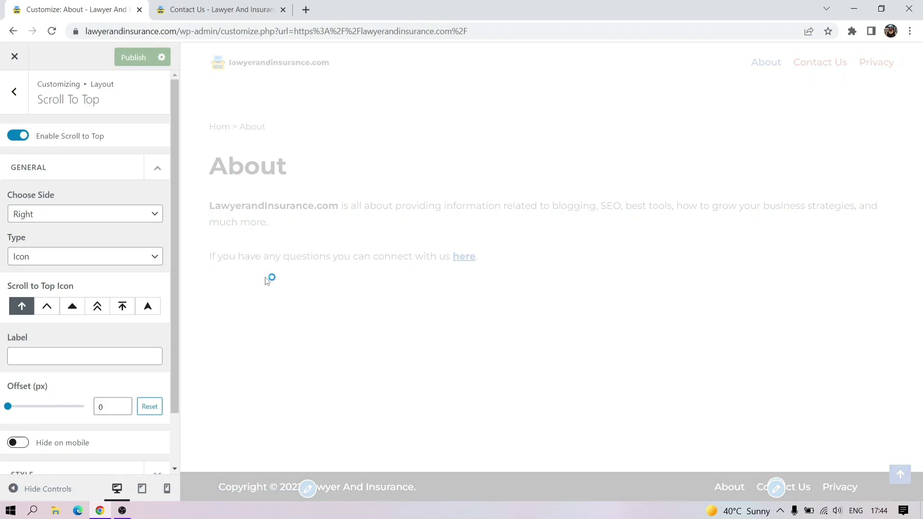
{"action": "left_click_drag", "start_coordinate": [921, 125], "coordinate": [922, 308]}
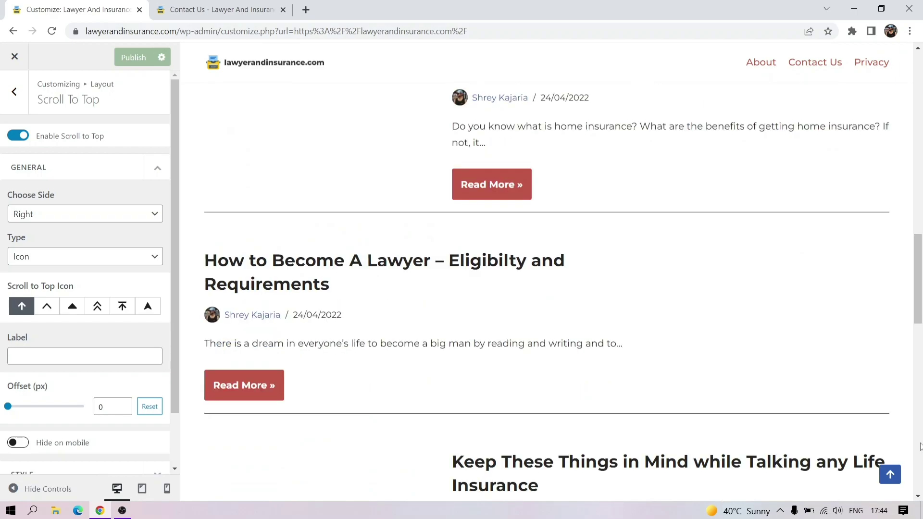
{"action": "left_click", "coordinate": [892, 481]}
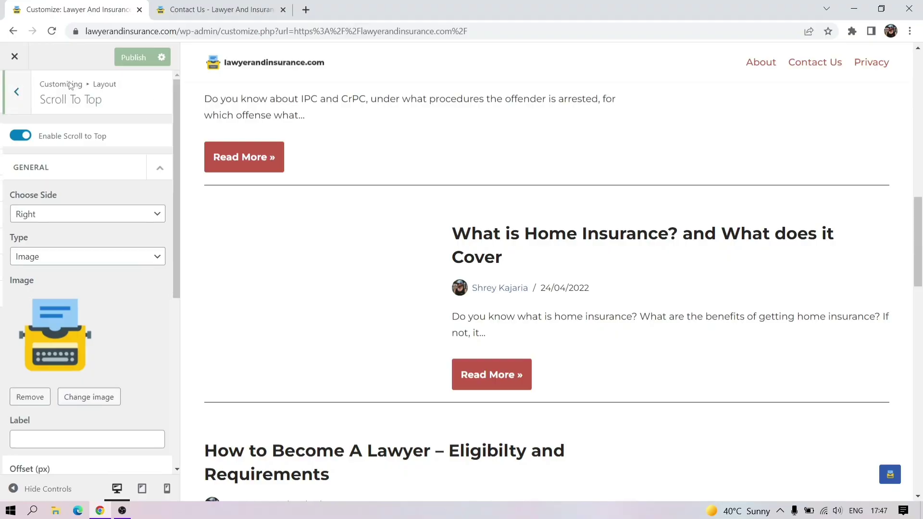
{"action": "left_click", "coordinate": [14, 91]}
Open the Homepage Settings and examine the latest-posts homepage in the preview
{"action": "left_click", "coordinate": [68, 294]}
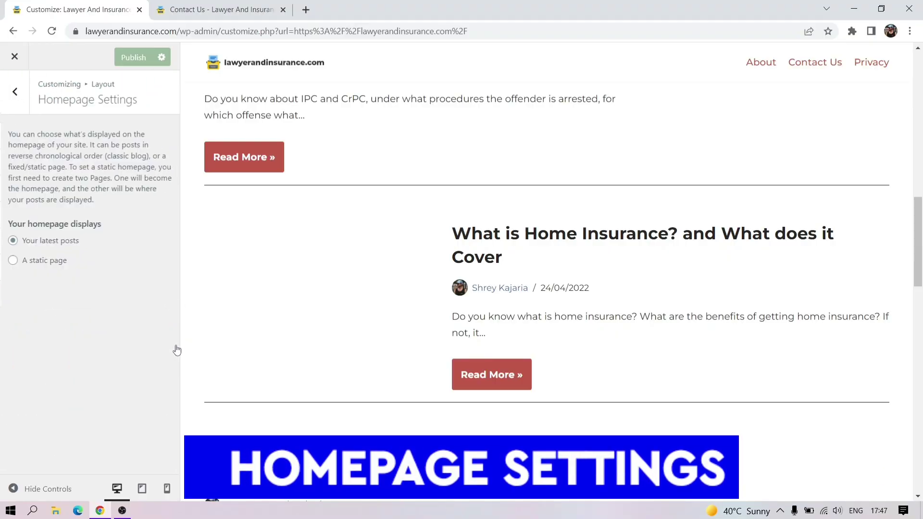
{"action": "scroll", "coordinate": [787, 102], "scroll_direction": "up", "scroll_amount": 10}
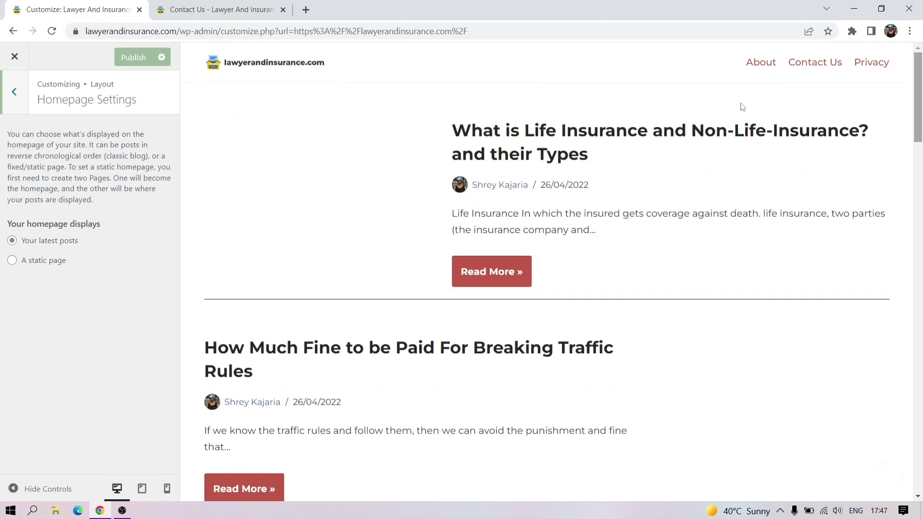
{"action": "left_click", "coordinate": [261, 62]}
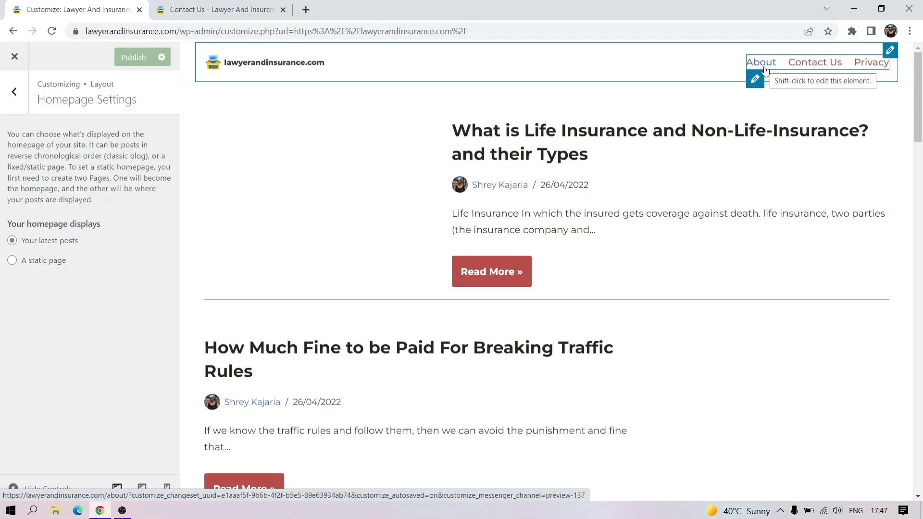
Try the static page option for the homepage, review the selectable pages, and return the display to Your latest posts
{"action": "left_click", "coordinate": [31, 261]}
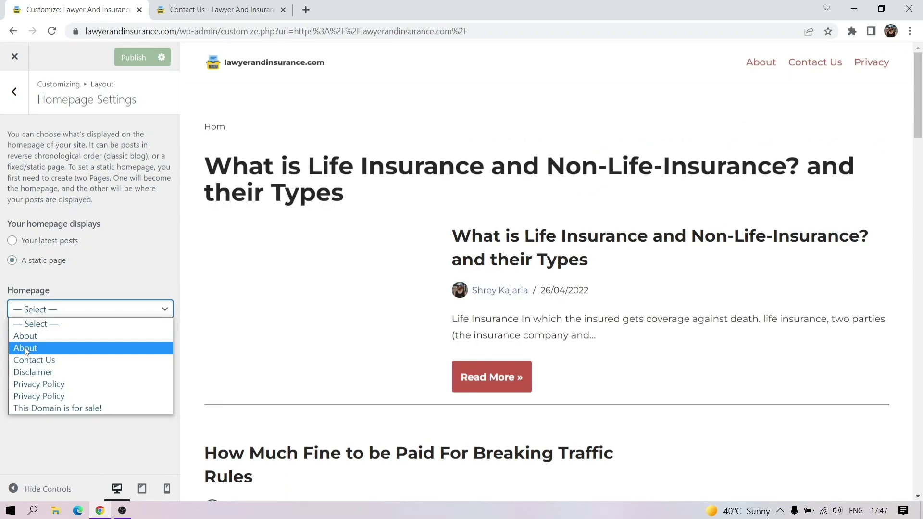
{"action": "left_click", "coordinate": [90, 270]}
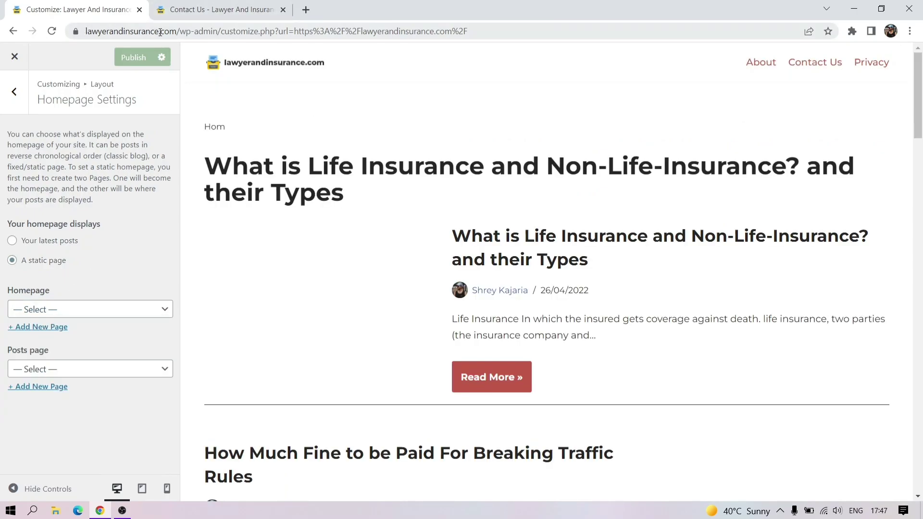
{"action": "left_click", "coordinate": [13, 243]}
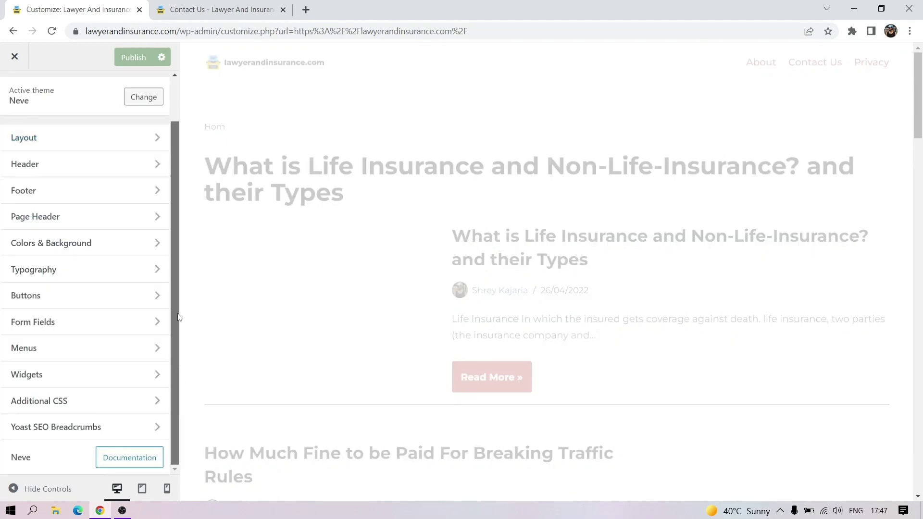
{"action": "left_click_drag", "start_coordinate": [177, 317], "coordinate": [180, 147]}
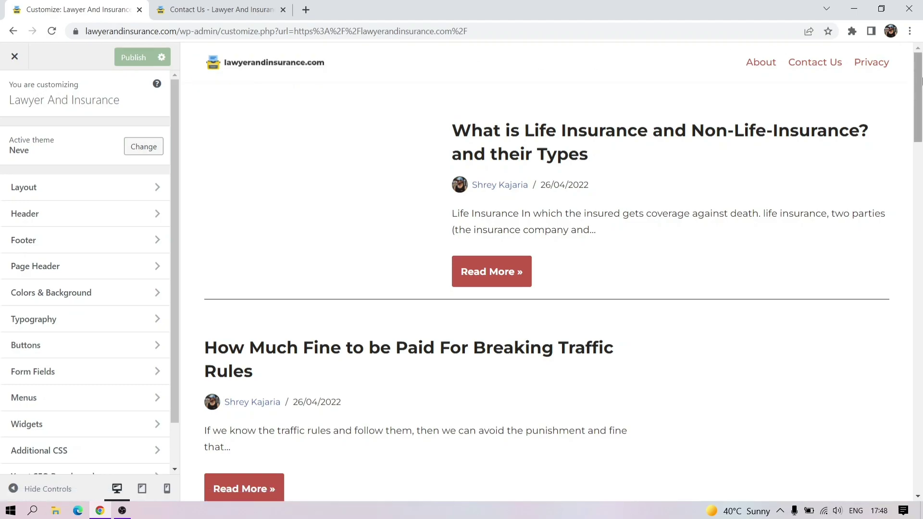
{"action": "left_click_drag", "start_coordinate": [918, 92], "coordinate": [912, 6]}
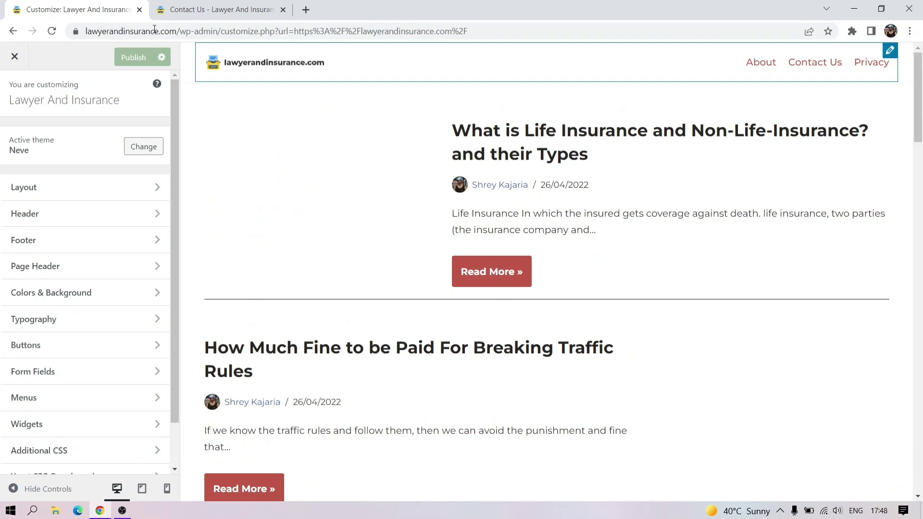